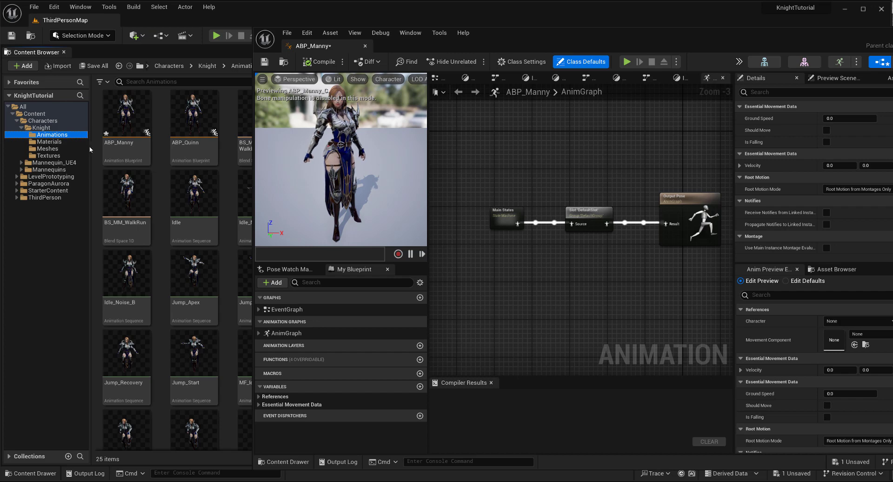
- Move the Output Pose node away from the DefaultSlot node to make room between them in the AnimGraph
right_click_drag(648, 232, 575, 213)
left_click_drag(614, 193, 708, 193)
right_click_drag(709, 193, 670, 189)
left_click(479, 192)
left_click(672, 183)
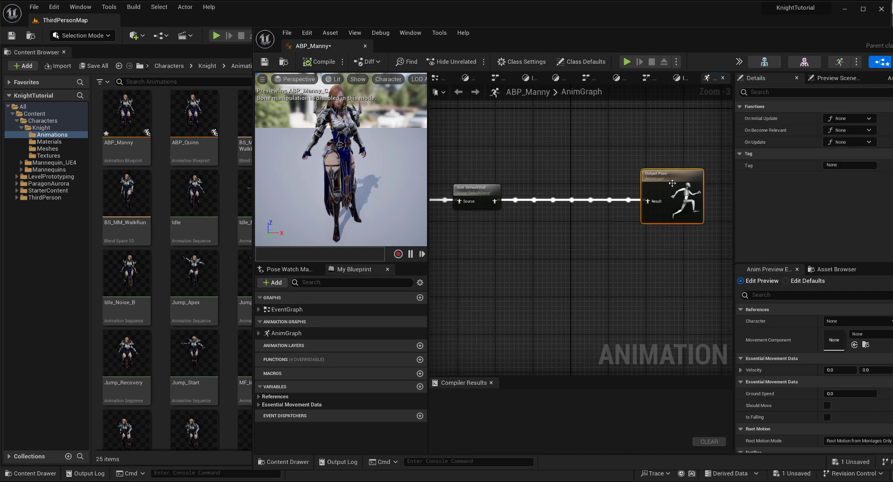
- Add an Anim Dynamics node and wire it between the DefaultSlot node and Output Pose with the automatic space conversions
right_click(518, 219)
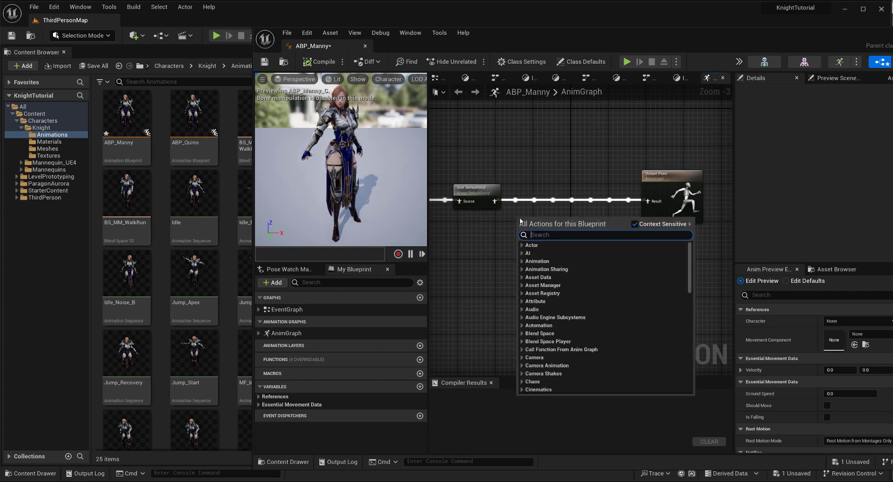
type("anim dyna")
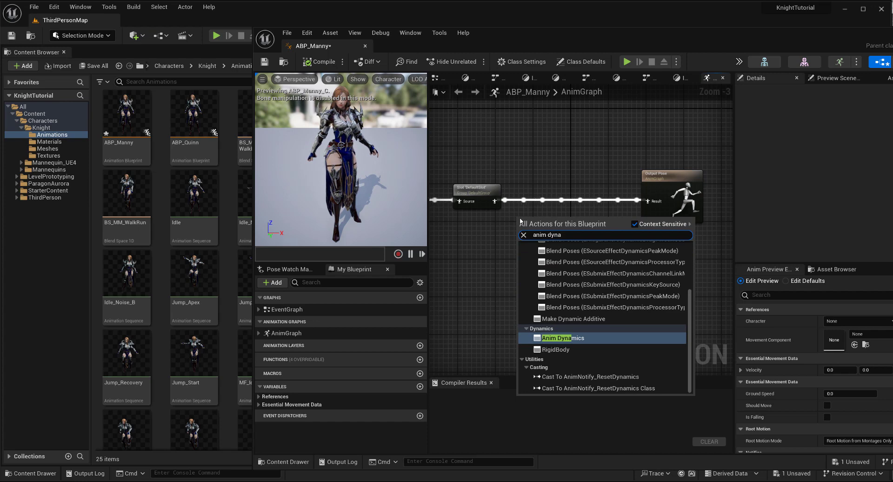
left_click(579, 340)
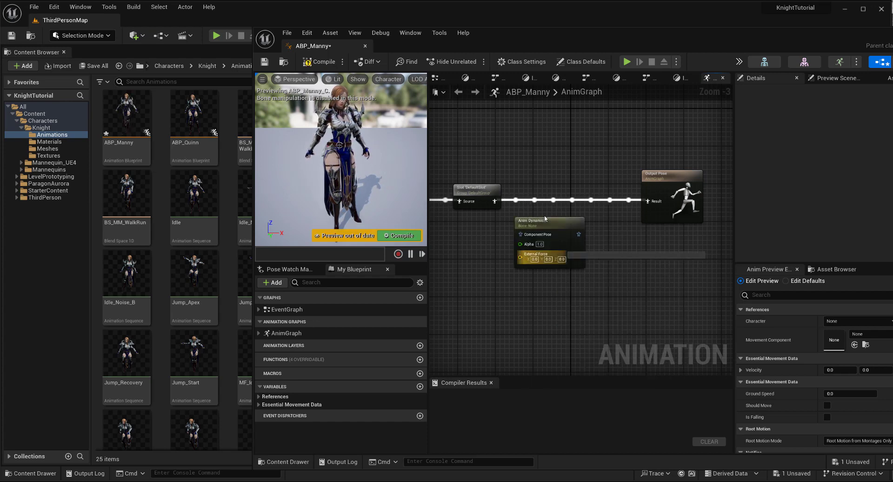
left_click_drag(552, 227, 580, 238)
scroll(488, 225, "up", 1)
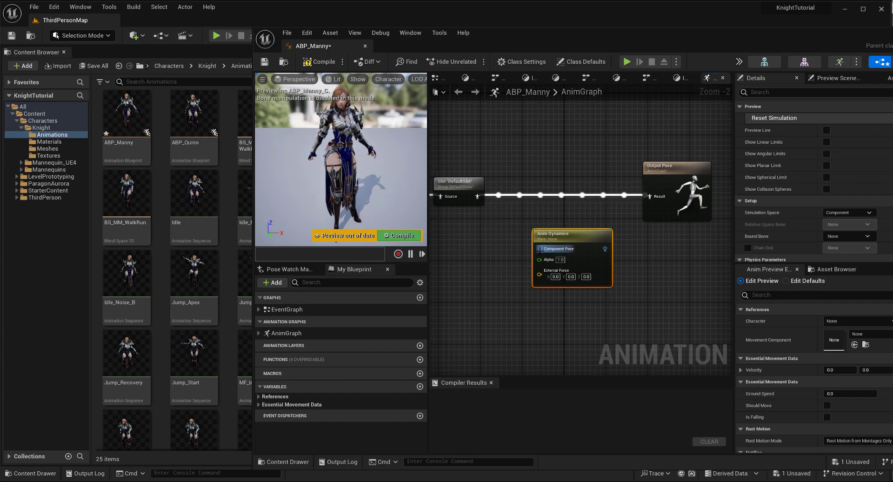
left_click_drag(477, 196, 501, 236)
left_click_drag(604, 249, 663, 248)
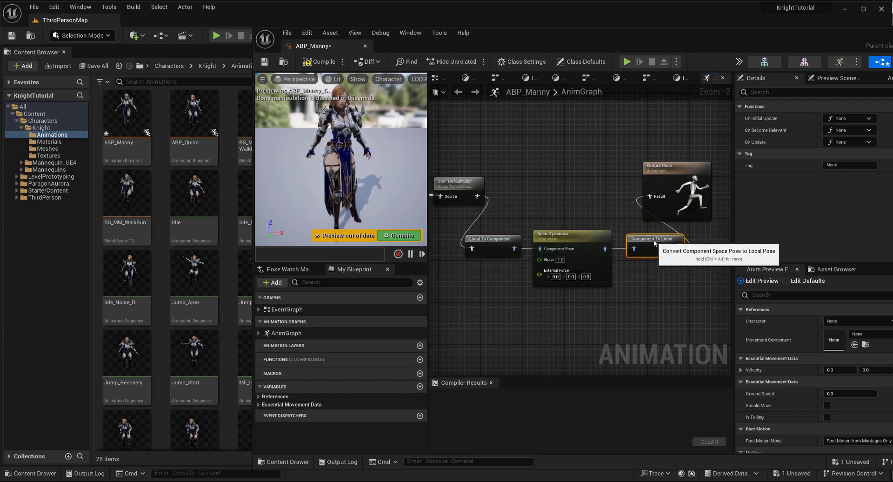
- Arrange the Local To Component, Anim Dynamics, Component To Local and Output Pose nodes in one row after the slot
scroll(578, 273, "down", 1)
left_click_drag(600, 167, 718, 161)
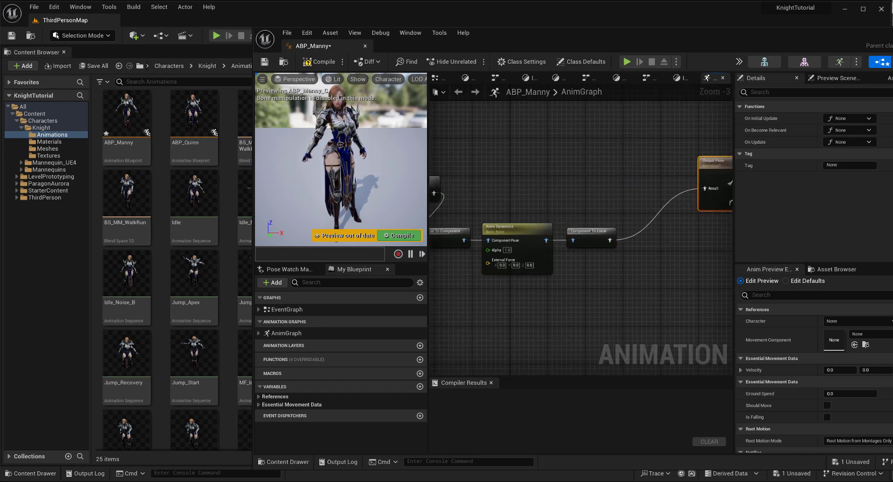
right_click_drag(626, 262, 654, 261)
left_click_drag(654, 260, 514, 187)
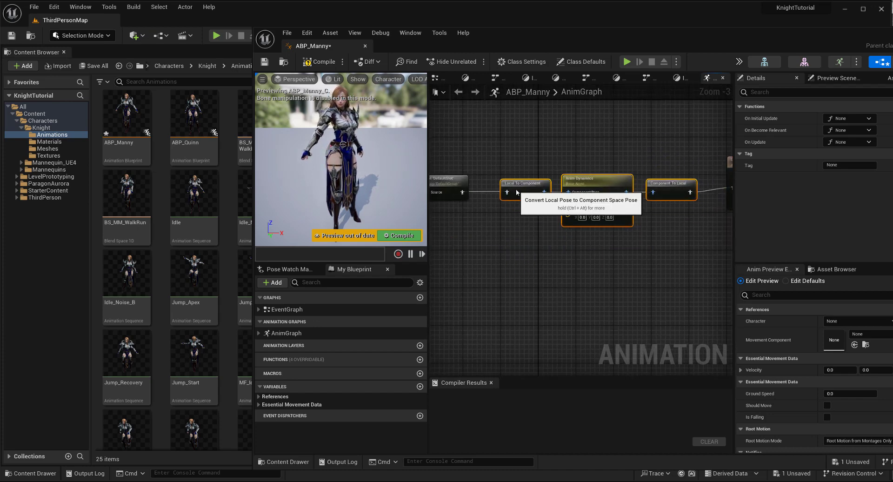
left_click(560, 254)
right_click_drag(586, 252, 437, 271)
left_click_drag(595, 188, 606, 197)
right_click_drag(461, 206, 599, 186)
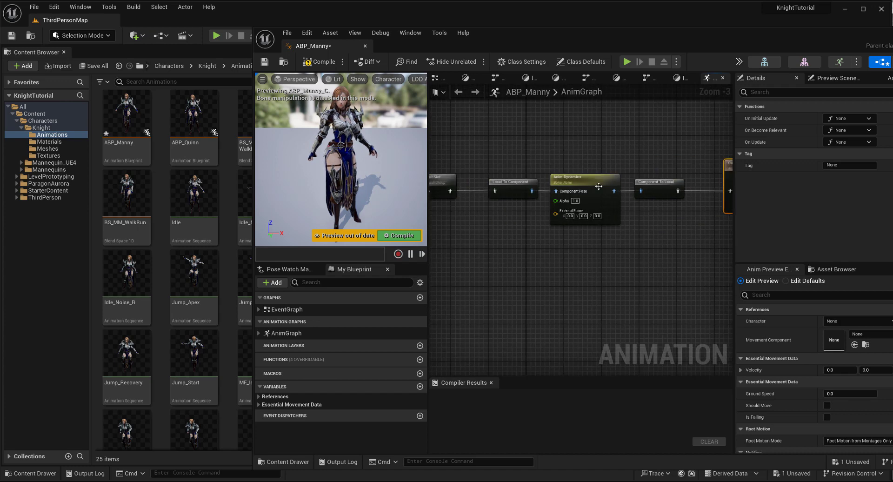
- Enable live preview and the linear, angular, planar, spherical limit and collision sphere displays for the Anim Dynamics node
left_click(598, 186)
left_click(826, 130)
left_click(827, 142)
left_click(827, 154)
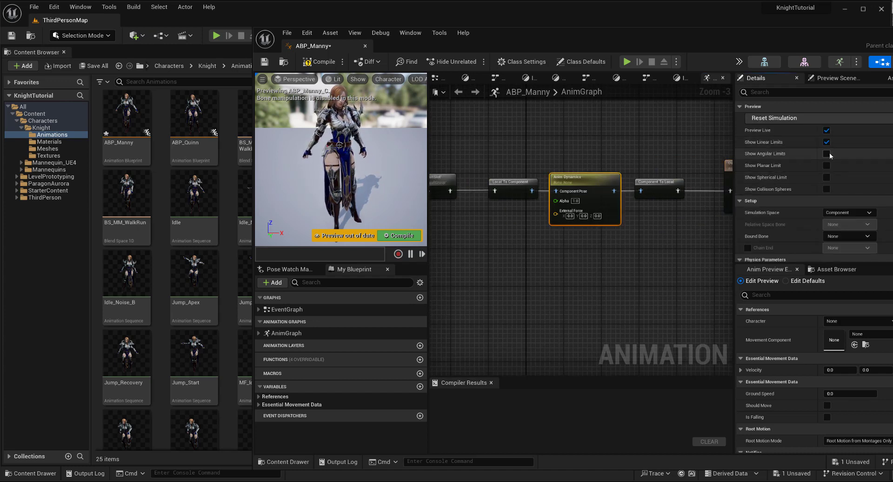
left_click(826, 165)
left_click(827, 177)
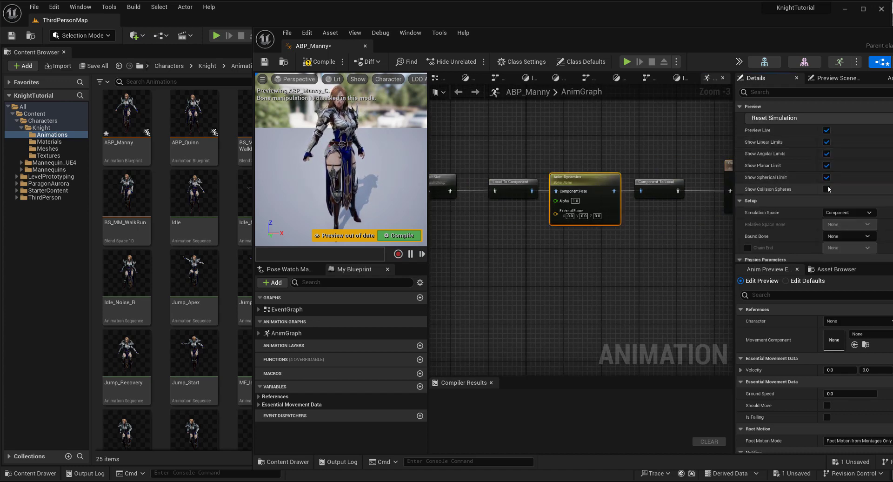
left_click(826, 189)
- Shift the blueprint editor window to show its full width and choose Component as the node's simulation space
scroll(782, 186, "down", 1)
scroll(782, 186, "down", 2)
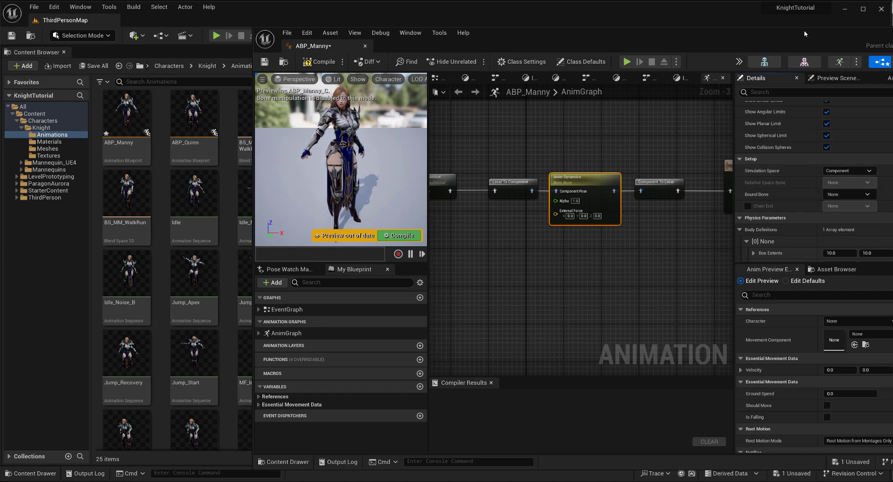
left_click_drag(794, 31, 738, 29)
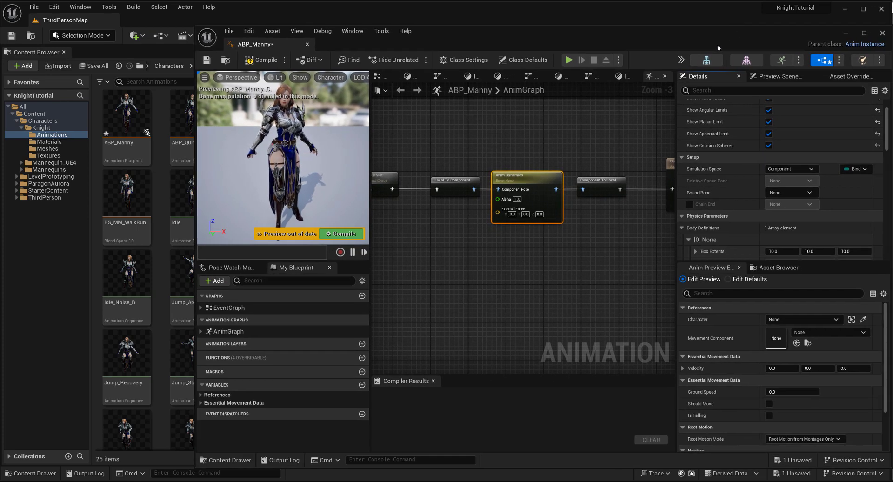
left_click(786, 174)
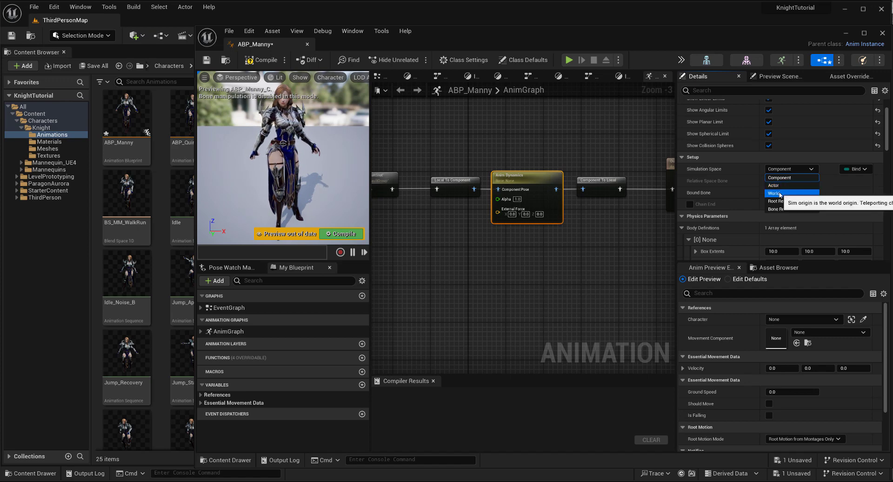
left_click(784, 178)
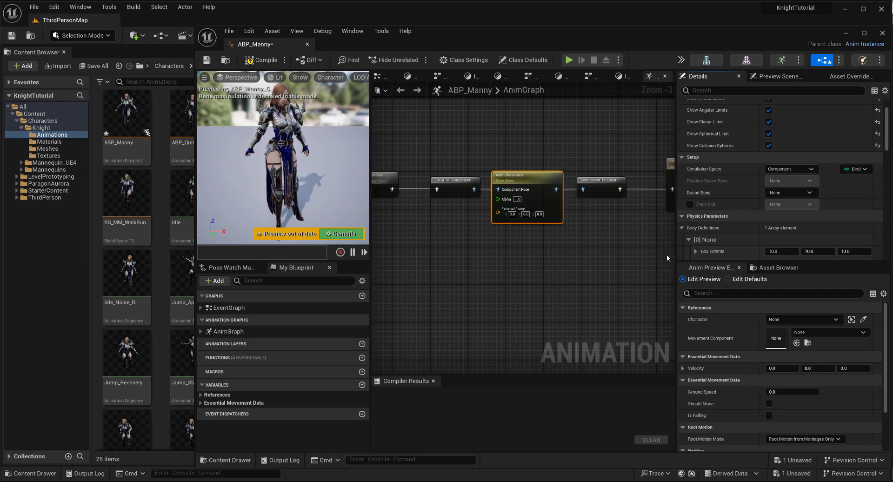
- Set the bound bone of the Anim Dynamics node to shoulderpad_jnt_l
scroll(722, 200, "down", 2)
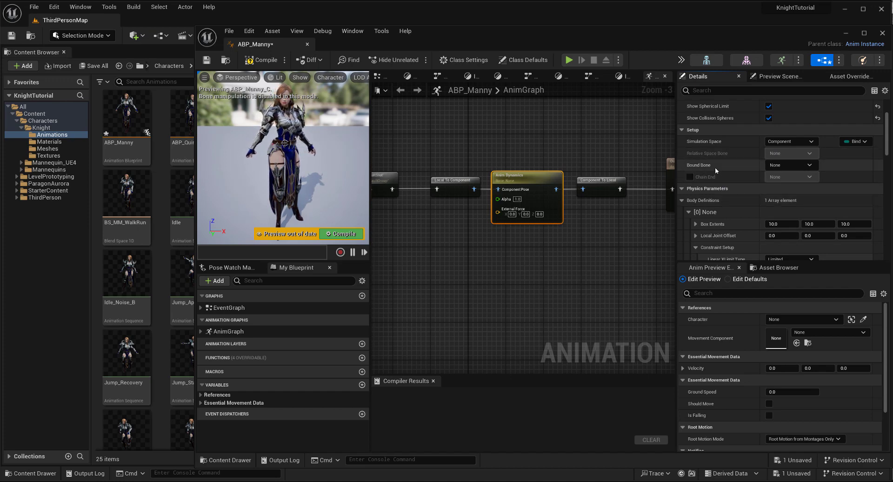
left_click(792, 166)
type("sho")
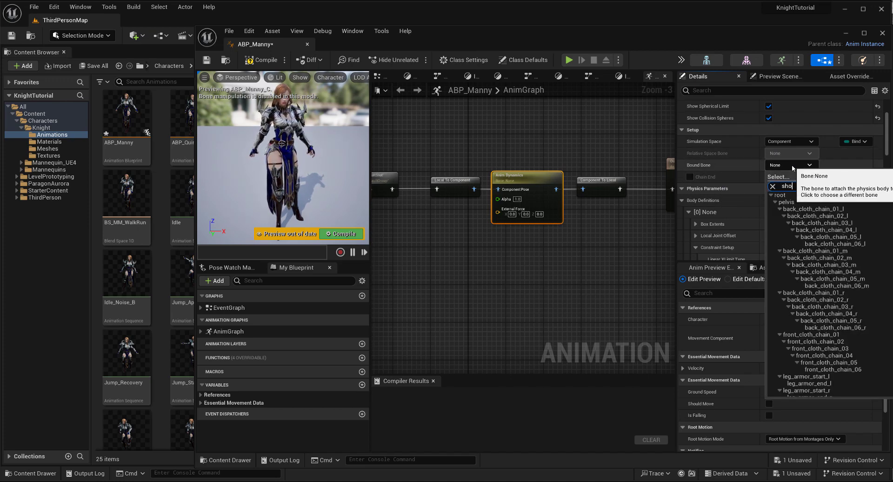
type("uld")
left_click(805, 194)
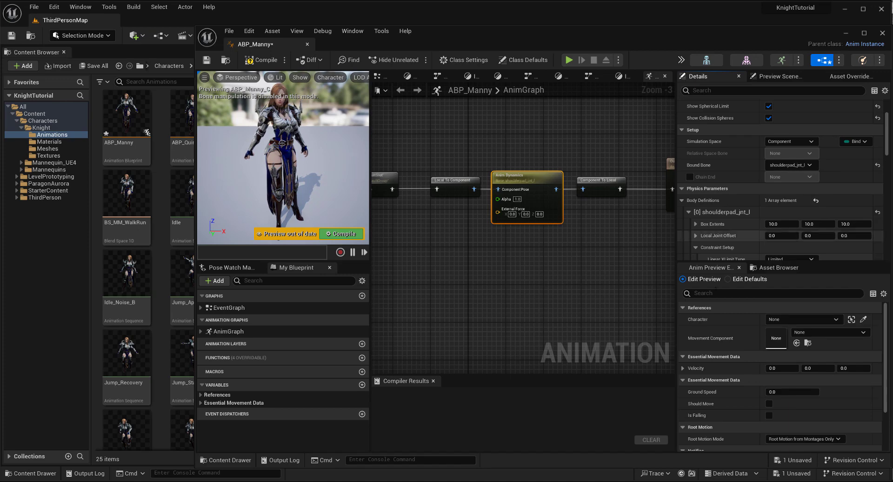
scroll(729, 201, "down", 2)
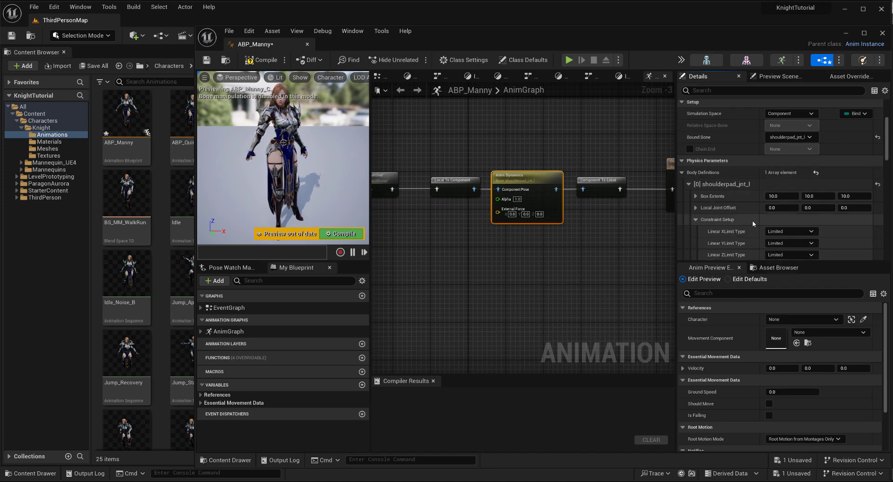
- Compile the animation blueprint and frame the character's left shoulder pad closely in the preview
left_click(341, 234)
key("w")
right_click_drag(316, 172, 273, 169)
key("s")
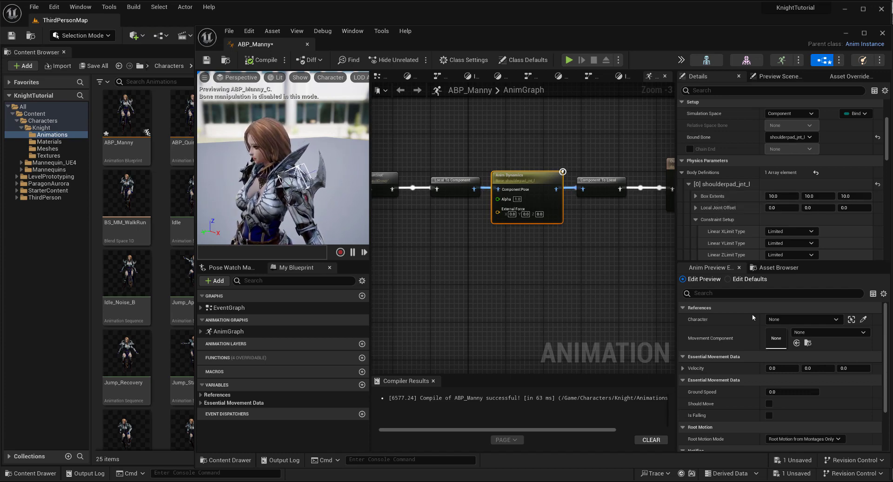
- Set the X box extent of the shoulder pad body to 15 and compile the blueprint
left_click(782, 196)
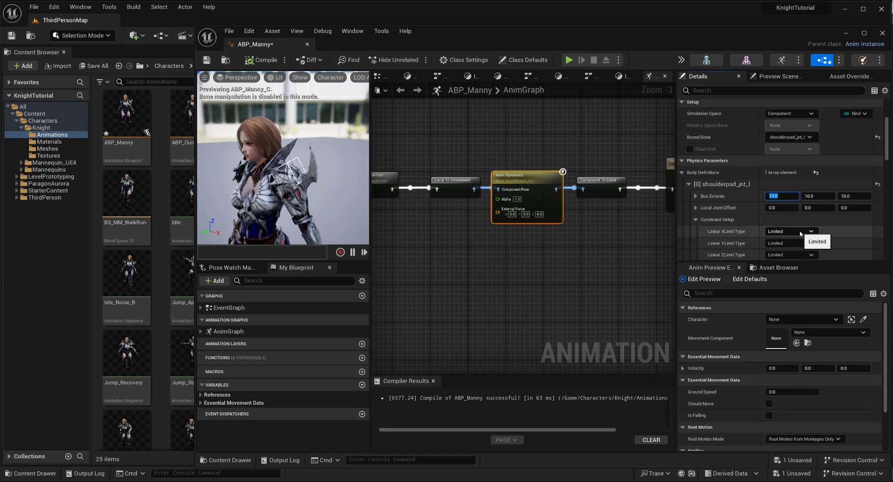
type("15")
key("Return")
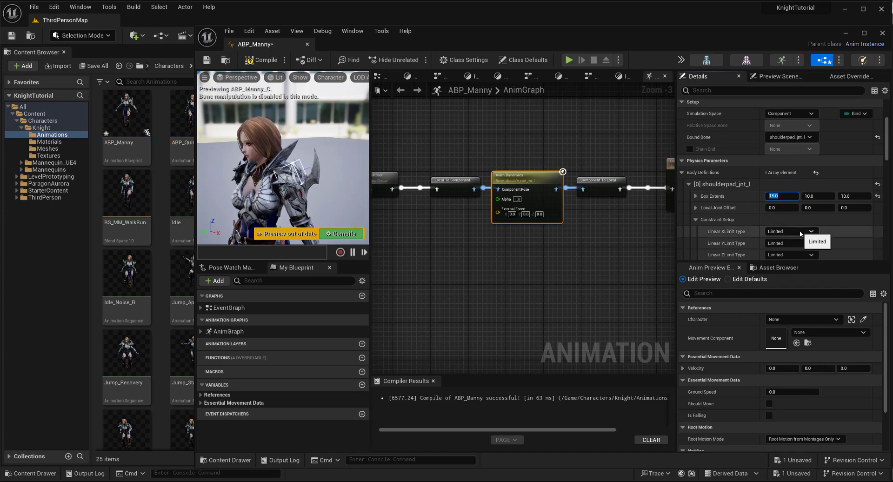
left_click(339, 233)
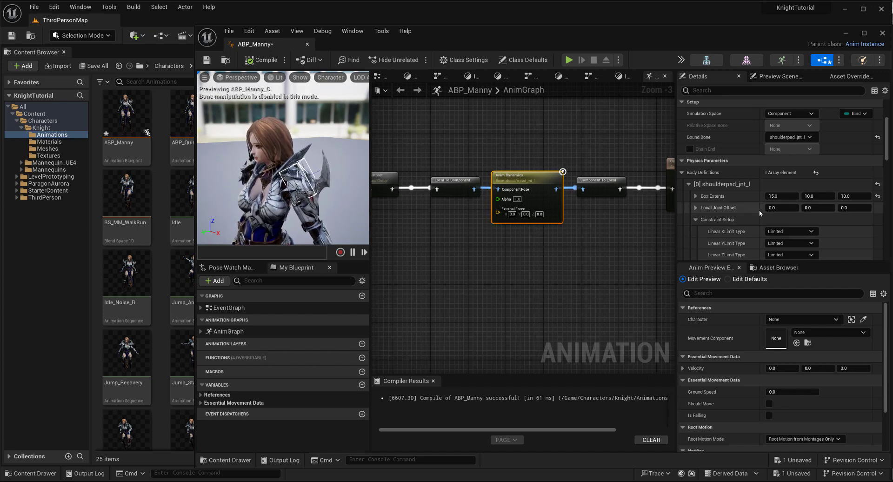
- Try an X local joint offset of 5 on the shoulder pad body and compile the blueprint
mouse_move(779, 208)
left_mouse_down()
mouse_move(800, 208)
mouse_move(786, 209)
left_mouse_up()
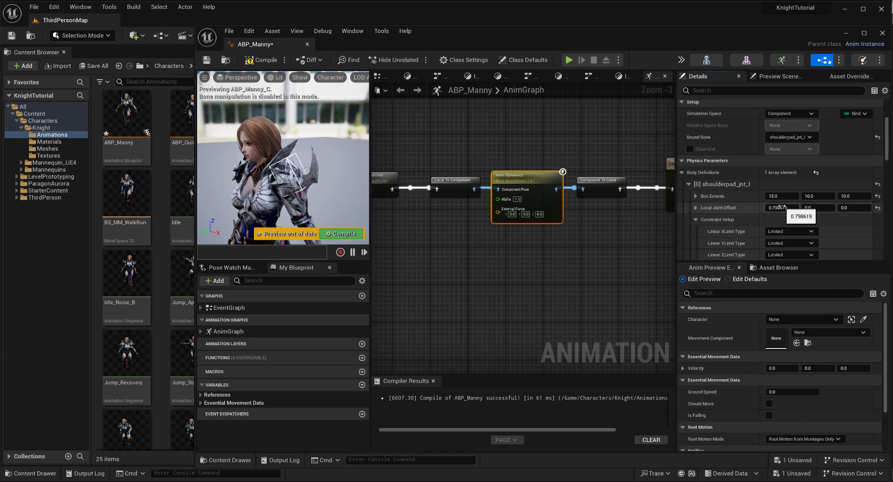
left_click(786, 209)
type("5")
key("Return")
key("F7")
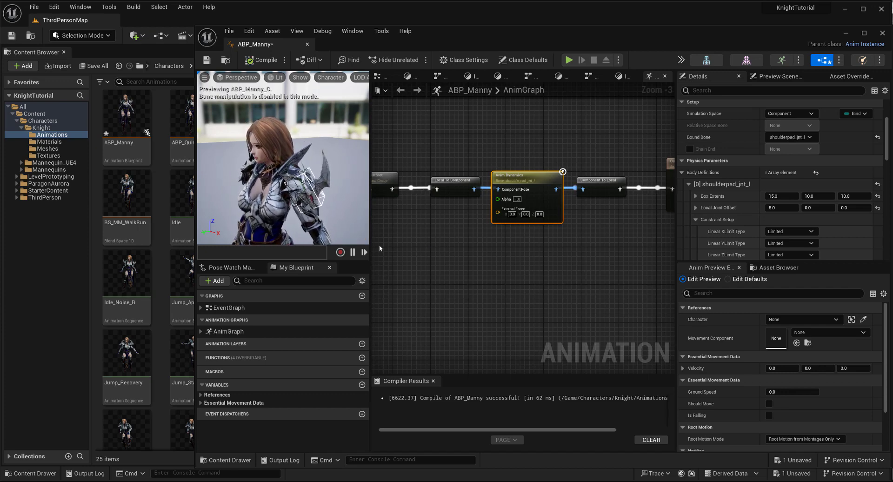
- Try X local joint offsets of 0 and -1 on the shoulder pad body, compiling with the latter
left_click(778, 209)
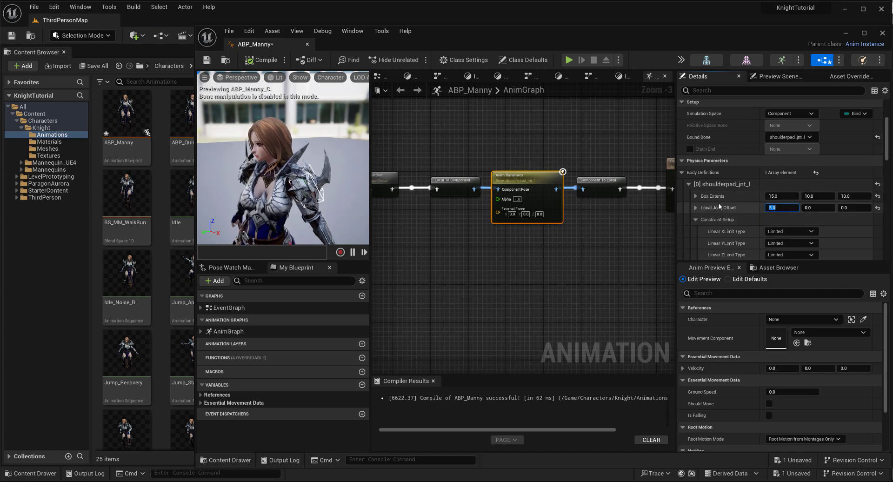
type("0")
key("Return")
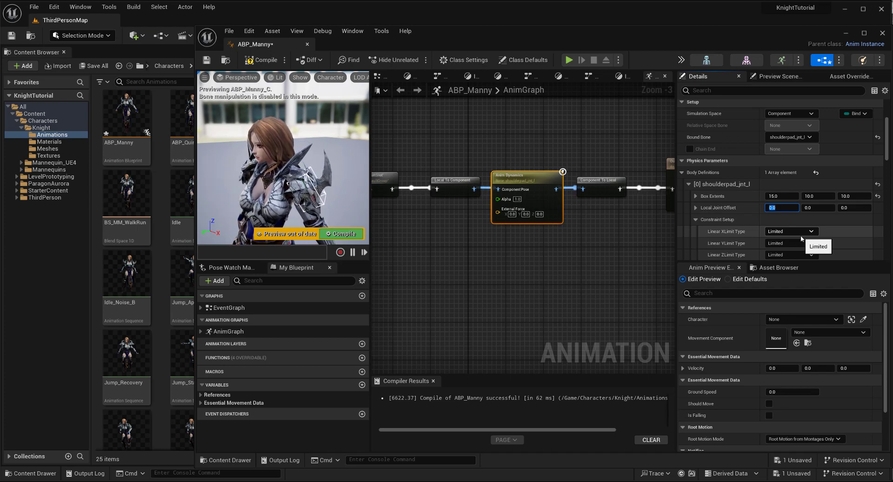
type("-")
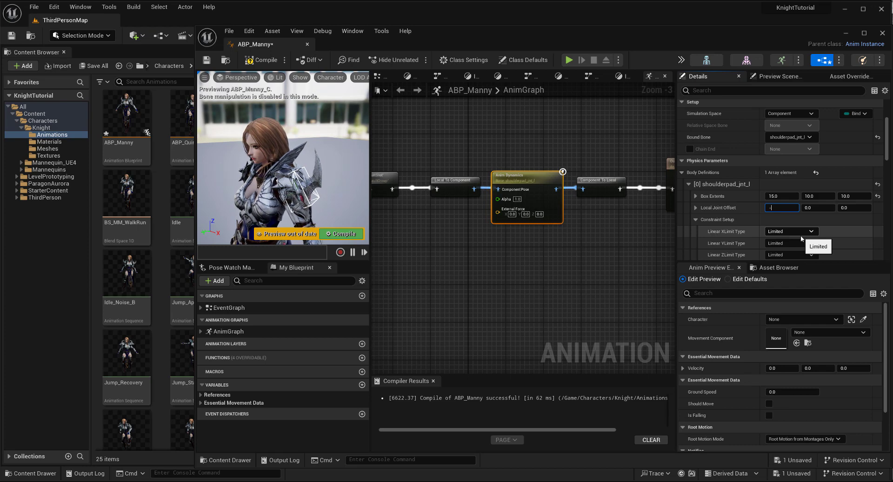
type("1")
key("Return")
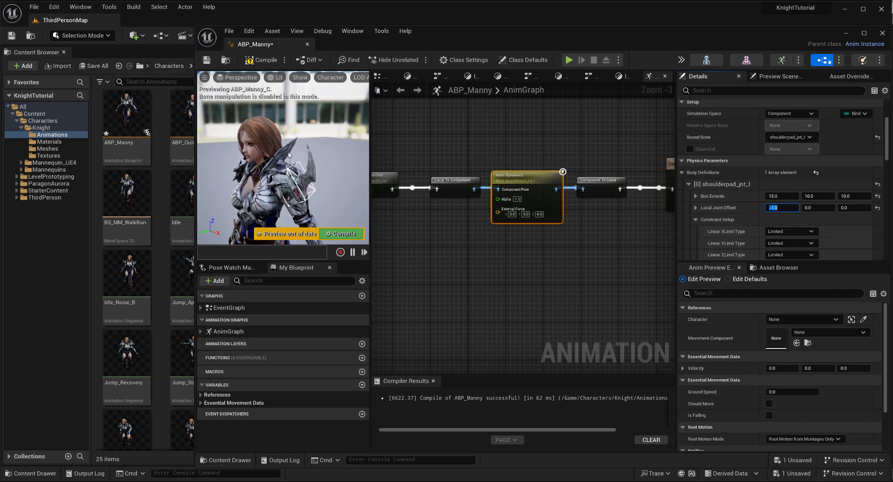
left_click(337, 235)
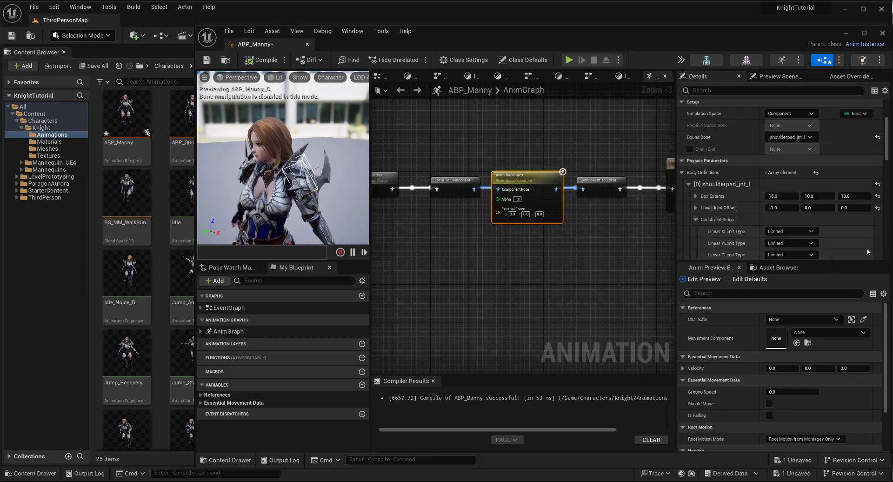
- Set the X local joint offset of the shoulder pad body to -0.1 and compile the blueprint
left_click(792, 209)
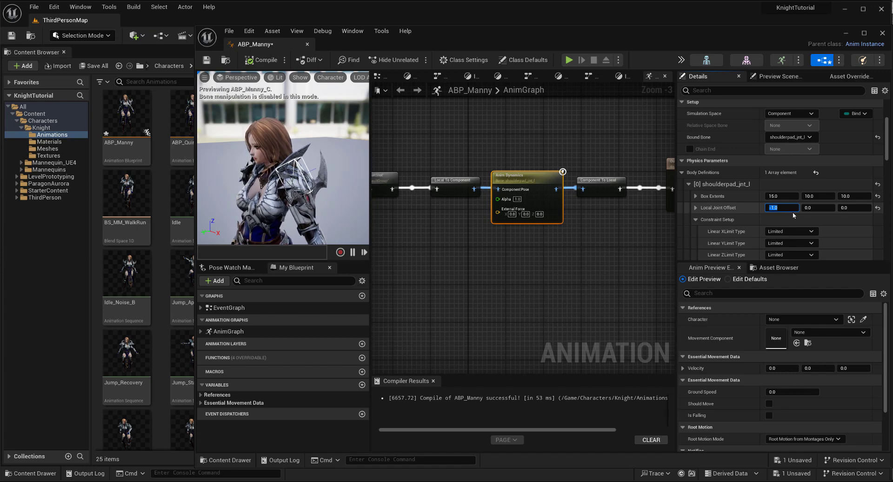
type("-0.1")
key("Return")
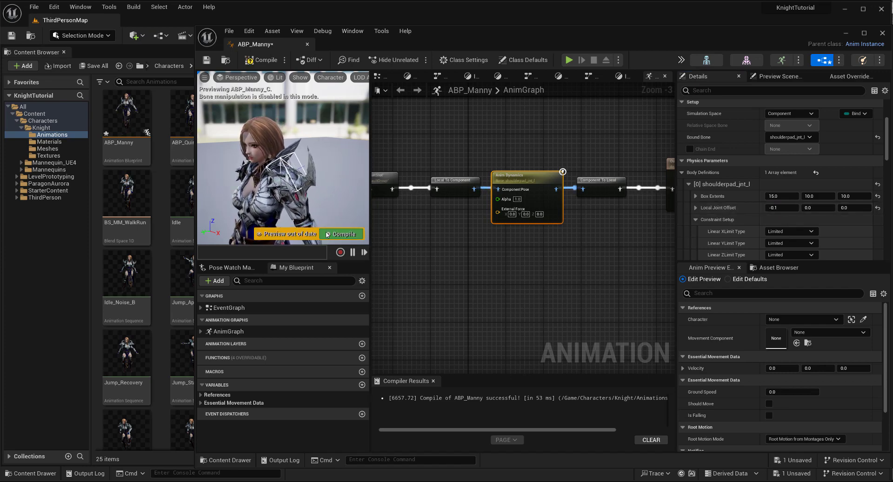
left_click(334, 233)
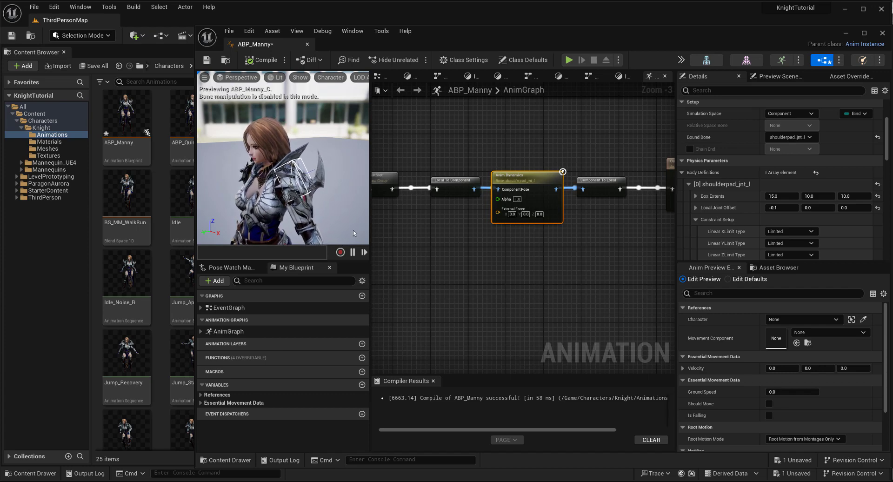
- Set the X value of Linear Axes Min to -5 in the shoulder pad's constraint setup and compile the blueprint
scroll(741, 193, "down", 2)
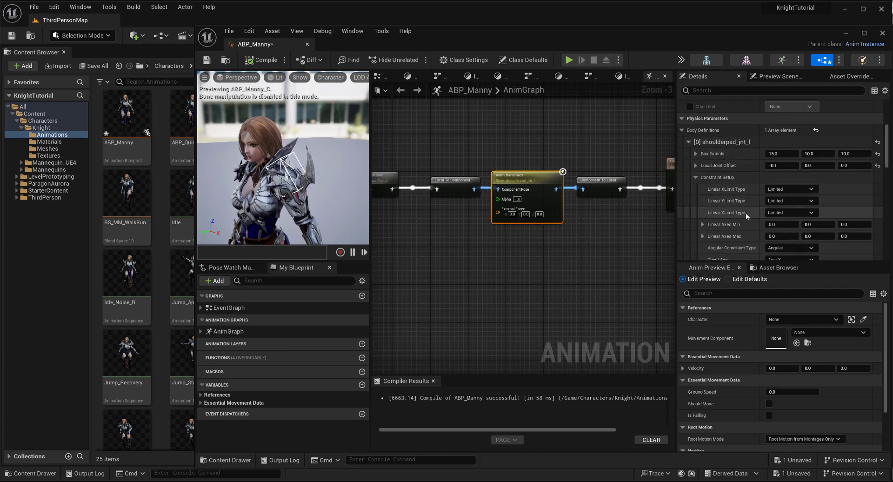
scroll(754, 192, "down", 3)
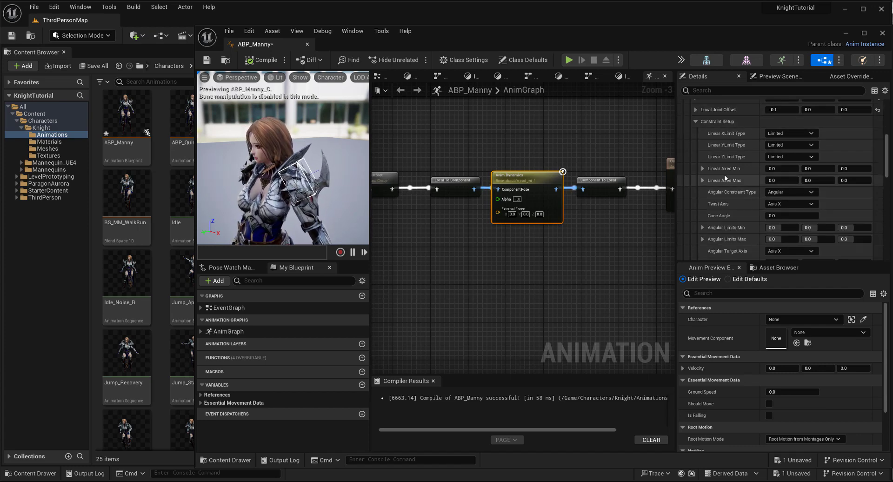
scroll(740, 195, "down", 1)
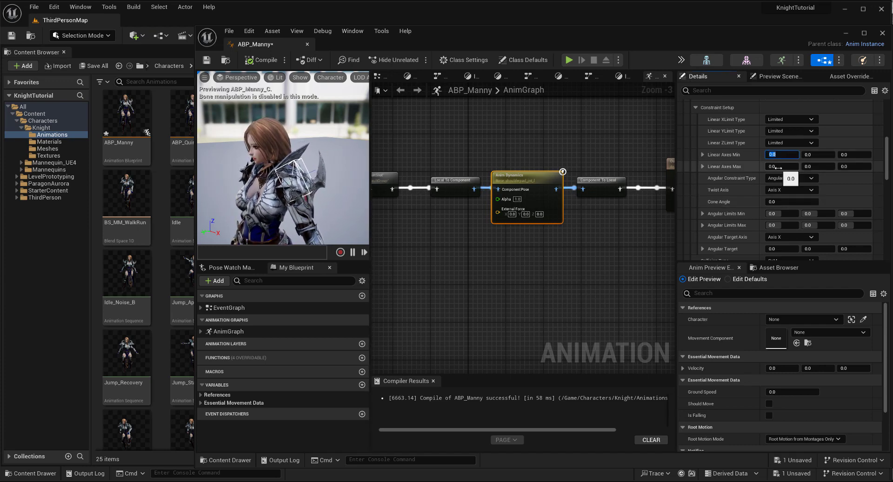
type("-5")
key("Return")
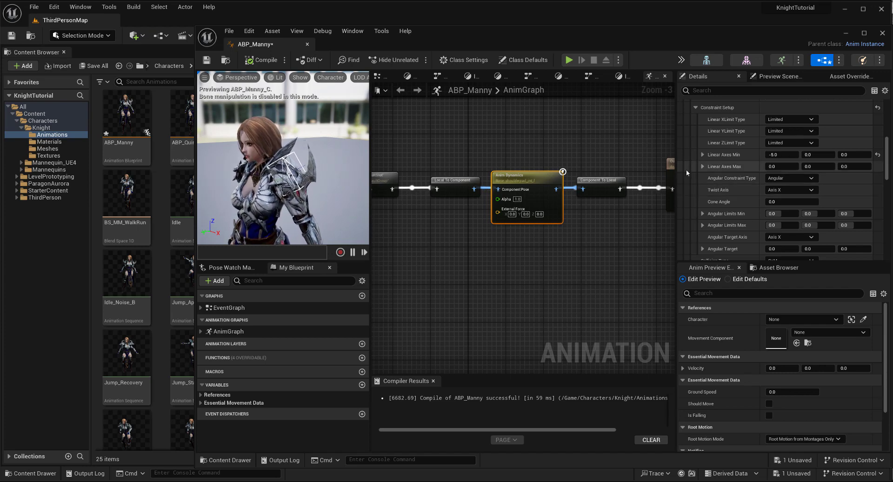
- Set the shoulder pad body's X angular limits to a minimum of -10 and a maximum of 10
scroll(764, 203, "down", 2)
left_click(778, 185)
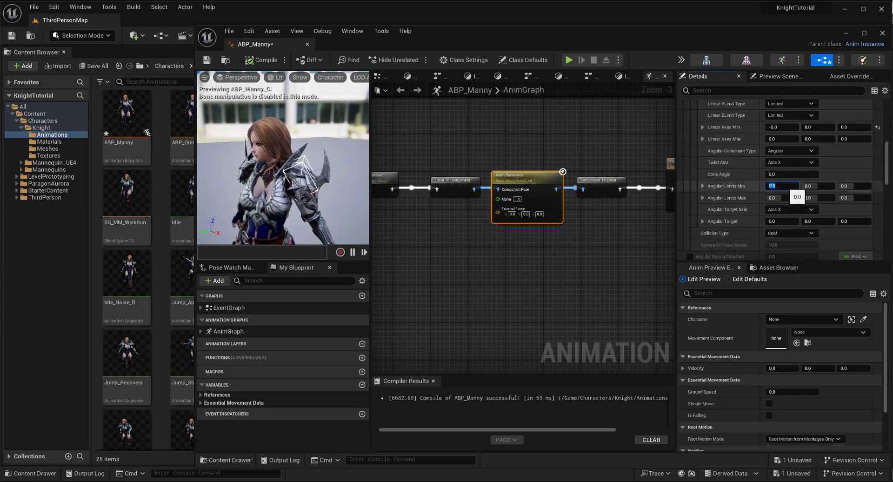
type("-10")
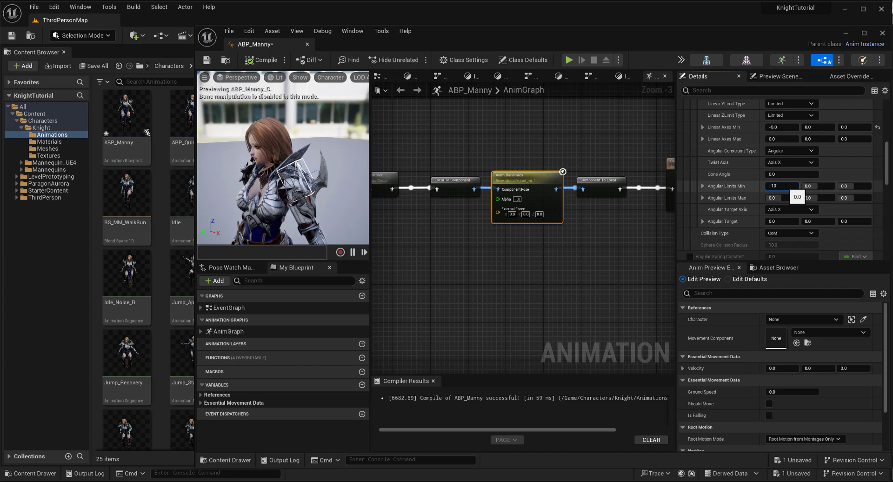
left_click(783, 198)
type("10")
key("Return")
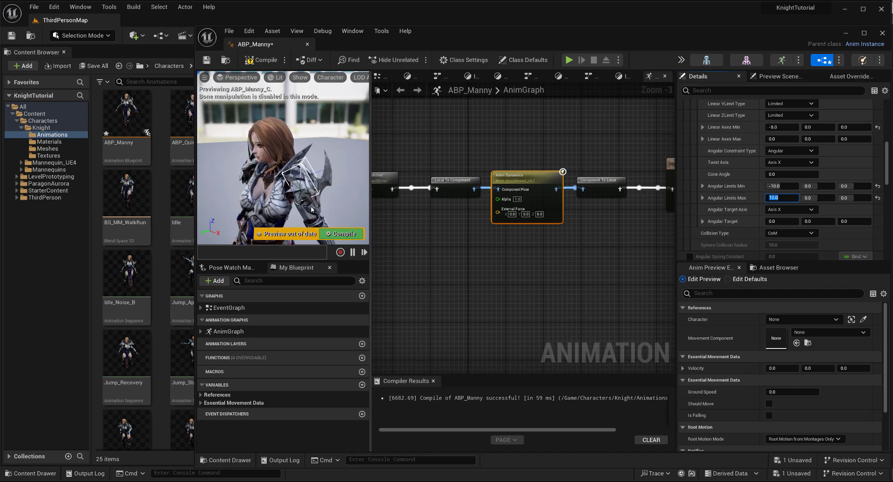
- Set the shoulder pad body's Y angular limits to -5 minimum and 5 maximum, and compile the blueprint
left_click(818, 186)
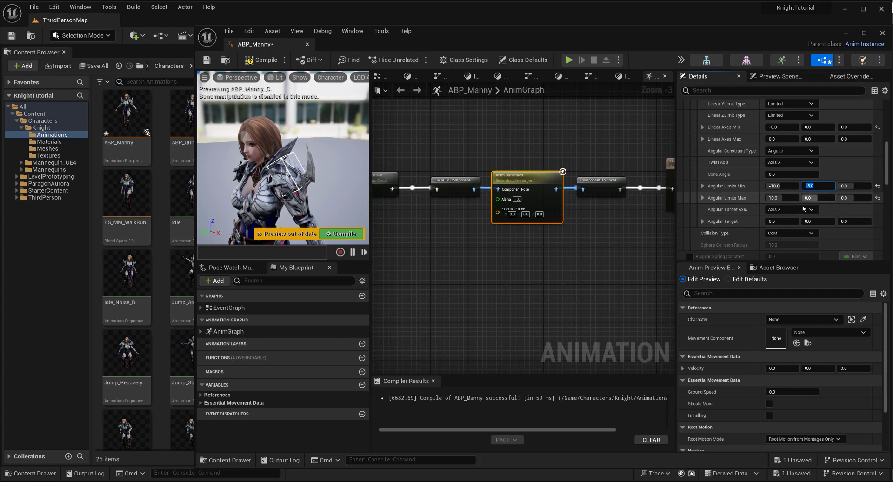
left_click(811, 198)
type("5")
key("Return")
left_click(343, 239)
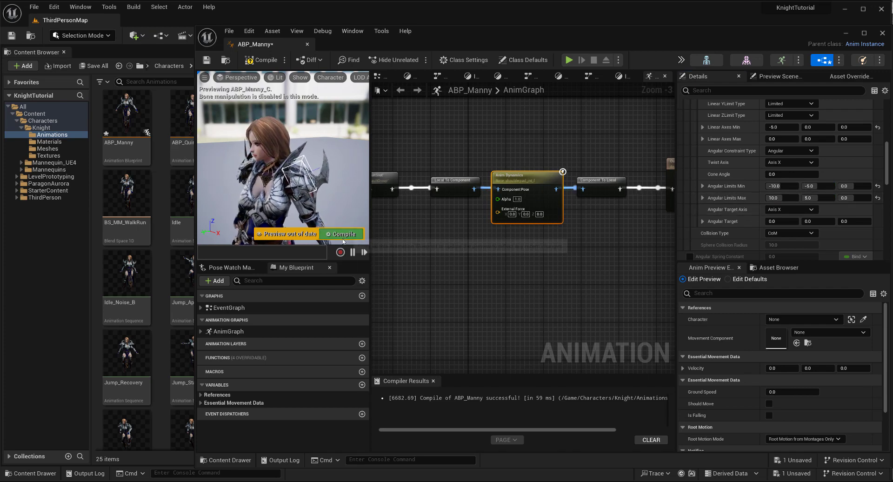
left_click(343, 239)
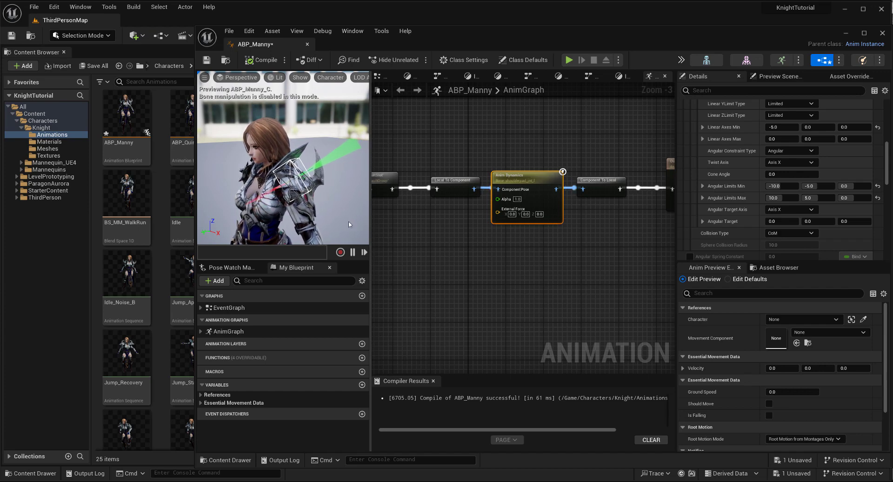
- Play the ThirdPersonMap level, run and jump with the knight to check the shoulder pad motion, and stop playing
left_click(847, 34)
left_click(215, 35)
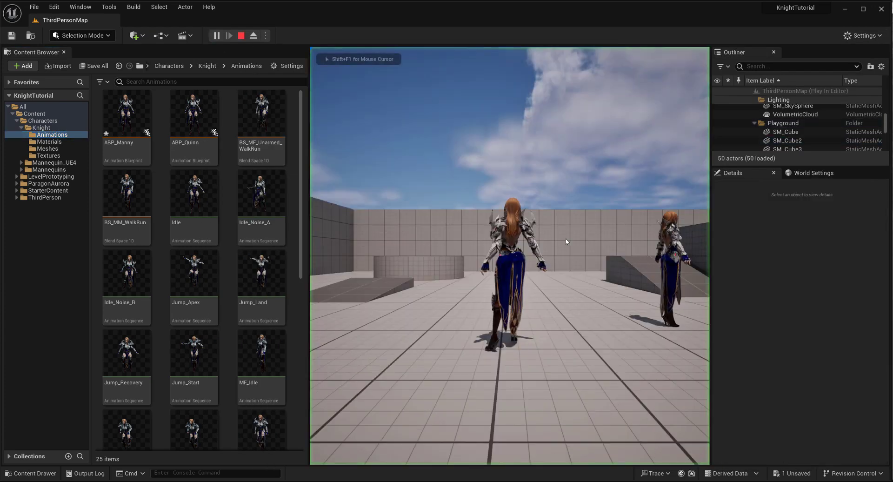
key("w")
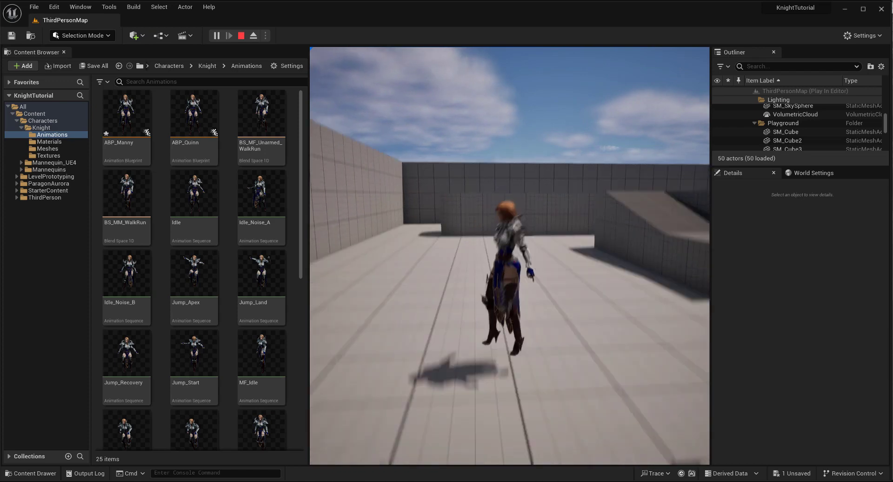
key("space")
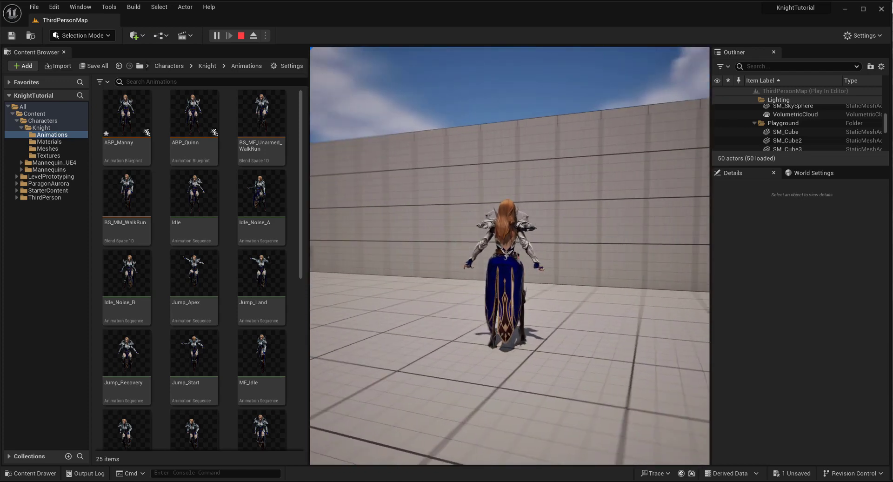
key("space")
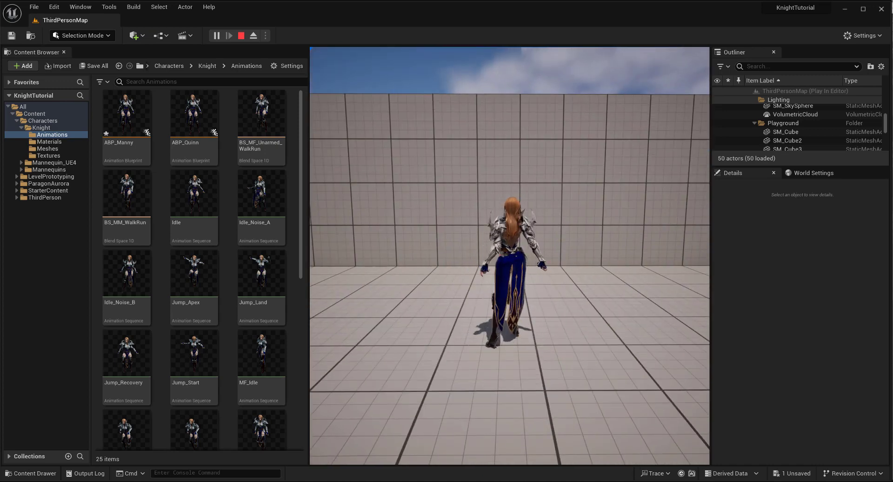
key("Escape")
- Reopen ABP_Manny and enable the Linear Damping Override on the shoulder pad's Anim Dynamics node with a value of 0.9
double_click(126, 116)
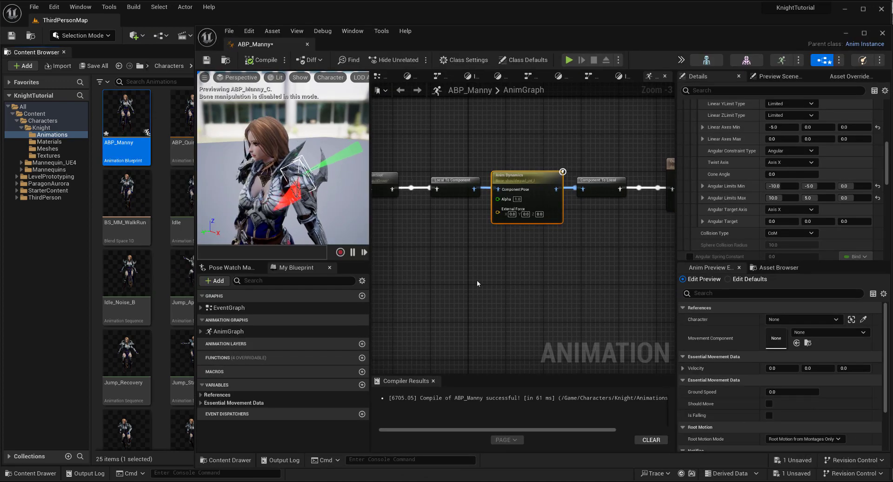
right_click_drag(391, 182, 458, 190)
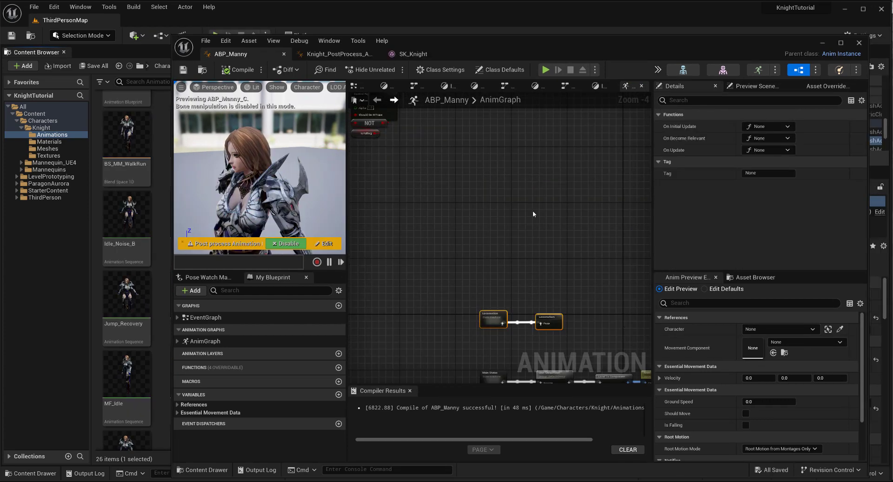
scroll(532, 211, "up", 3)
left_click(536, 198)
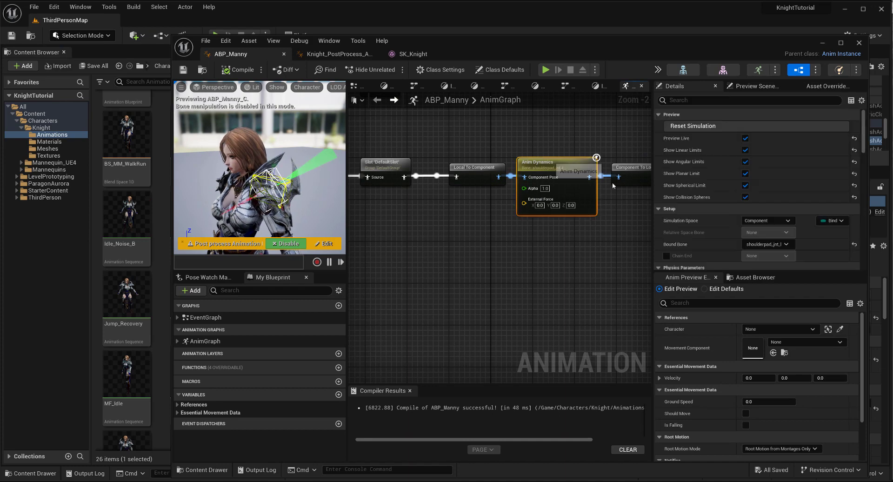
scroll(717, 177, "down", 10)
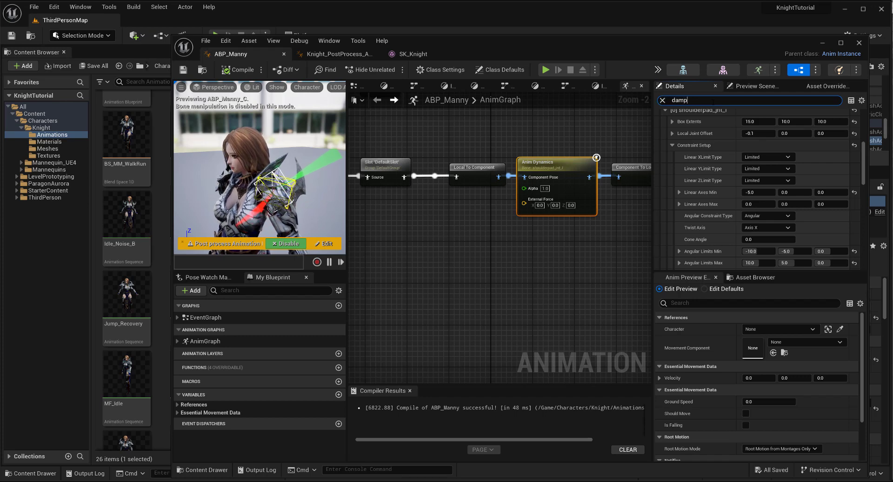
left_click(667, 138)
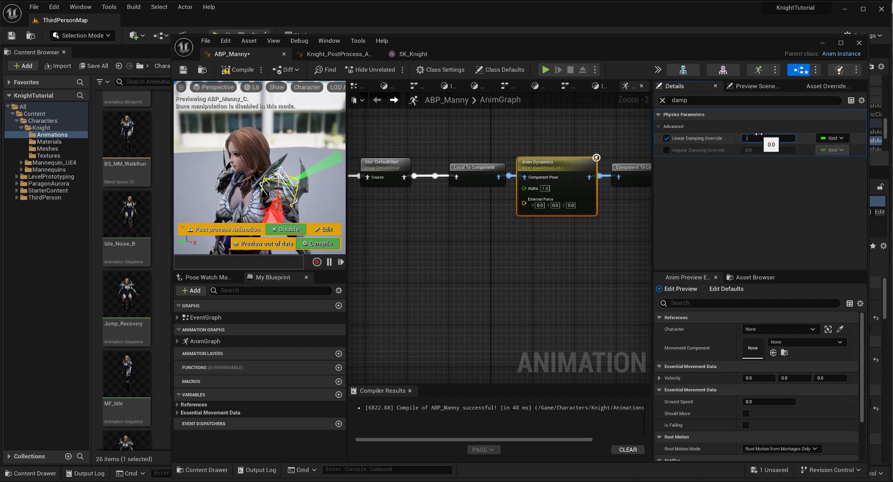
- Play the level, move and jump repeatedly with the knight to check the damped shoulder pad, and stop playing
left_click(823, 43)
left_click(215, 36)
key("w")
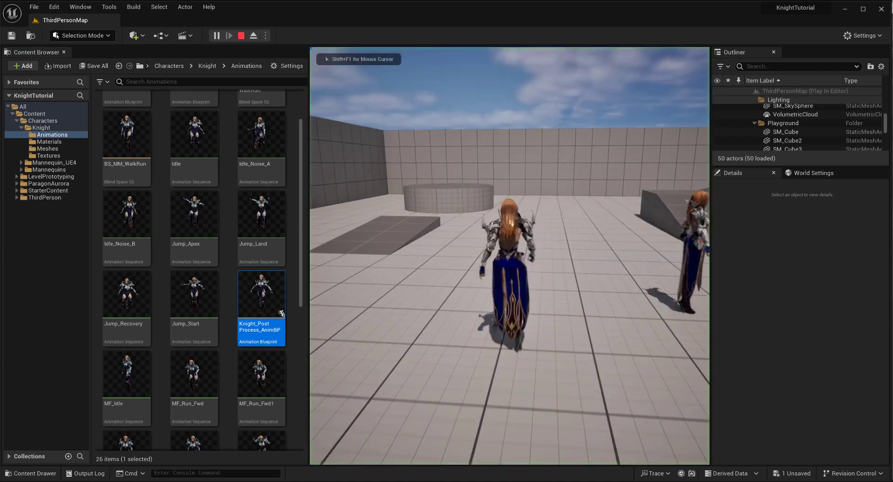
key("space")
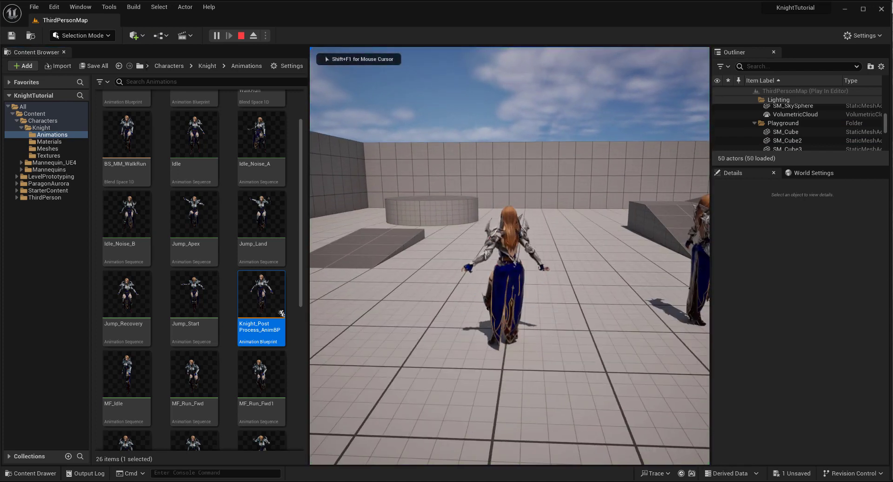
key("space")
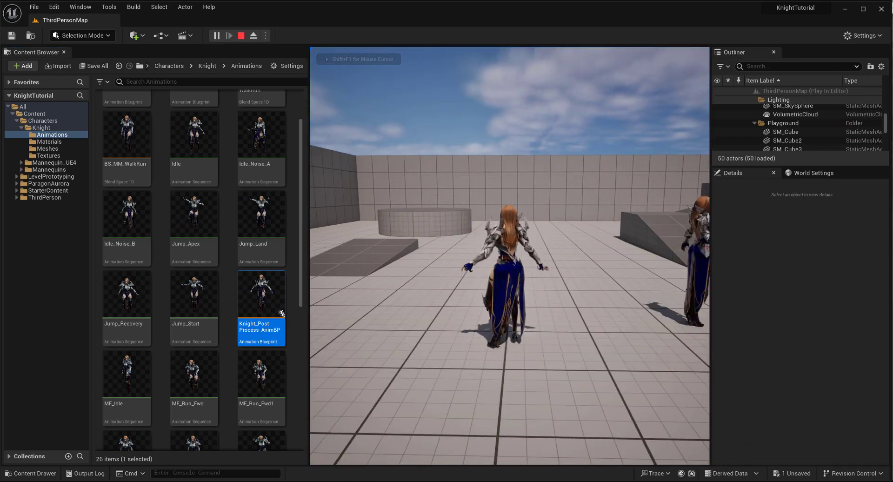
key("space")
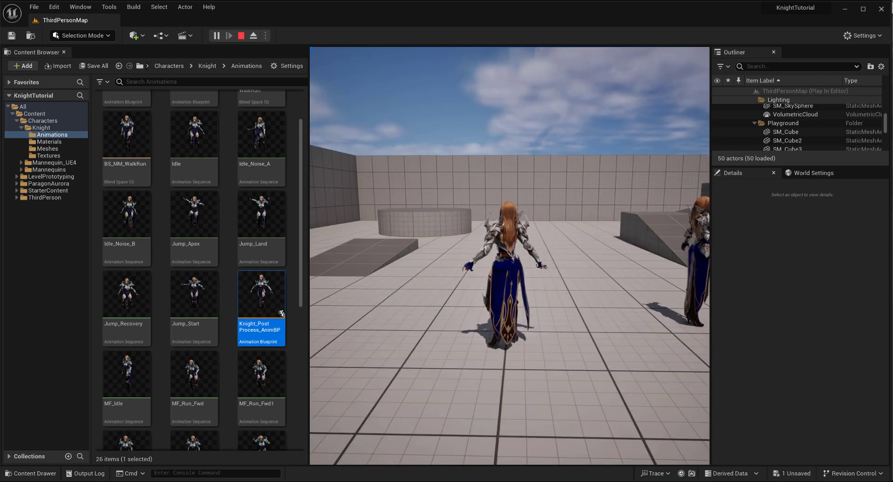
key("space")
key("Escape")
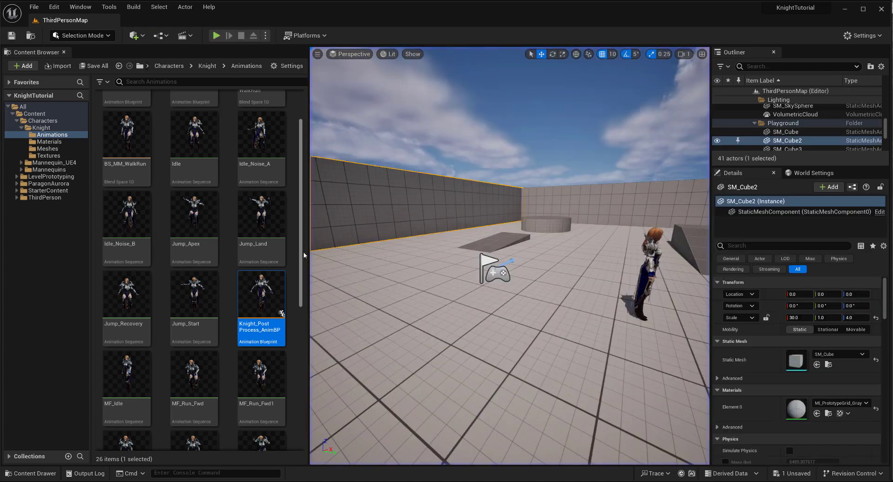
- Reopen ABP_Manny, set the shoulder pad body's X local joint offset to -1 and compile the blueprint
scroll(188, 203, "up", 2)
left_click(188, 204)
double_click(116, 148)
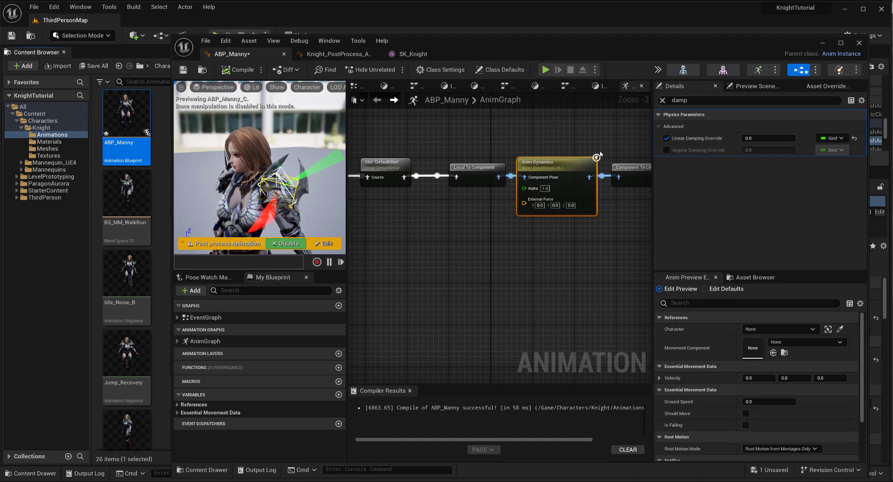
left_click(556, 202)
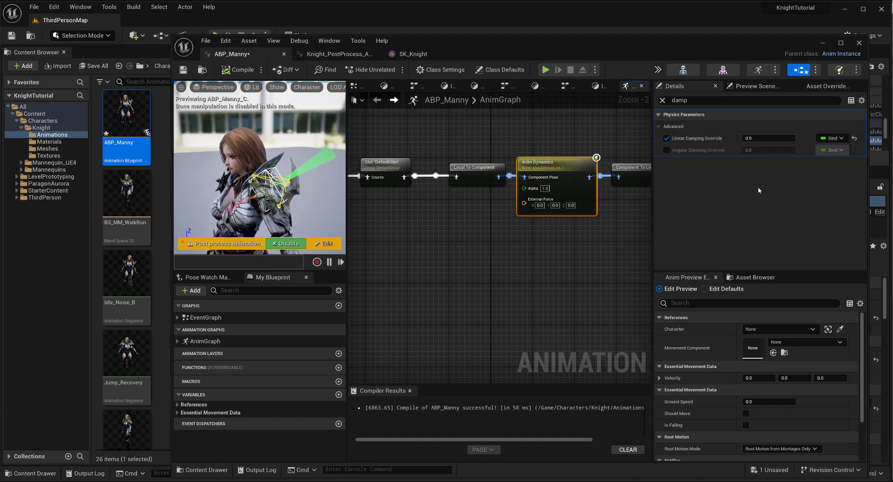
scroll(736, 205, "down", 5)
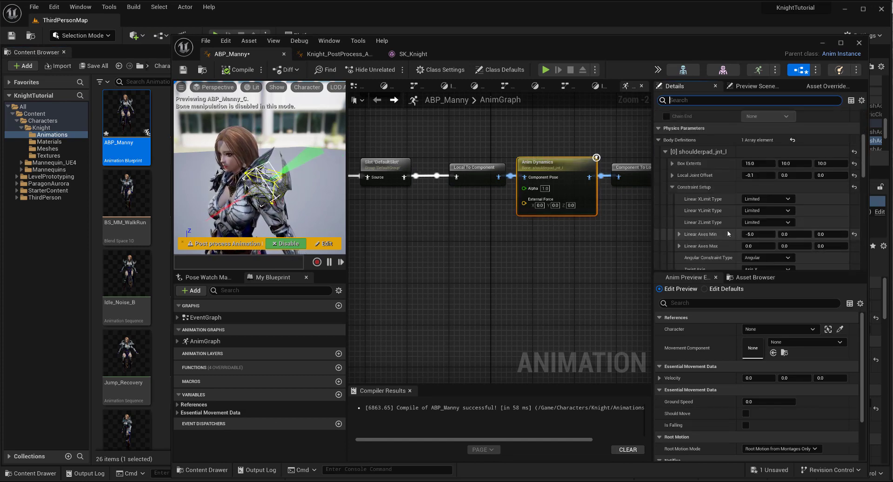
left_click(758, 175)
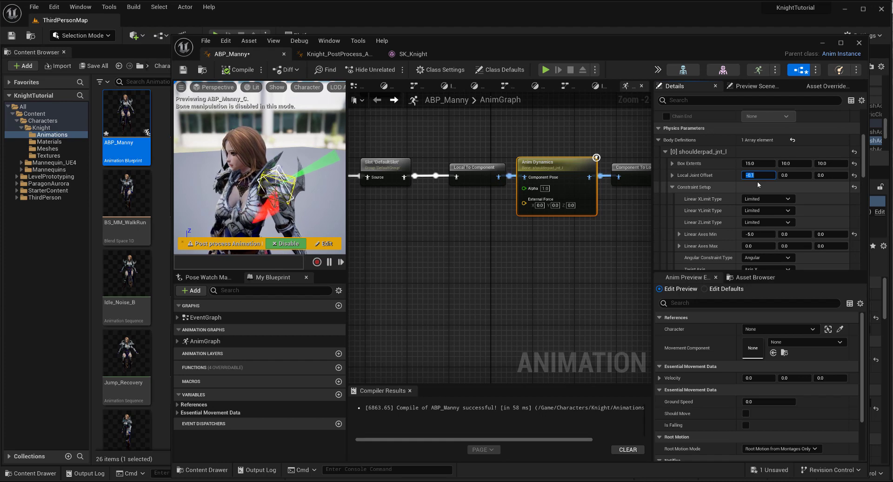
type("-1")
key("Return")
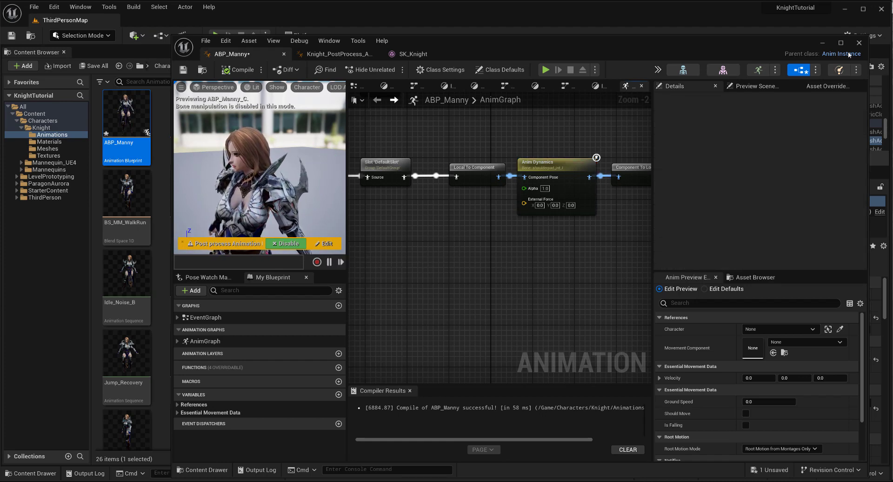
- Play the level, run and jump repeatedly with the knight to check the shoulder pad with its joint offset, and stop playing
left_click(224, 19)
left_click(217, 36)
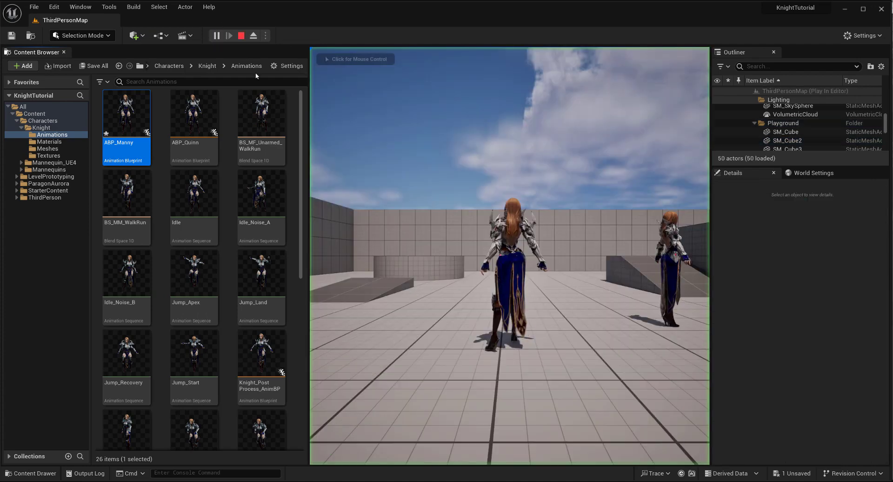
key("space")
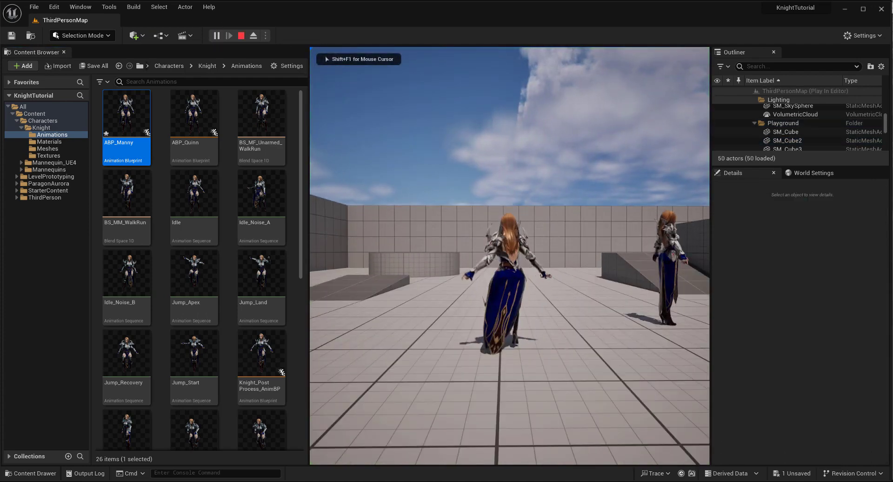
key("space")
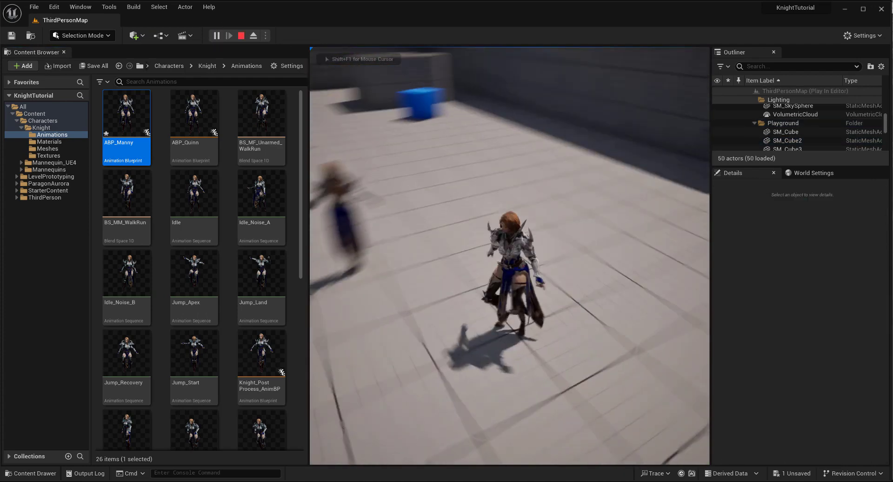
key("w")
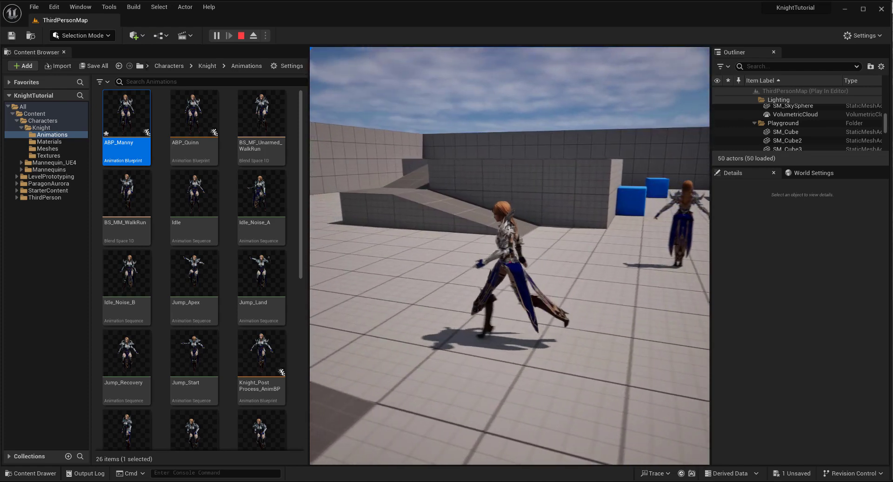
key("w")
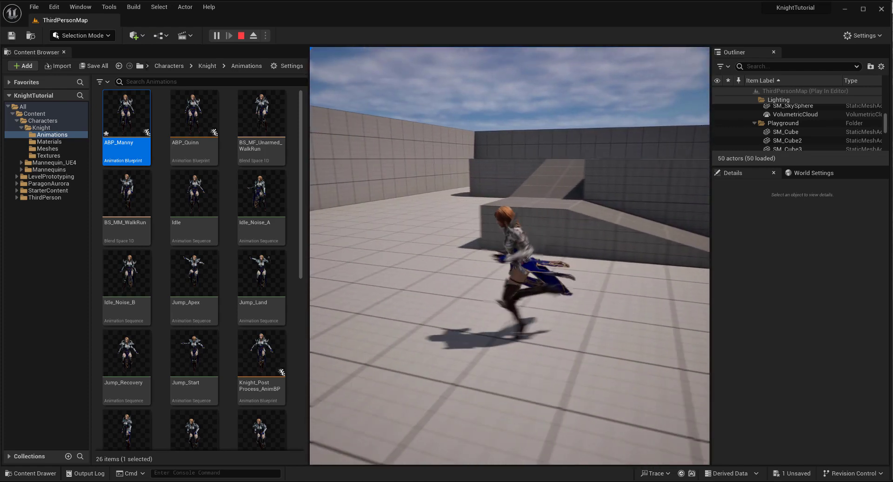
key("space")
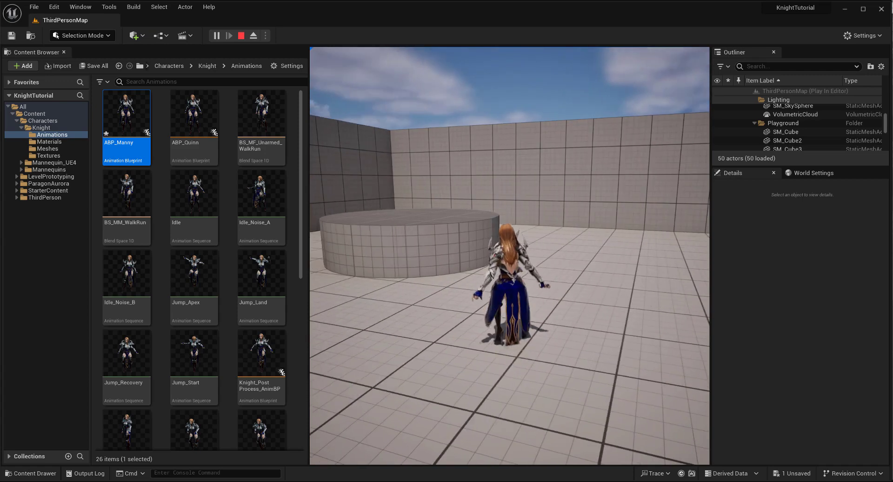
key("space")
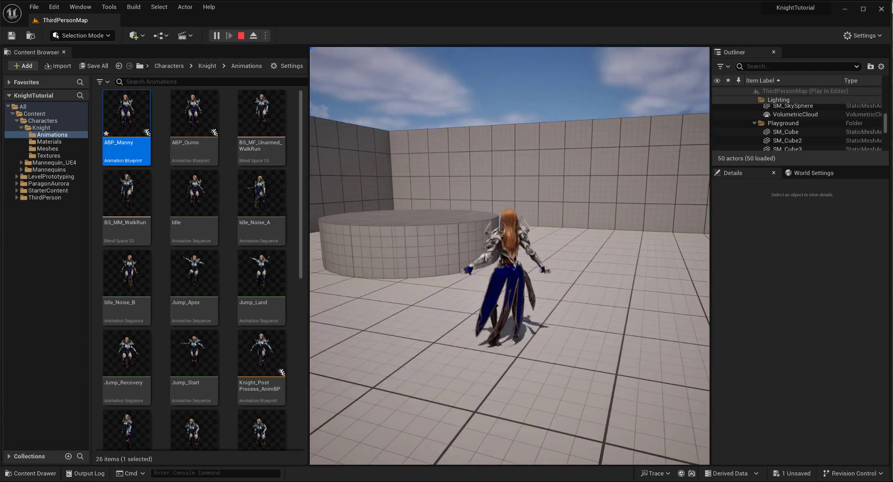
key("space")
key("space")
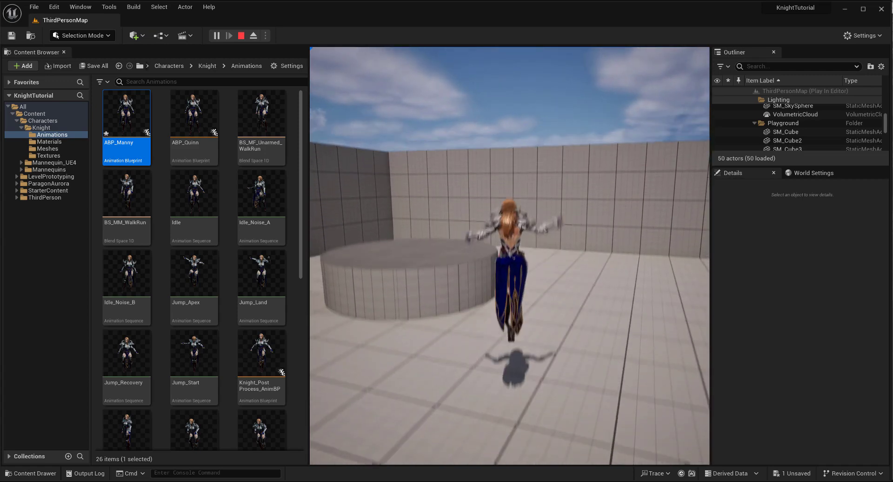
key("Escape")
- Reopen ABP_Manny, set the X Linear Axes Min on the shoulder pad's Anim Dynamics node to 0 and compile the blueprint
double_click(134, 124)
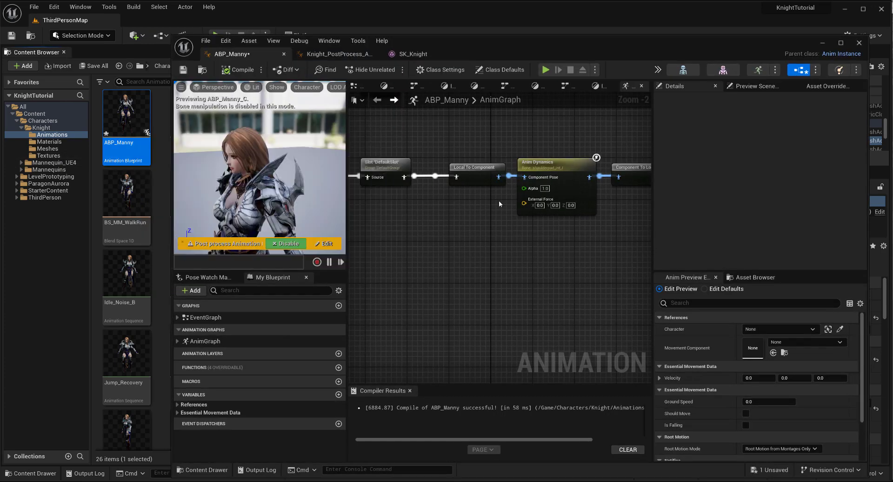
right_click_drag(554, 242, 492, 252)
left_click(508, 179)
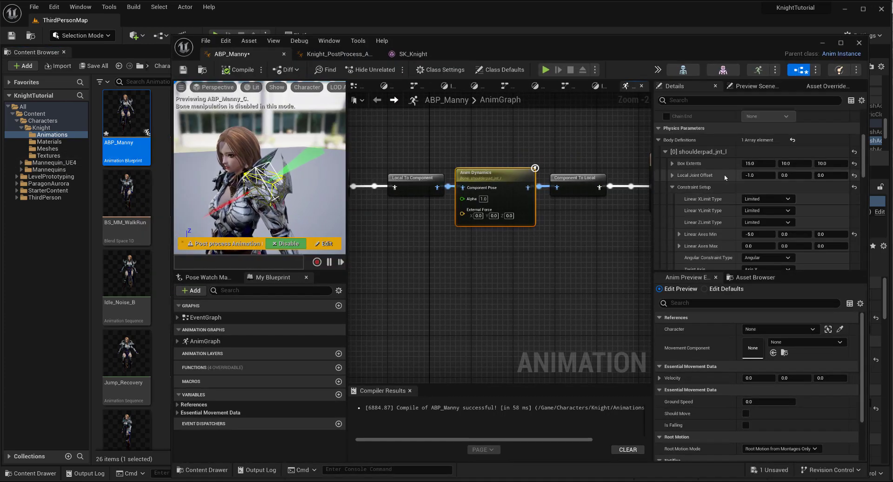
scroll(717, 215, "down", 3)
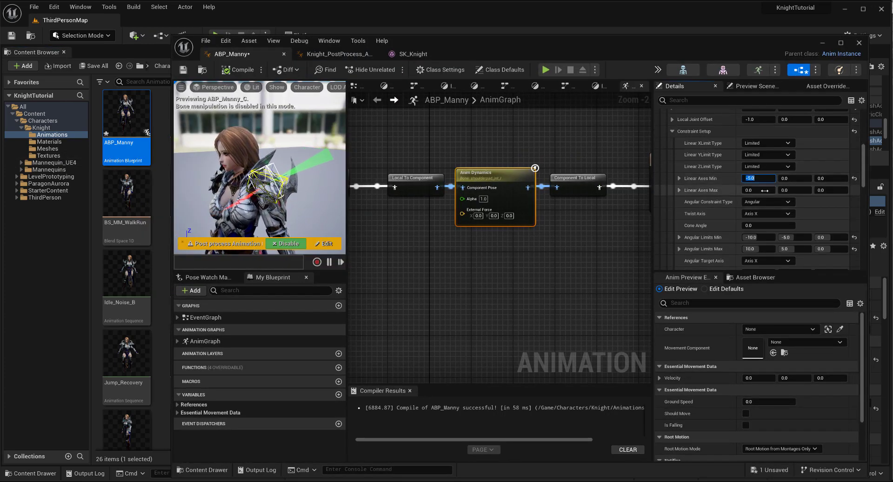
left_click(759, 178)
type("0")
key("Return")
left_click(321, 244)
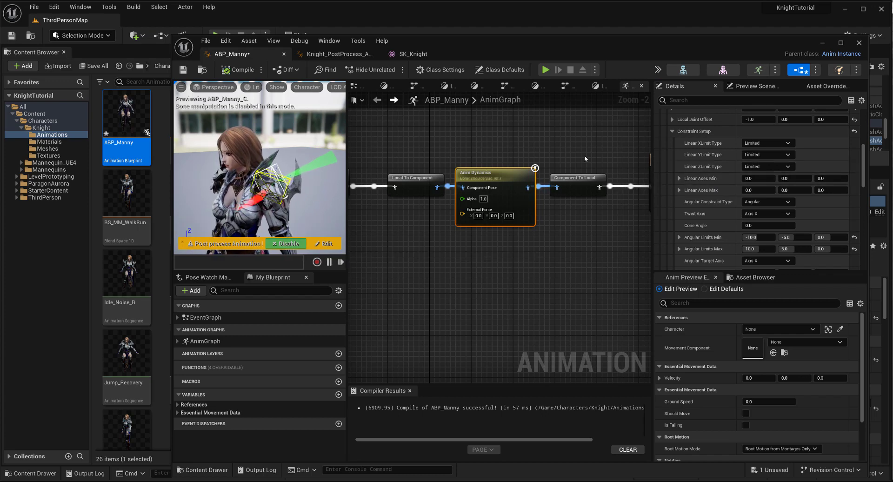
- Play the level, move and jump with the knight to check the shoulder pad with zero linear limits, and stop playing
left_click(540, 133)
left_click(823, 43)
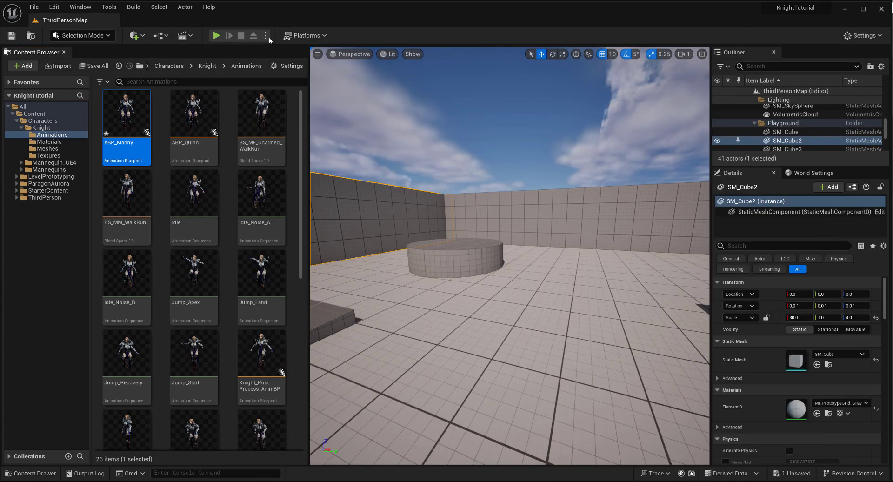
left_click(217, 35)
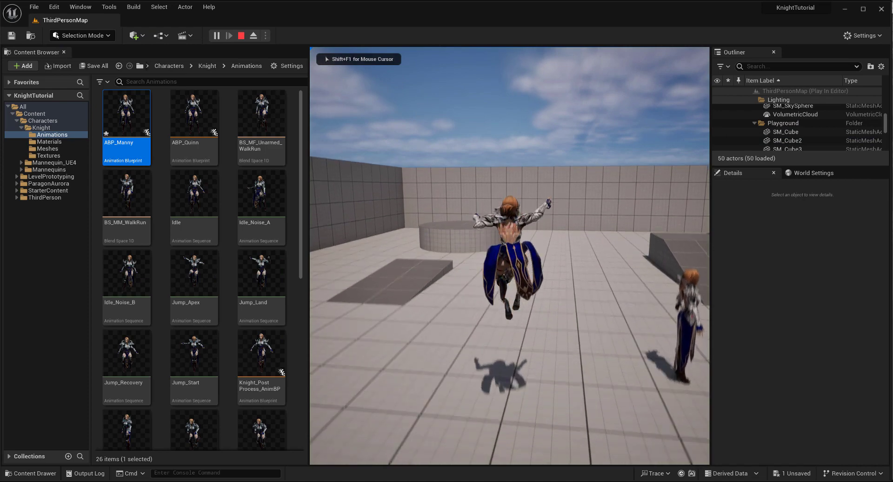
key("space")
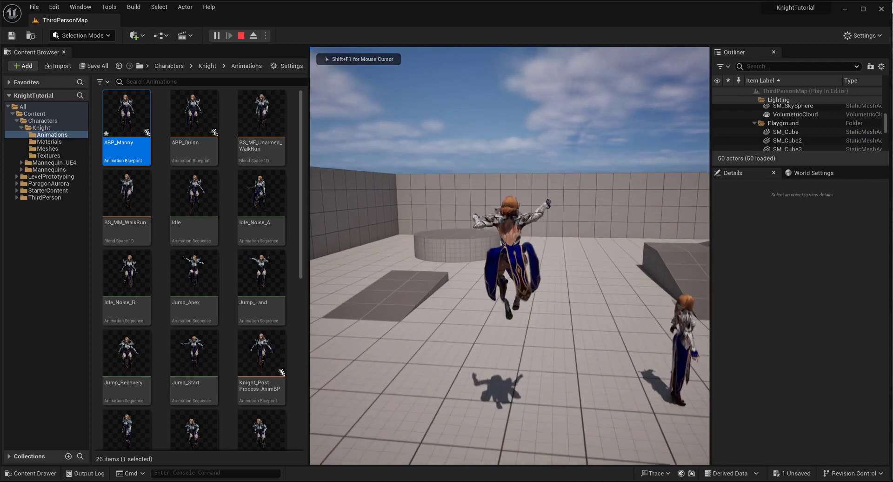
key("s")
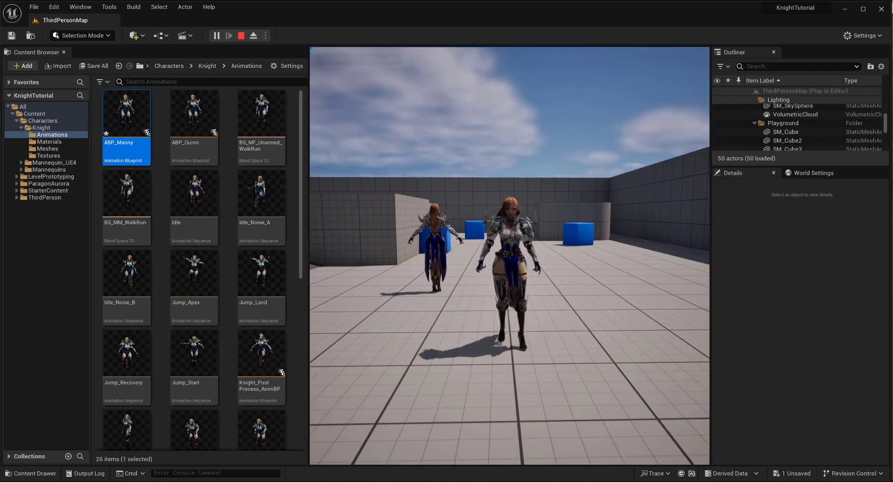
key("a")
key("space")
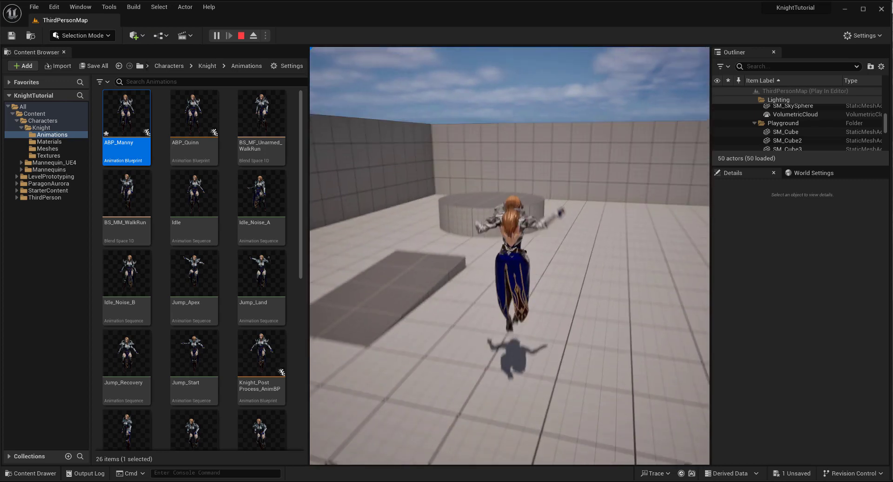
key("Escape")
- Reopen ABP_Manny, set the shoulder pad's Y Angular Limits Min to -10 and Max to 10, and compile the blueprint
double_click(125, 150)
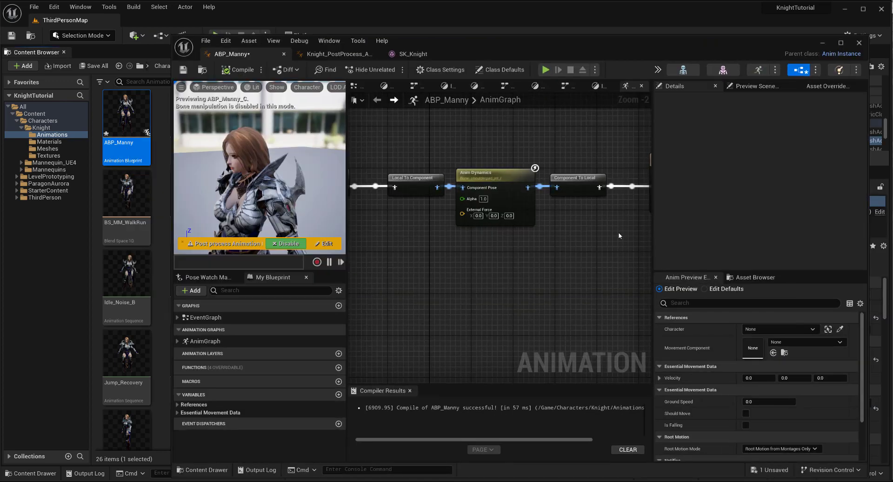
right_click_drag(501, 247, 528, 288)
left_click(531, 243)
scroll(706, 175, "down", 8)
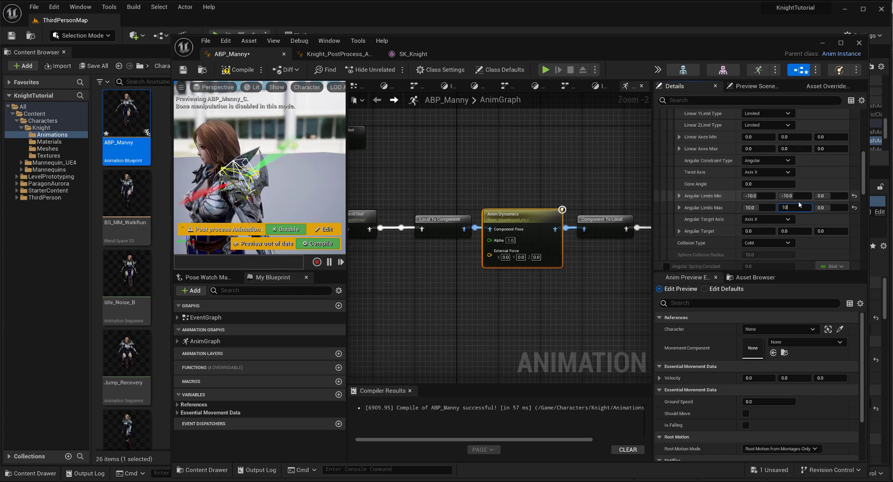
left_click(314, 244)
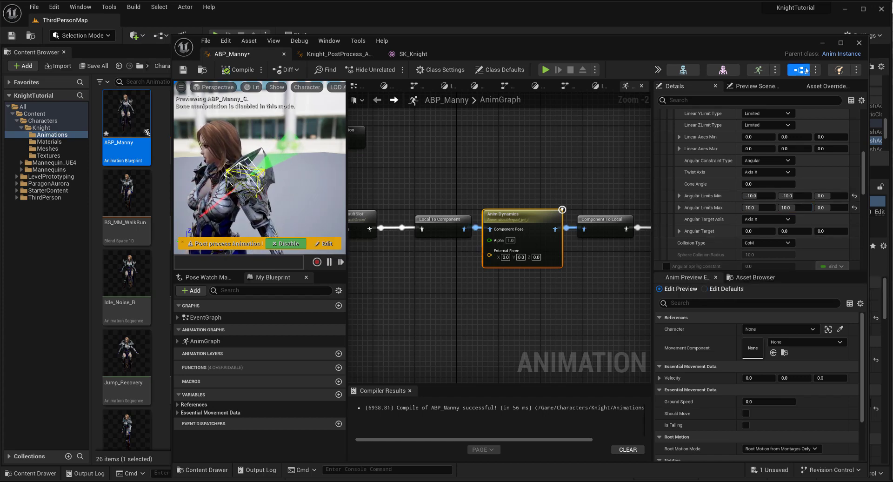
- Play the level, jump and run with the knight to check the shoulder pad's angular limits, and stop playing
left_click(823, 43)
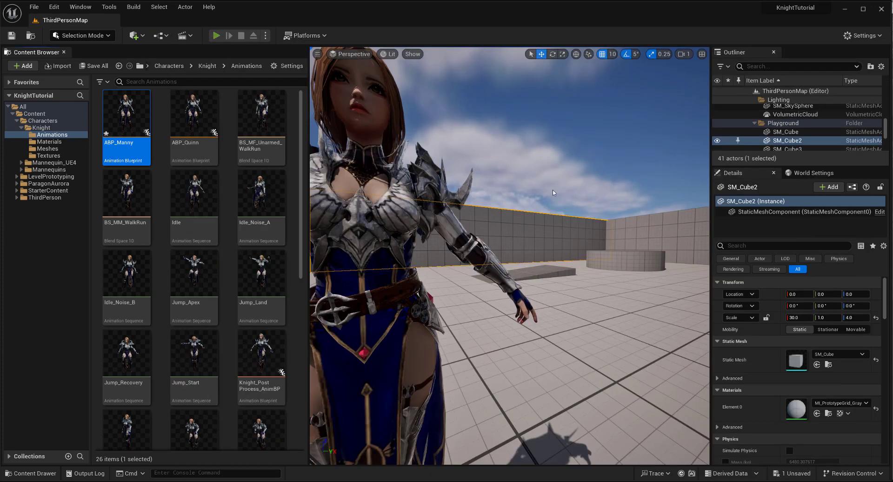
key("alt+p")
key("space")
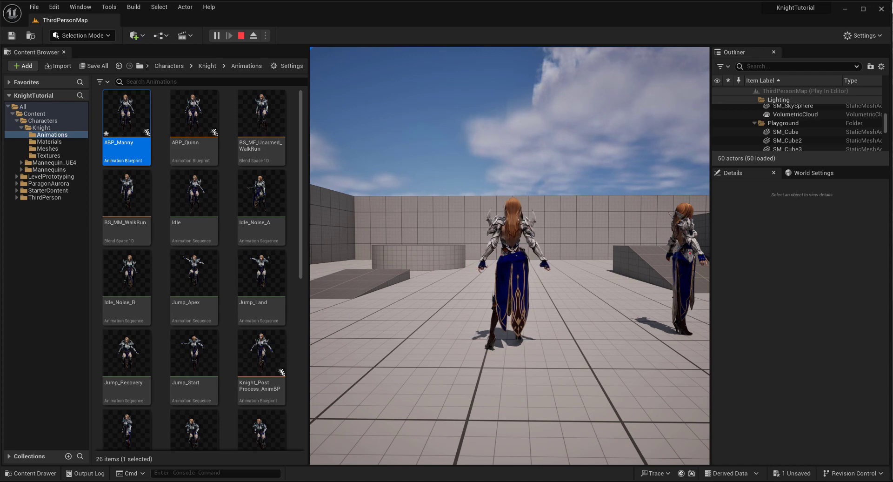
key("w")
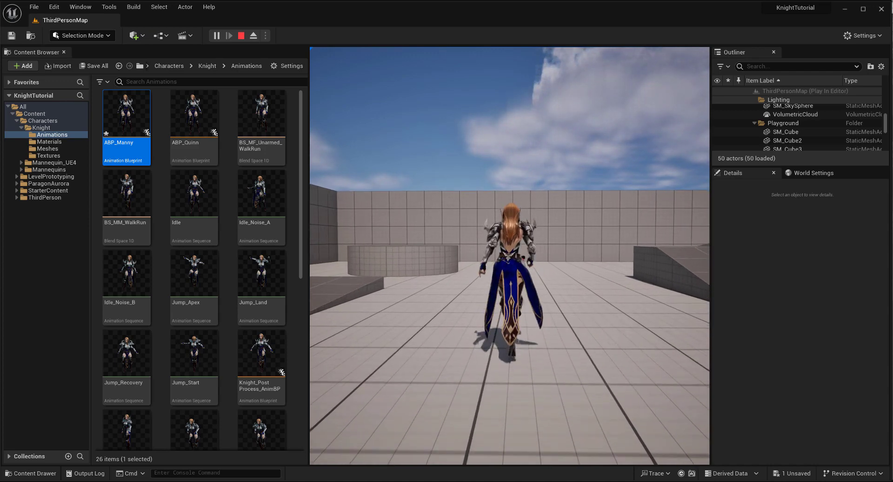
key("space")
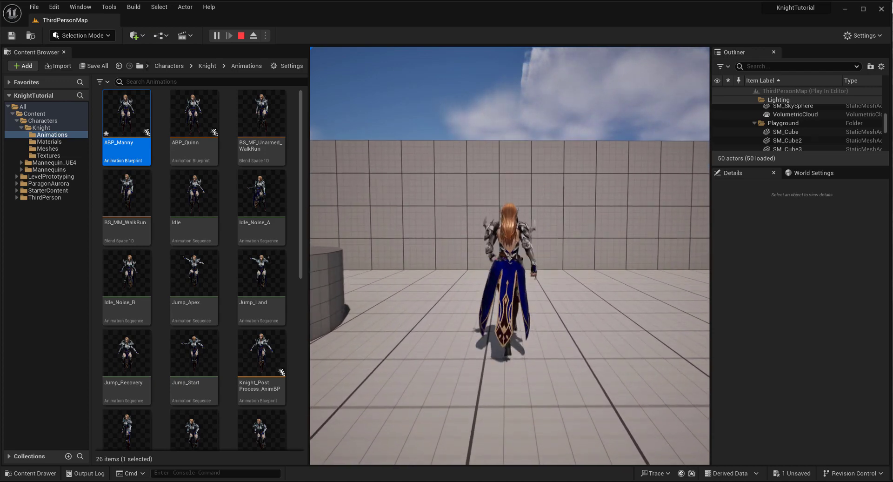
key("Escape")
- Reopen ABP_Manny, view the knight's shoulder pad from behind, and try compiling with the Y Angular Limits Min set to 0
double_click(144, 136)
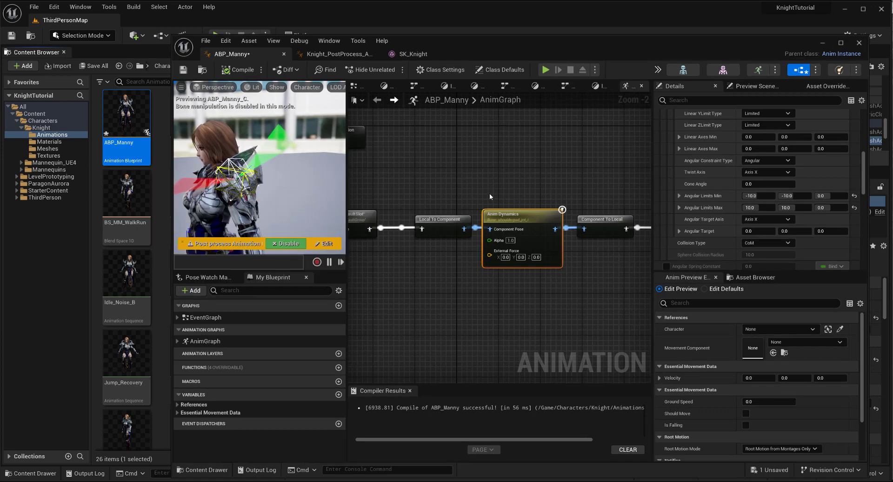
mouse_move(265, 209)
right_mouse_down()
mouse_move(316, 209)
mouse_move(270, 209)
right_mouse_up()
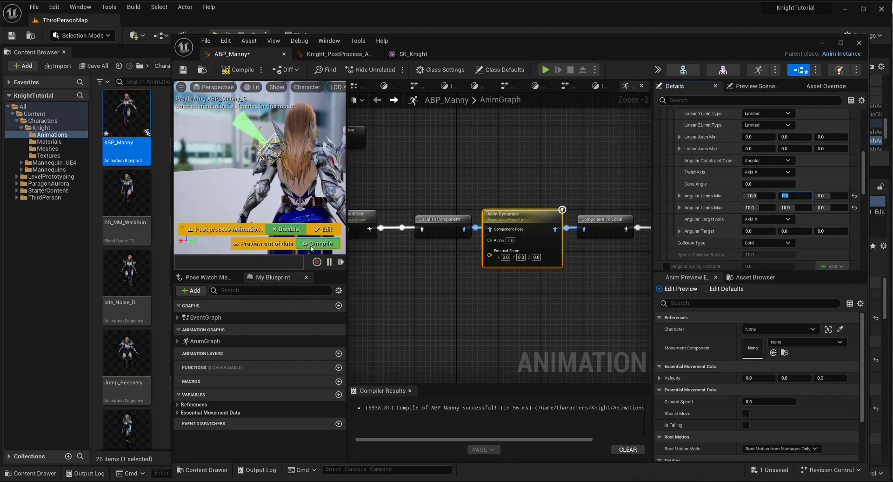
left_click(312, 248)
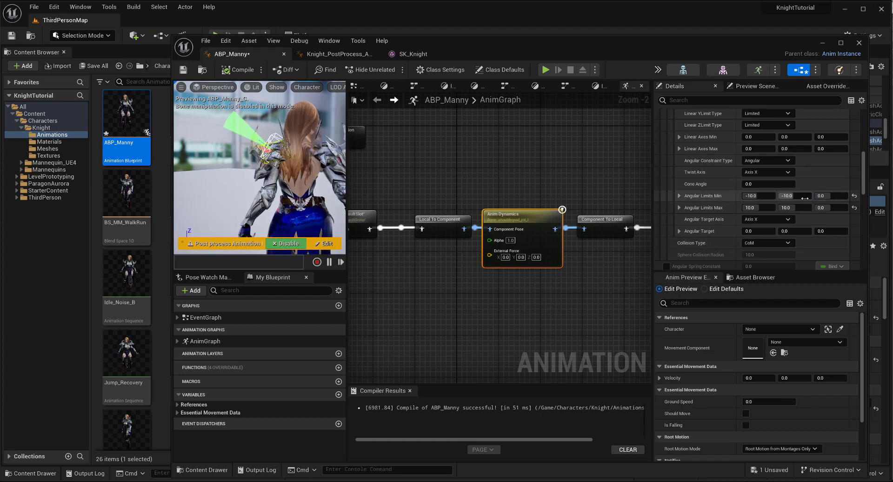
- Set the shoulder pad's X local joint offset to 1 and its Y Angular Limits Max to 5, compiling after each change
scroll(791, 204, "up", 6)
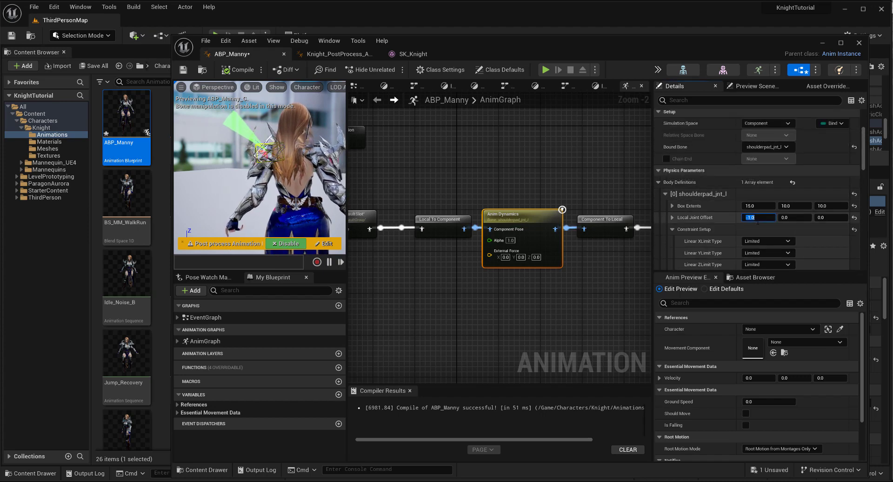
left_click(317, 245)
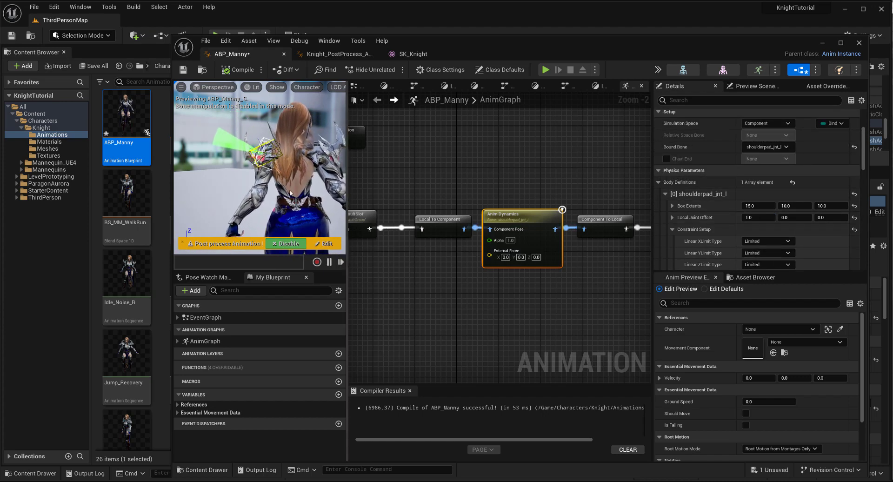
scroll(809, 210, "down", 2)
scroll(801, 212, "down", 7)
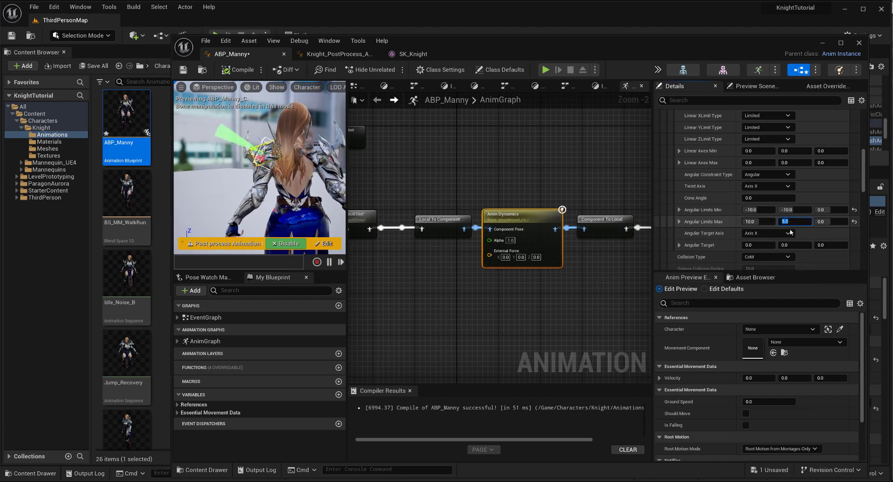
left_click(573, 333)
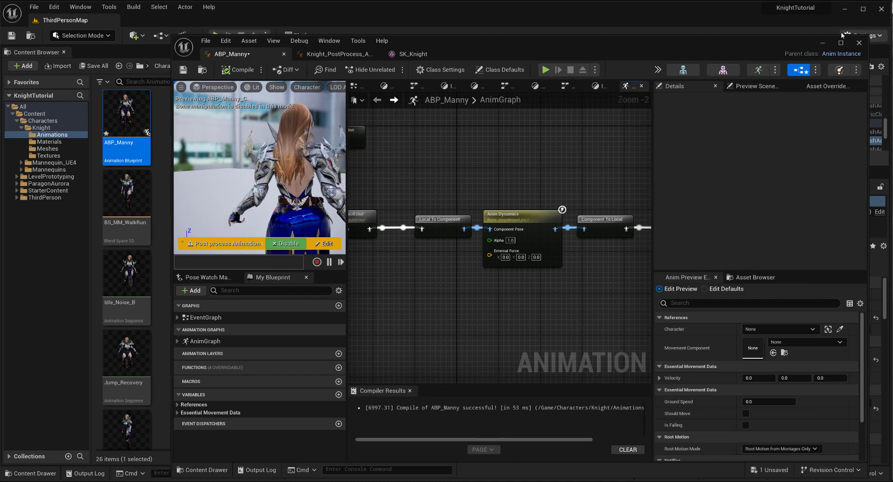
- Play the level, run and jump with the knight to check the left shoulder pad's motion, and stop playing
left_click(548, 21)
left_click(217, 36)
left_click(400, 139)
key("w")
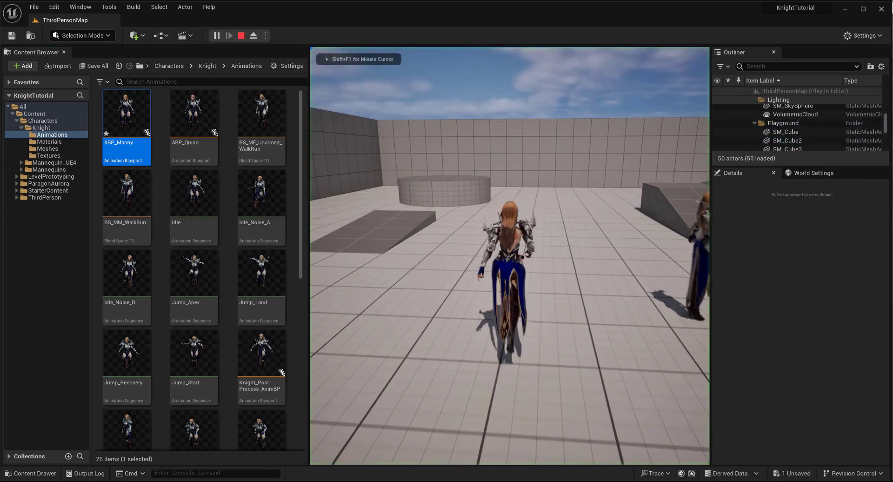
key("space")
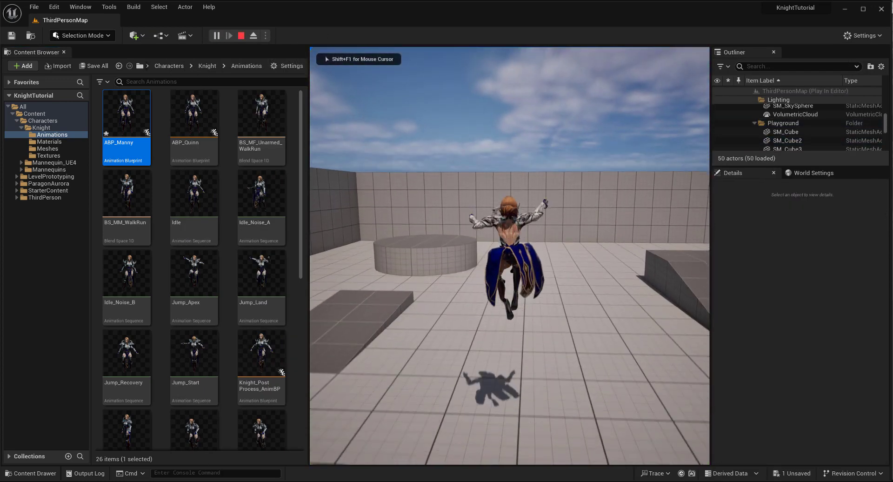
key("space")
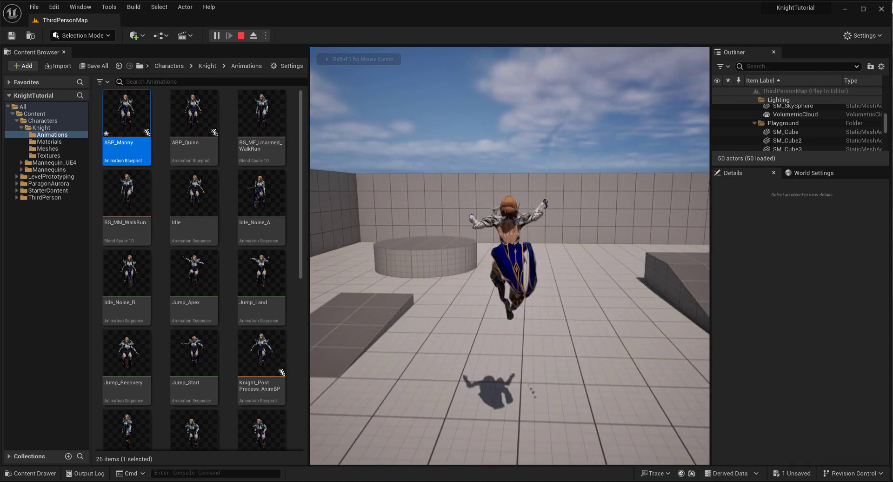
key("s")
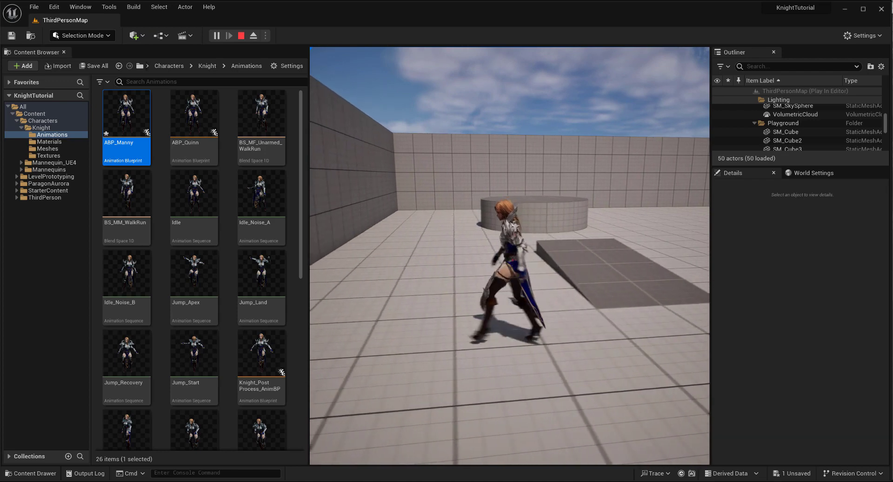
key("w")
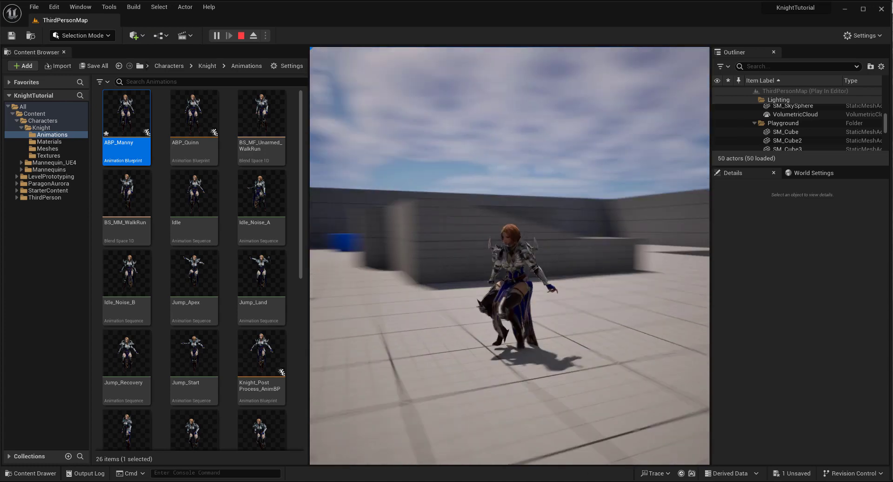
key("space")
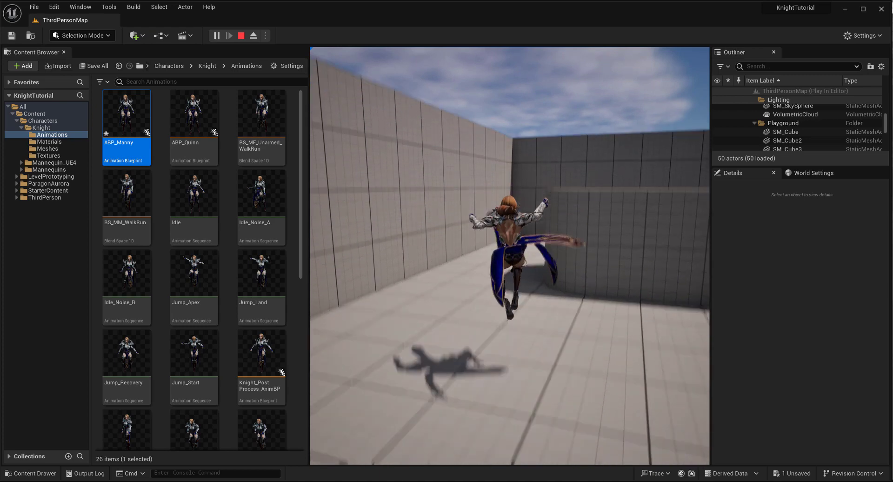
key("space")
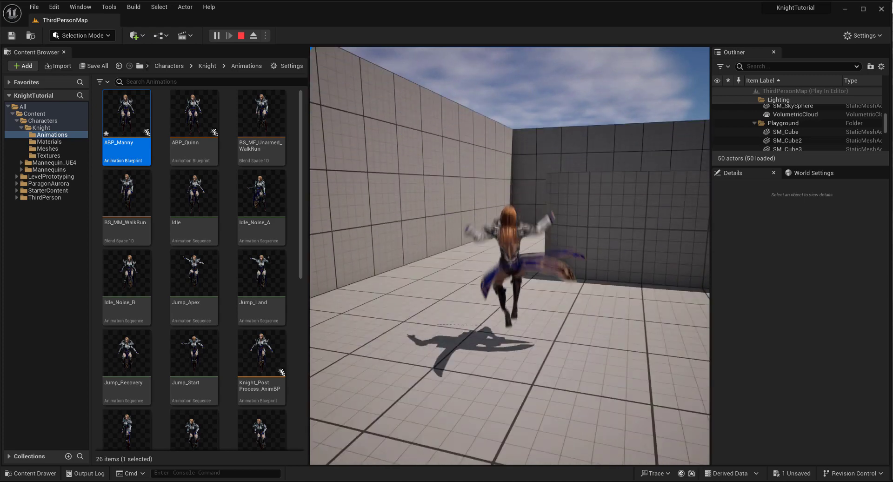
key("Escape")
- Reopen ABP_Manny, set the Anim Dynamics node's Y Angular Limits Min to -20, and compile the blueprint
double_click(126, 114)
left_click(521, 217)
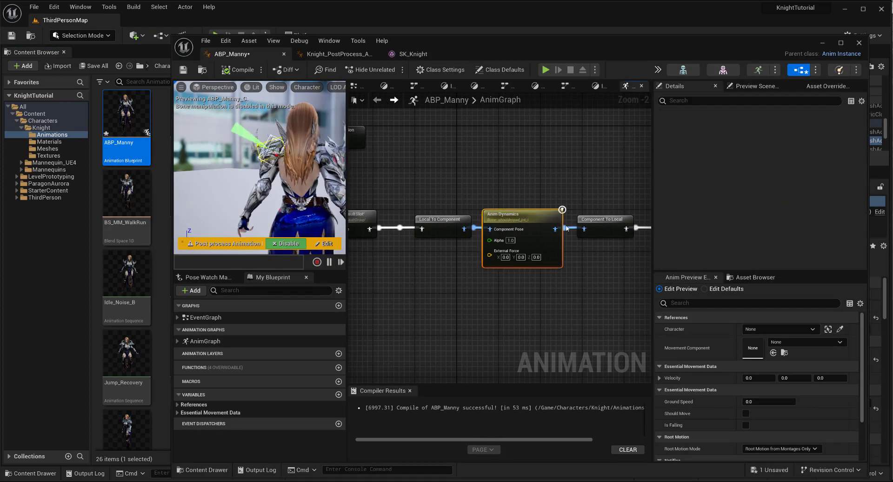
scroll(726, 177, "down", 10)
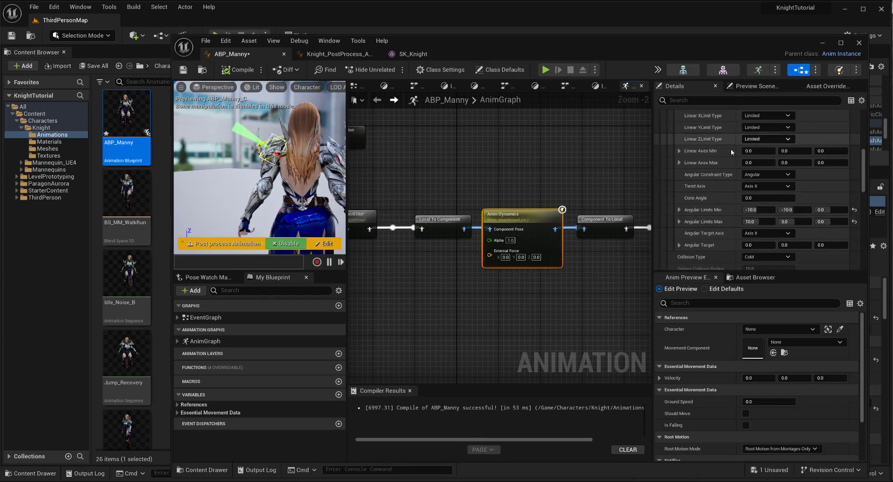
left_click(796, 196)
type("-")
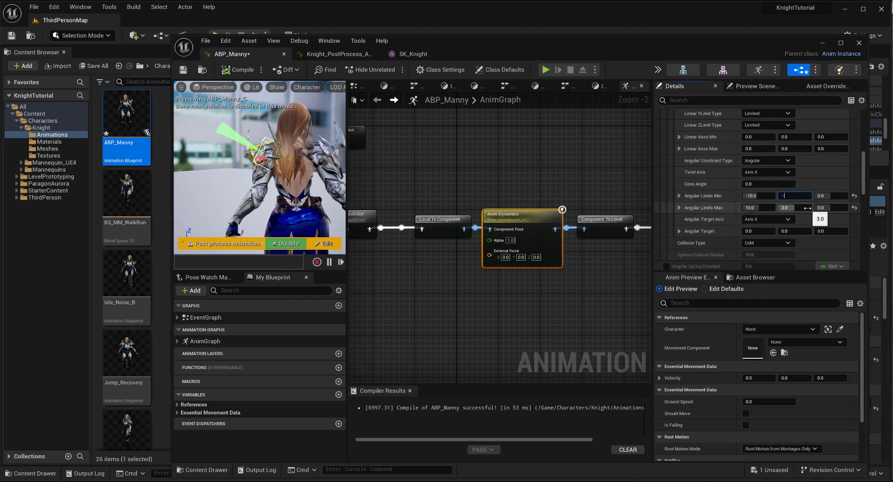
type("20")
key("Return")
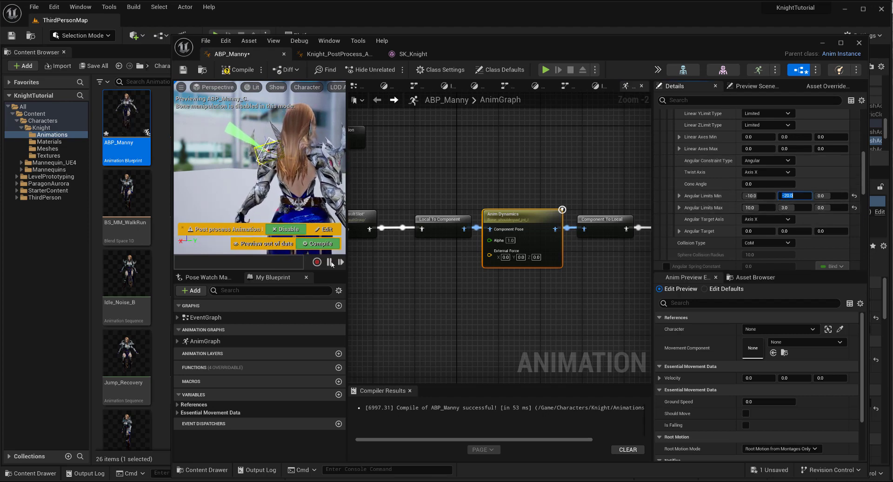
left_click(323, 249)
left_click(456, 172)
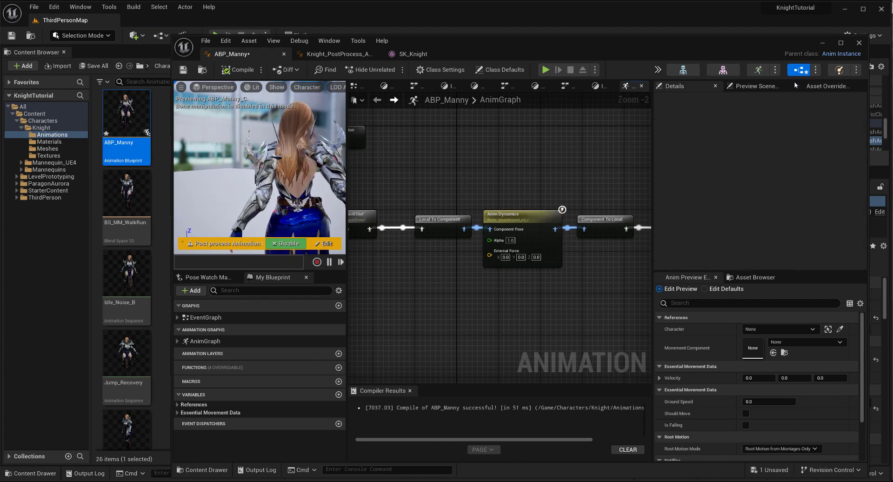
- Play the level and jump repeatedly with the knight to check the shoulder pad with the new limit
left_click(823, 46)
left_click(215, 35)
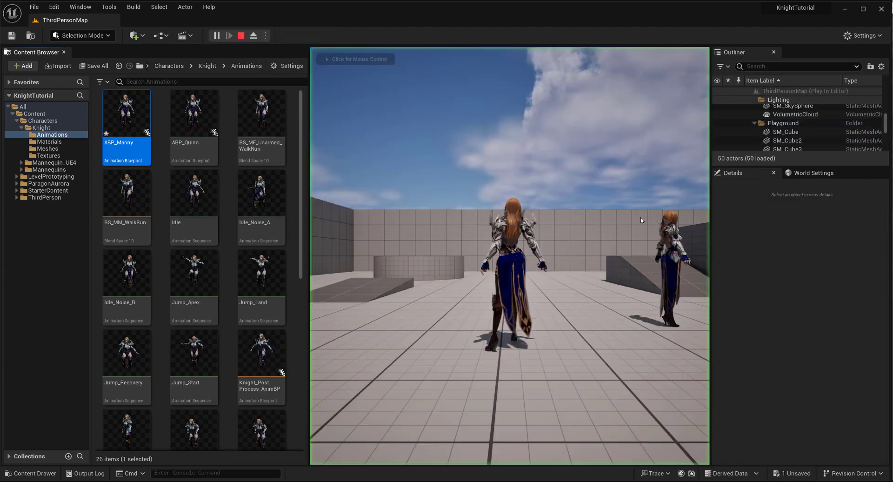
key("space")
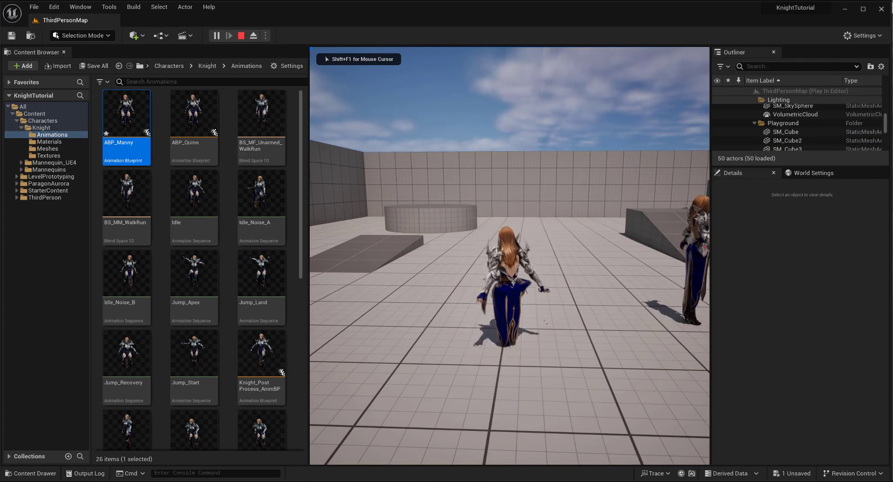
key("space")
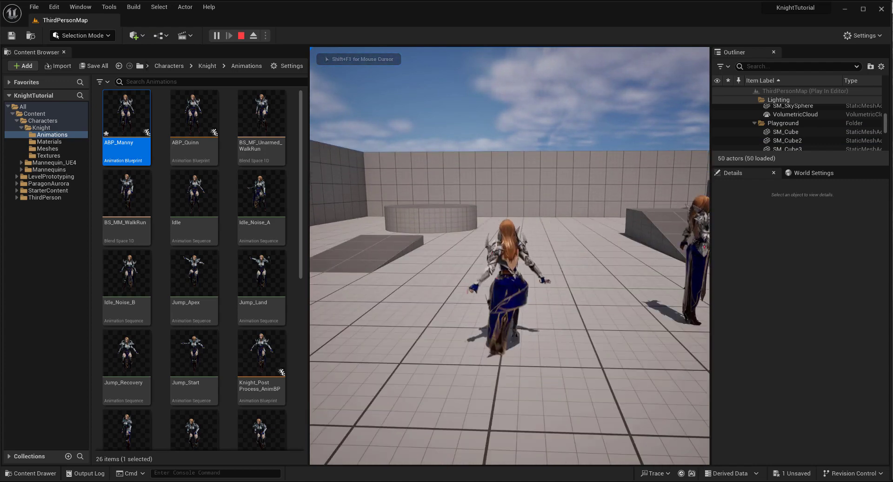
key("space")
key("space")
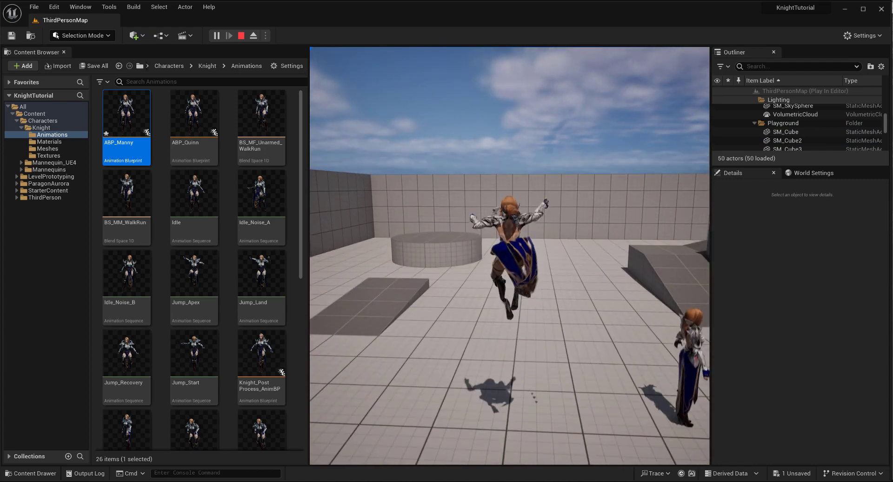
key("space")
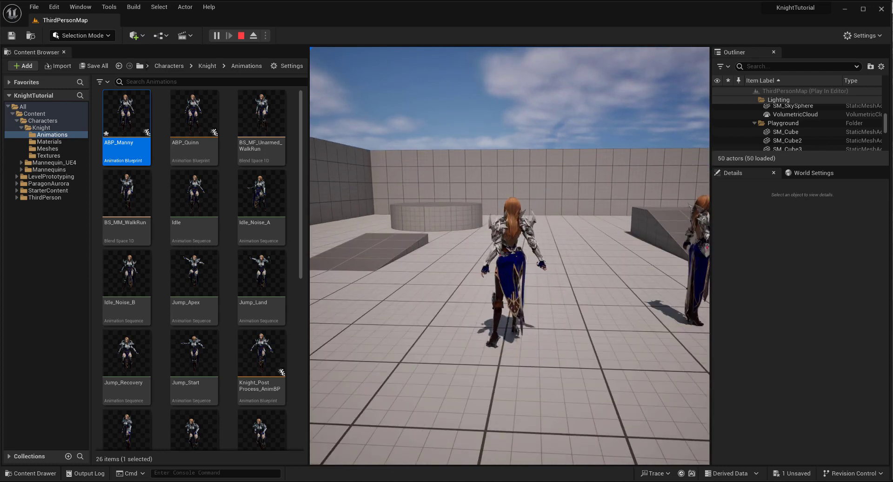
- Run the console command slomo .2 and jump with the knight to examine the shoulder pad in slow motion
key("grave")
type("slomo")
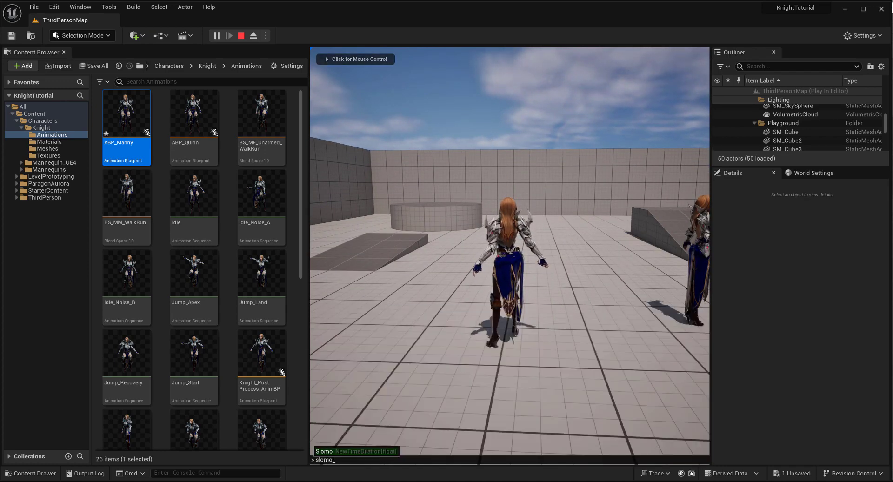
type(" 0.5")
key("Return")
key("space")
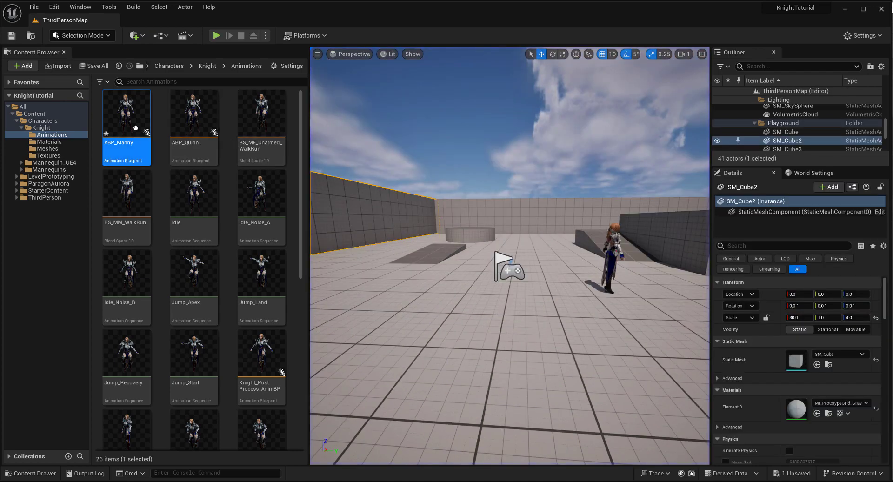
- Reopen ABP_Manny and shift the Component To Local and Output Pose nodes together away from Anim Dynamics to make room for another node
double_click(127, 114)
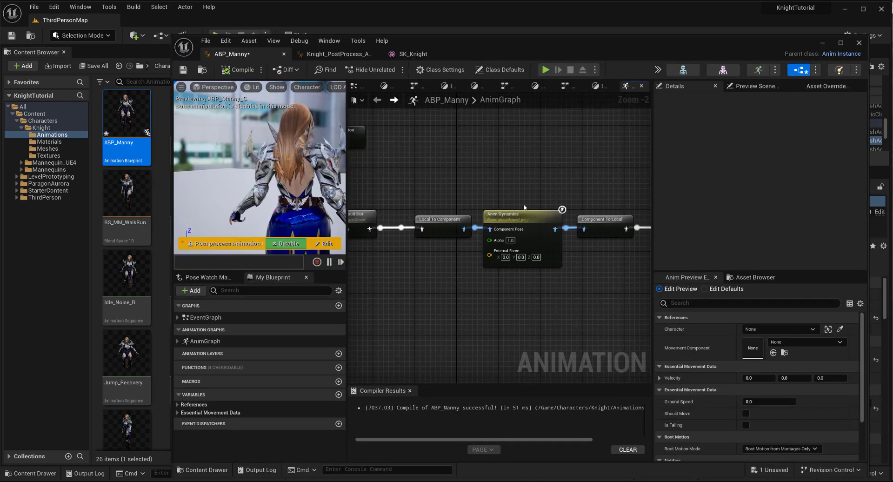
right_click_drag(565, 187, 415, 129)
left_click_drag(555, 251, 466, 174)
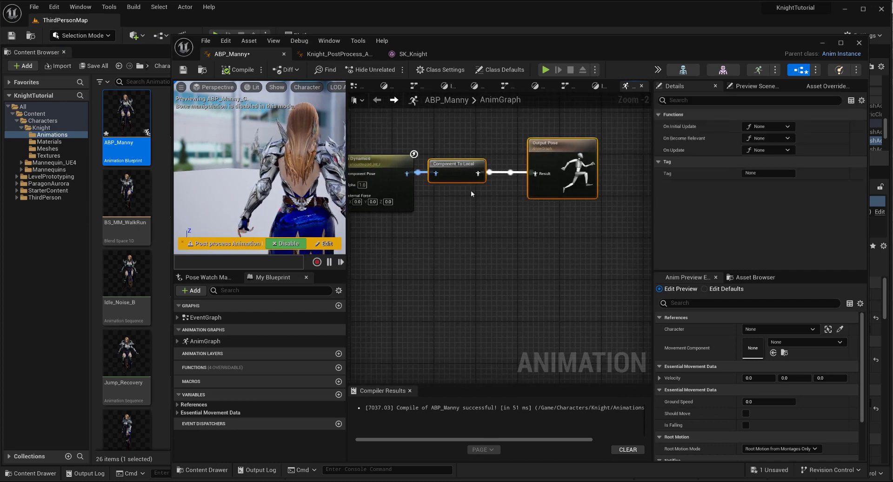
scroll(481, 212, "down", 1)
key("Right")
key("Right")
key("Right")
key("Right")
key("Right")
key("Right")
key("Right")
key("Right")
key("Right")
key("Right")
key("Right")
key("Right")
key("Right")
key("Right")
key("Right")
key("Right")
key("Right")
key("Right")
key("Right")
key("Right")
right_click_drag(434, 211, 515, 231)
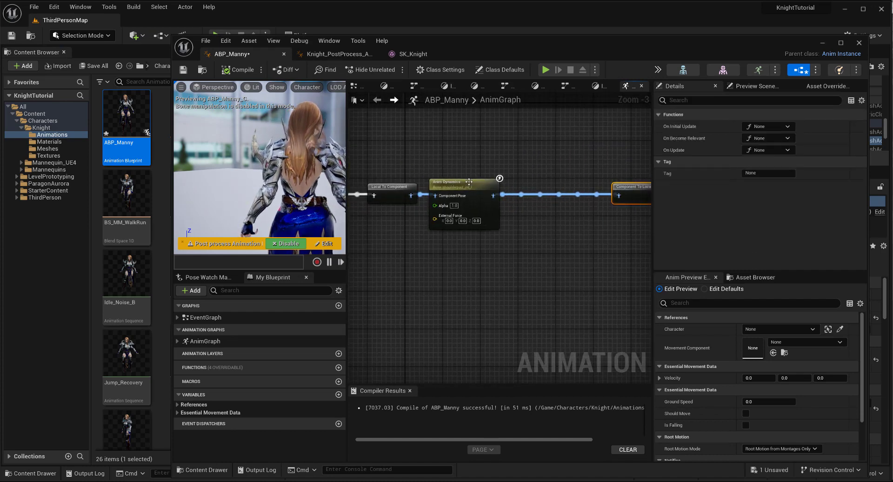
- Duplicate the Anim Dynamics node and wire the copy between the original and Component To Local
left_click(468, 182)
key("ctrl+c")
key("ctrl+v")
left_click_drag(493, 195, 540, 186)
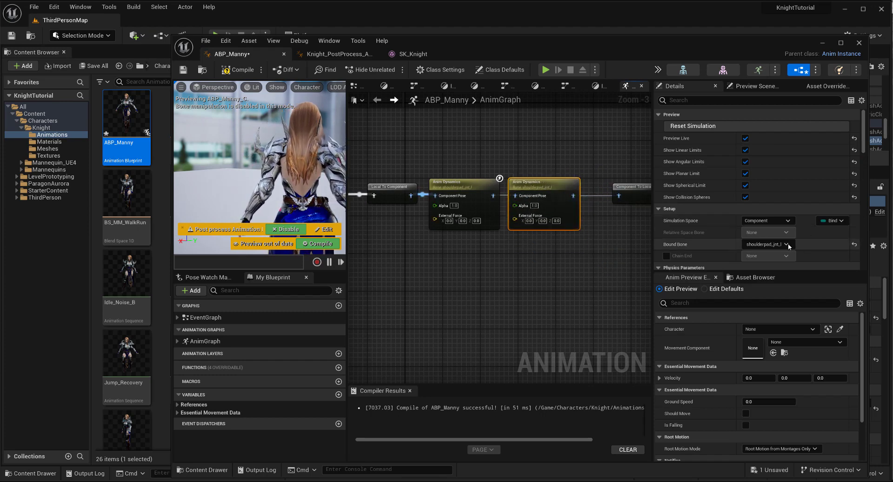
- Set the duplicated Anim Dynamics node's Bound Bone to shoulderpad_jnt_r
left_click(768, 244)
scroll(824, 405, "down", 5)
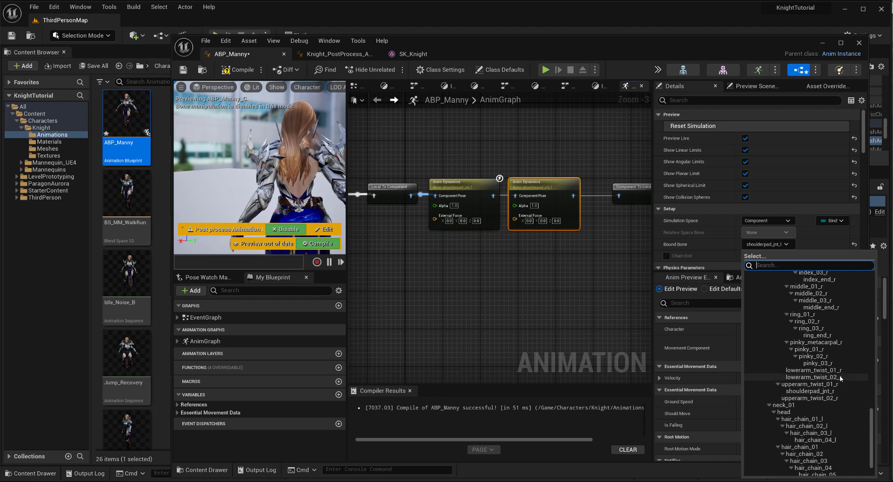
left_click(836, 392)
- Set the right shoulder pad's X Local Joint Offset to -1, check its angular limits, and compile the blueprint
scroll(701, 215, "down", 3)
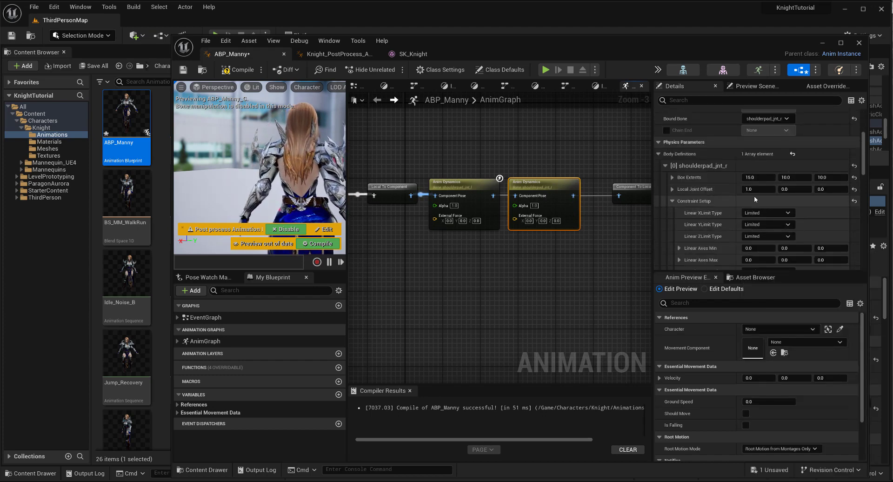
key("Return")
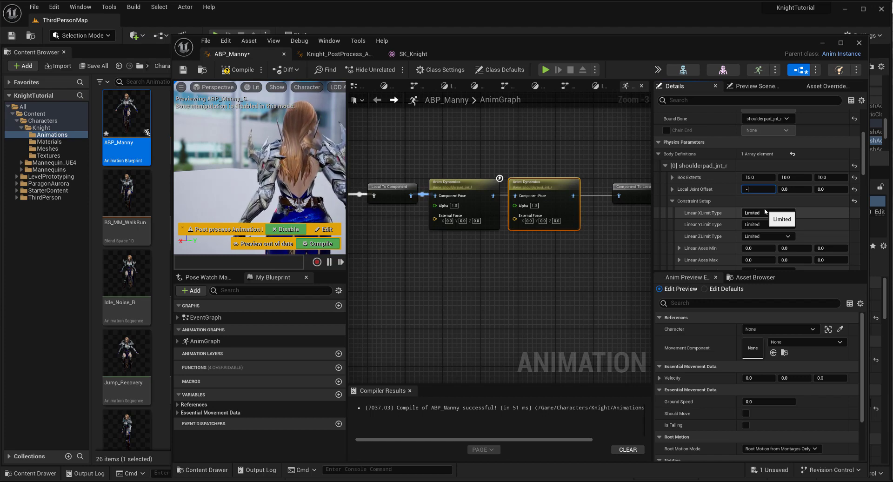
scroll(791, 232, "down", 3)
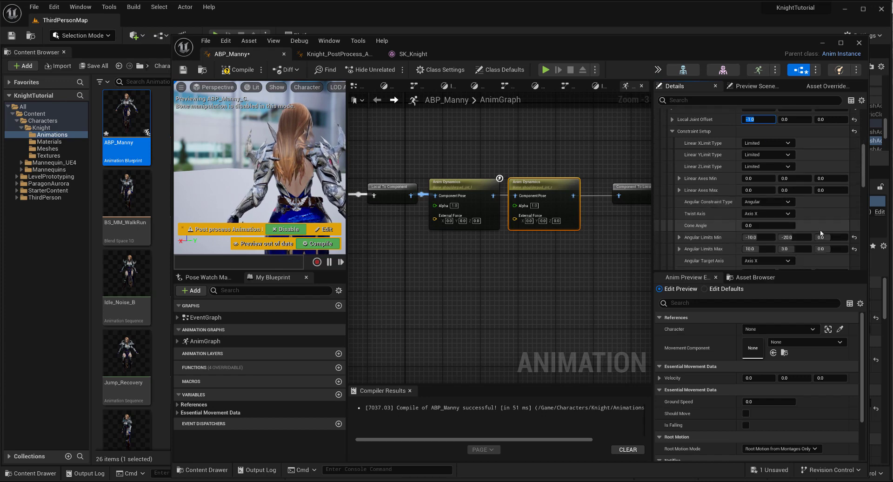
scroll(793, 223, "down", 2)
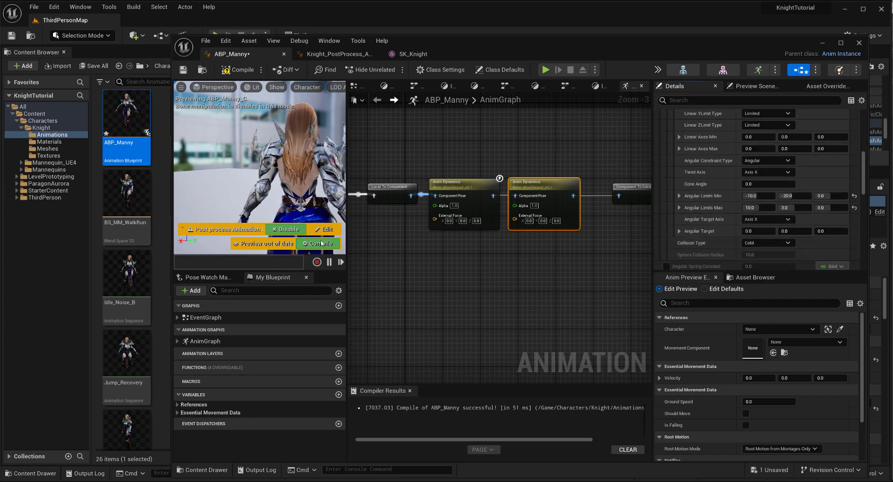
- Play the level, run the console command slomo .2, and jump with the knight to check both shoulder pads
left_click(822, 43)
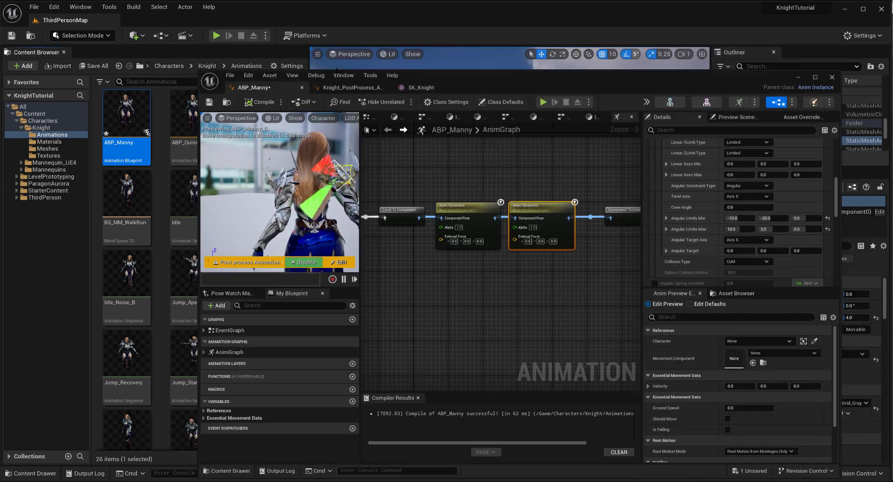
key("alt+p")
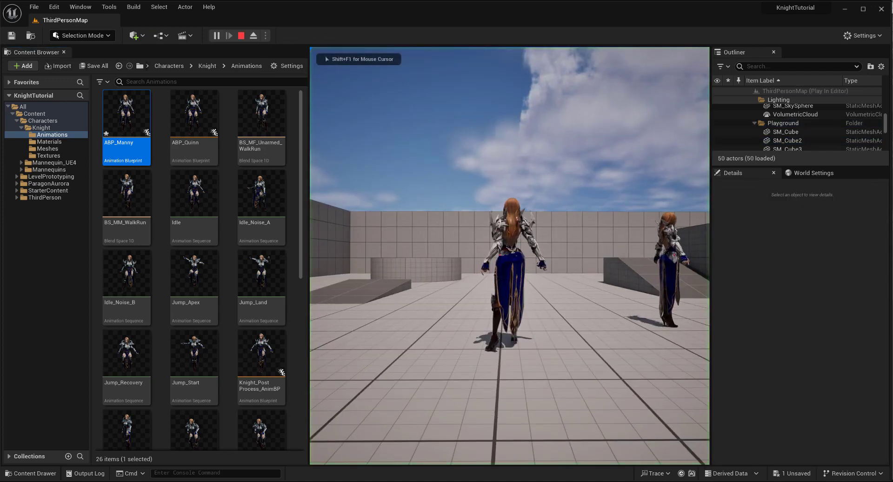
key("grave")
key("Up")
key("Return")
key("space")
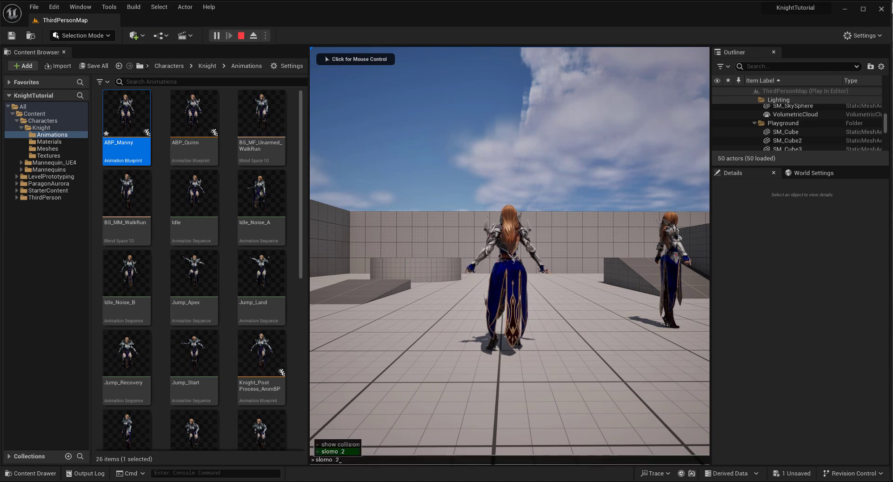
- Run and jump with the knight around the level to check the shoulder pads' motion, and end the play session
key("w")
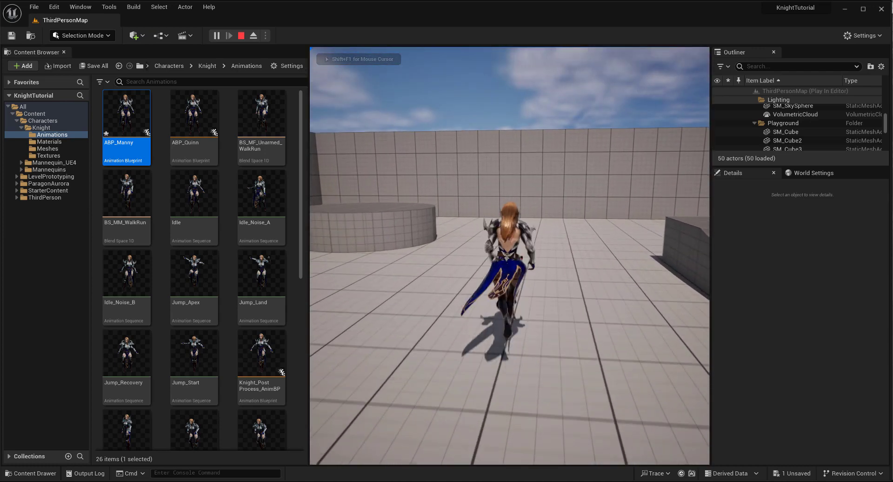
key("s")
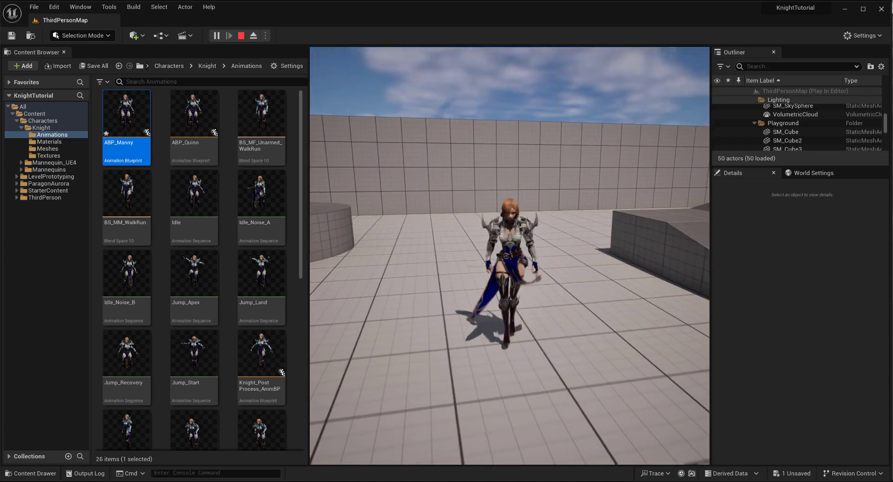
key("d")
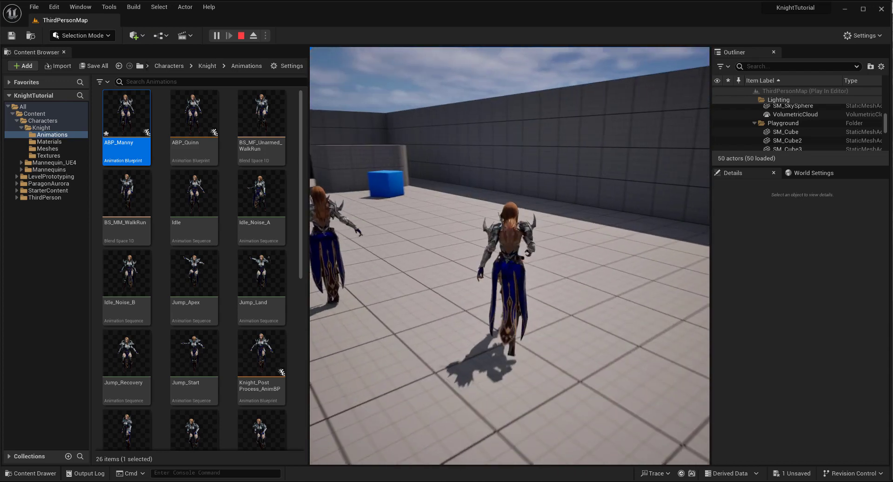
key("w")
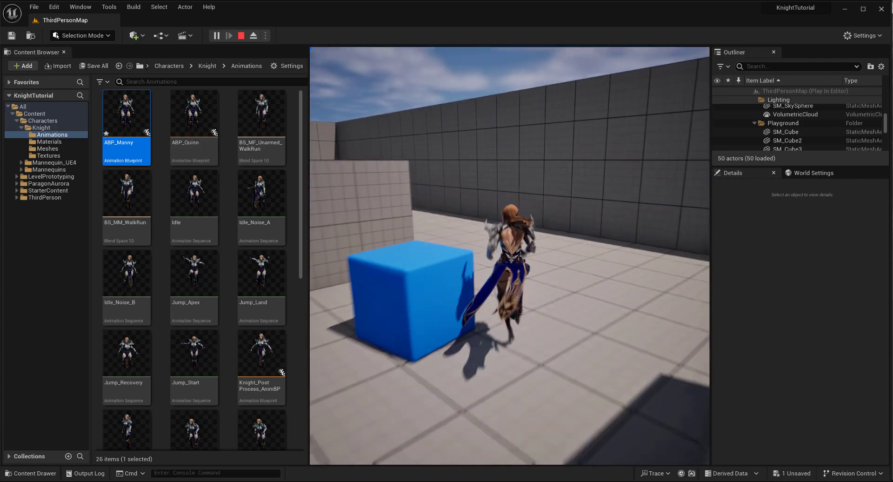
key("space")
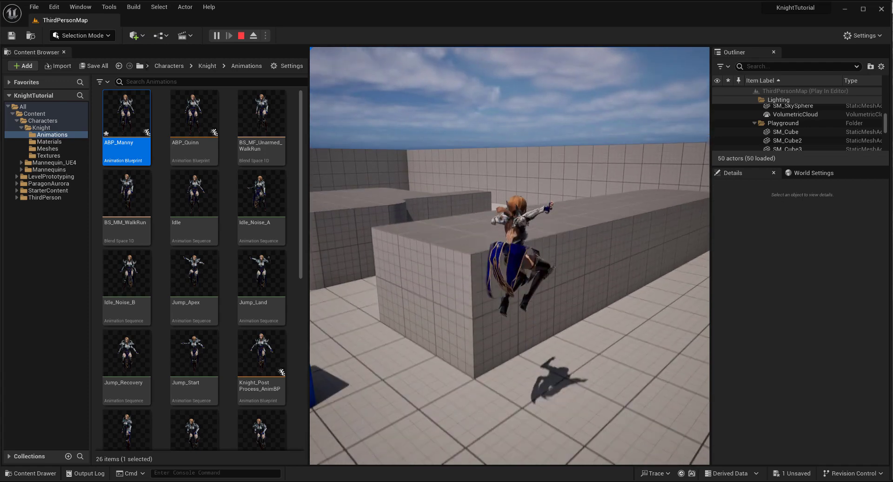
key("space")
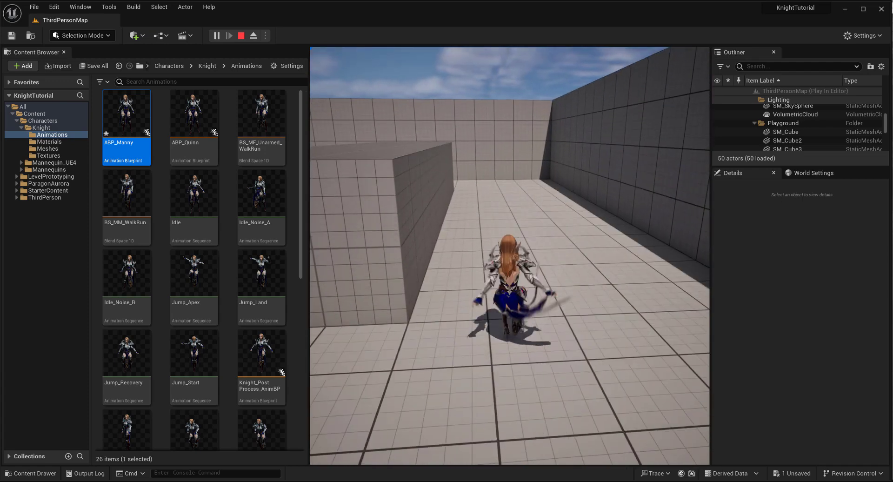
key("Escape")
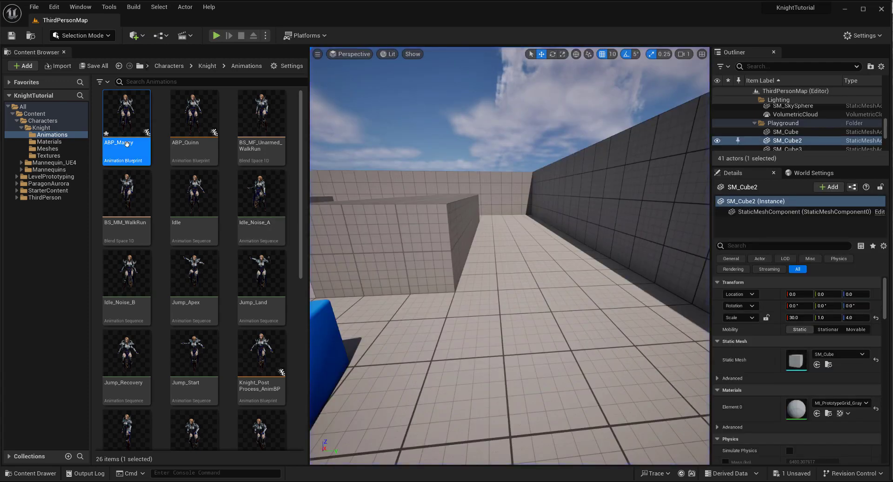
- Open the SK_Knight skeletal mesh from the Meshes folder and examine the skirt cloth around the hips and thighs
left_click(47, 148)
double_click(169, 123)
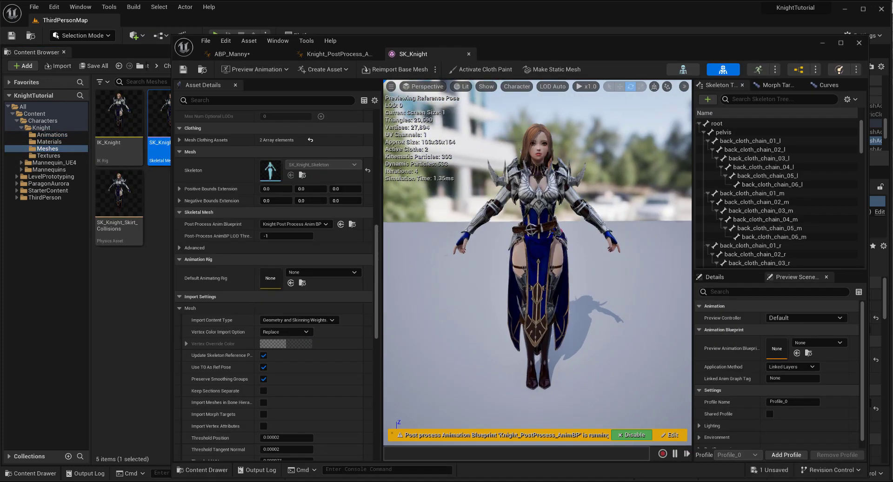
scroll(614, 261, "up", 5)
scroll(605, 277, "up", 4)
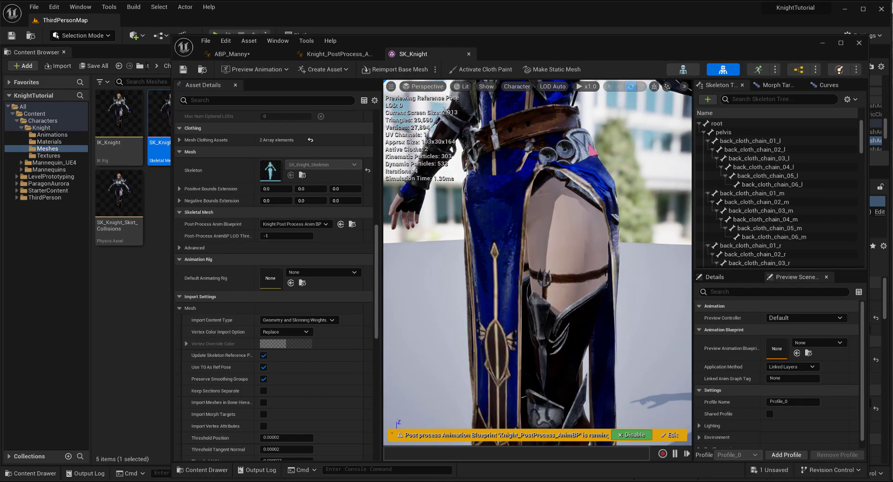
left_click_drag(605, 277, 535, 300, "alt")
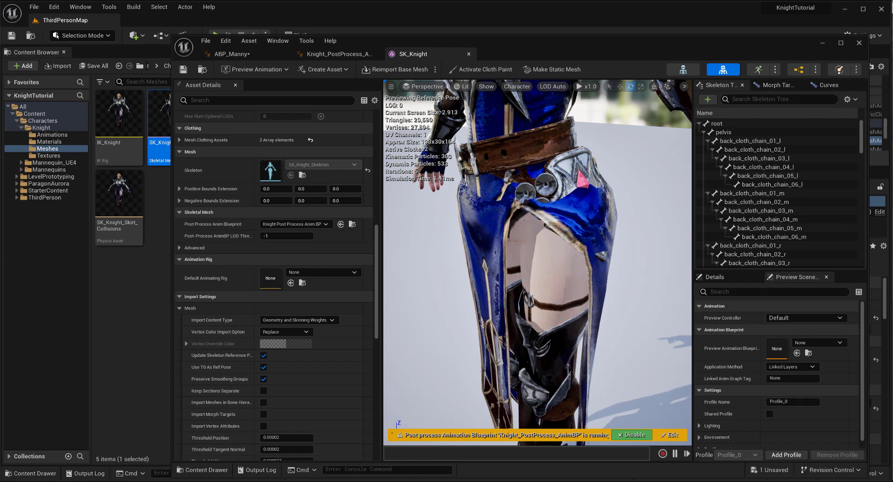
- Activate cloth painting, turn on the clothing Collisions visualization, inspect the skirt against its collision shapes, and close the Clothing window
left_click(479, 70)
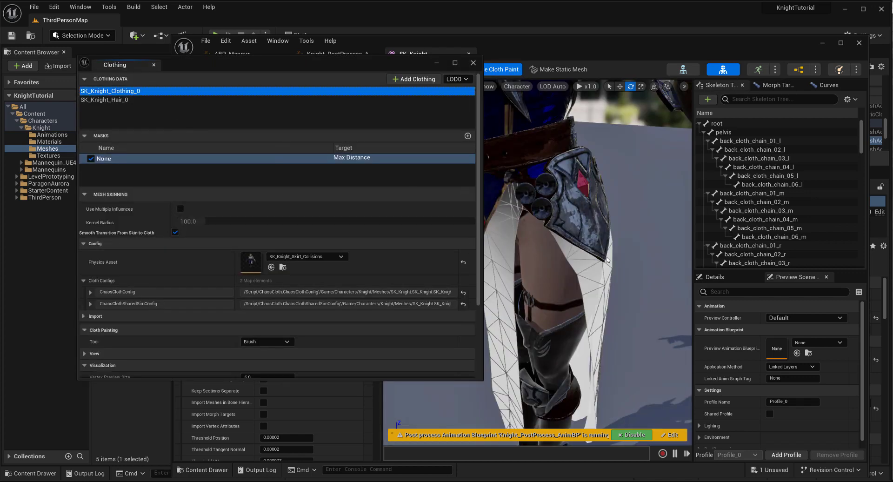
left_click_drag(607, 260, 490, 171, "alt")
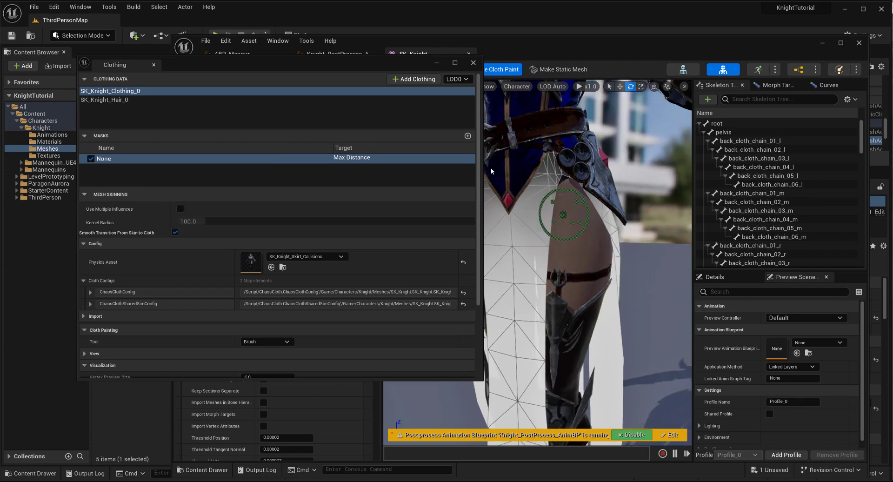
left_click(525, 87)
mouse_move(545, 141)
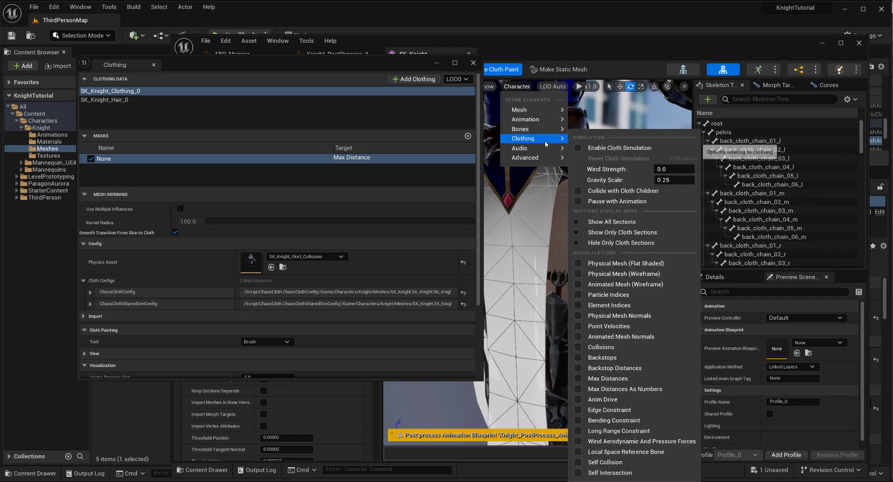
left_click(622, 351)
mouse_move(534, 325)
left_mouse_down("alt")
mouse_move(614, 316)
mouse_move(558, 317)
left_mouse_up("alt")
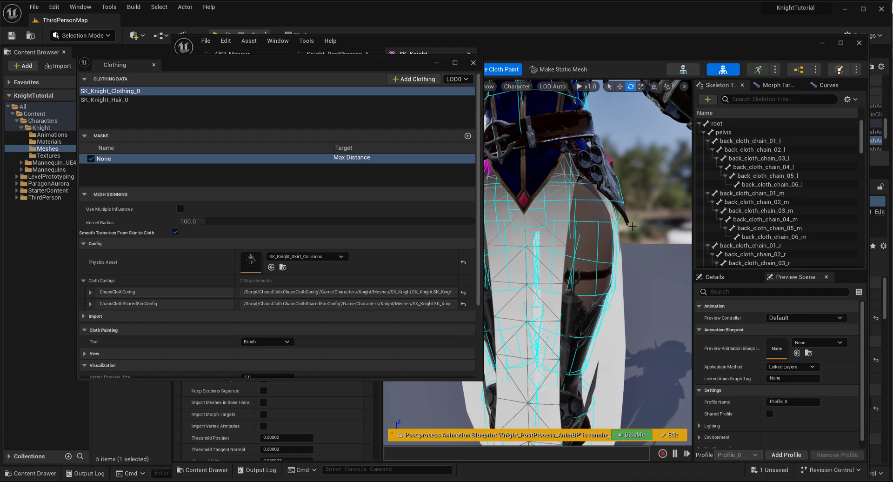
mouse_move(633, 226)
left_mouse_down("alt")
mouse_move(596, 201)
mouse_move(581, 224)
left_mouse_up("alt")
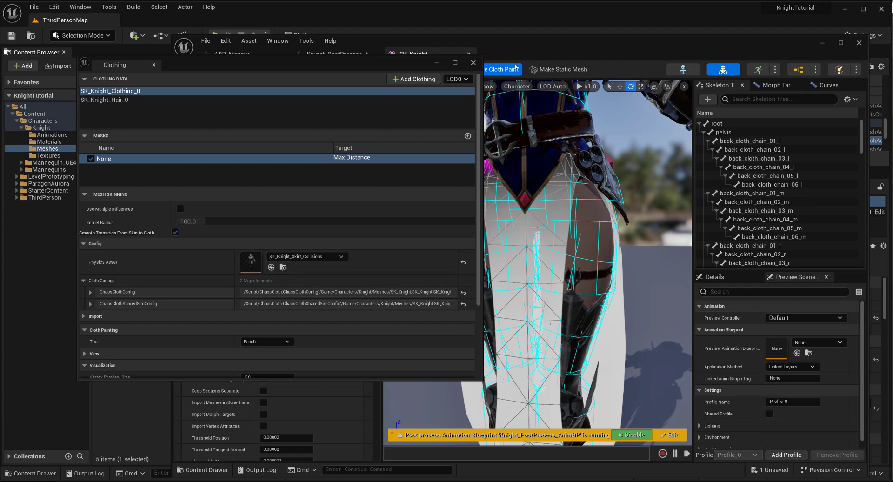
left_click(473, 63)
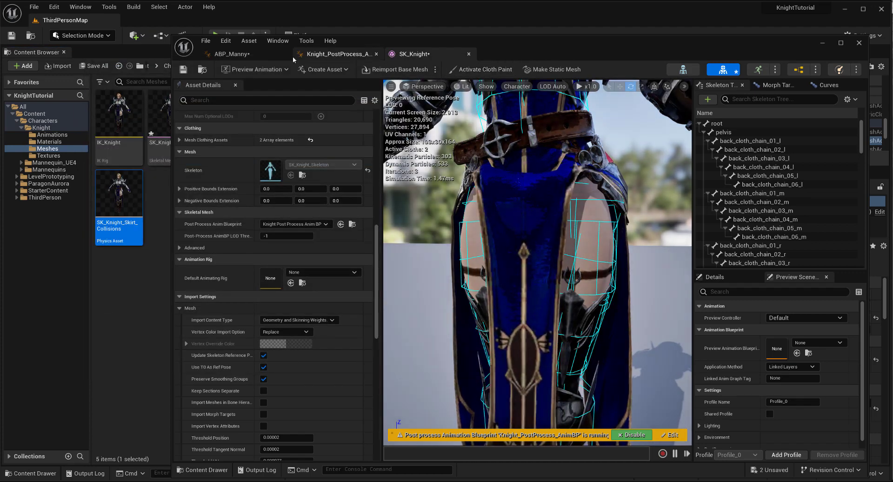
- Open the SK_Knight_Skirt_Collisions physics asset and select the pelvis body's capsule at the hip
left_click_drag(515, 48, 676, 240)
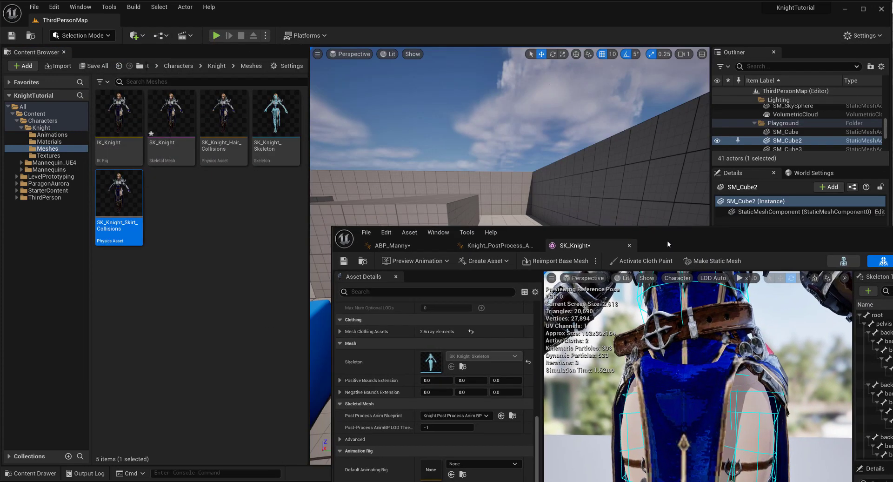
left_click(174, 195)
double_click(128, 207)
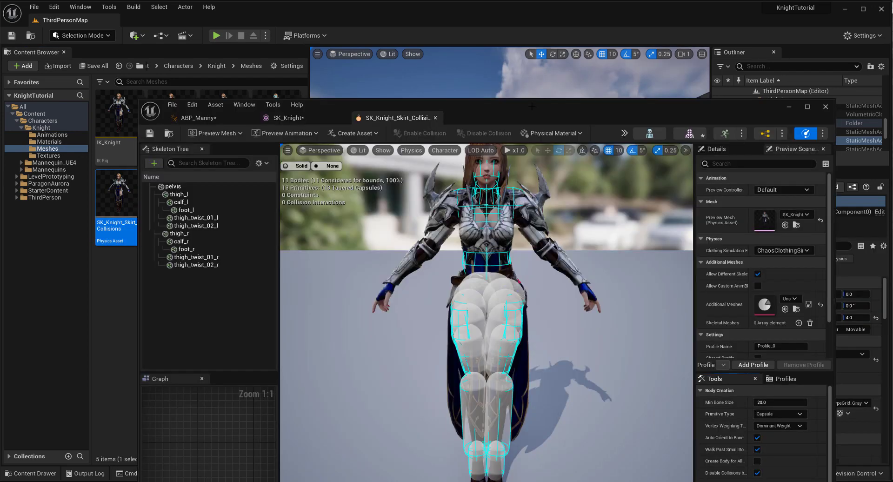
left_click_drag(531, 107, 544, 28)
right_click_drag(600, 254, 561, 233)
left_click(567, 184)
right_click_drag(566, 184, 602, 233)
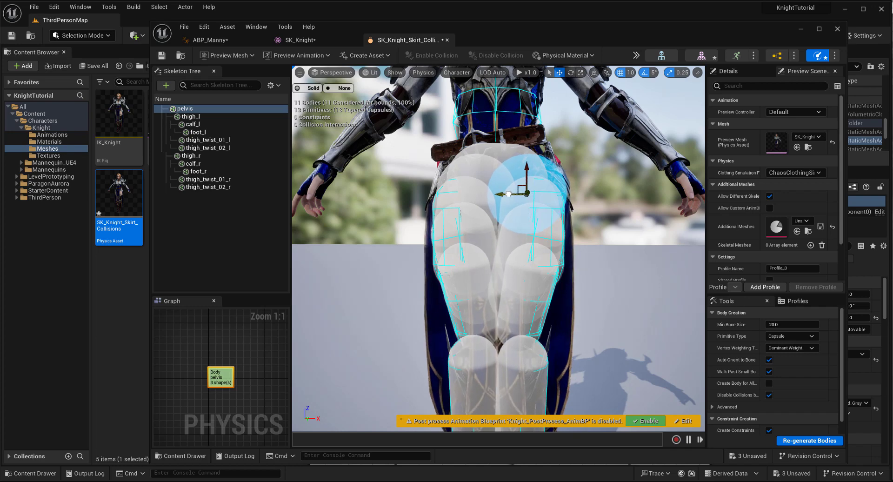
- Compare the skirt collision bodies in Solid and None display around the hips and legs, and save the physics asset
right_click_drag(614, 255, 581, 221)
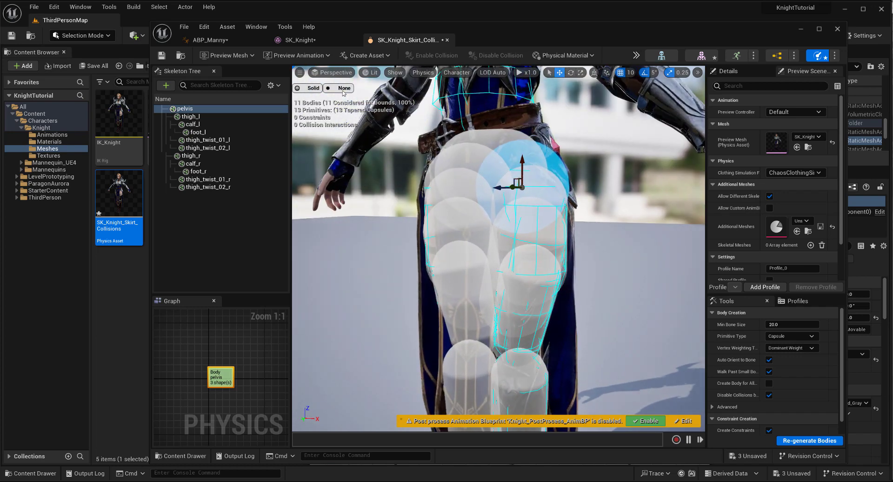
right_click_drag(633, 260, 510, 188)
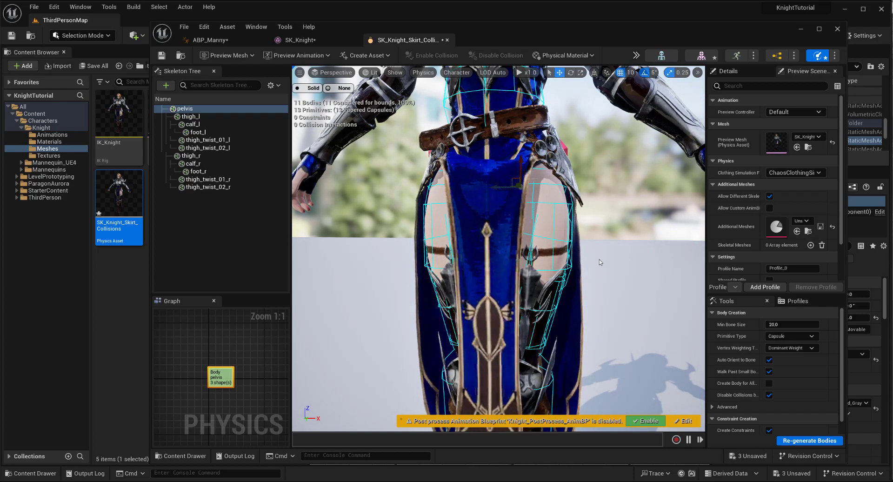
left_click_drag(600, 263, 512, 199, "alt")
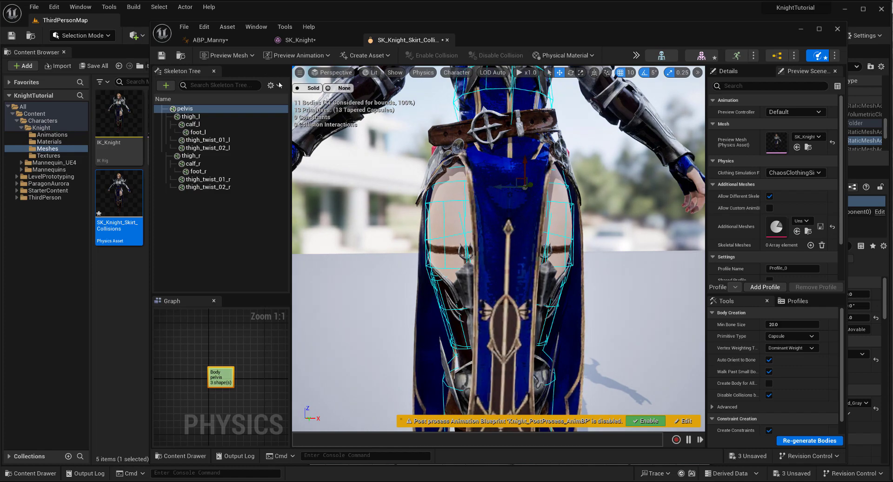
left_click(312, 89)
left_click_drag(475, 165, 456, 172, "alt")
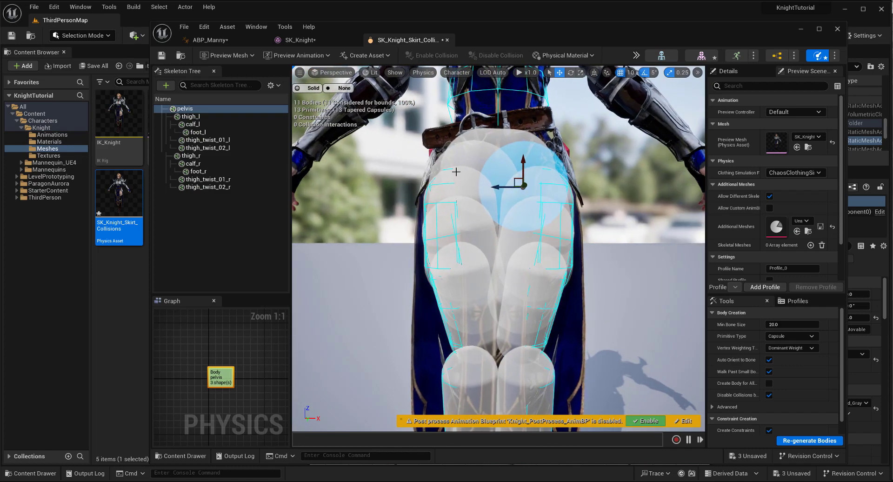
left_click_drag(357, 186, 521, 188, "alt")
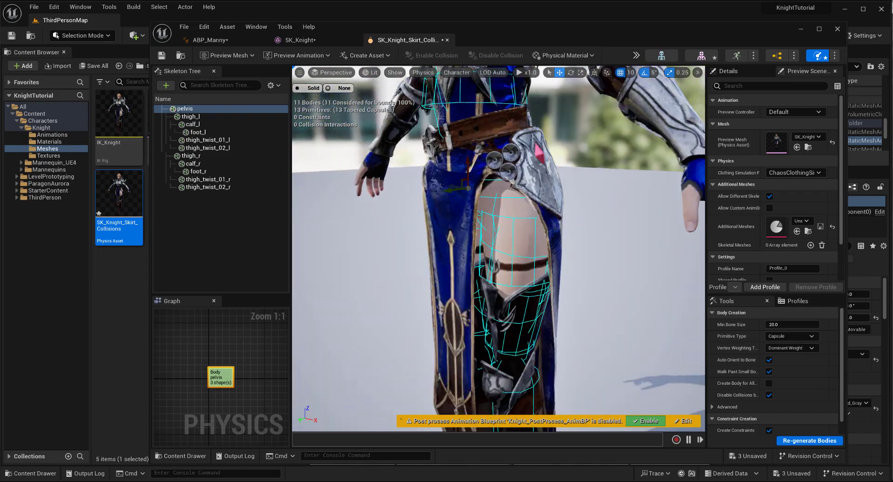
left_click_drag(418, 224, 488, 224, "alt")
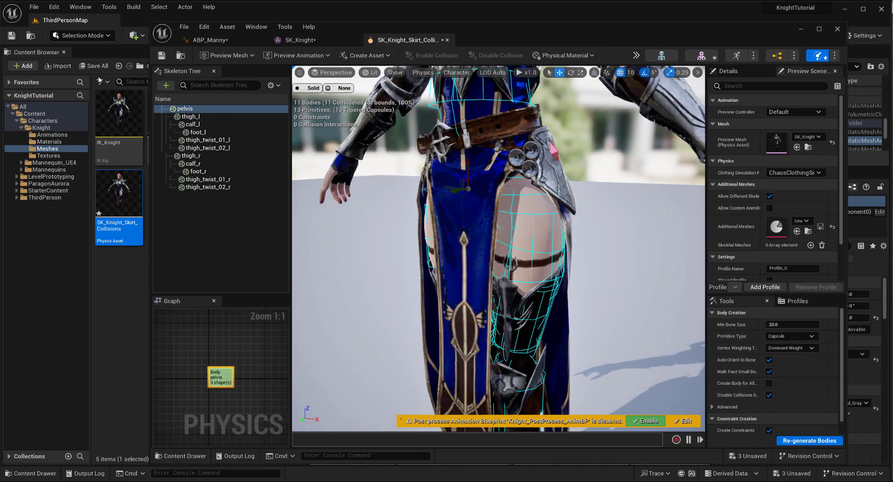
left_click(162, 57)
left_click(797, 30)
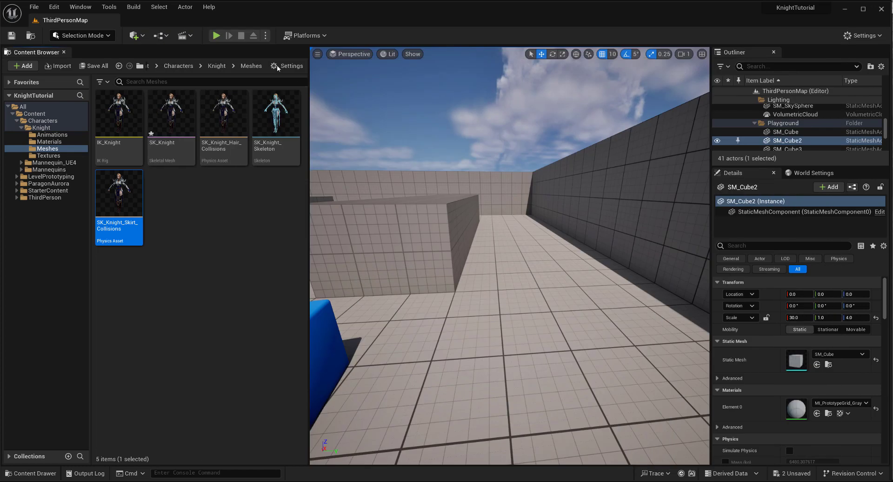
- Play the level and walk the knight in different directions to check how the skirt cloth collides with the legs
left_click(214, 36)
key("w")
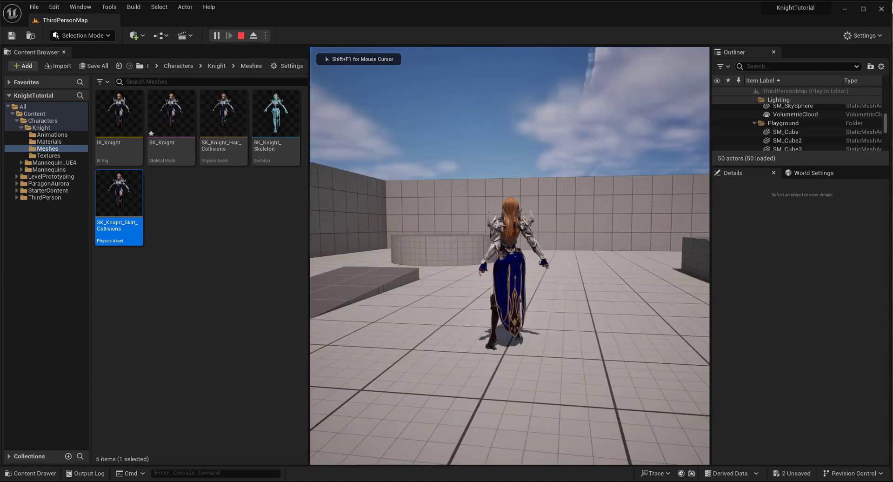
key("s")
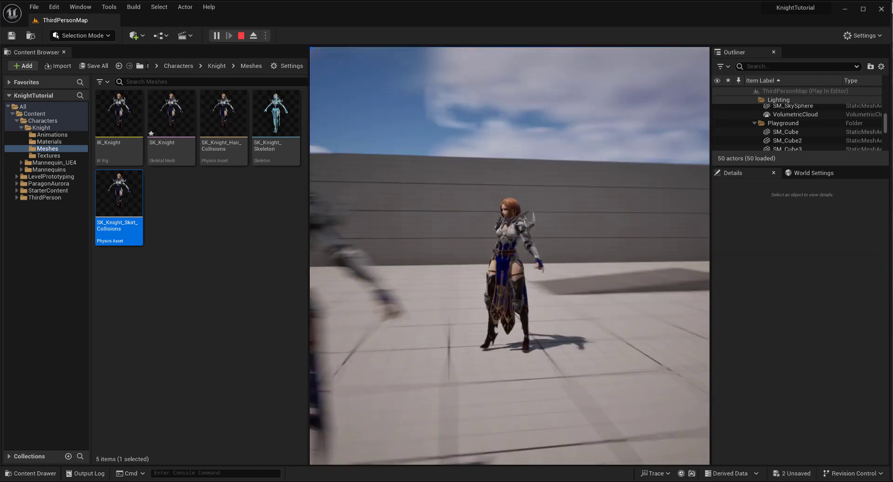
key("d")
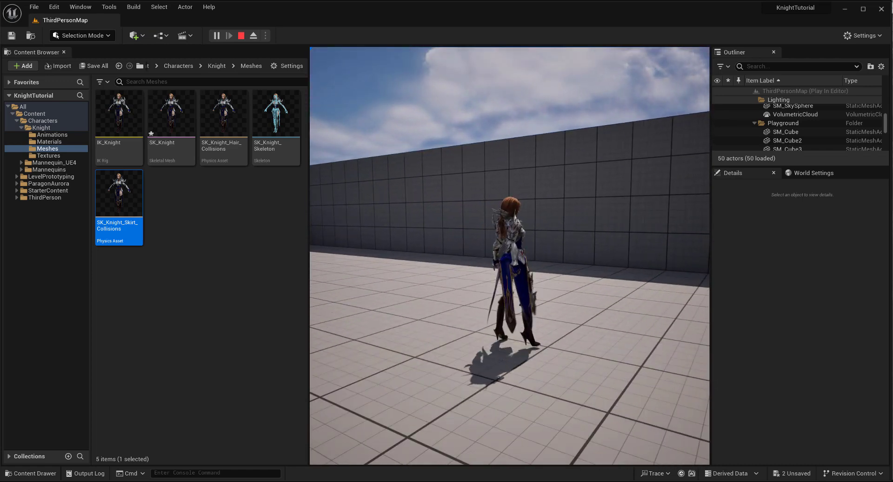
key("d")
key("d")
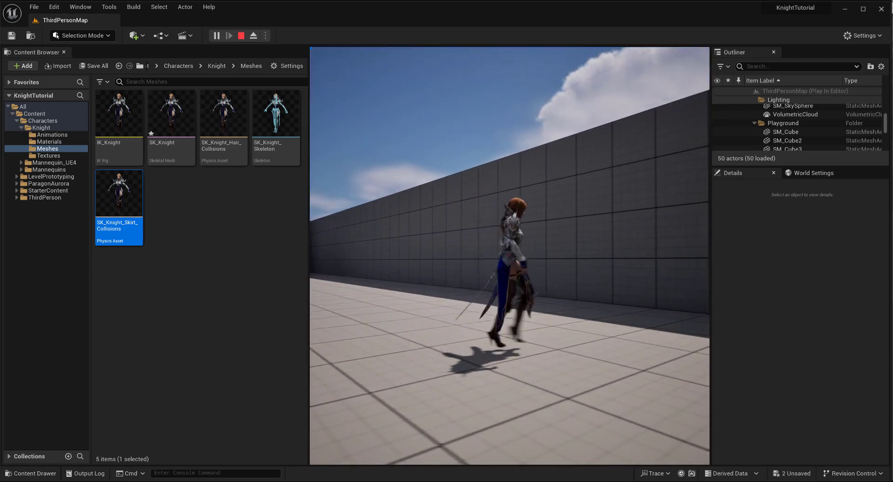
key("a")
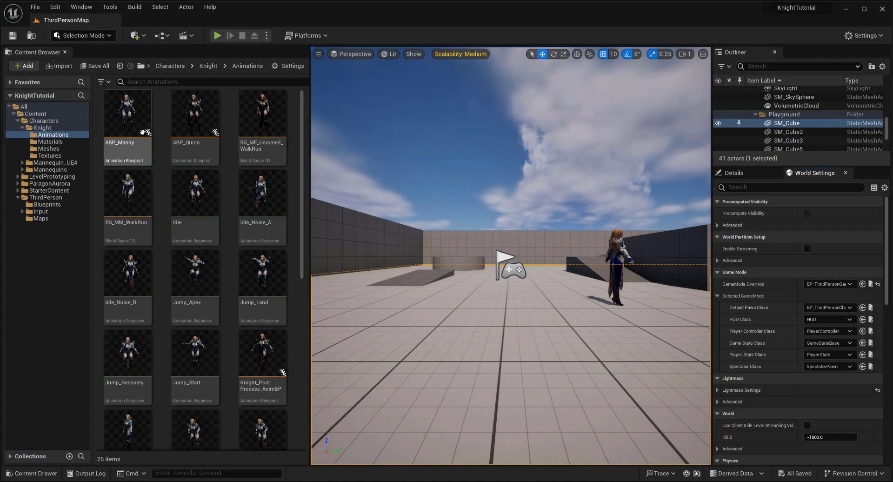
- In ABP_Manny's AnimGraph, insert a RigidBody node between the last Anim Dynamics node and Component To Local
left_click(142, 132)
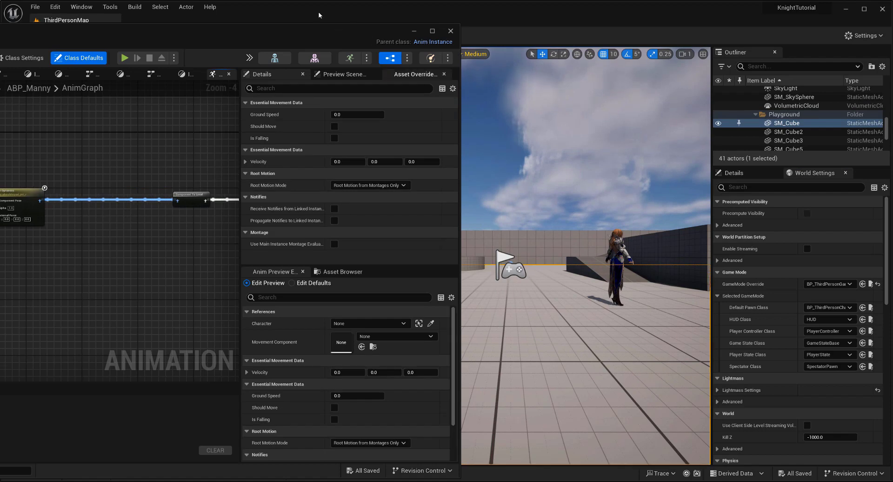
left_click_drag(228, 40, 558, 57)
right_click_drag(343, 249, 443, 270)
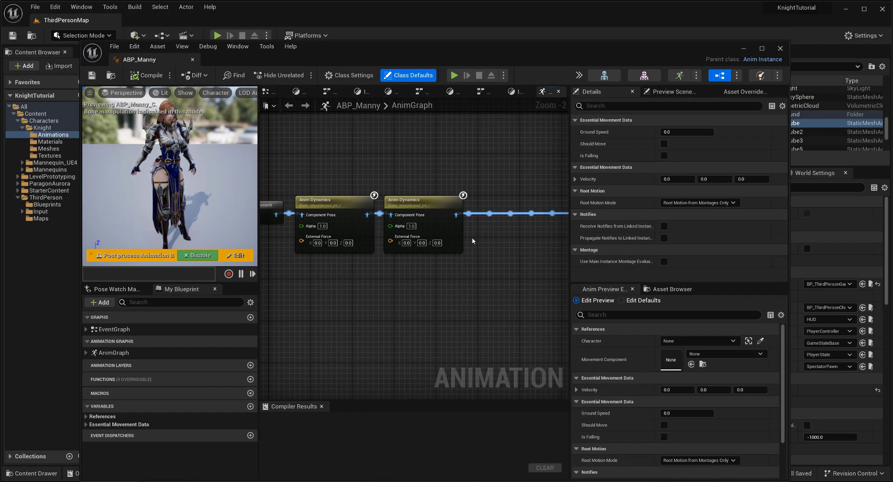
left_click_drag(351, 65, 384, 61)
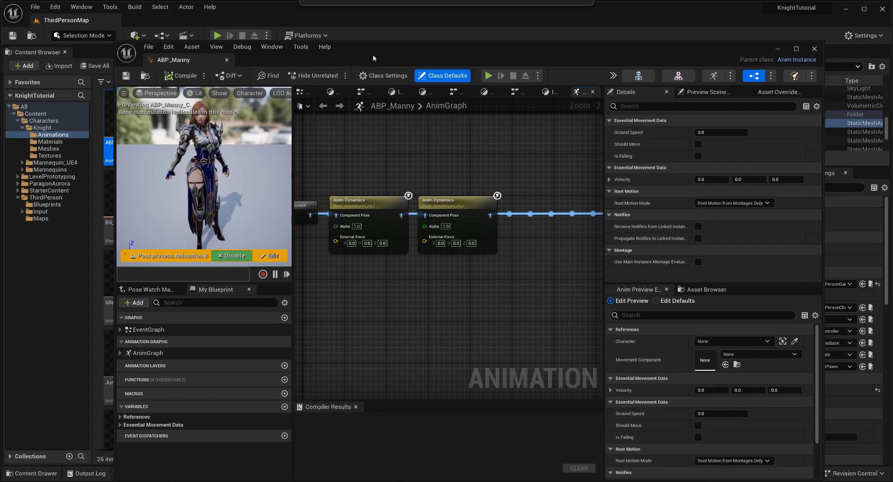
right_click_drag(517, 277, 370, 267)
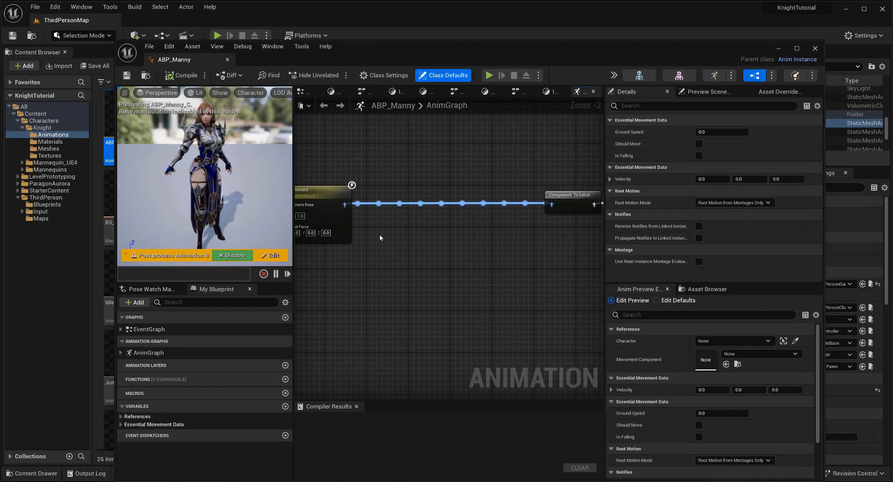
left_click_drag(349, 202, 420, 253)
type("rigi")
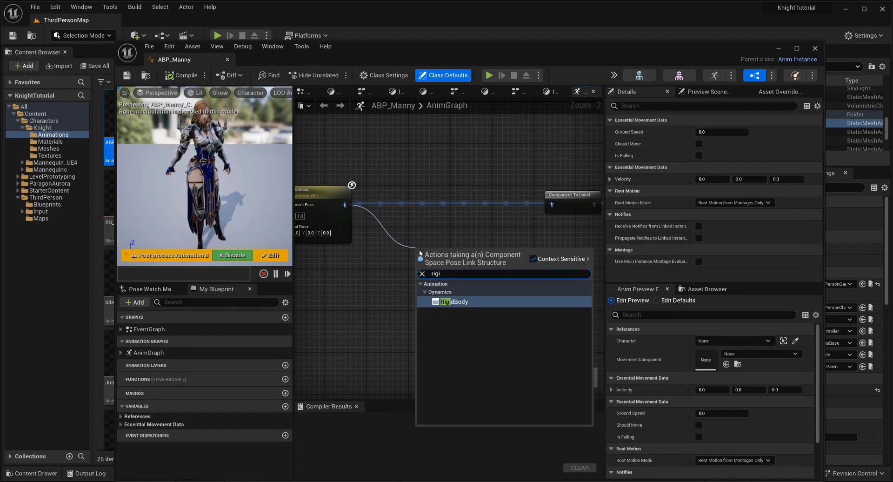
key("Return")
left_click_drag(467, 251, 467, 204)
right_click_drag(532, 288, 481, 279)
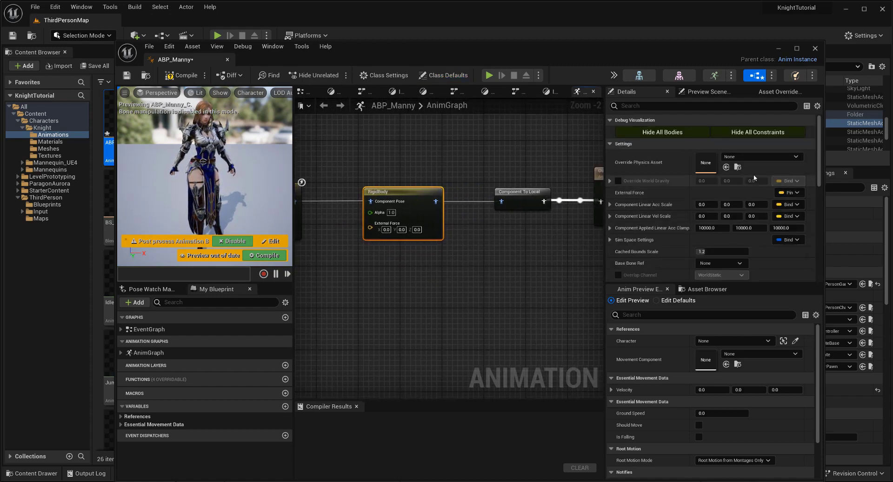
- Check which physics assets are available for the RigidBody node's Override Physics Asset, and minimize the Animation Blueprint window
left_click(748, 157)
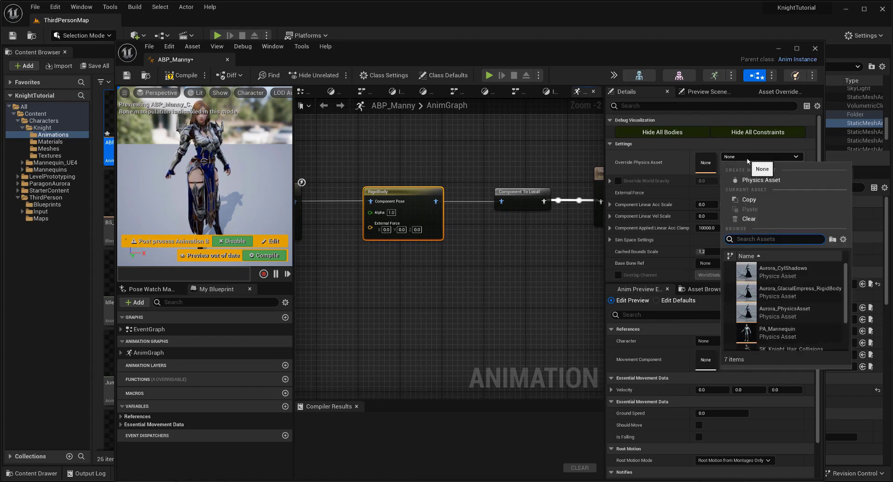
left_click(390, 186)
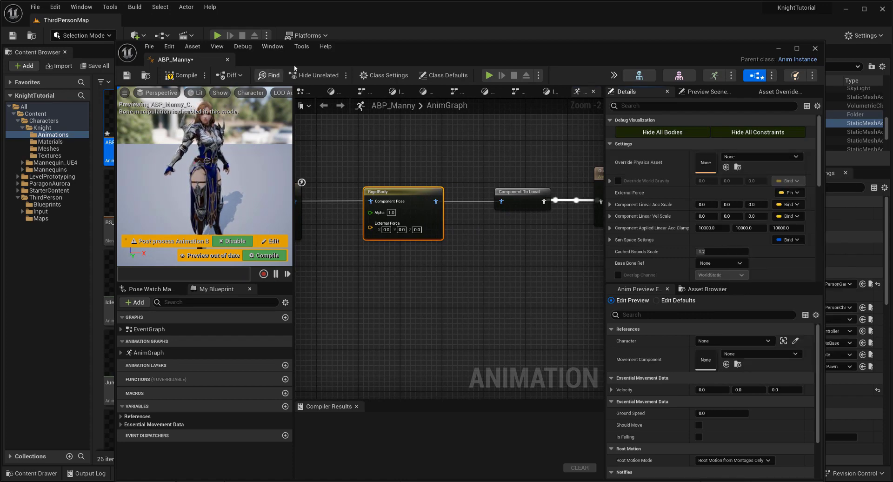
left_click(779, 50)
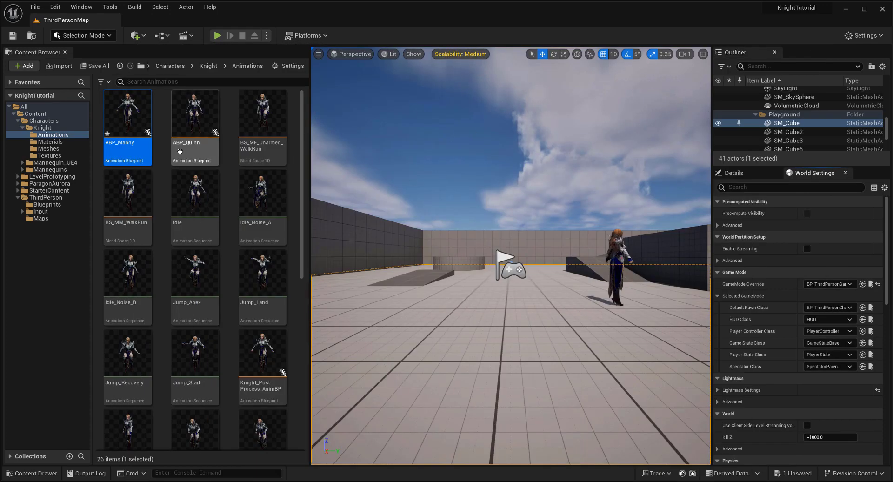
- Create a new physics asset from the SK_Knight mesh without assigning it, using capsules with a minimum bone size of 20.0
left_click(66, 149)
right_click(181, 158)
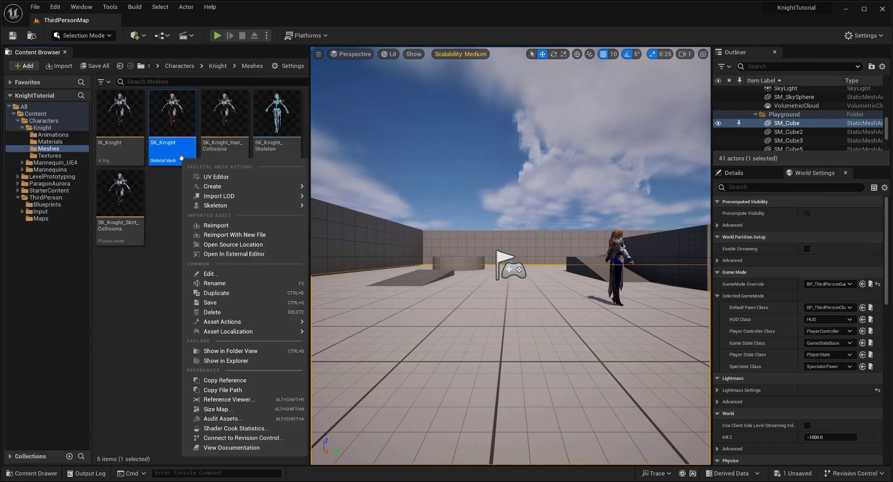
mouse_move(259, 187)
mouse_move(371, 200)
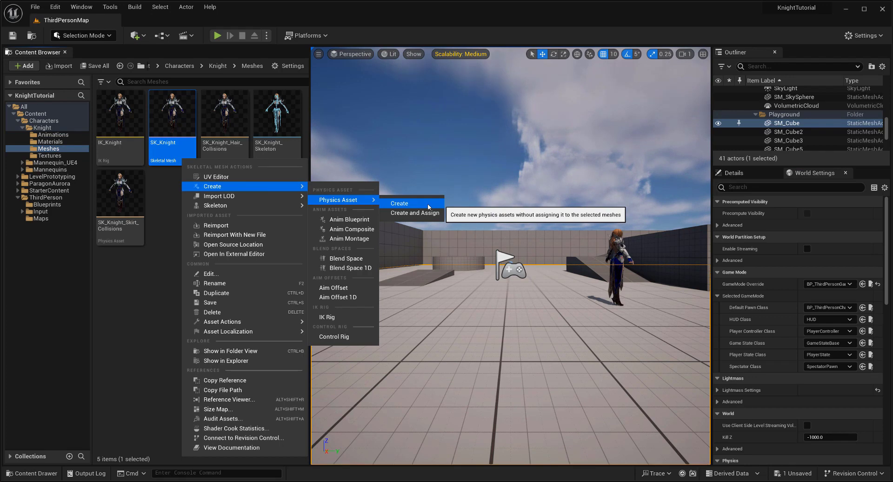
left_click(429, 207)
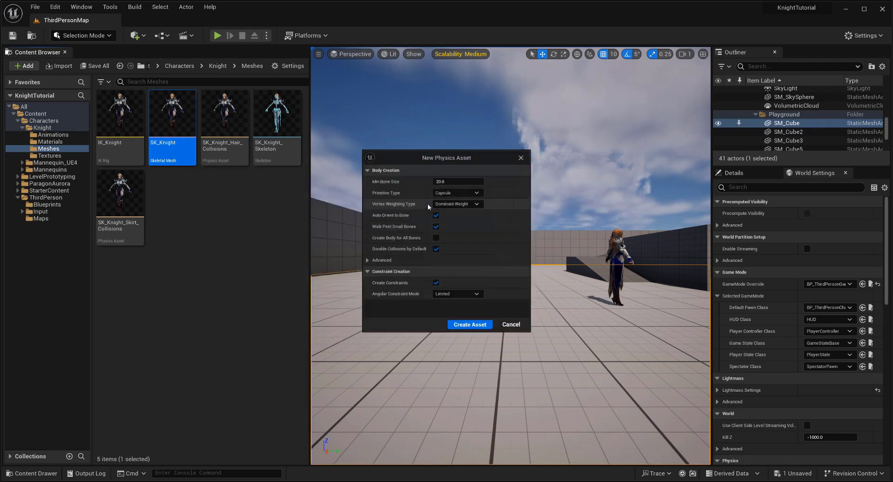
left_click(467, 329)
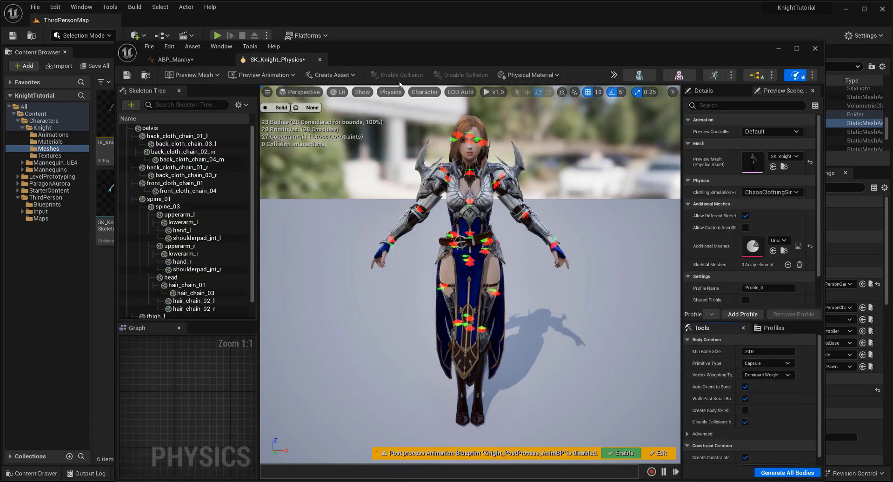
- Rename the new physics asset in the Meshes folder as SK_Knight_Dynamics
left_click_drag(400, 60, 460, 270)
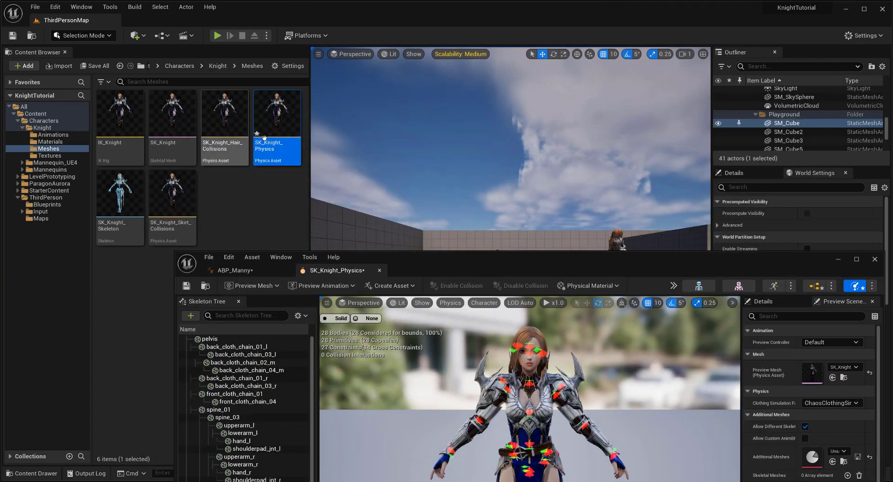
left_click(278, 149)
type("SK_Knight")
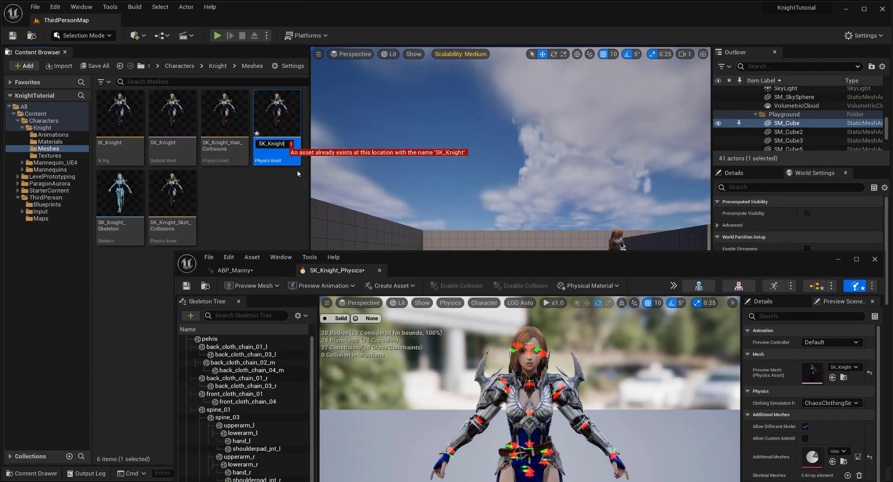
type("_Dynamics")
key("Return")
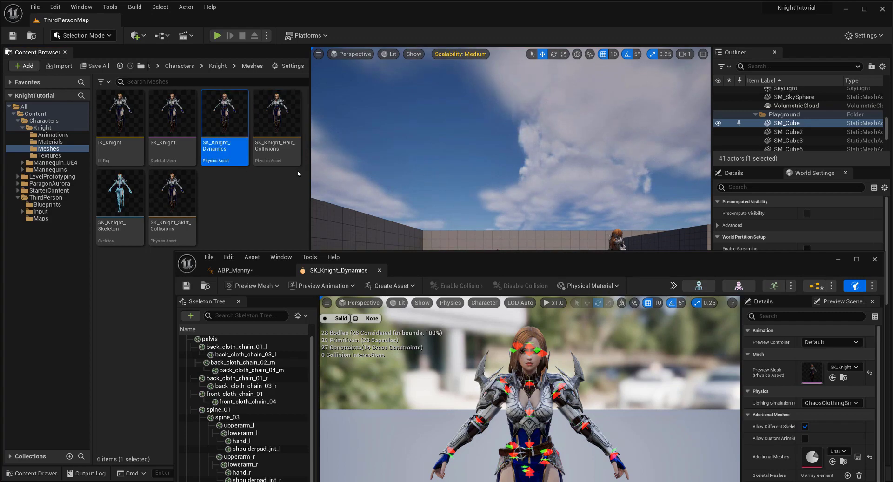
- Delete all physics bodies from the pelvis down in SK_Knight_Dynamics, and show all bones in the skeleton tree
left_click_drag(502, 266, 505, 65)
left_click(237, 139)
right_click(237, 138)
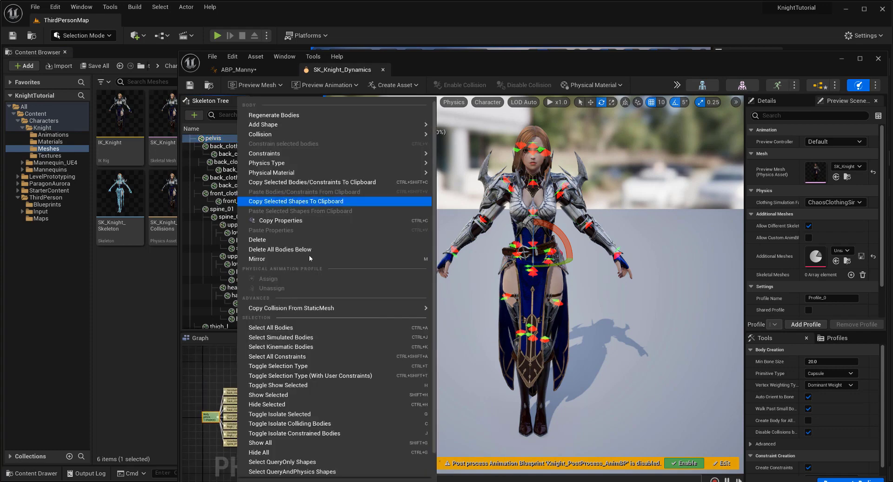
left_click(318, 251)
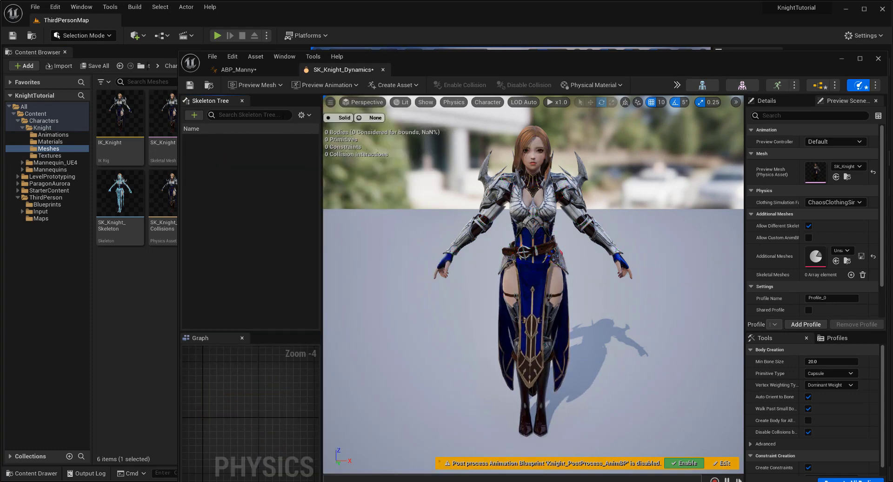
left_click(301, 115)
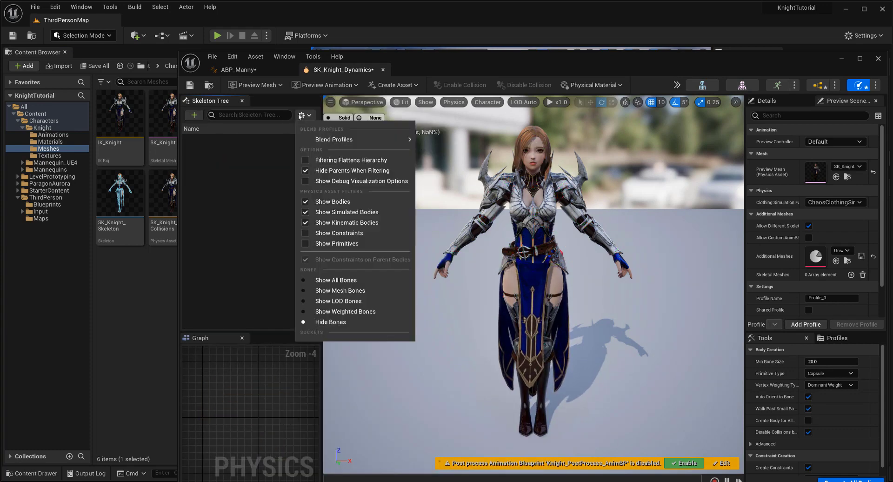
left_click(347, 280)
left_click(194, 157)
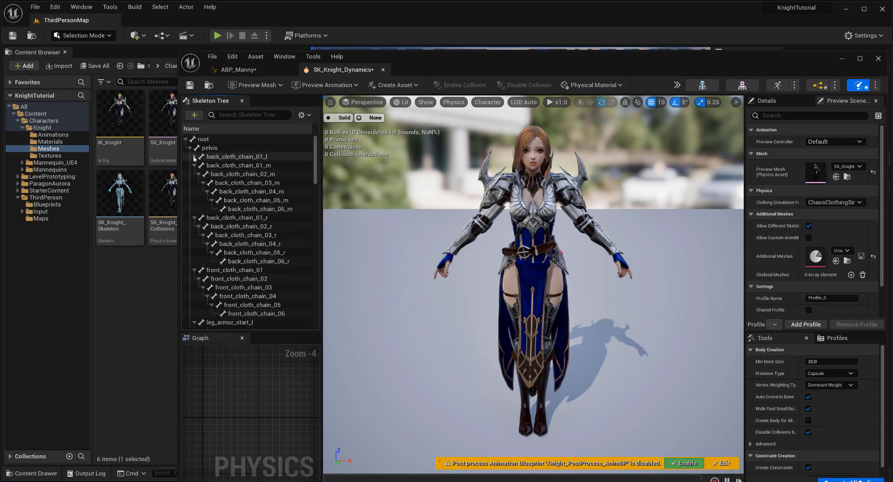
- Collapse the spine_01 branch and add a capsule shape to the thigh_l bone
scroll(549, 277, "up", 5)
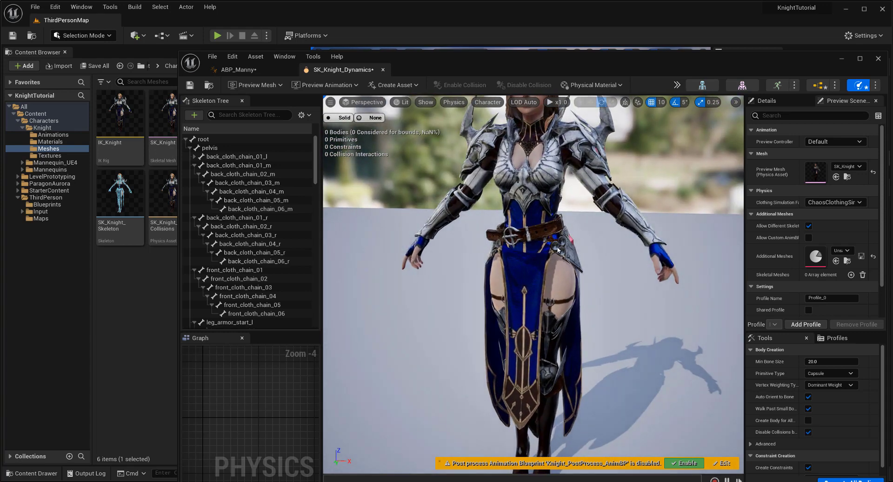
left_click_drag(577, 231, 569, 221)
left_click_drag(530, 259, 563, 238)
left_click_drag(521, 274, 495, 272)
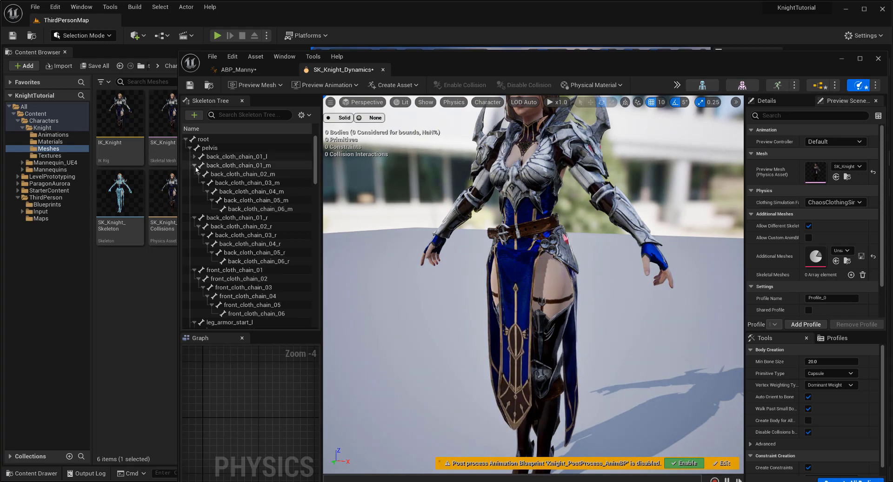
scroll(209, 195, "down", 6)
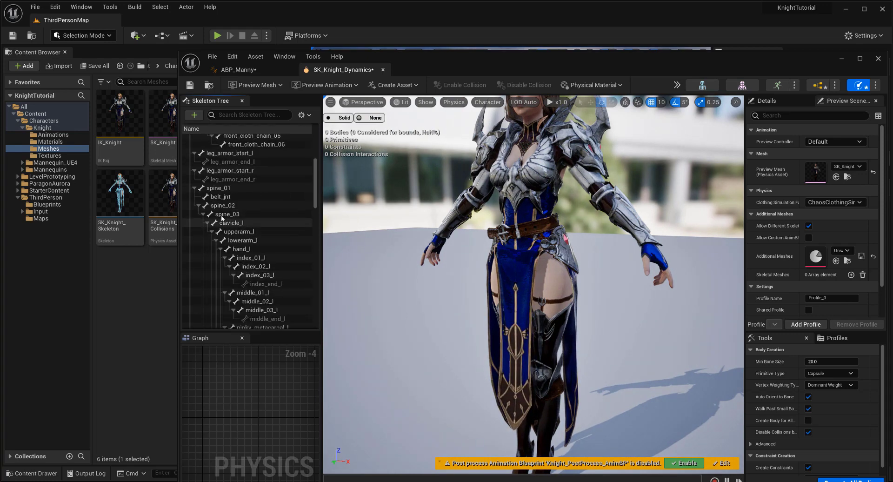
left_click(194, 188)
right_click(218, 197)
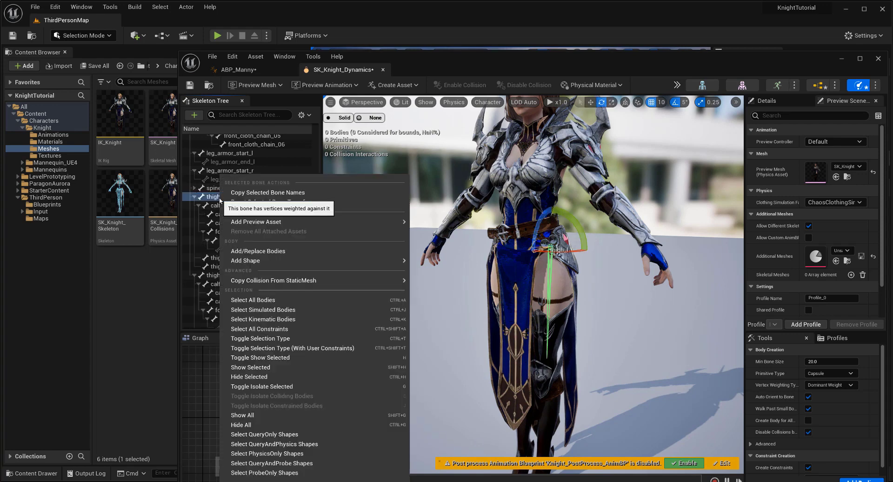
mouse_move(295, 261)
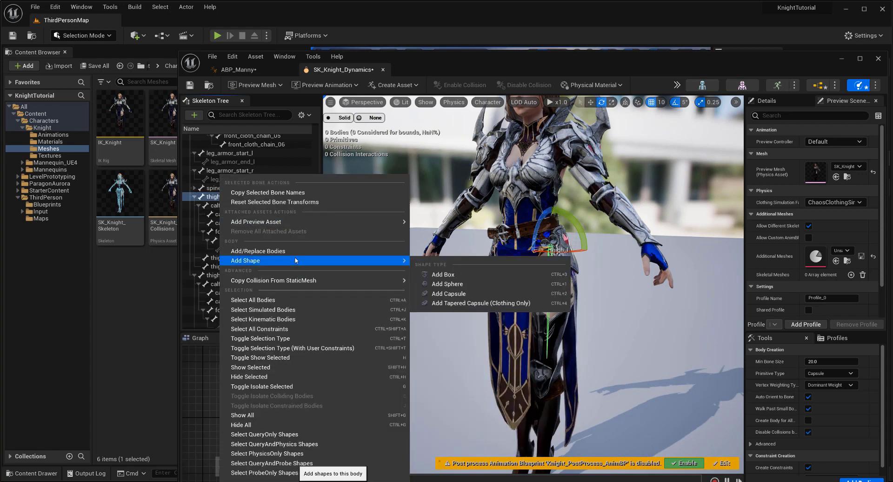
left_click(488, 294)
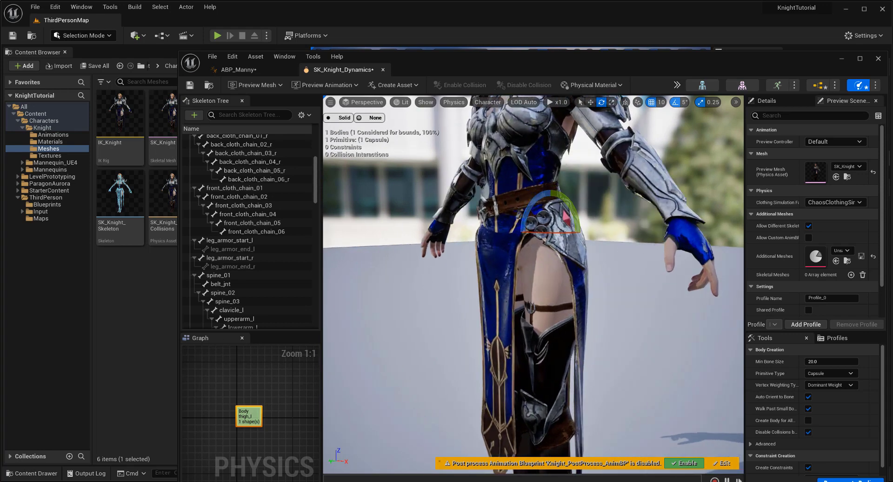
- Display the collision body, rotate the thigh_l capsule upright along the leg, and move it down onto the left thigh
key("r")
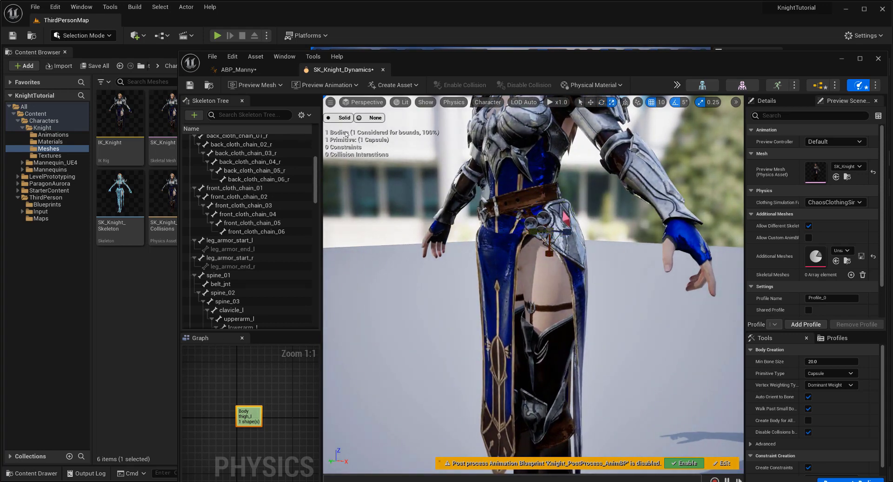
left_click(372, 118)
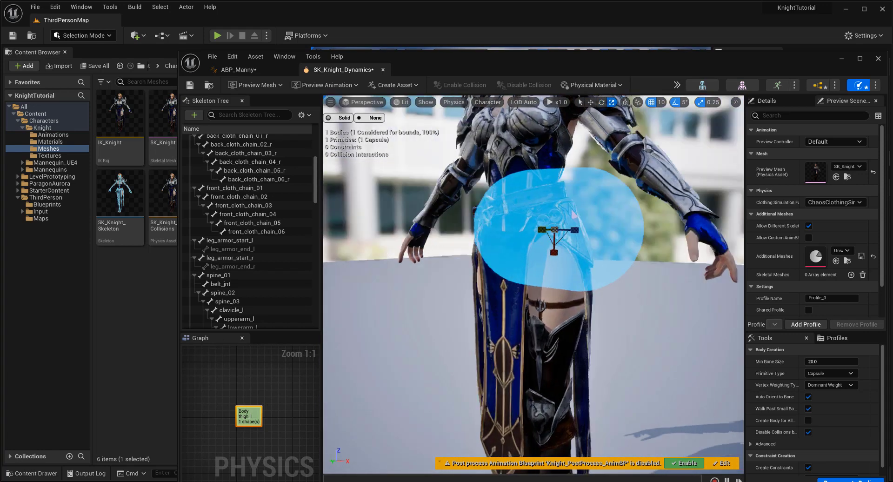
key("e")
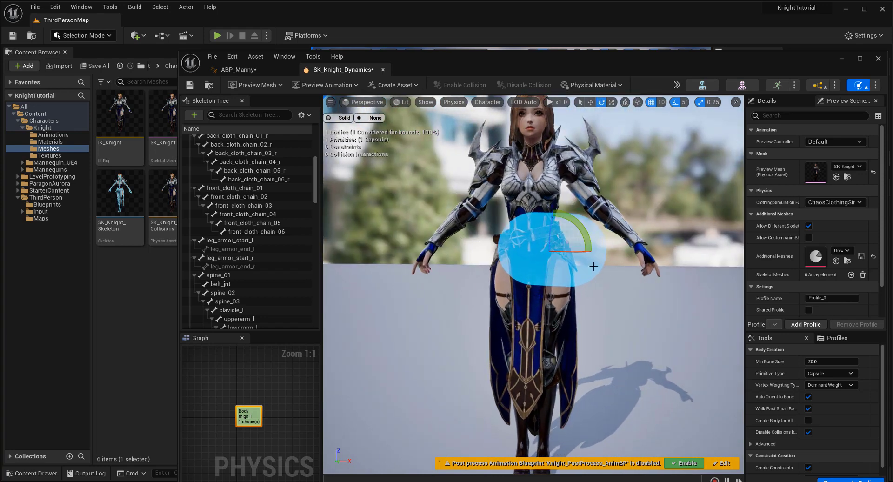
left_click_drag(590, 235, 560, 279)
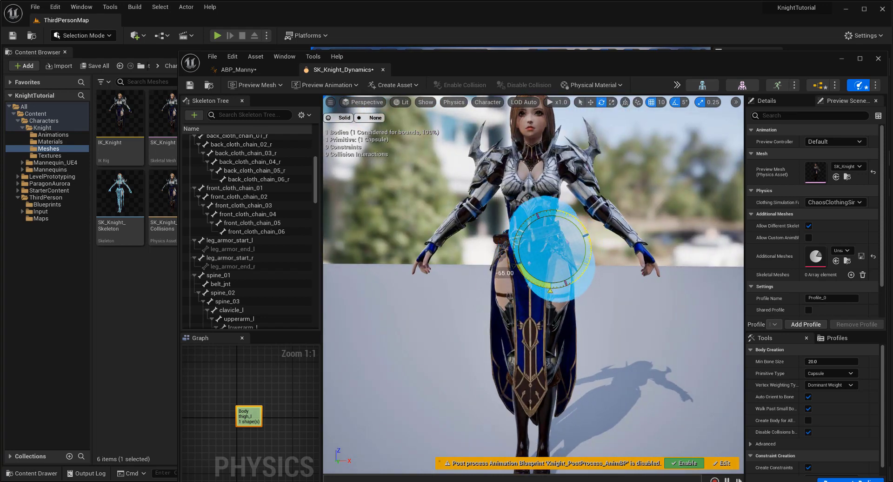
left_click_drag(504, 273, 502, 246)
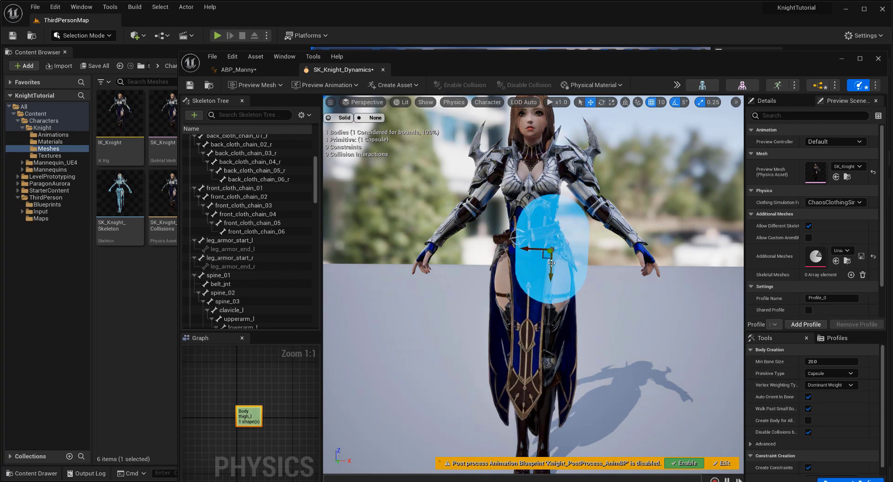
key("w")
left_click_drag(551, 262, 550, 303)
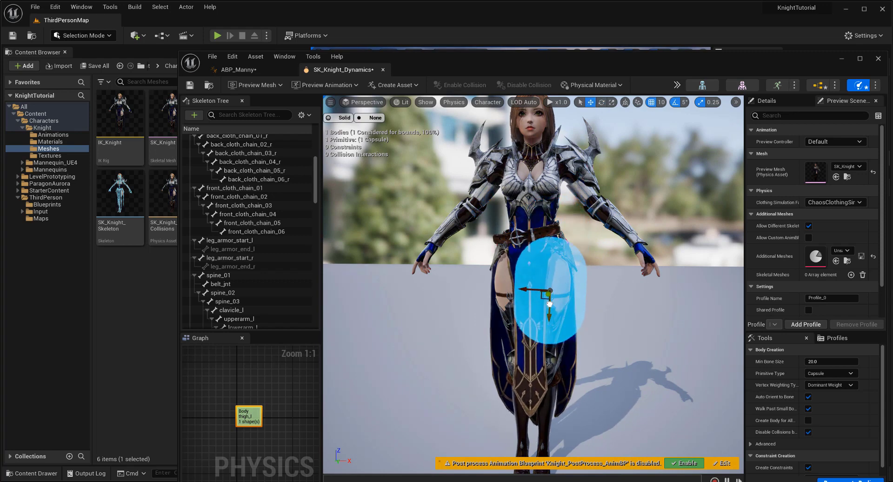
- Scale the thigh_l capsule to fit the left thigh and tilt it slightly to follow the leg
scroll(576, 284, "up", 5)
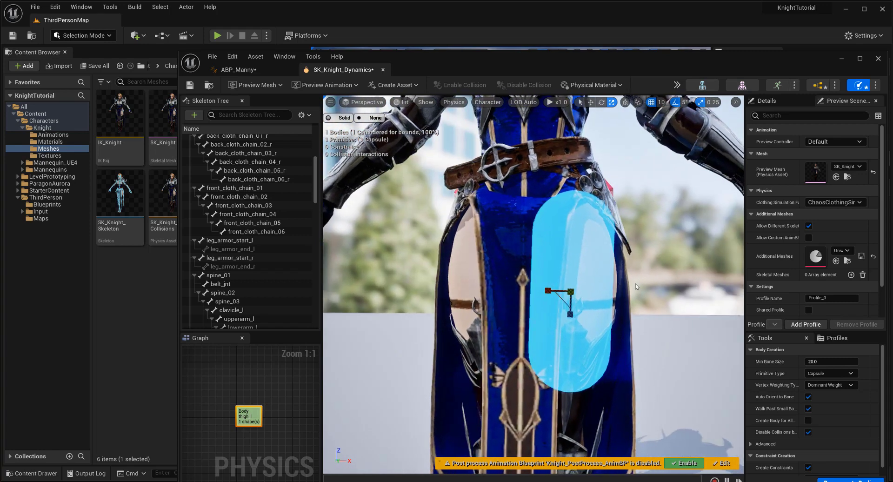
key("w")
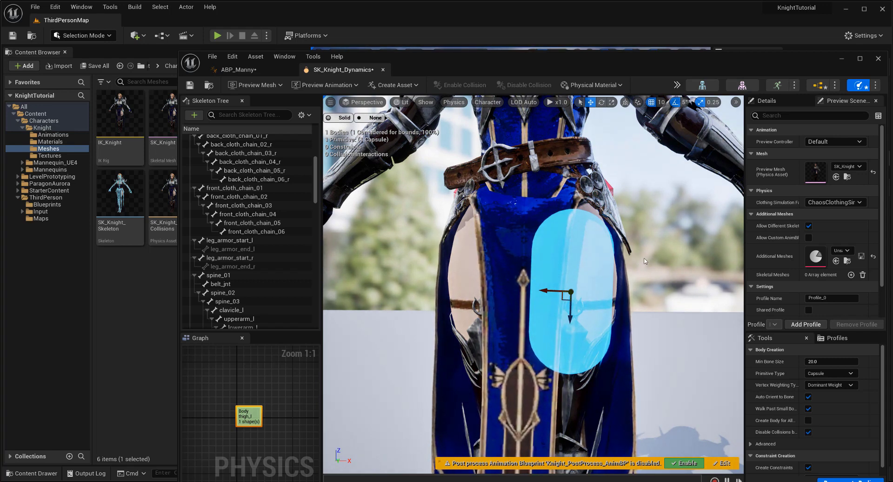
left_click_drag(632, 45, 570, 36)
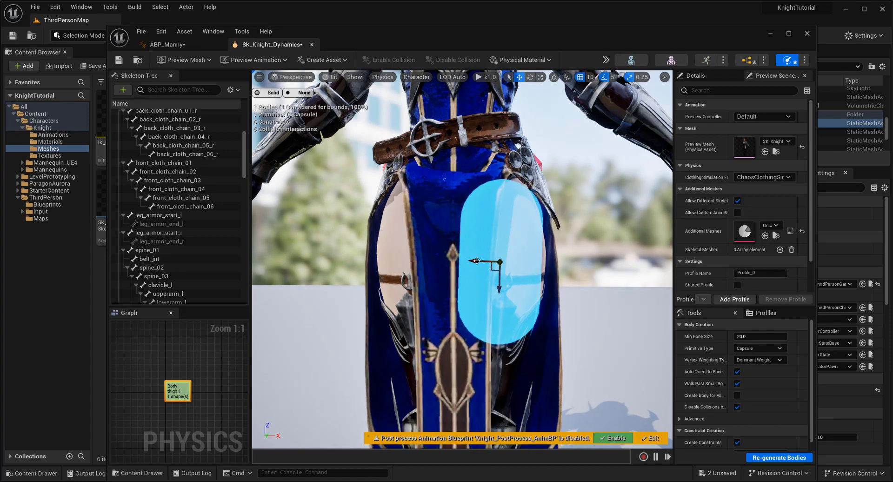
key("e")
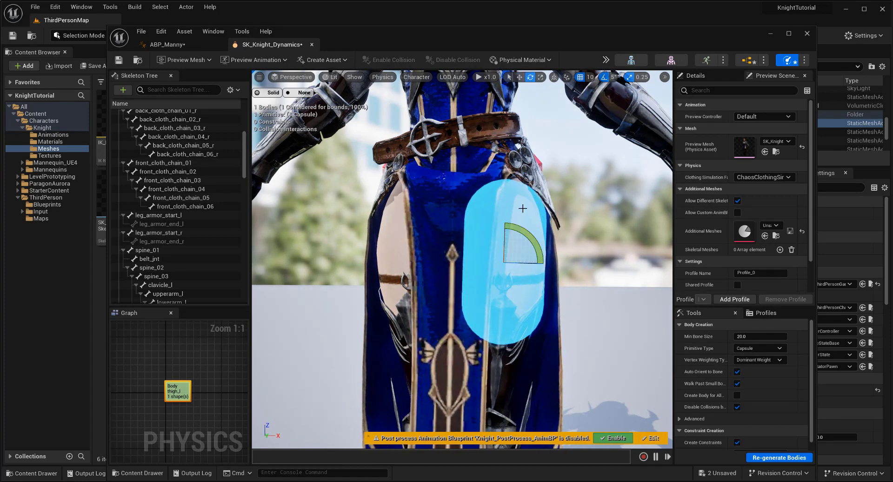
left_click_drag(521, 231, 514, 235)
key("w")
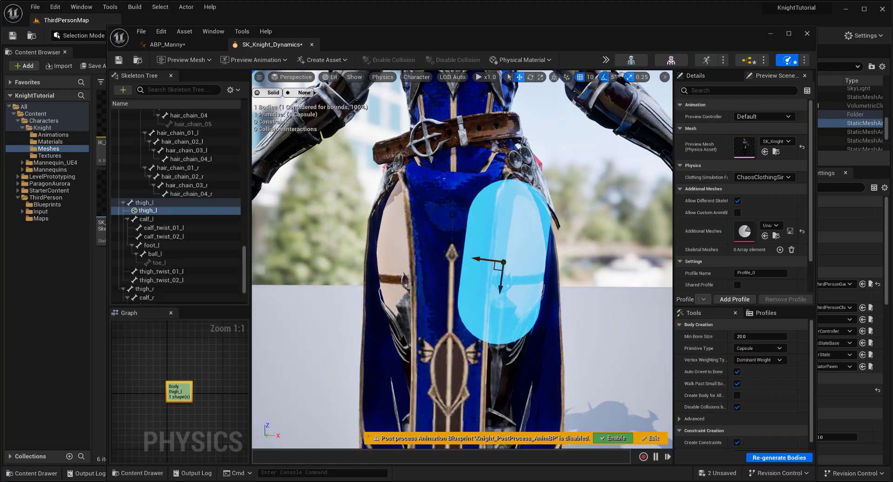
- Mirror the thigh_l capsule body onto the right thigh
key("ctrl+m")
left_click(593, 254)
scroll(593, 254, "down", 5)
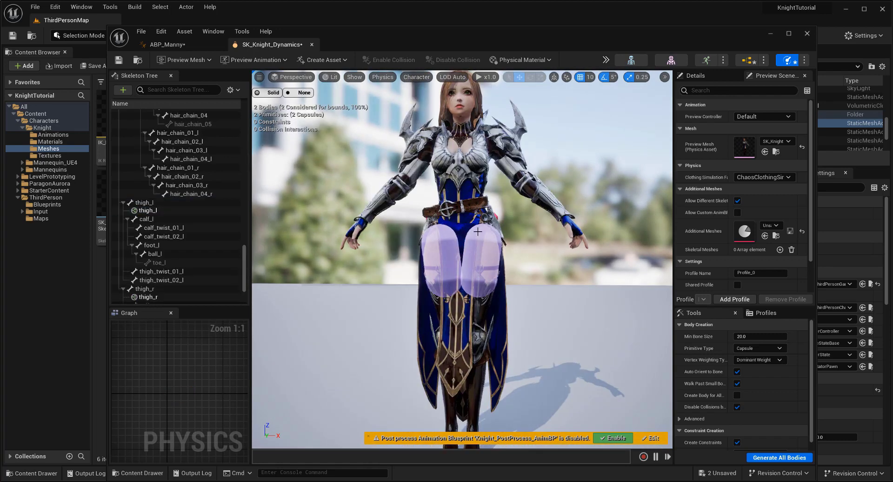
- Set the physics type of both the thigh_l and thigh_r bodies to Kinematic
left_click(472, 243)
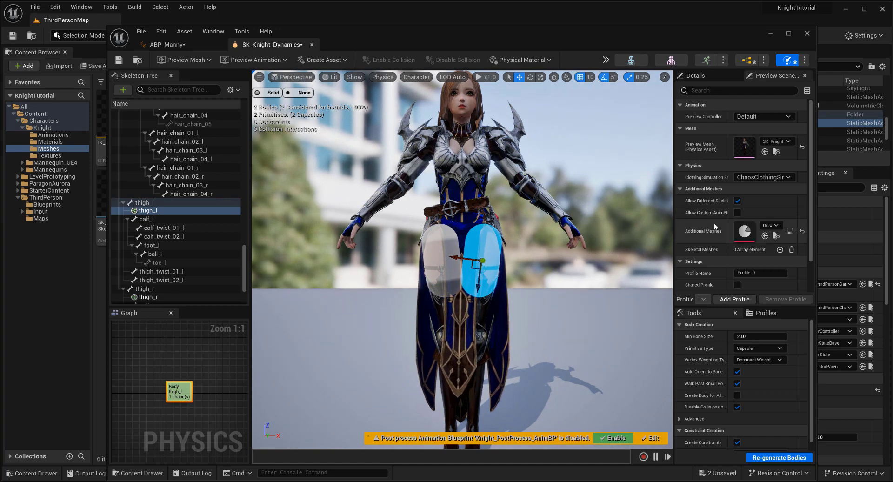
scroll(715, 223, "down", 3)
scroll(716, 224, "up", 3)
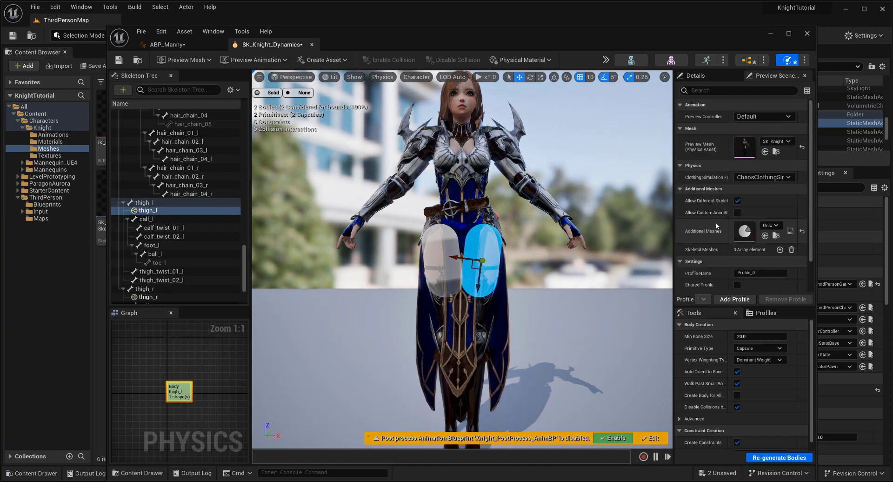
left_click(700, 77)
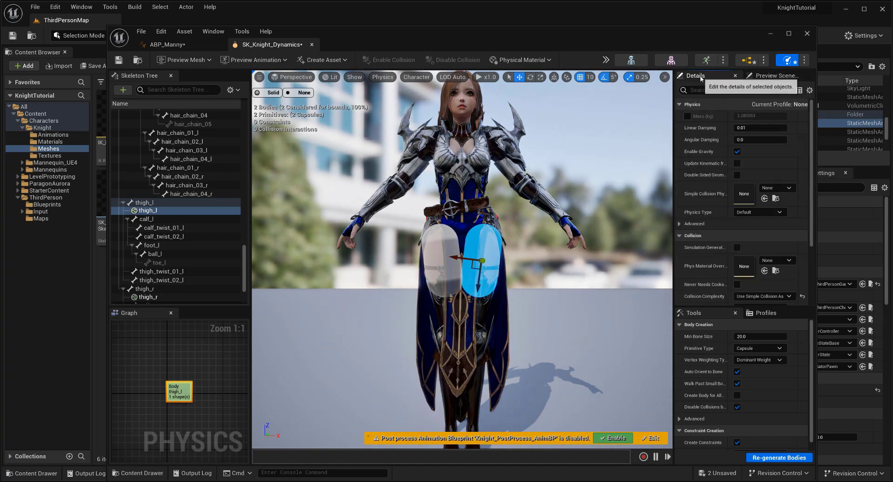
left_click(758, 213)
left_click(758, 228)
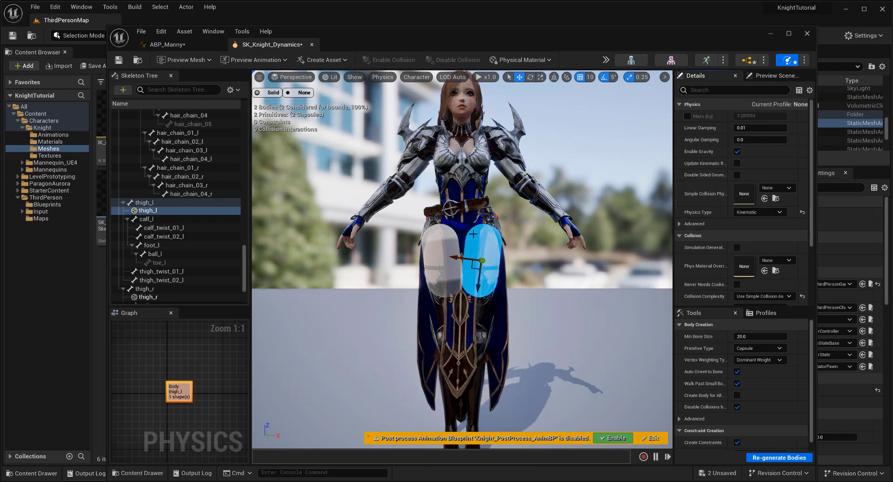
left_click_drag(442, 240, 451, 236)
left_click(426, 261)
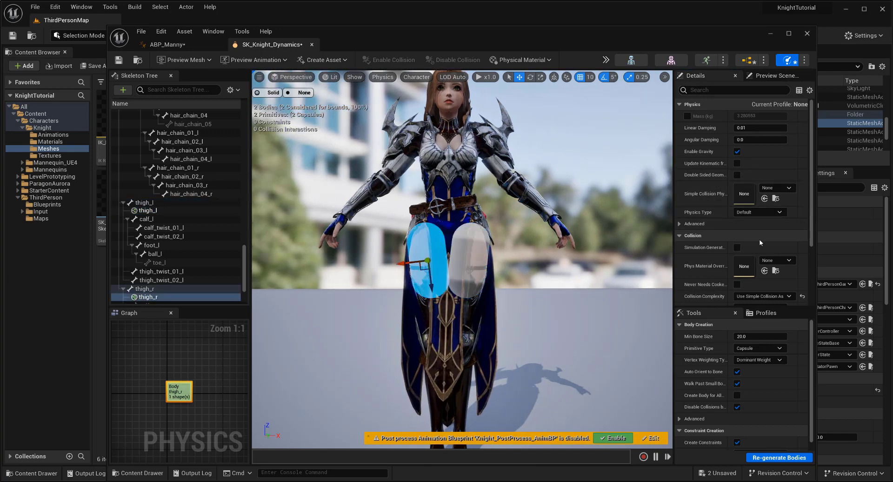
left_click(747, 213)
left_click(752, 228)
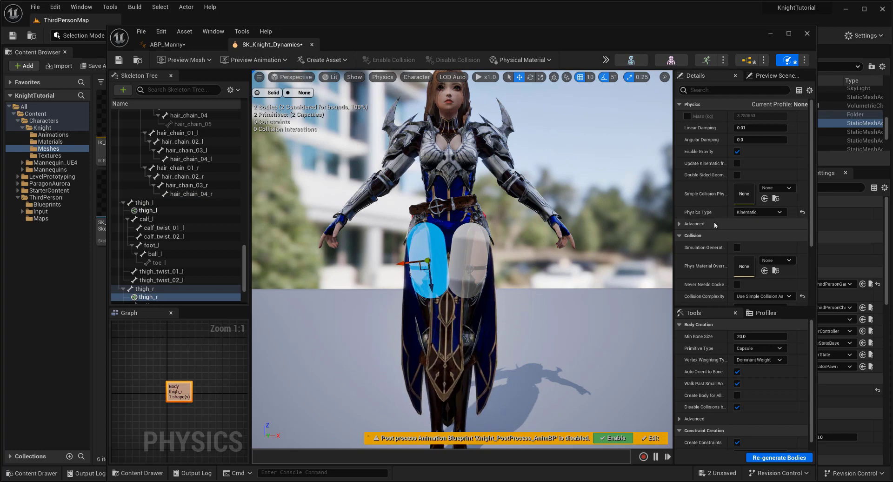
- Run the physics simulation briefly to check the two thigh bodies, and stop it
left_click(484, 240)
left_click_drag(458, 257, 498, 269, "alt")
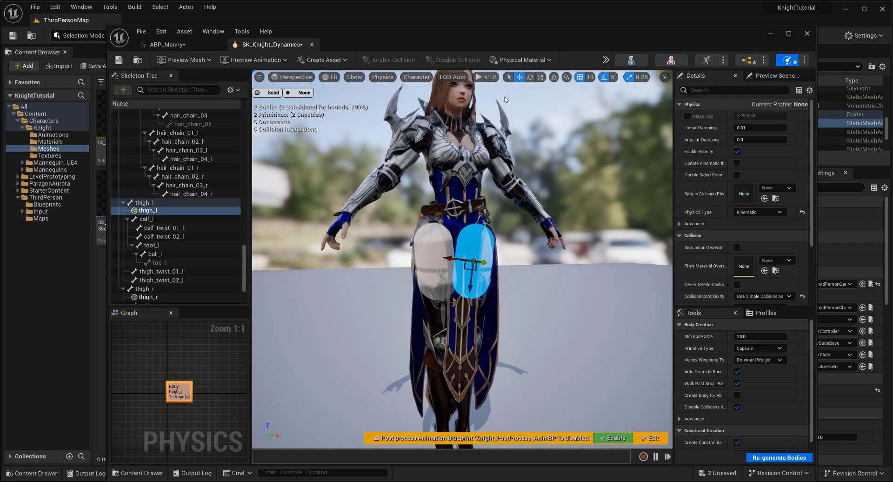
left_click(607, 61)
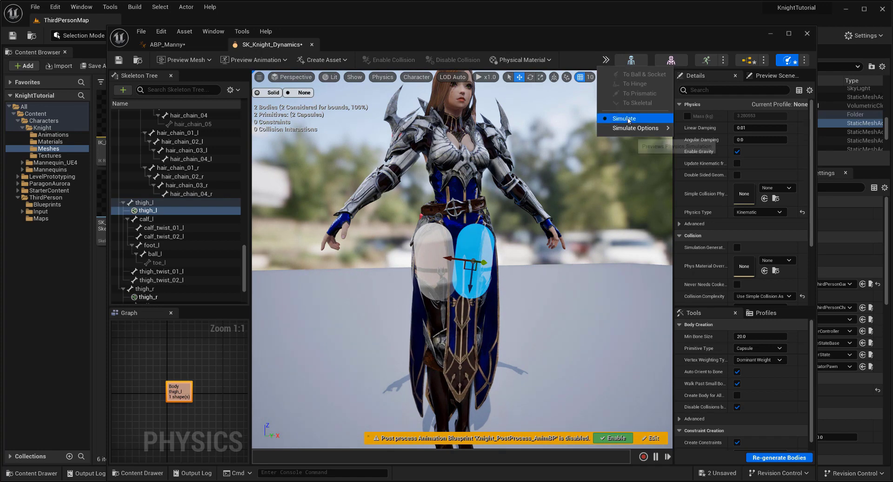
left_click(610, 115)
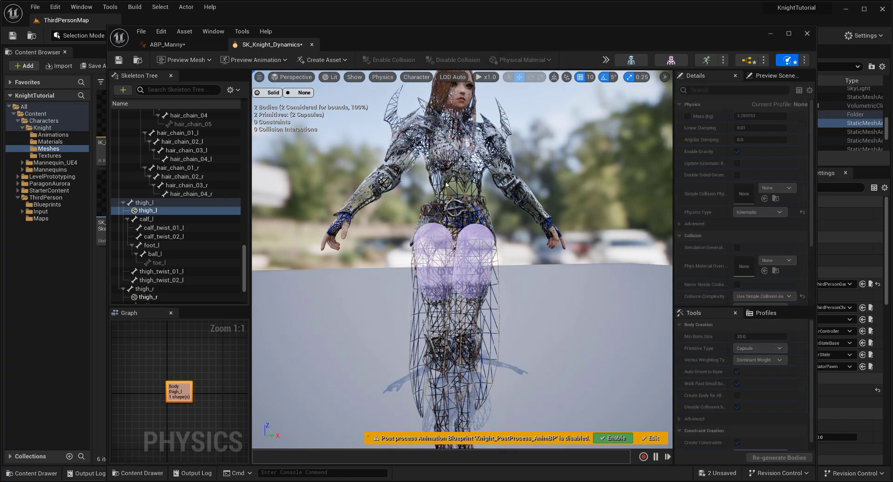
left_click(606, 60)
left_click(624, 118)
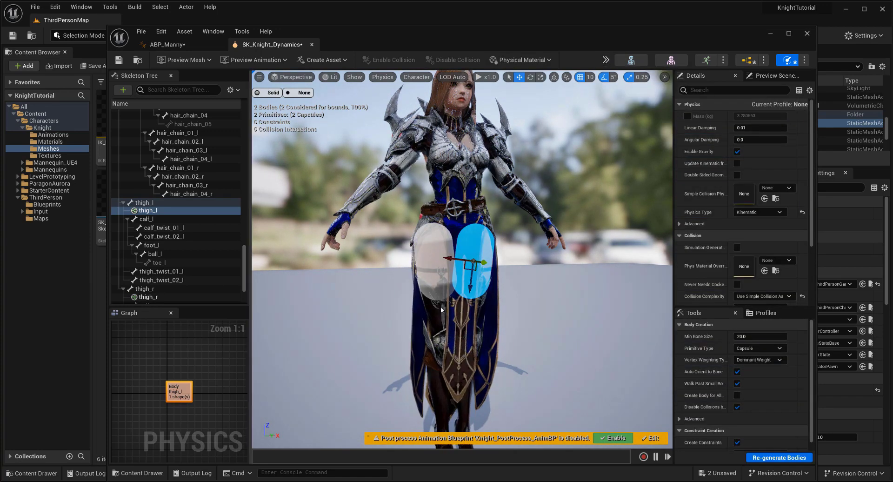
- Add a capsule shape to the pelvis bone
mouse_move(535, 293)
left_mouse_down("alt")
mouse_move(489, 300)
mouse_move(573, 293)
mouse_move(493, 293)
mouse_move(526, 286)
left_mouse_up("alt")
scroll(535, 293, "up", 3)
scroll(535, 293, "up", 3)
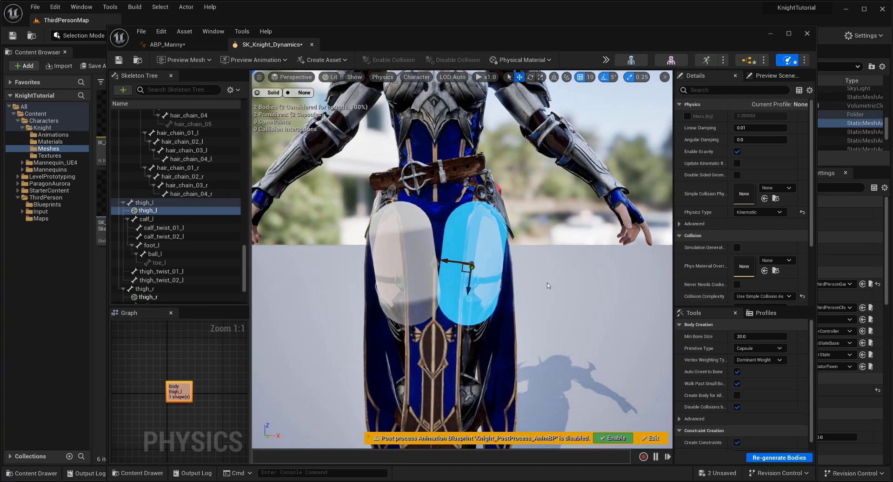
scroll(191, 226, "up", 15)
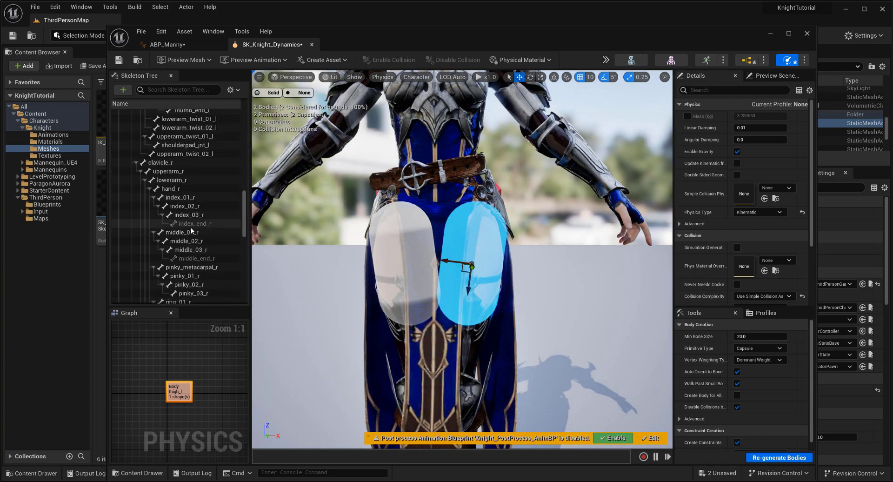
scroll(191, 209, "up", 8)
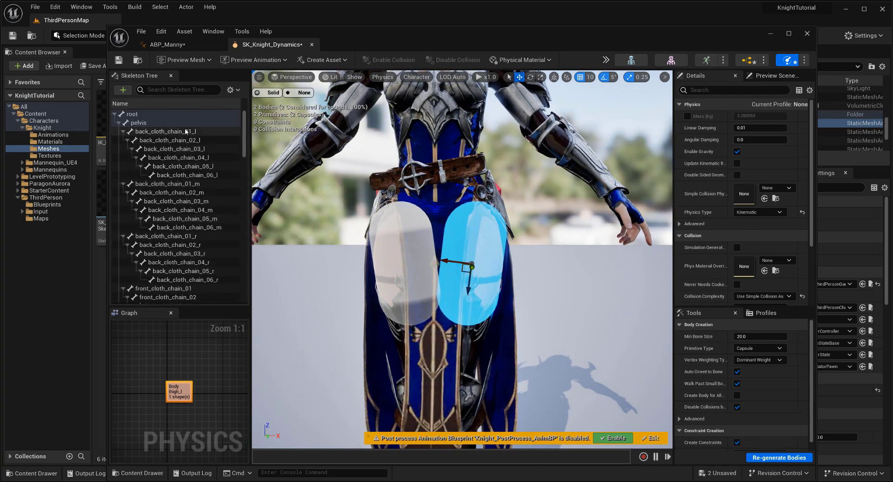
left_click(173, 122)
right_click(172, 121)
mouse_move(272, 205)
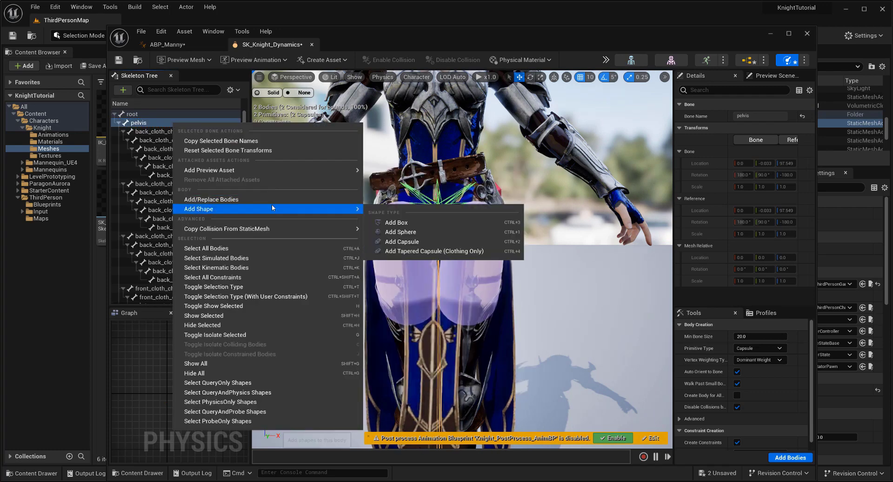
left_click(415, 242)
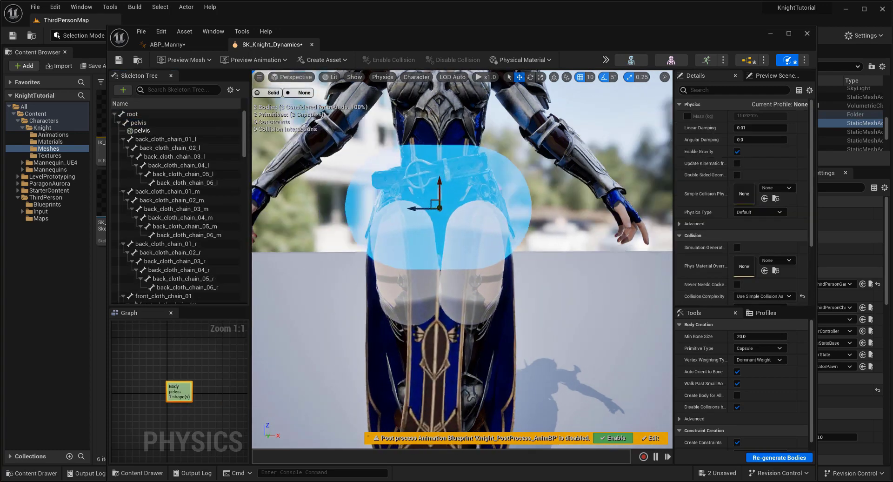
- Scale the pelvis capsule down to fit the hips and set its physics type to Kinematic
left_click_drag(485, 192, 496, 198, "alt")
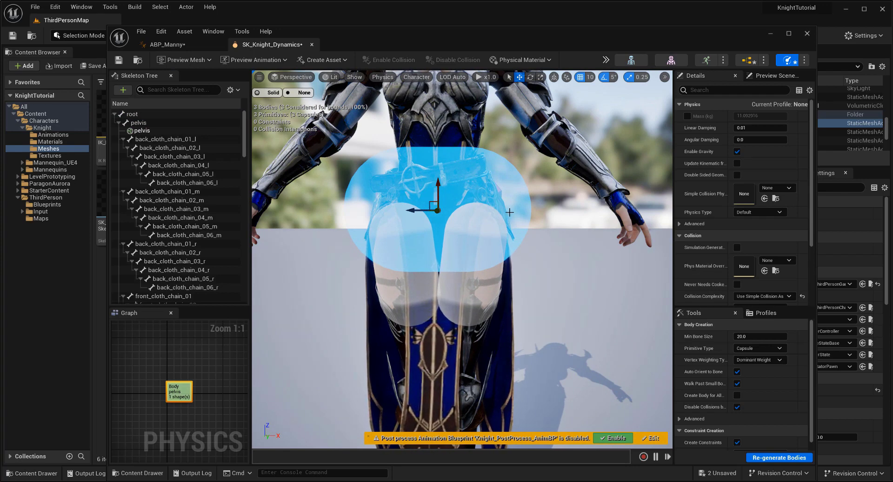
left_click_drag(542, 268, 554, 258, "alt")
left_click(460, 204)
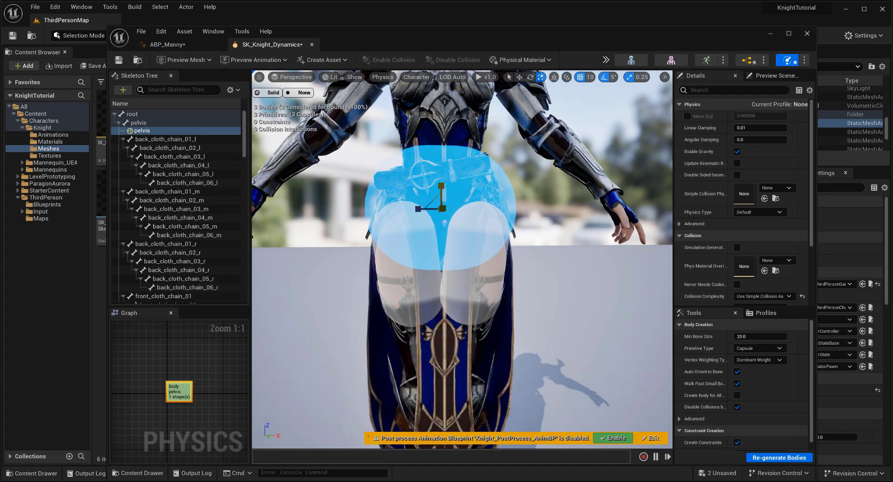
left_click_drag(441, 198, 442, 218)
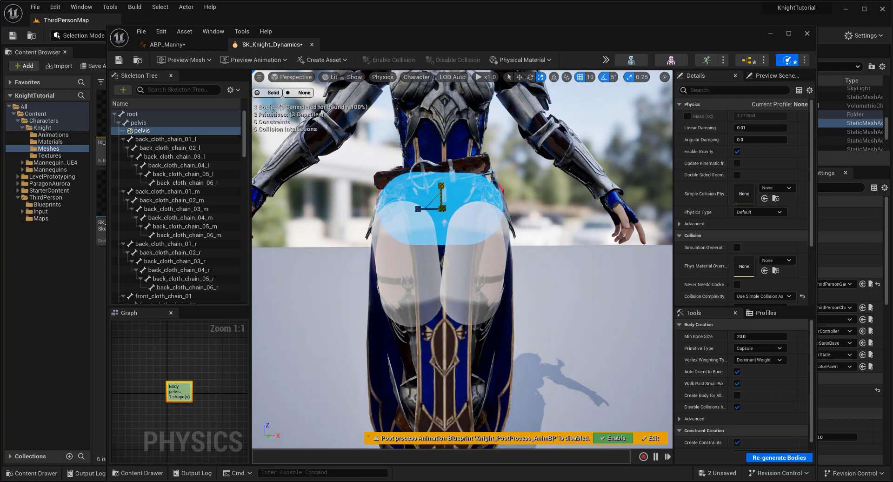
left_click(760, 212)
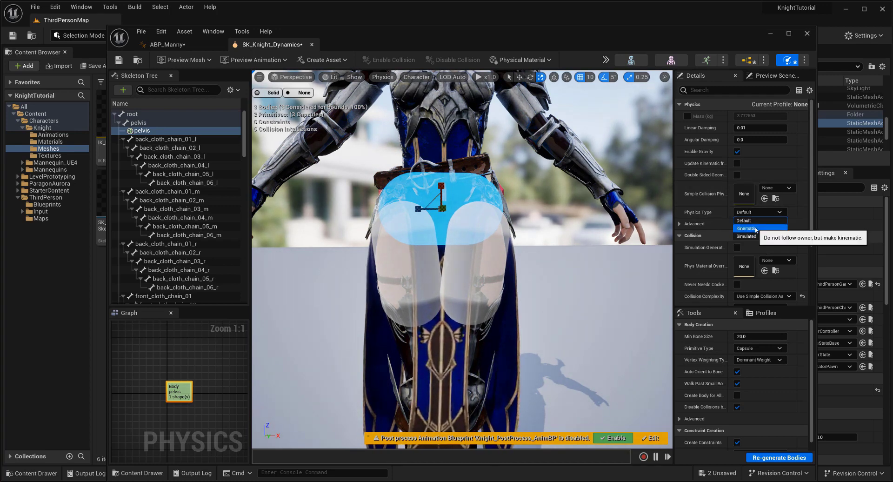
left_click(756, 229)
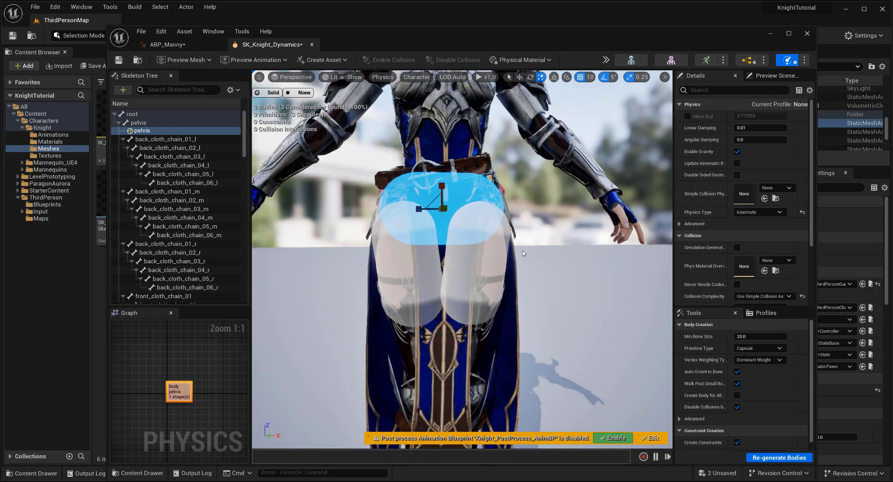
type("h")
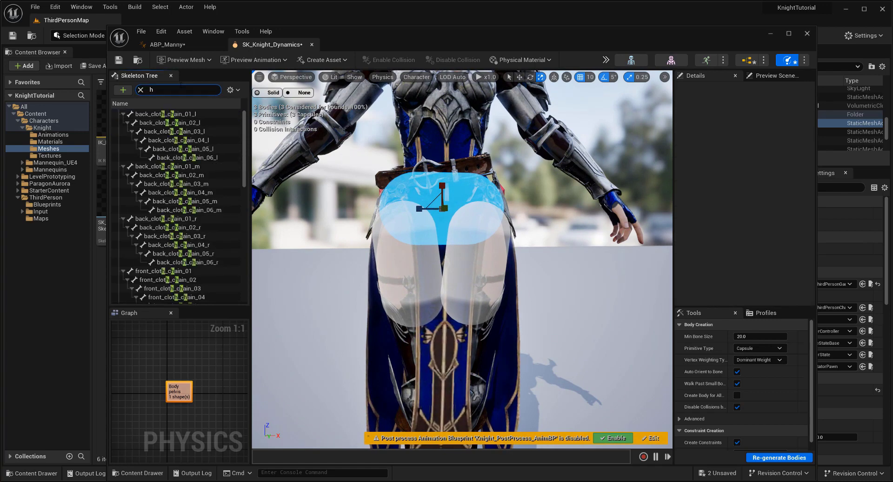
type("ip")
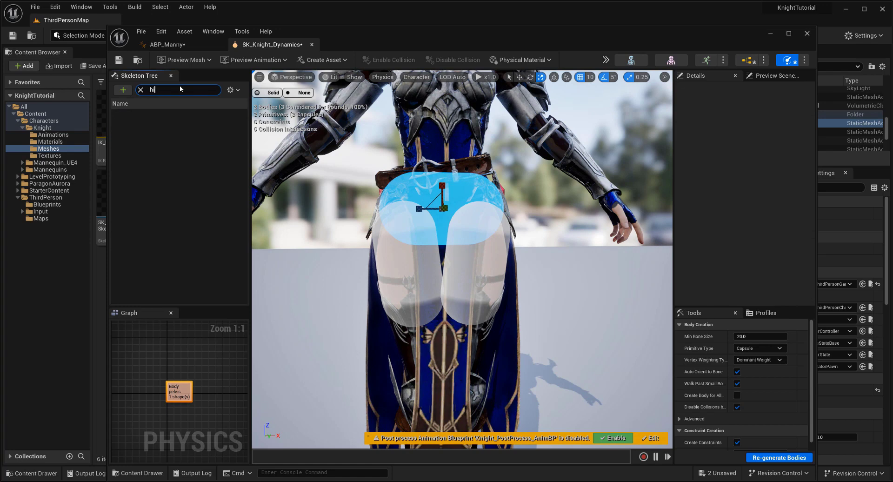
key("BackSpace")
key("BackSpace")
- Filter the skeleton tree by "arm" and add a box shape to the leg_armor_start_l bone
type("arm")
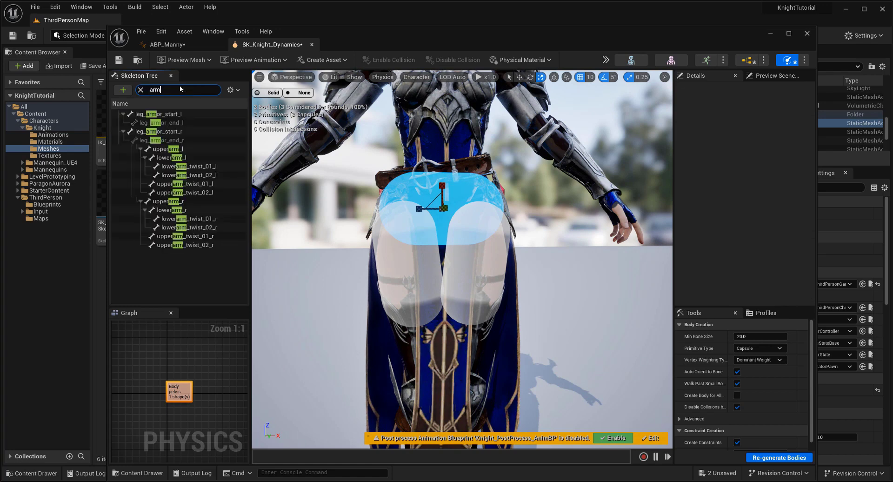
left_click(178, 115)
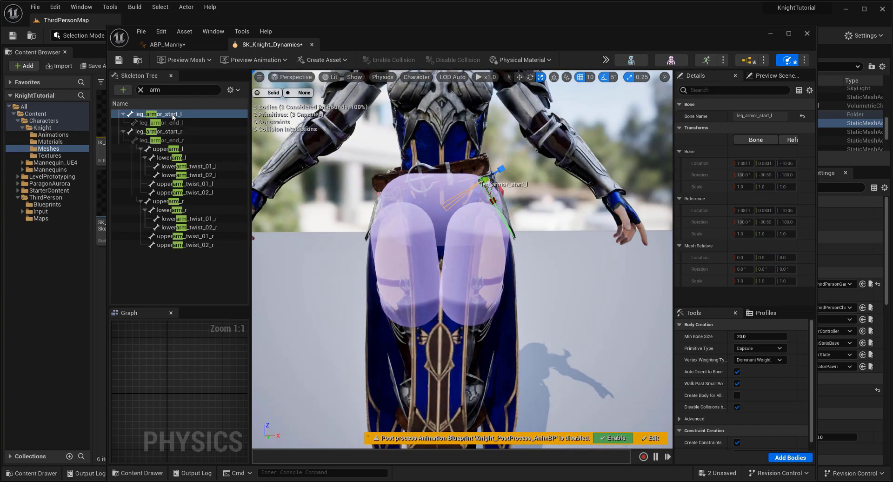
right_click(174, 117)
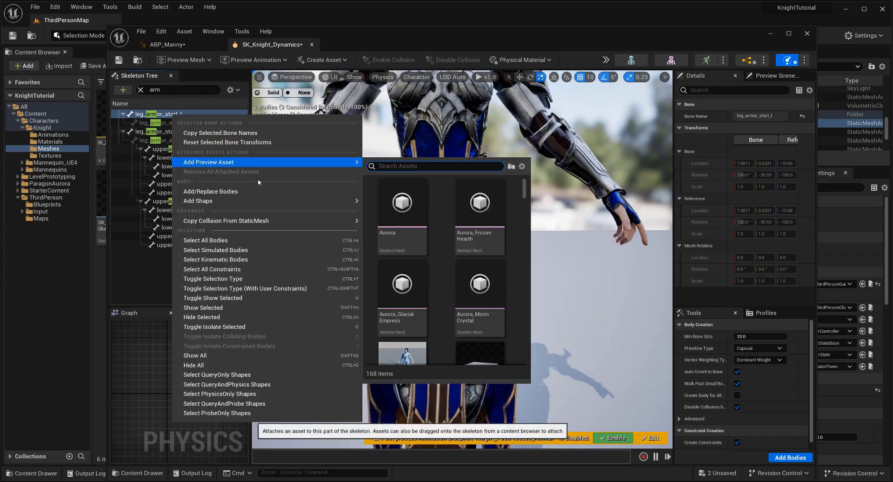
mouse_move(261, 202)
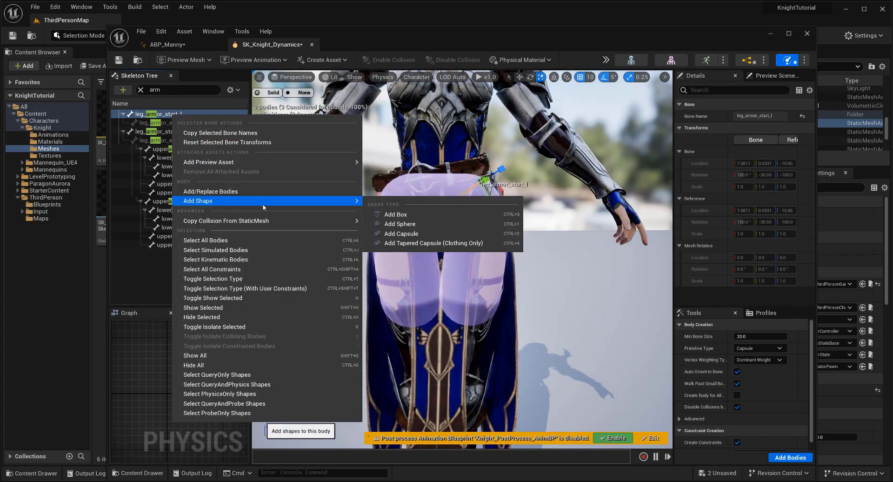
left_click(416, 214)
- Scale the leg_armor_start_l box down into a thin plate and position it over the left hip armor
left_click_drag(541, 267, 521, 270, "alt")
scroll(541, 267, "up", 2)
left_click_drag(495, 224, 612, 224, "alt")
left_click_drag(472, 201, 517, 211, "alt")
key("w")
left_click_drag(545, 244, 518, 229, "alt")
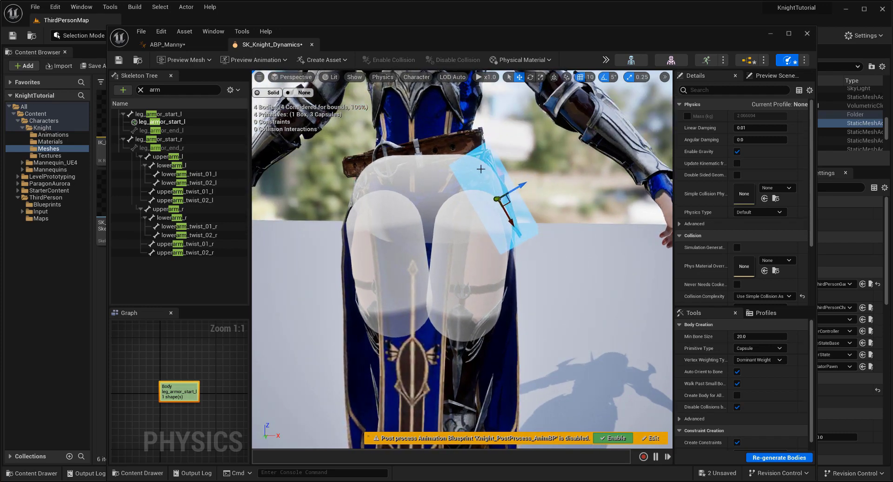
left_click_drag(534, 219, 524, 186, "alt")
key("r")
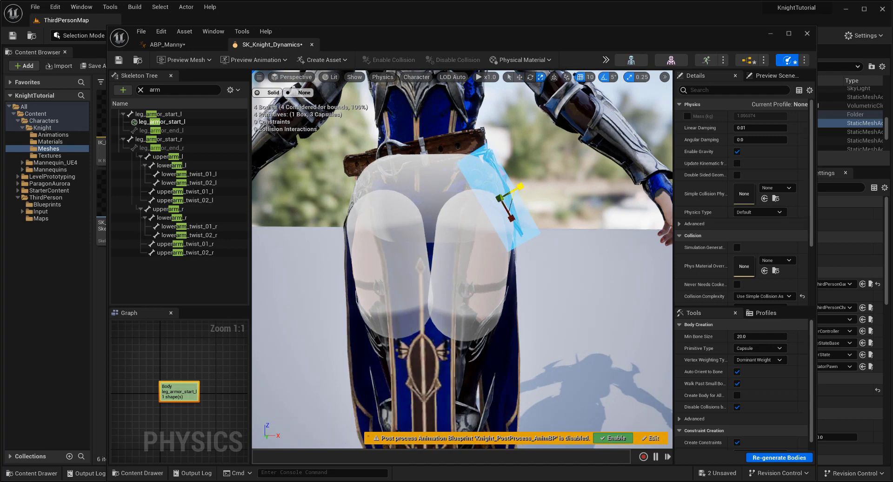
key("w")
left_click_drag(516, 188, 515, 248)
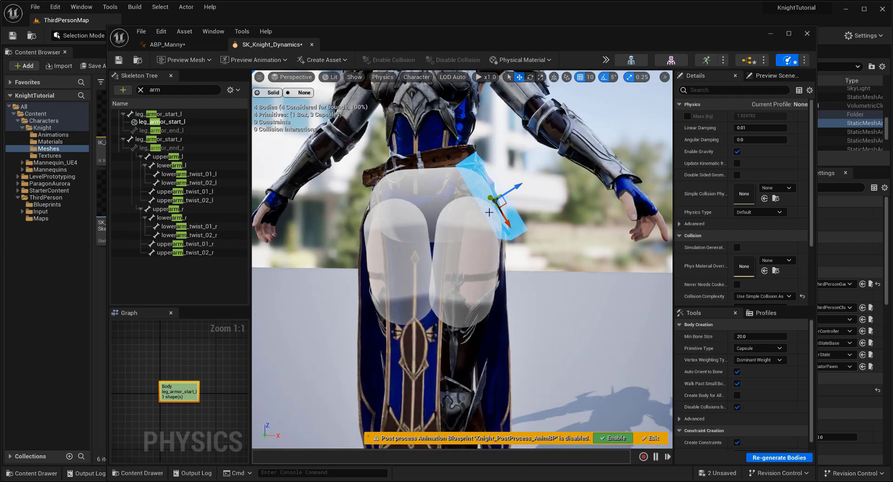
- Undo the recent edits until the constraint between thigh_r and pelvis is restored
left_click_drag(489, 212, 507, 260, "alt")
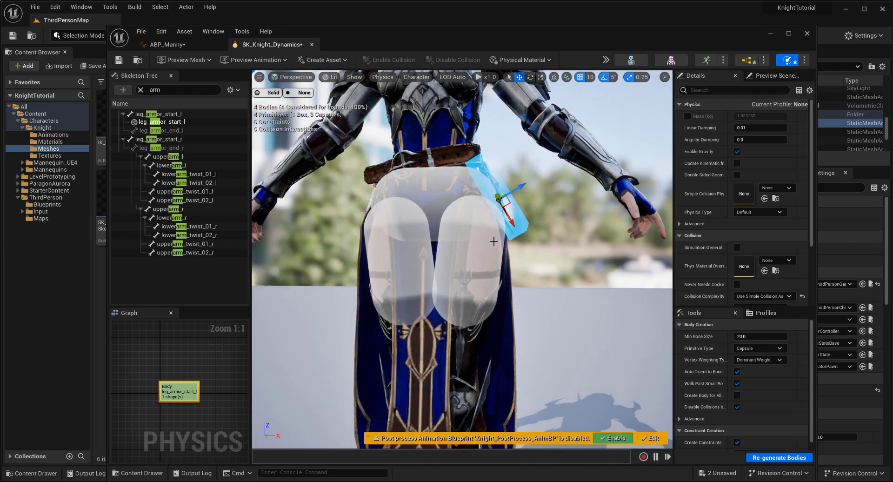
left_click(489, 252)
key("r")
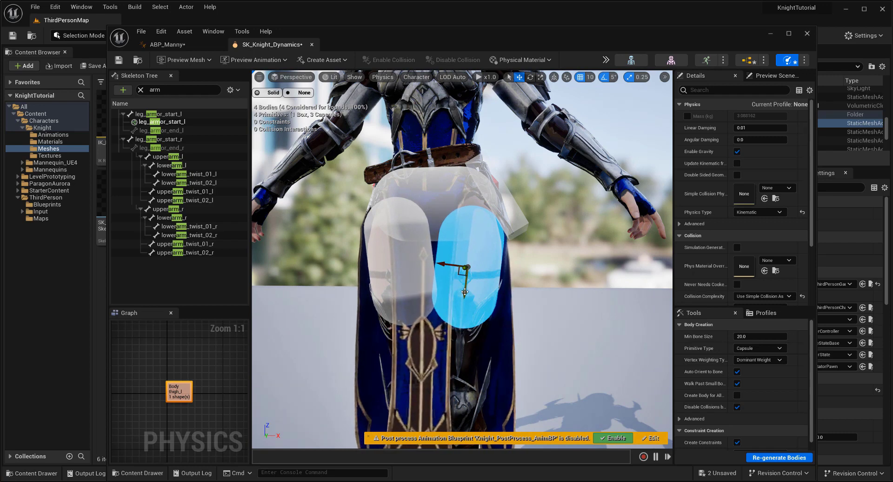
key("ctrl+z")
key("ctrl+z")
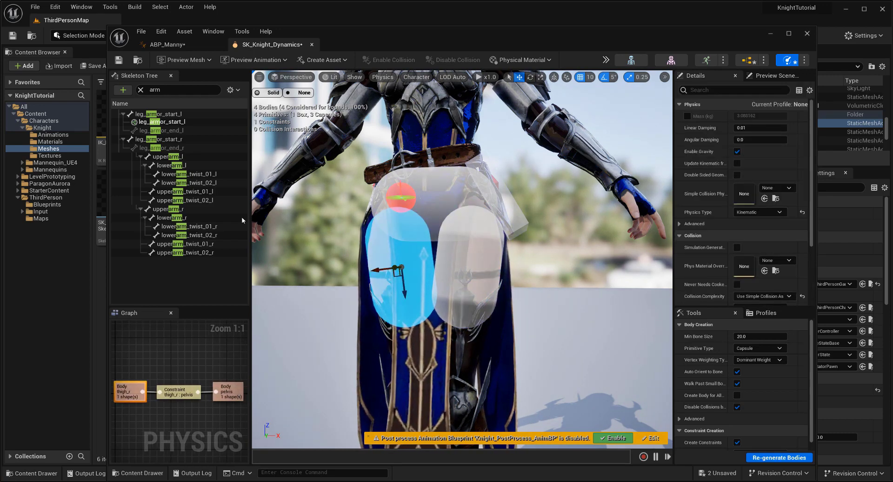
- Run the physics simulation briefly to check how the bodies behave, and stop it
right_click_drag(407, 216, 390, 216)
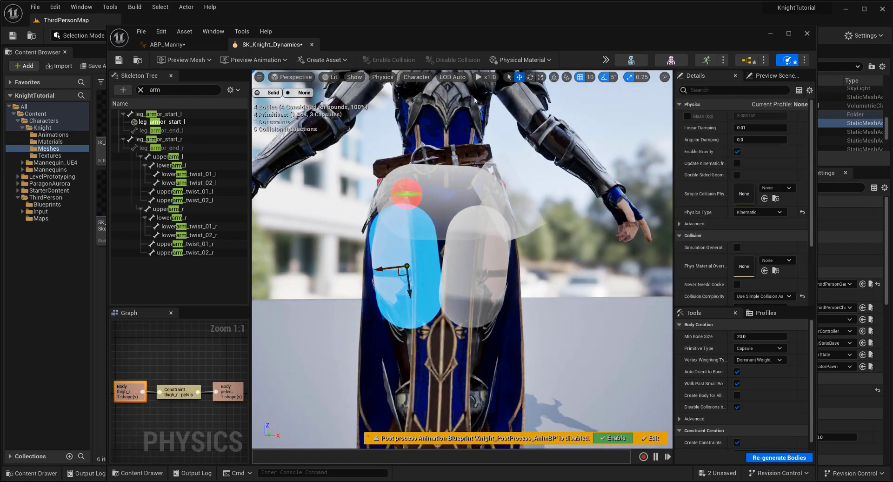
left_click(607, 60)
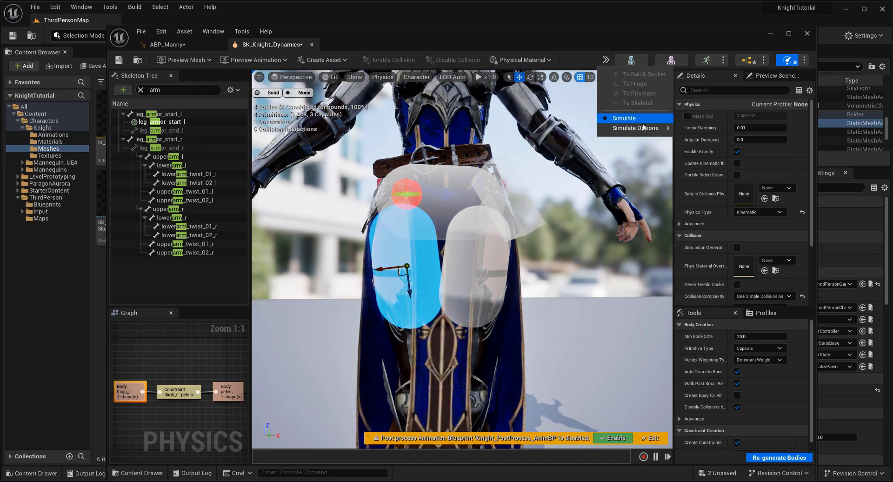
left_click(635, 119)
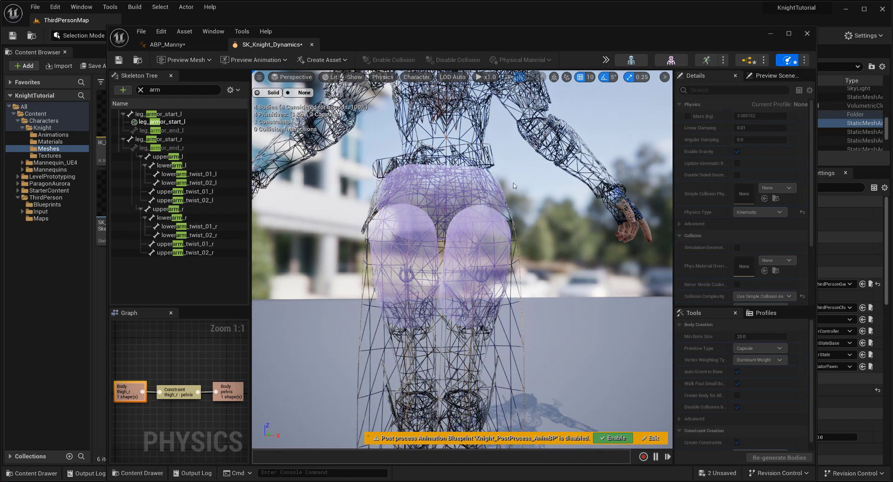
left_click(606, 59)
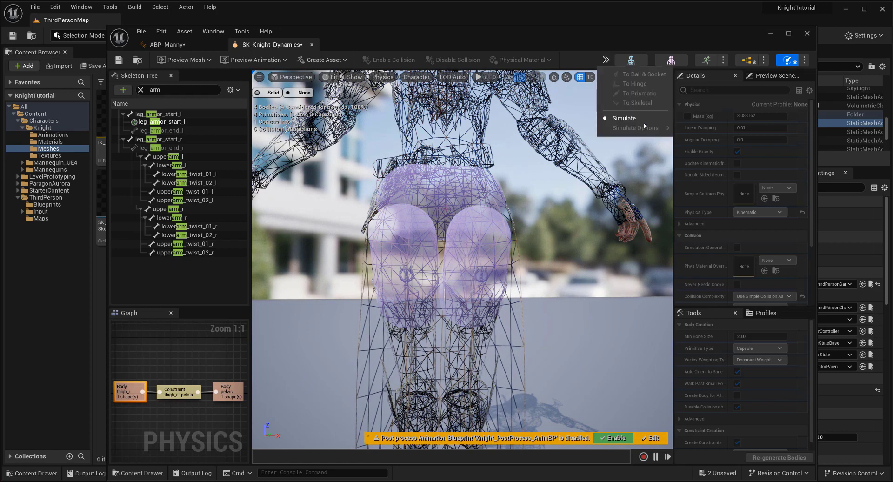
left_click(638, 120)
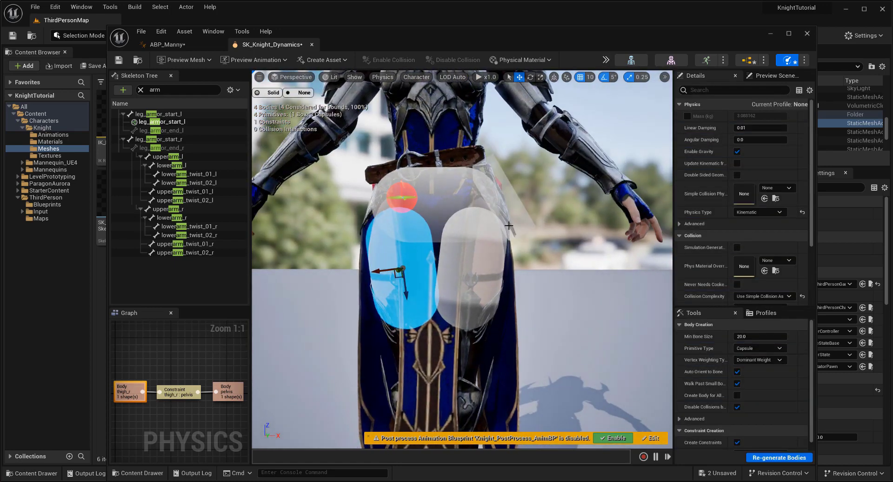
- Select the leg_armor_start_l box body on the left hip armor and set its physics type to Simulated
left_click(520, 225)
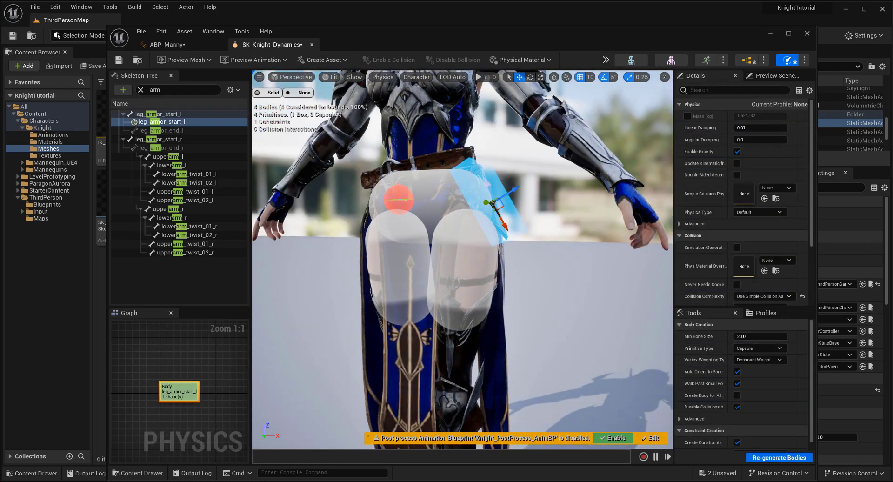
right_click_drag(576, 251, 576, 252)
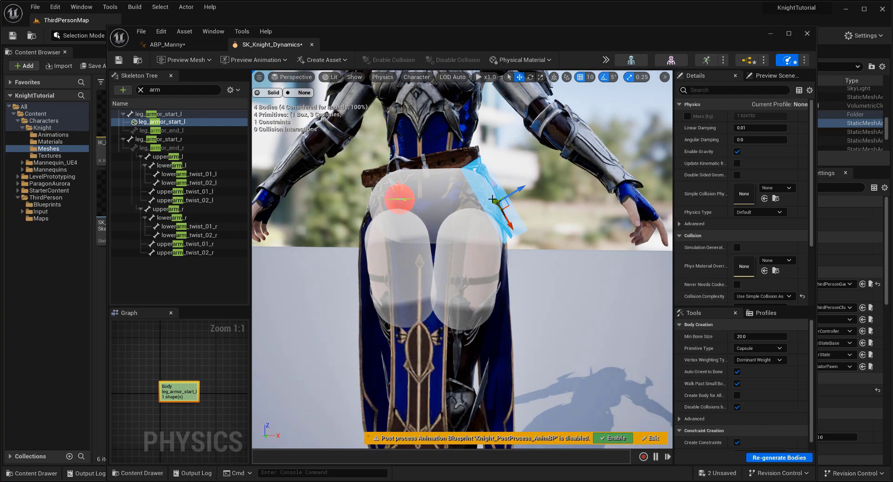
left_click(750, 212)
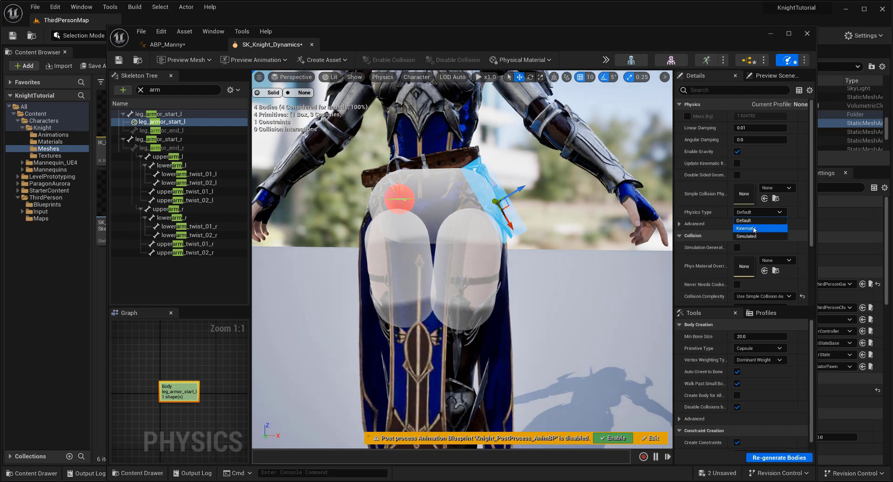
left_click(750, 238)
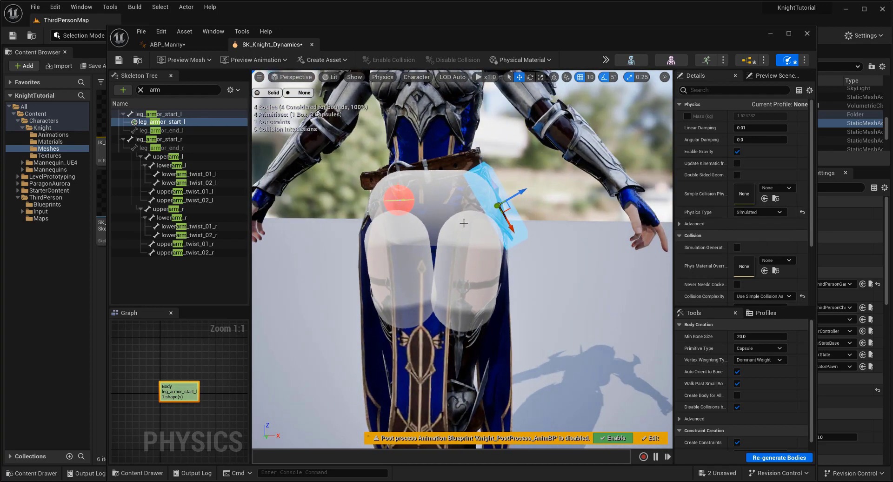
right_click_drag(492, 225, 492, 225)
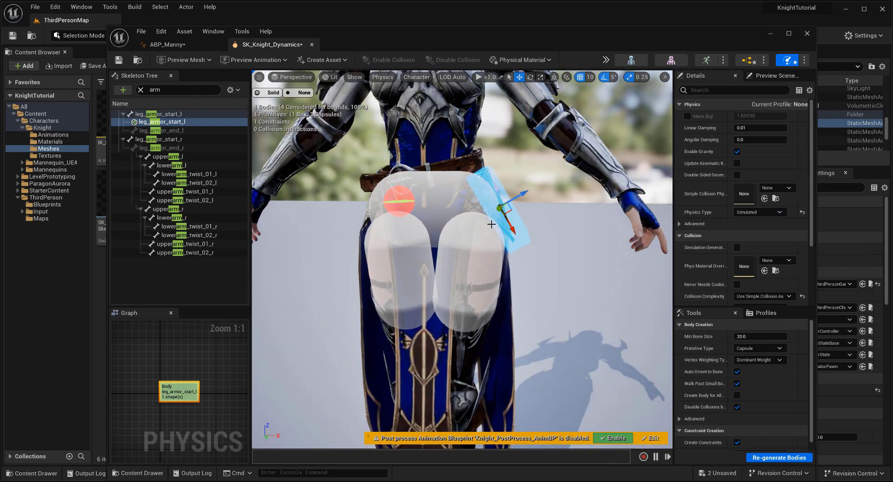
- Clear the skeleton tree filter and hide the bones so that only the physics bodies are listed
left_click(141, 90)
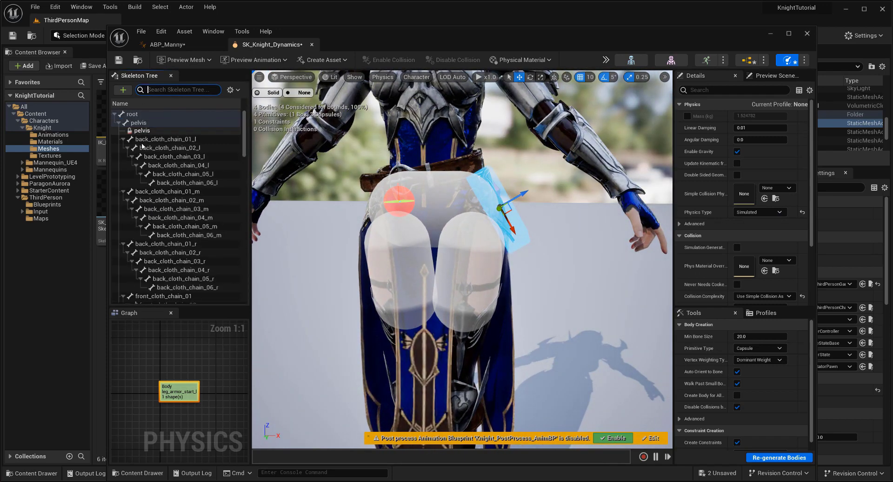
left_click(232, 89)
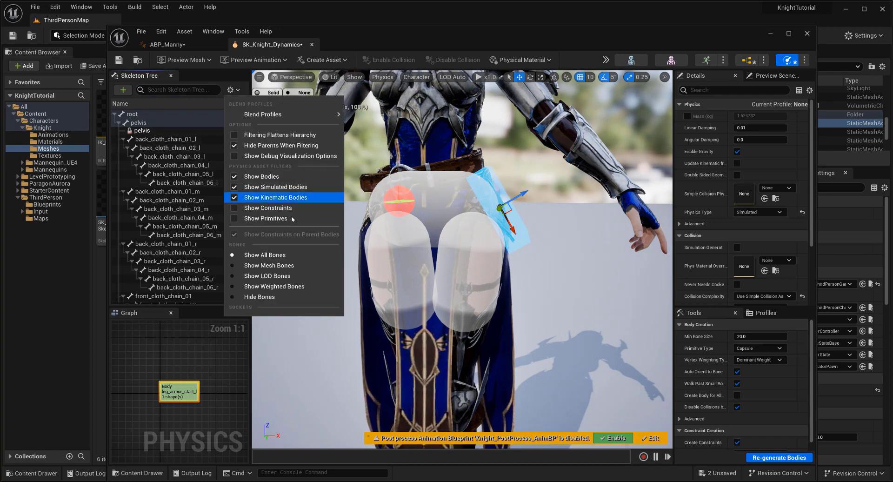
left_click(274, 255)
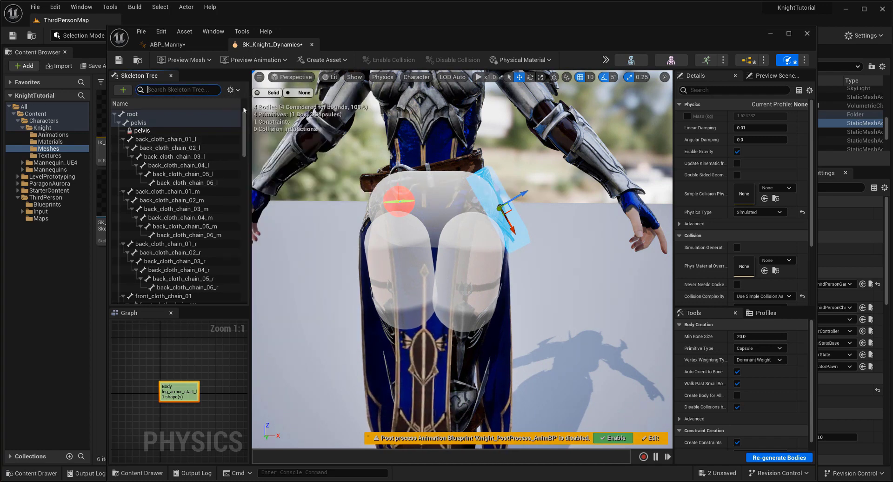
left_click(232, 89)
left_click(274, 296)
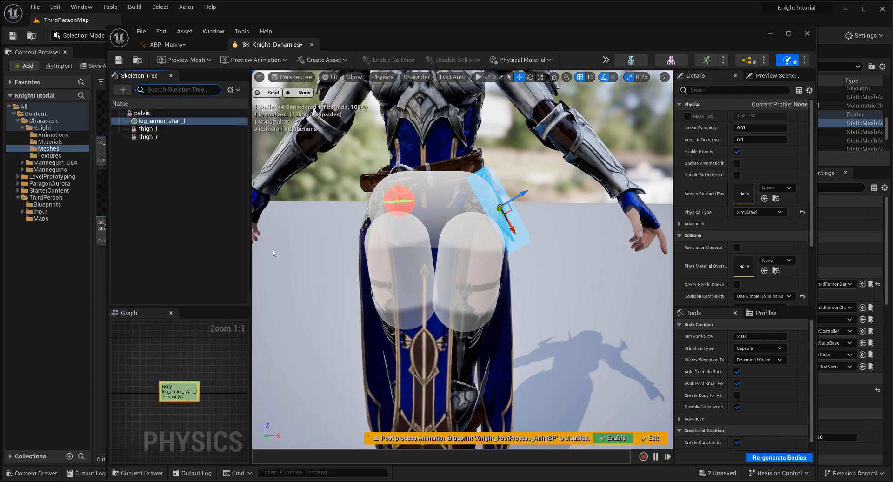
- Select the pelvis body in the skeleton tree and open its body commands
left_click(159, 114)
right_click(159, 117)
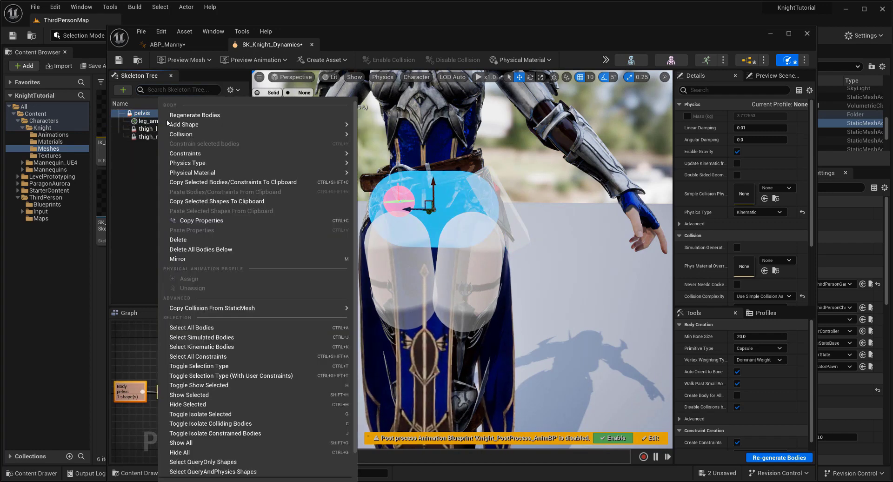
- Create a constraint between the pelvis body and the leg_armor_start_l body
mouse_move(223, 154)
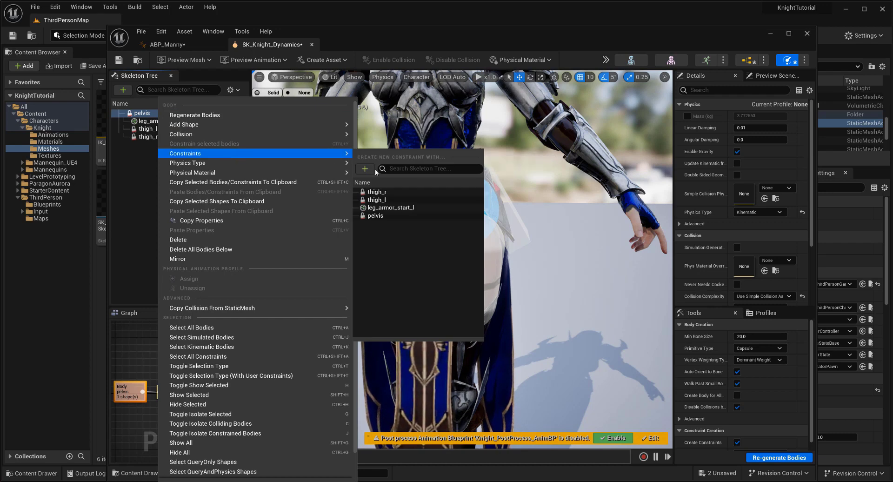
left_click(405, 208)
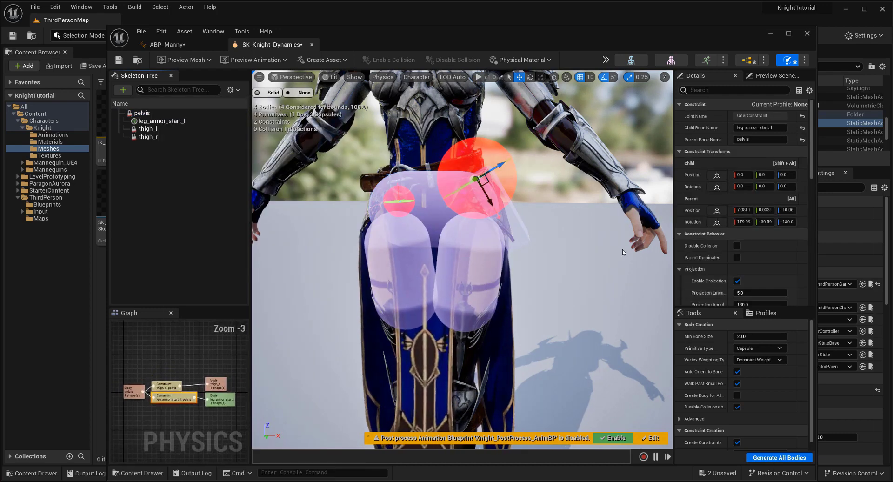
- Preview the physics simulation with the leg armor constrained, look at the pelvis body's constraint options, and stop the simulation
left_click(606, 60)
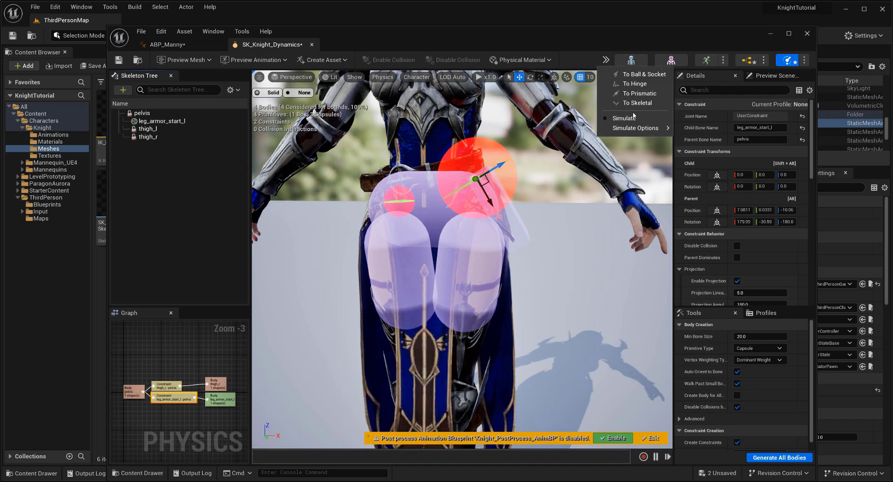
left_click(624, 120)
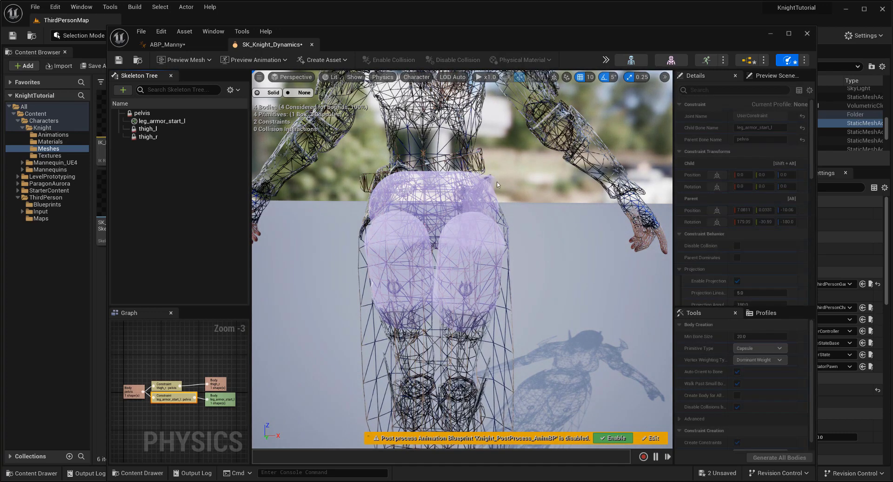
left_click(162, 116)
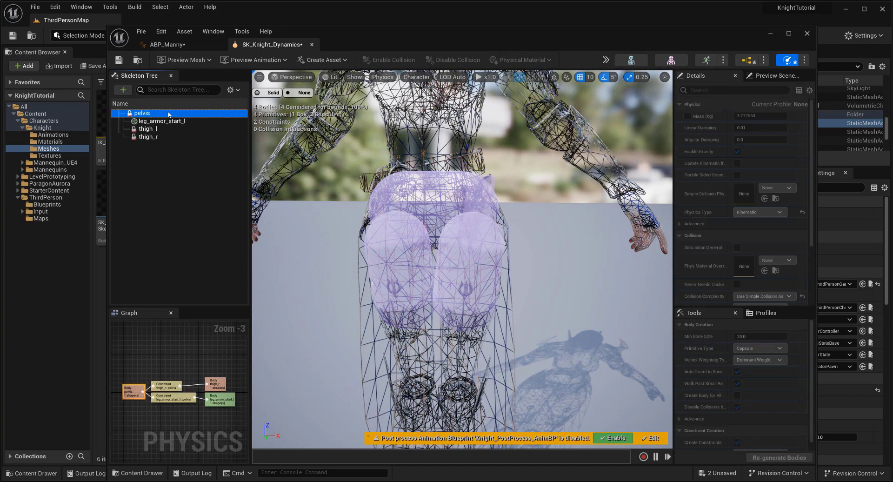
right_click(158, 115)
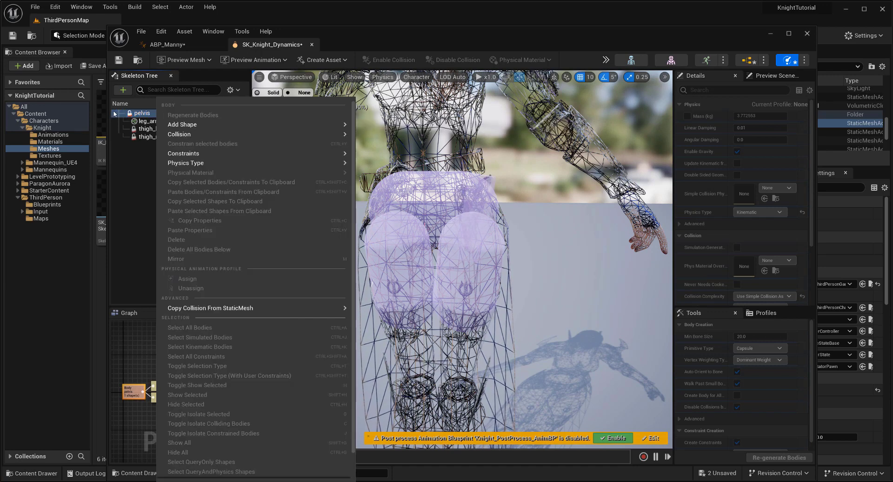
mouse_move(335, 153)
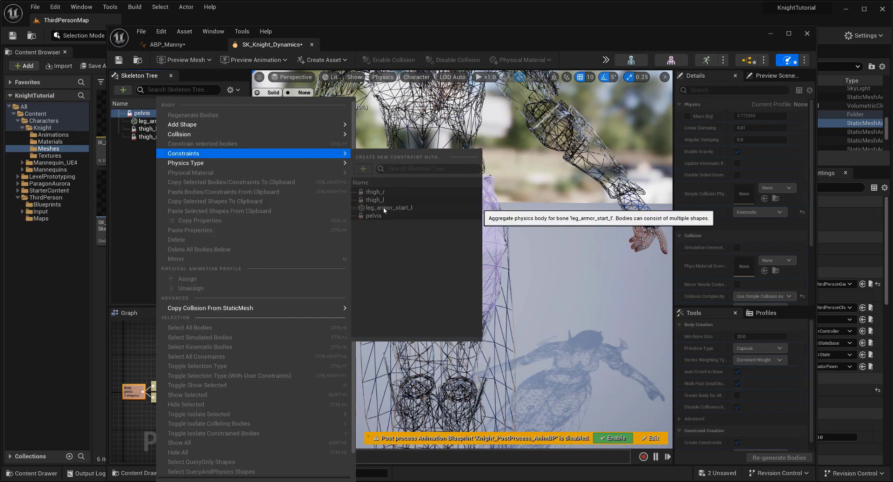
left_click(605, 63)
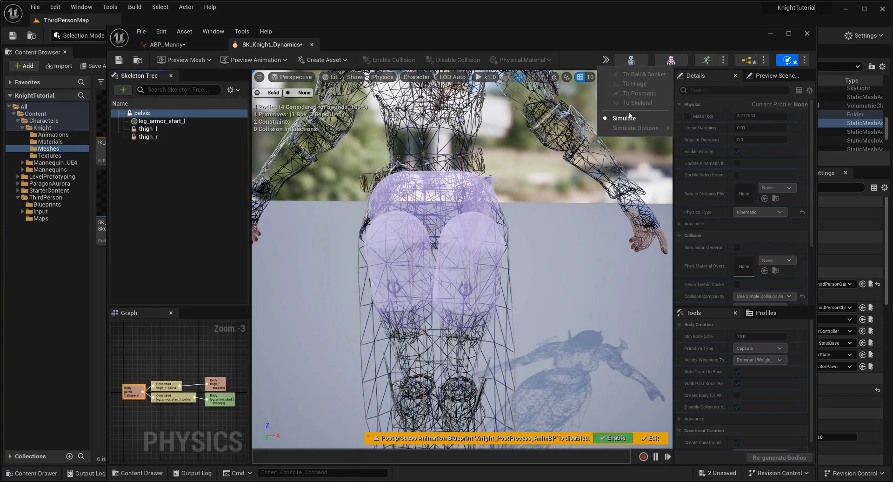
left_click(627, 118)
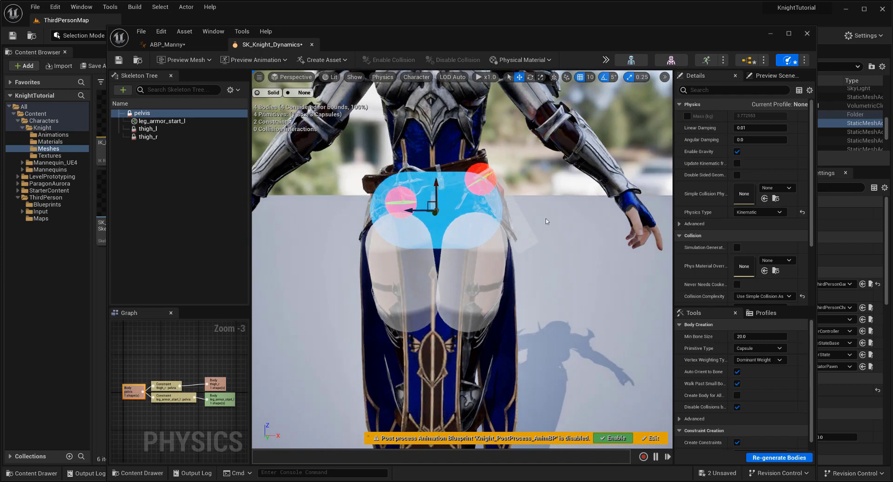
- Inspect the leg armor and thigh bodies up close, running the simulation once more to check how they interact
scroll(515, 200, "up", 4)
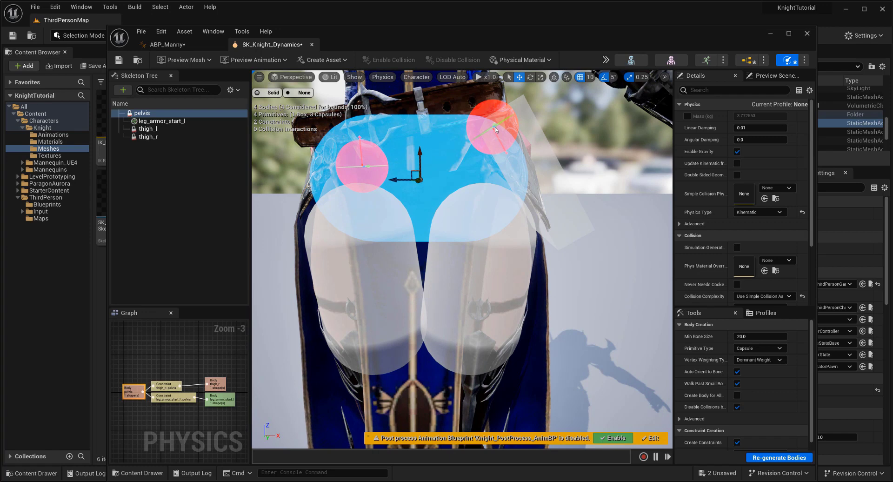
left_click_drag(517, 122, 472, 134, "alt")
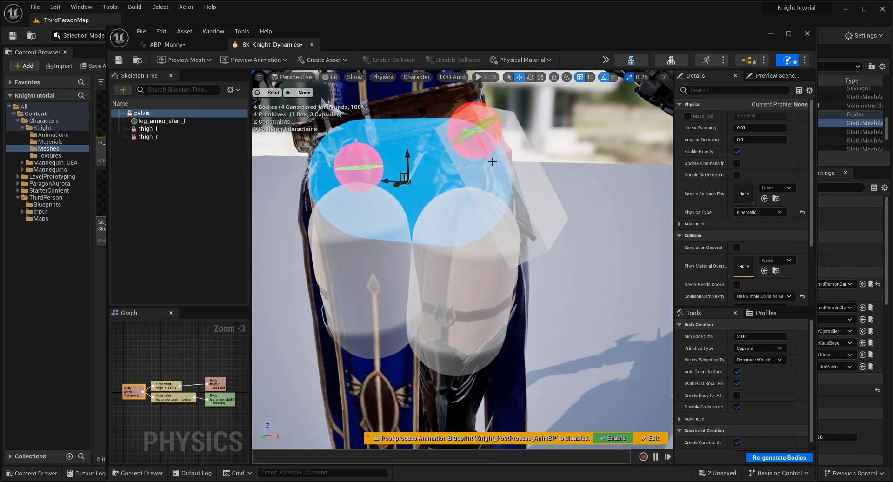
left_click_drag(494, 197, 532, 227, "alt")
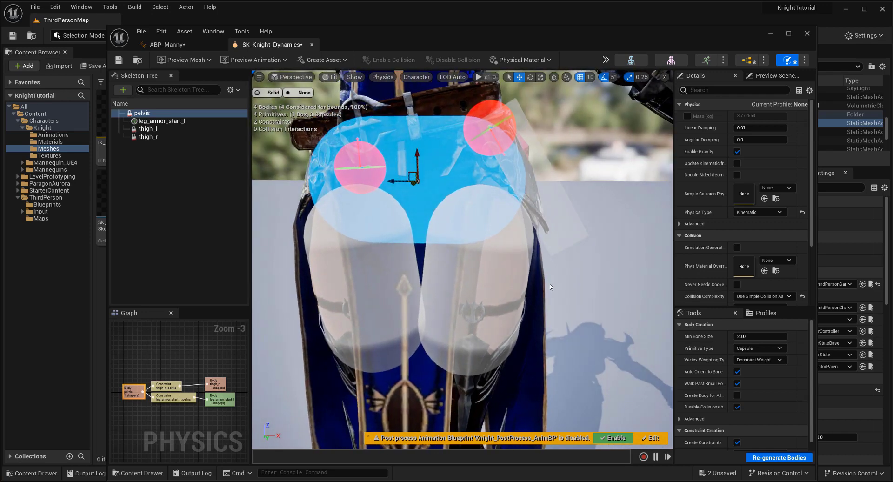
left_click(605, 60)
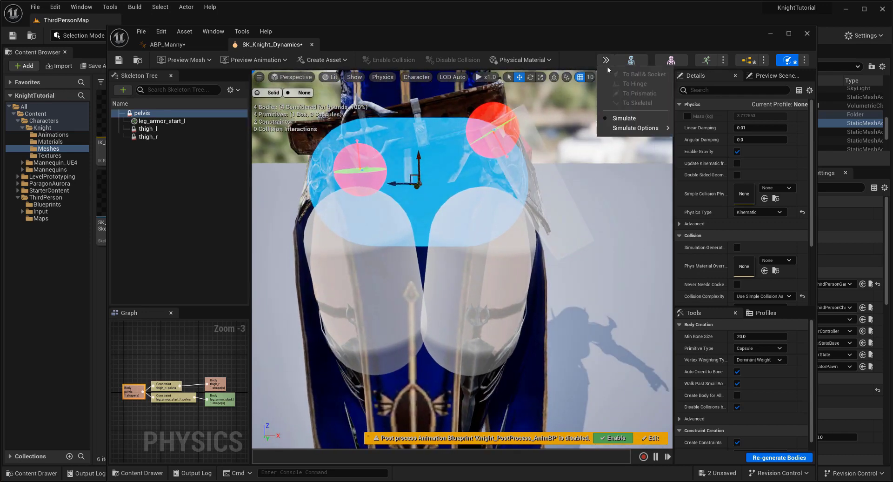
left_click(624, 118)
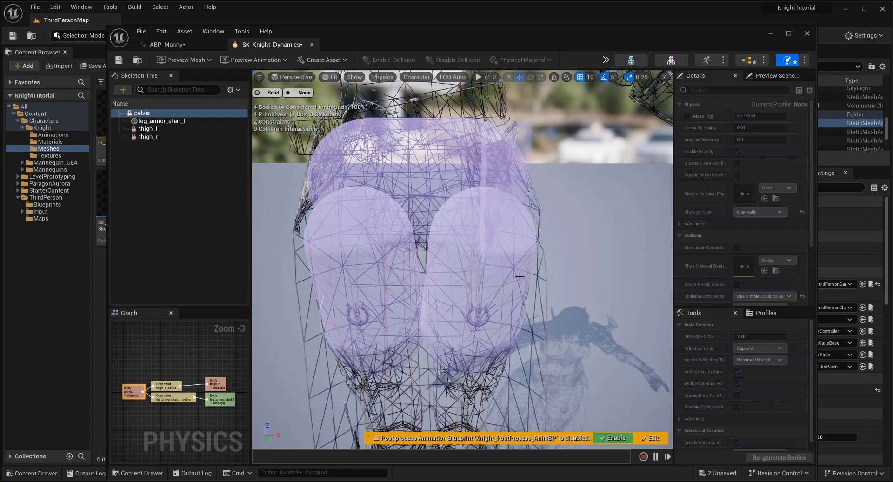
left_click(606, 59)
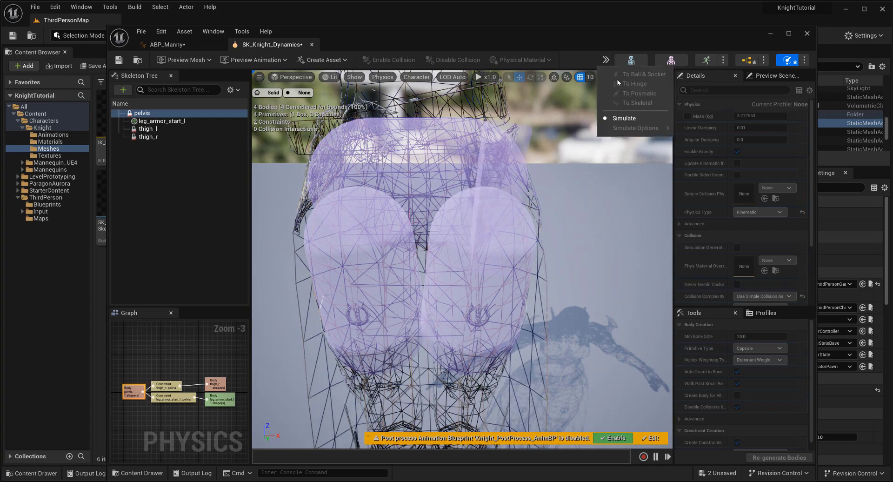
left_click(624, 118)
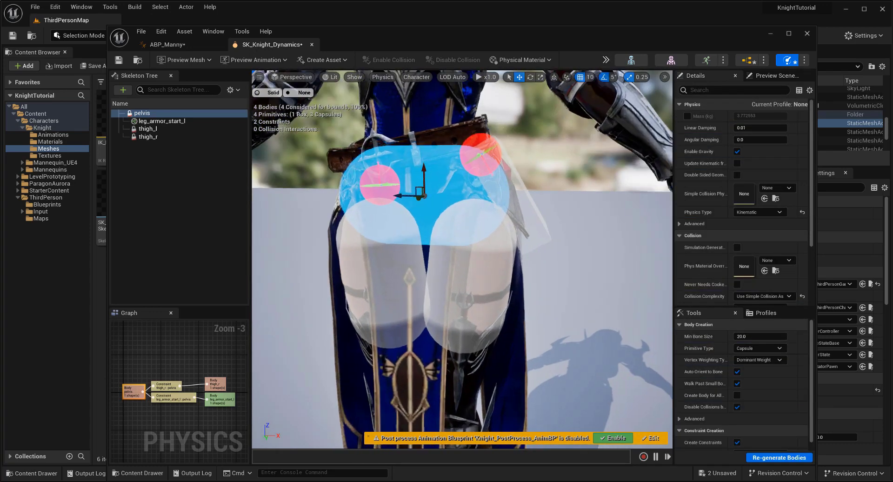
- Enable collision between the leg_armor_start_l and thigh_l bodies and reselect the leg armor body
left_click(564, 210)
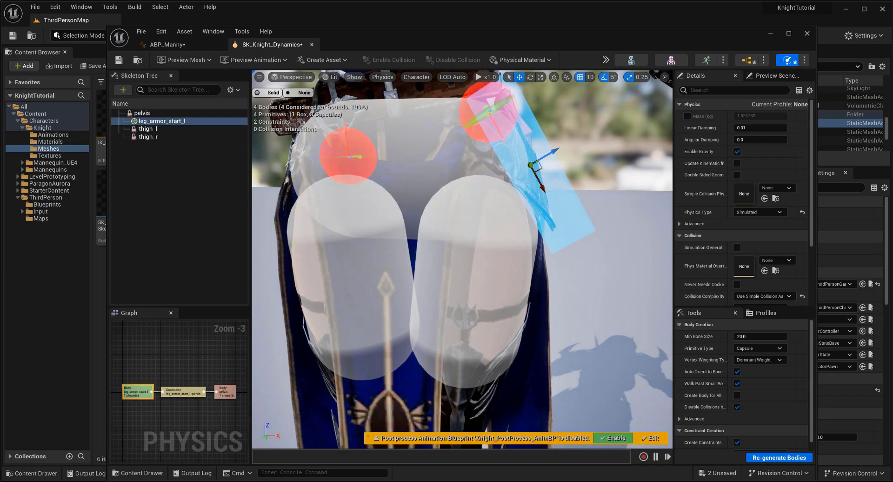
left_click(527, 271, "ctrl")
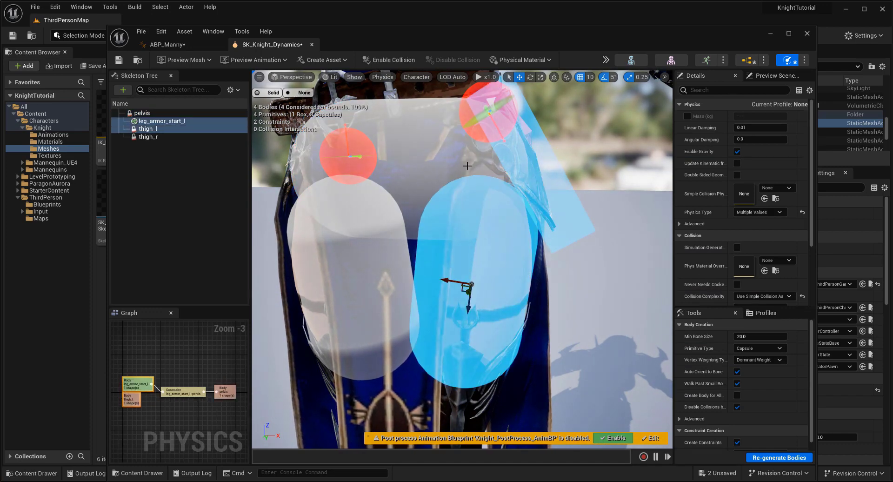
left_click(391, 60)
left_click(554, 216)
left_click(560, 213)
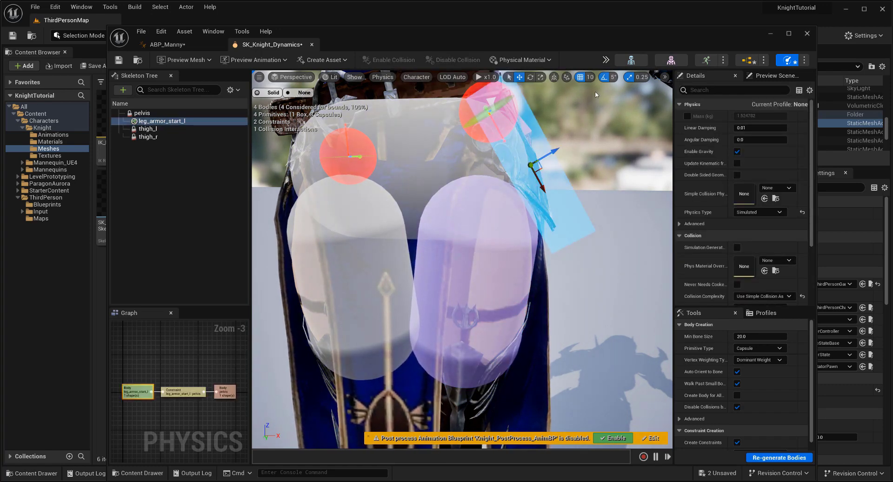
- Simulate to check the leg armor's collision with the thigh, stop the simulation, and inspect the armor body from the side
left_click(606, 60)
left_click(624, 119)
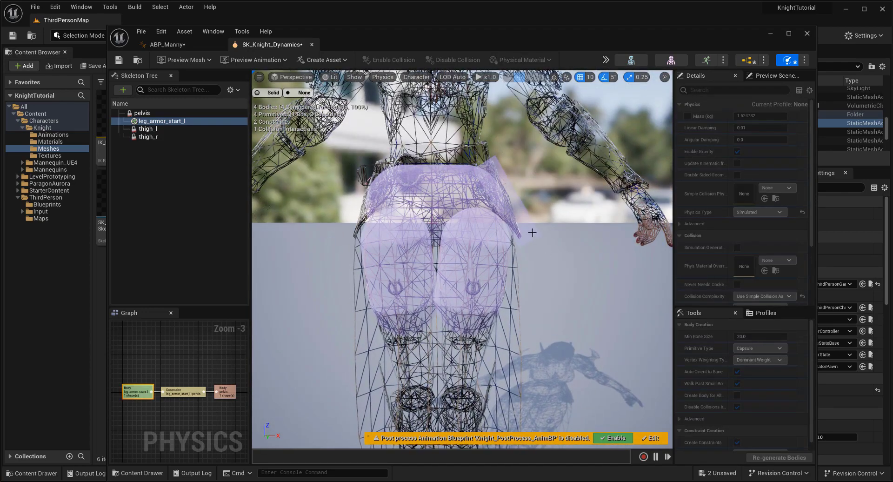
left_click(606, 60)
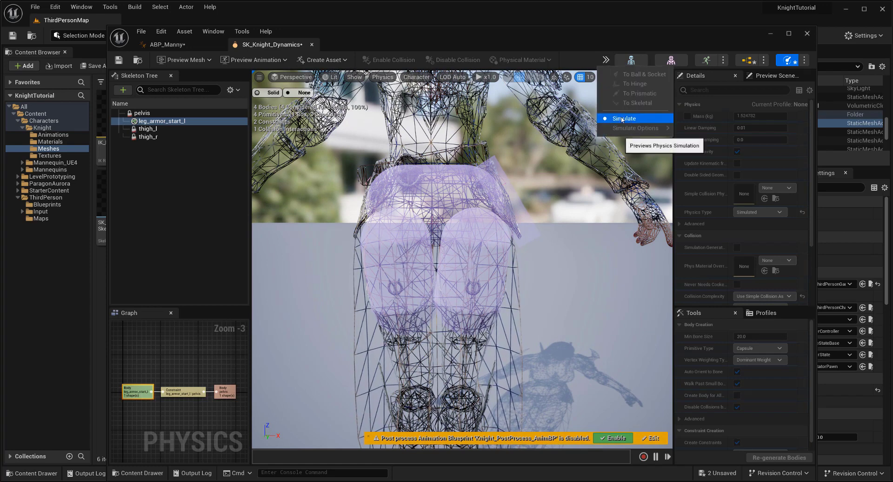
left_click(619, 117)
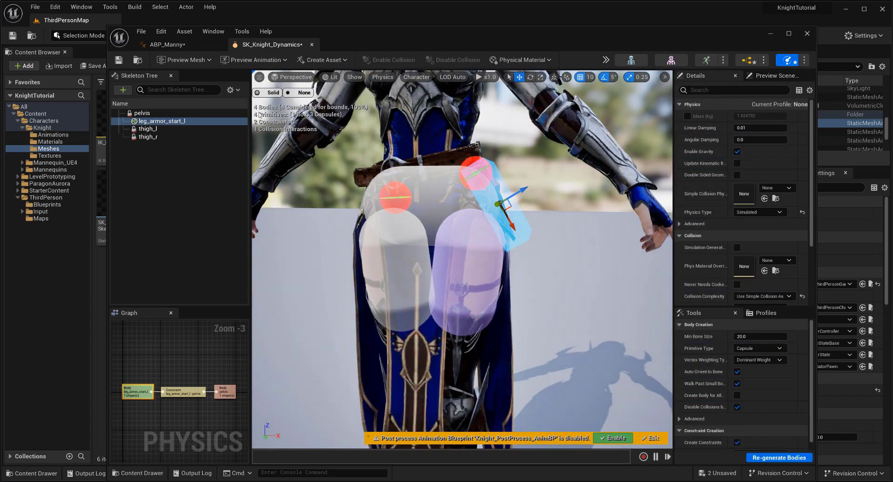
left_click_drag(568, 321, 545, 331, "alt")
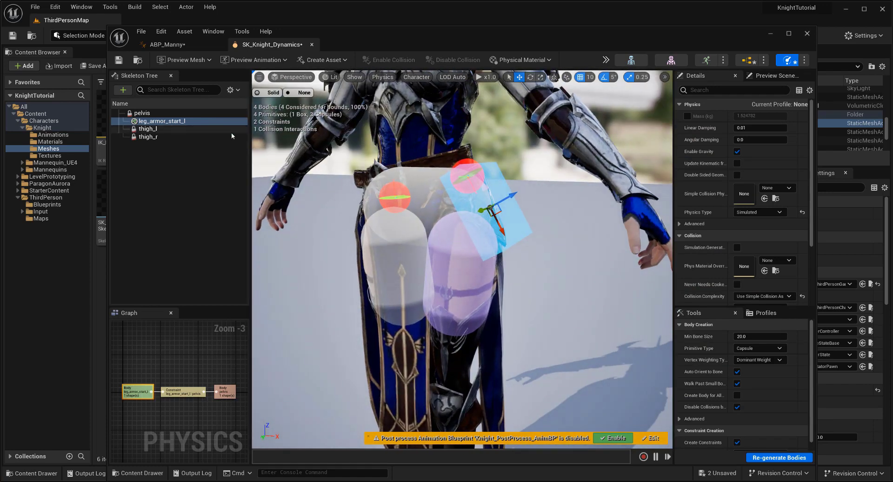
left_click_drag(478, 244, 505, 243, "alt")
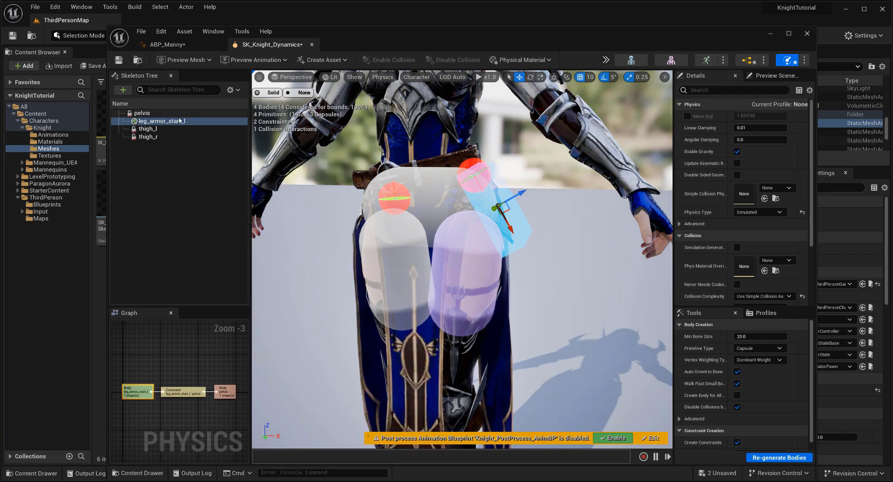
- Show constraints in the skeleton tree and select the pelvis -> leg_armor_start_l constraint
left_click(231, 91)
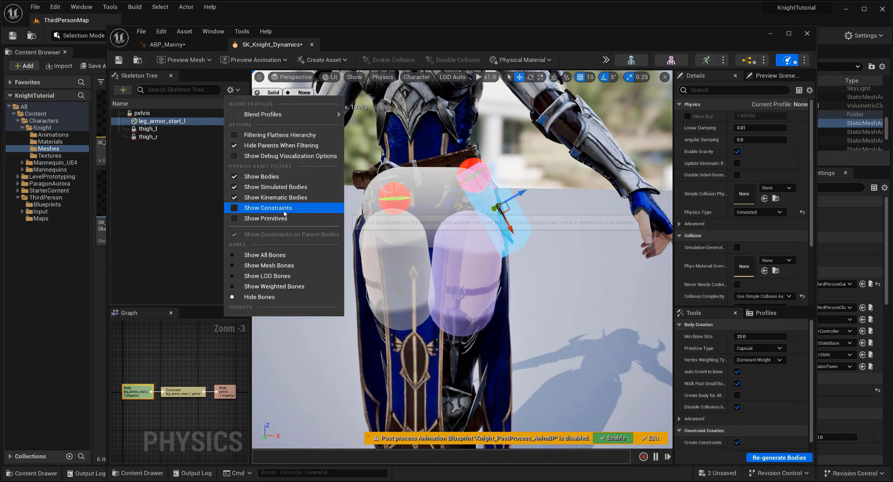
left_click(268, 208)
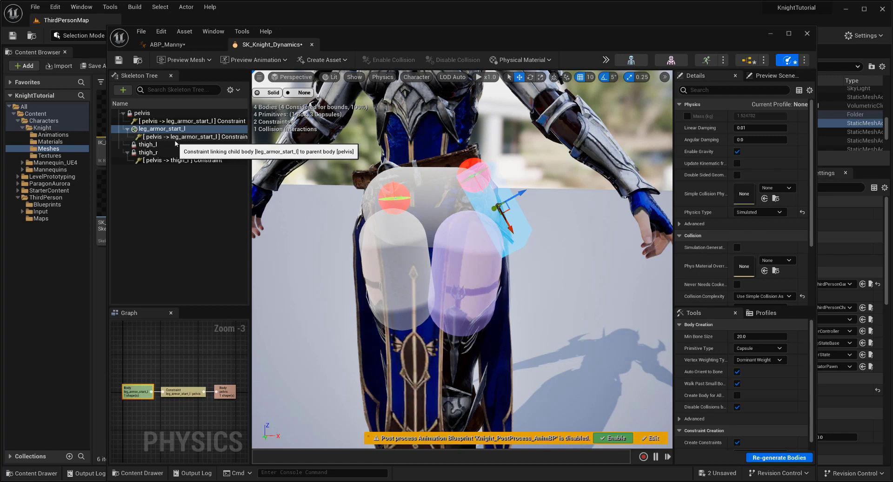
left_click(193, 124)
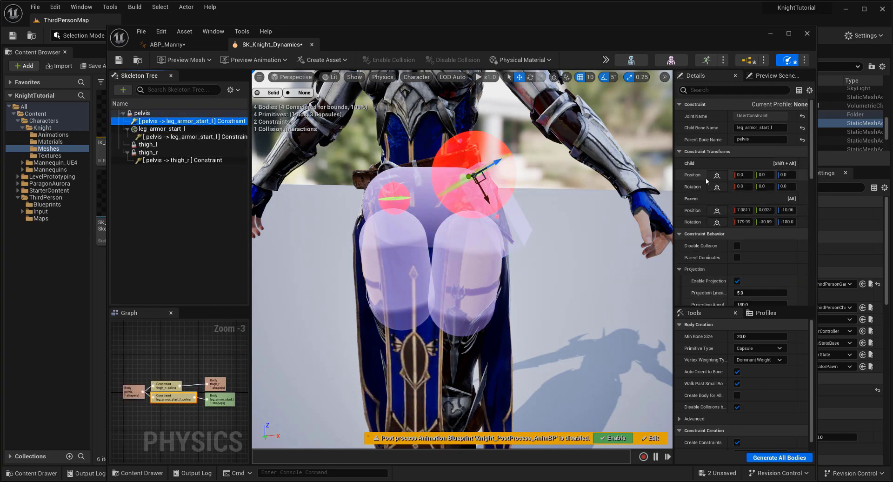
- Set both Swing 1 Motion and Swing 2 Motion of the leg armor constraint to Locked
scroll(707, 181, "down", 8)
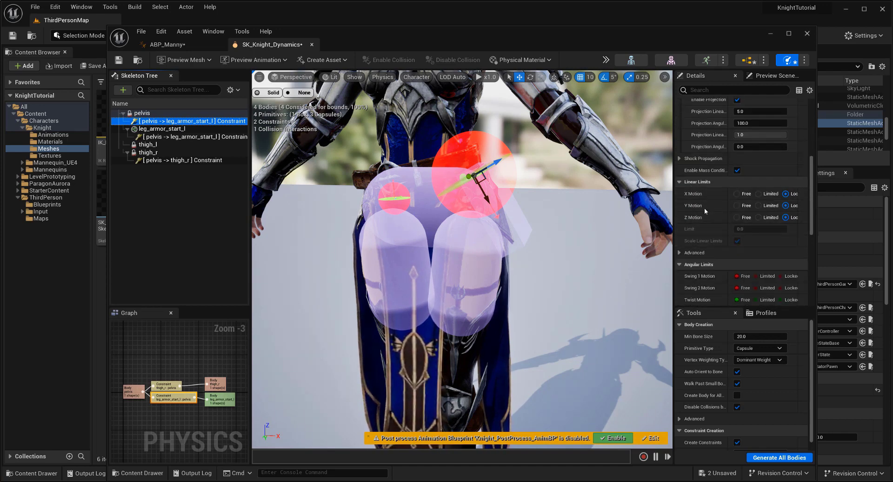
scroll(707, 209, "down", 2)
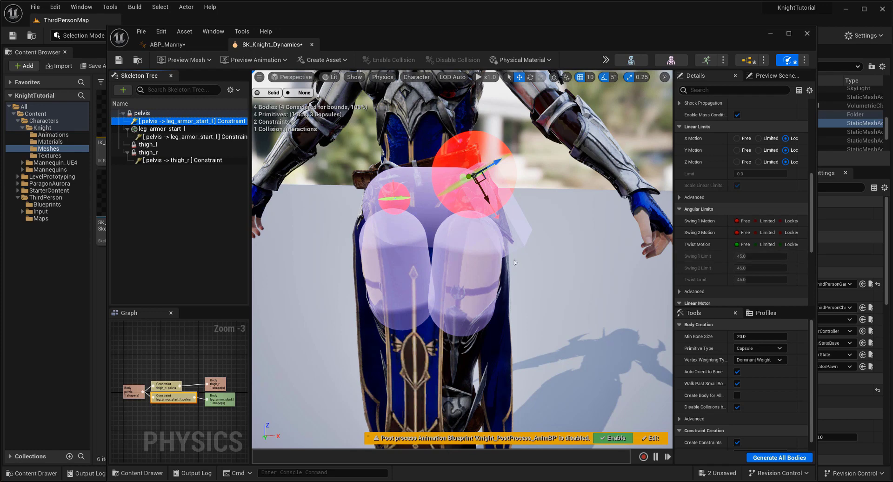
left_click_drag(514, 260, 386, 256, "alt")
left_click(792, 220)
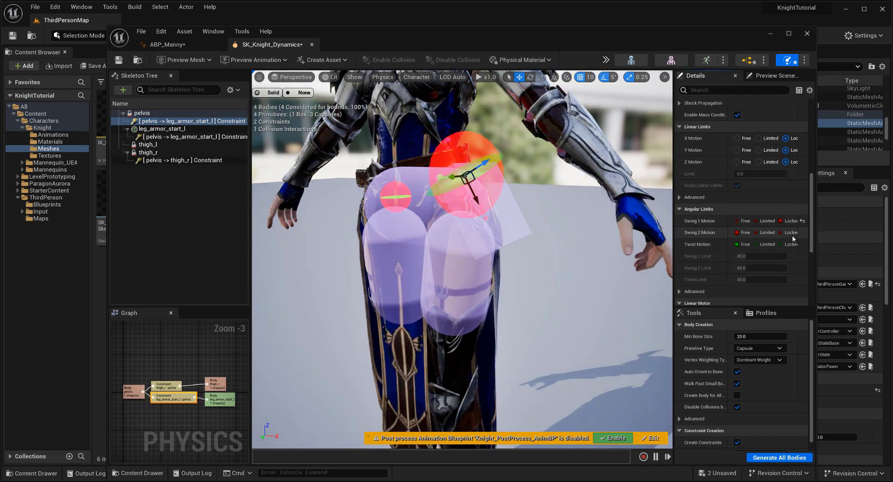
left_click(788, 233)
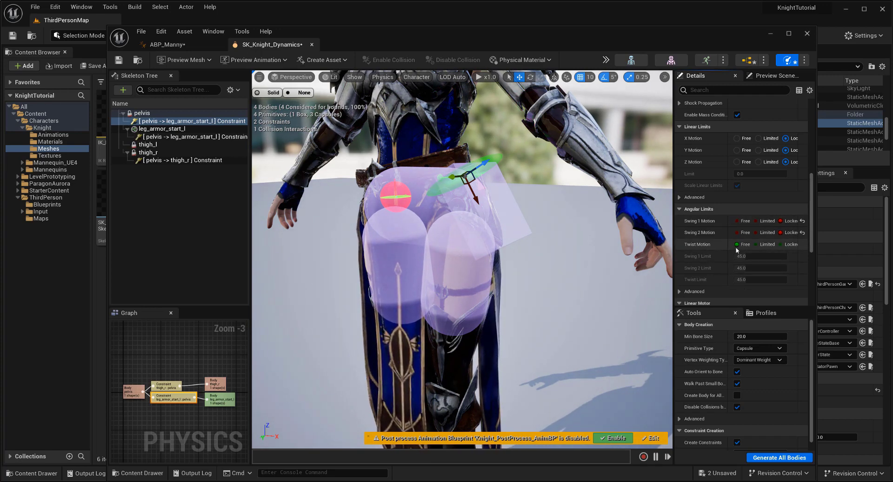
- Set the leg armor constraint's Twist Motion to Limited with a Twist Limit of 20
left_click(763, 245)
left_click(758, 279)
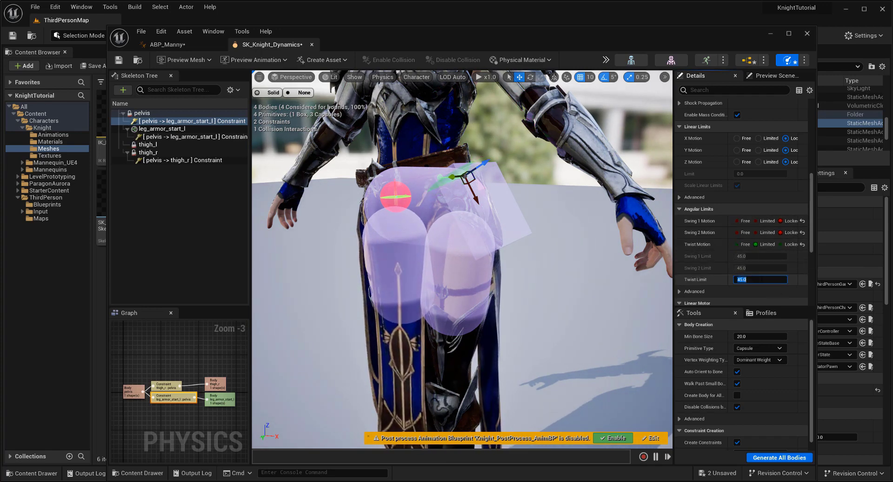
type("20")
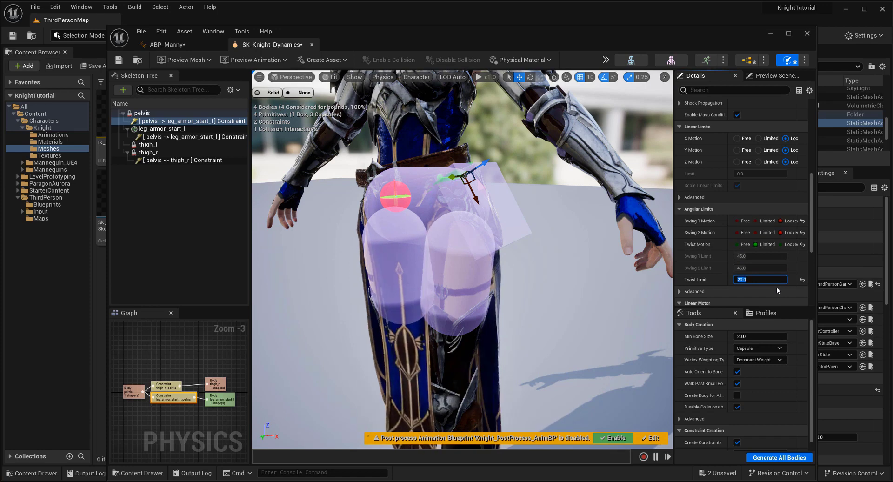
key("Return")
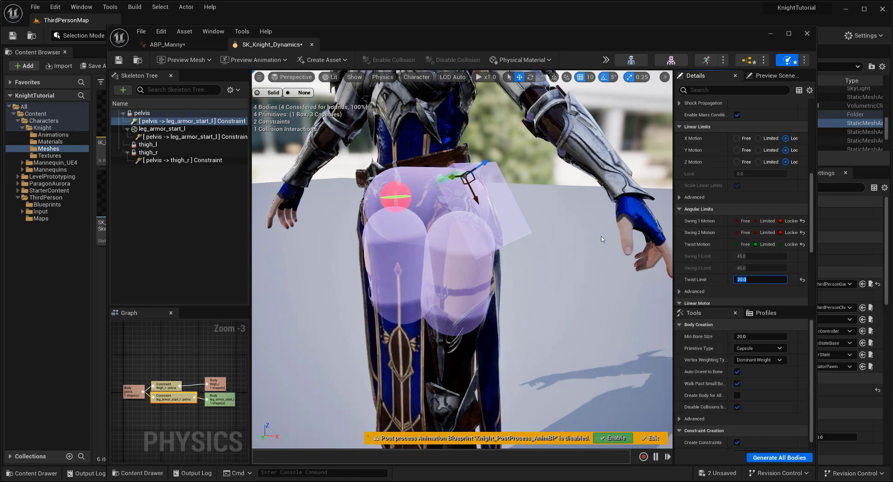
- Set the Swing 2 Motion of the pelvis -> leg_armor_start_l constraint to Limited
left_click(765, 233)
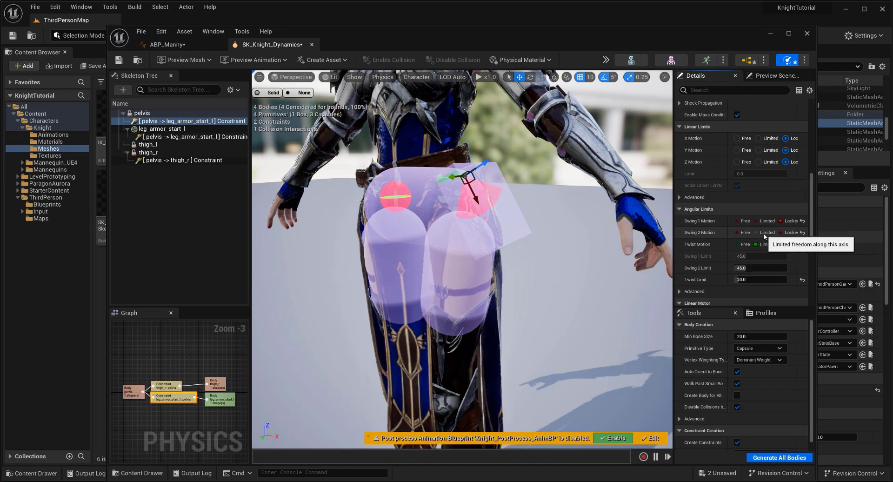
left_click(763, 269)
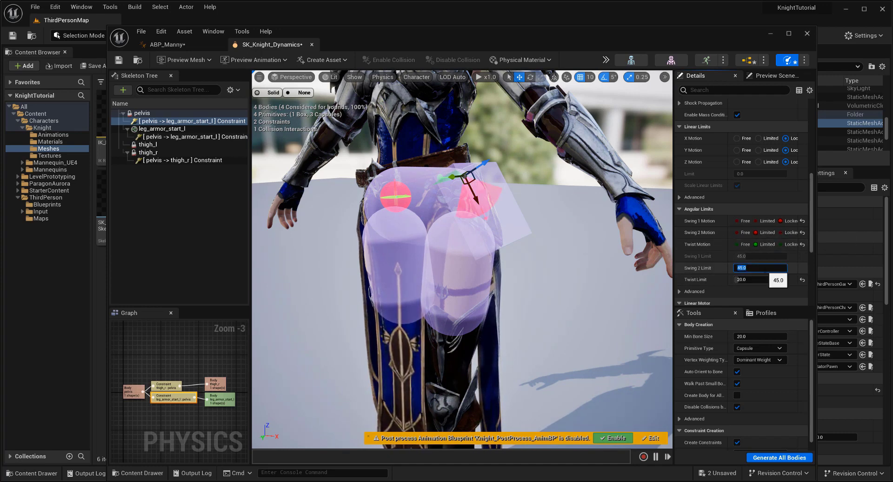
- Filter the details by "dam" and examine the damping settings of the leg armor constraint and the leg_armor_start_l body
scroll(723, 261, "down", 5)
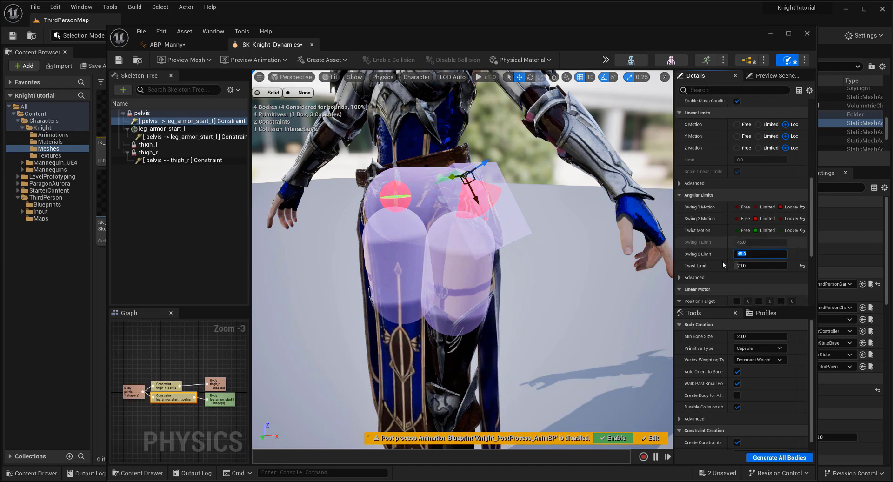
scroll(723, 264, "down", 3)
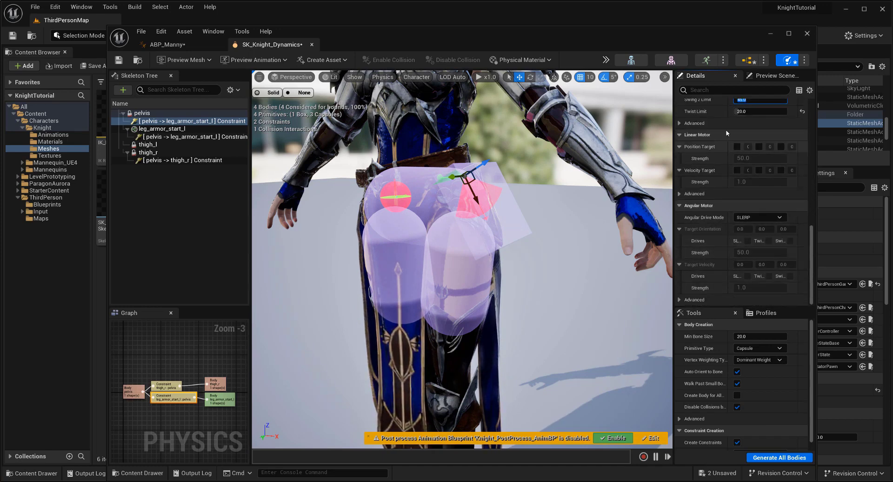
type("am")
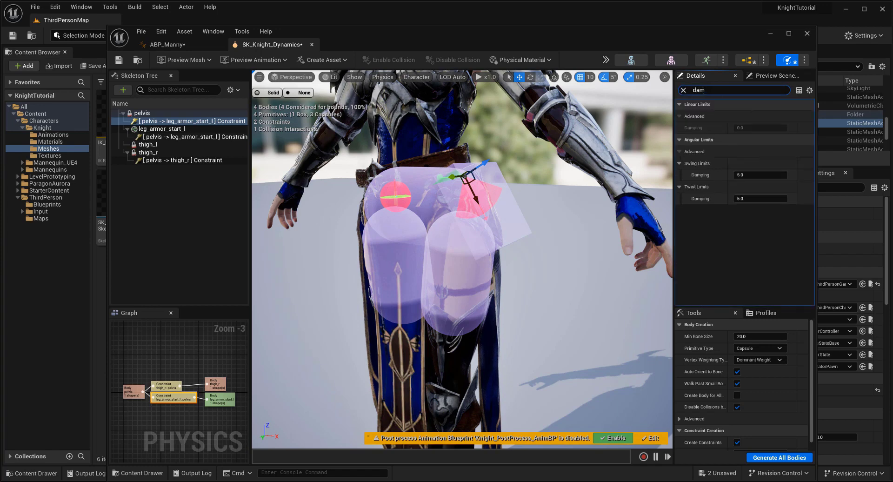
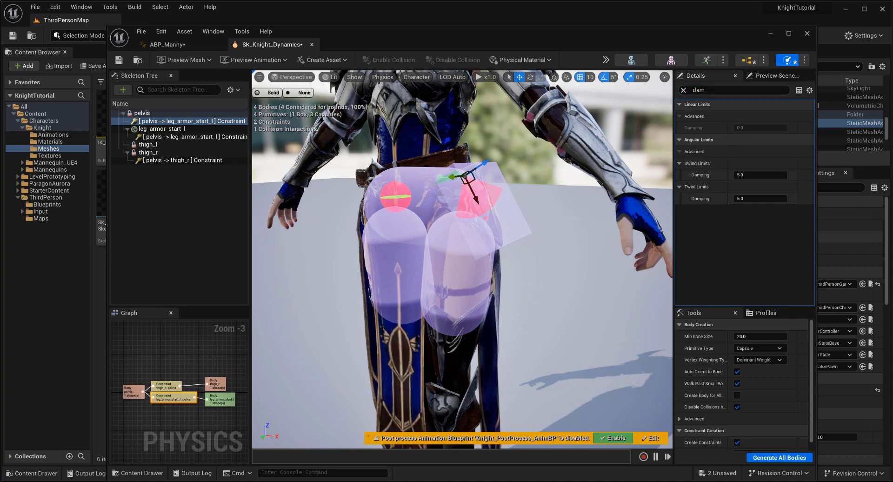
left_click(510, 223)
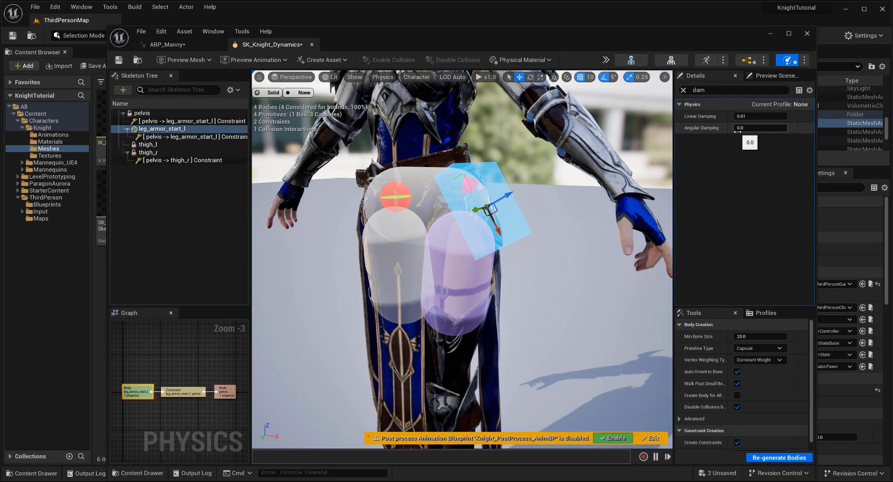
- In ABP_Manny, set the RigidBody node's Override Physics Asset to SK_Knight_Dynamics and compile the blueprint
left_click(166, 45)
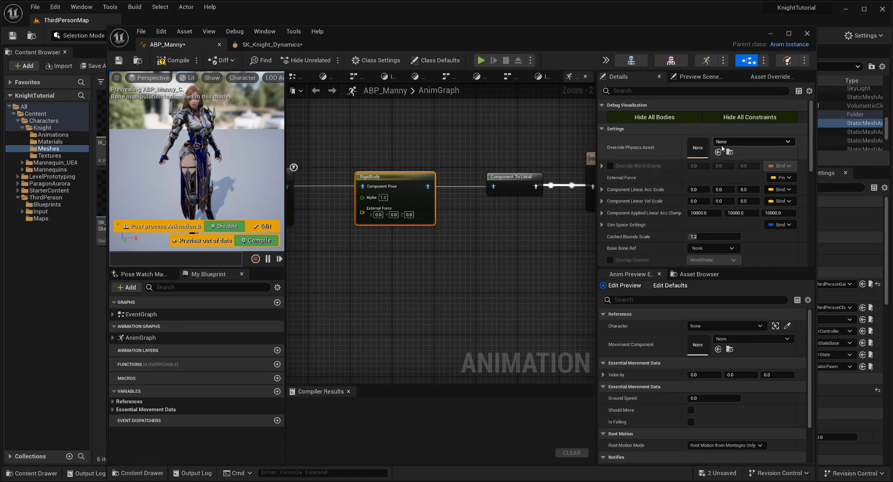
left_click(749, 141)
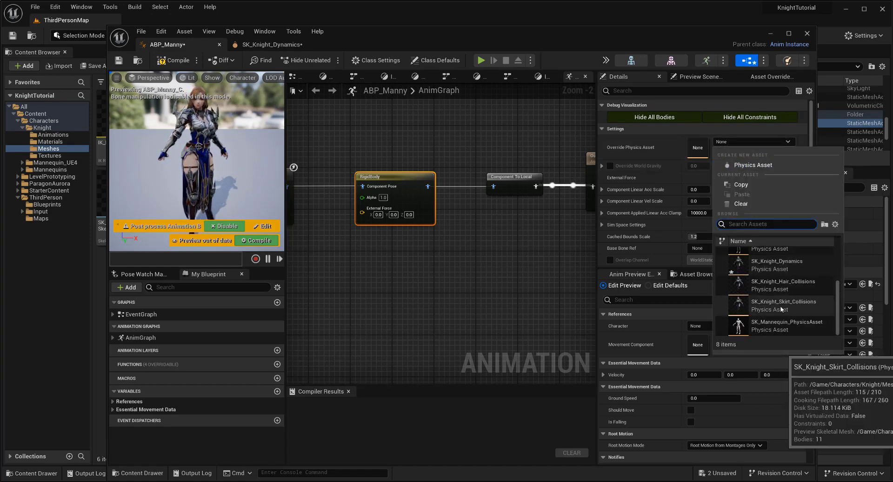
left_click(789, 270)
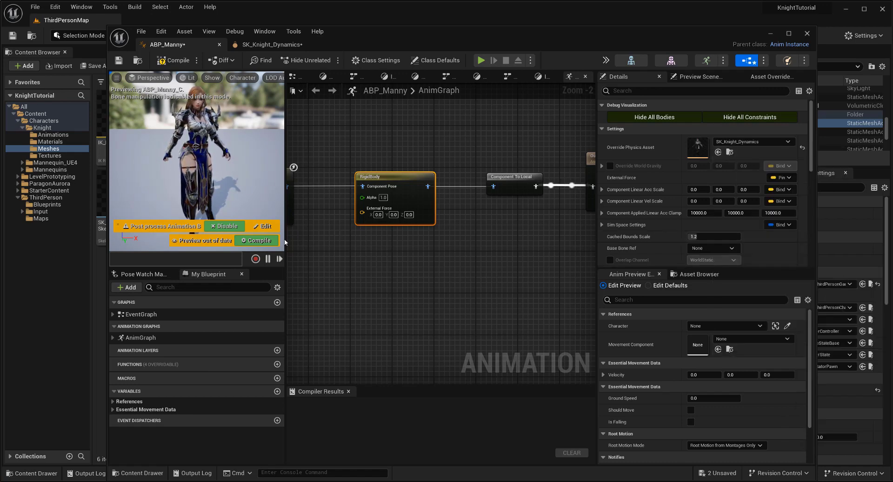
left_click(258, 240)
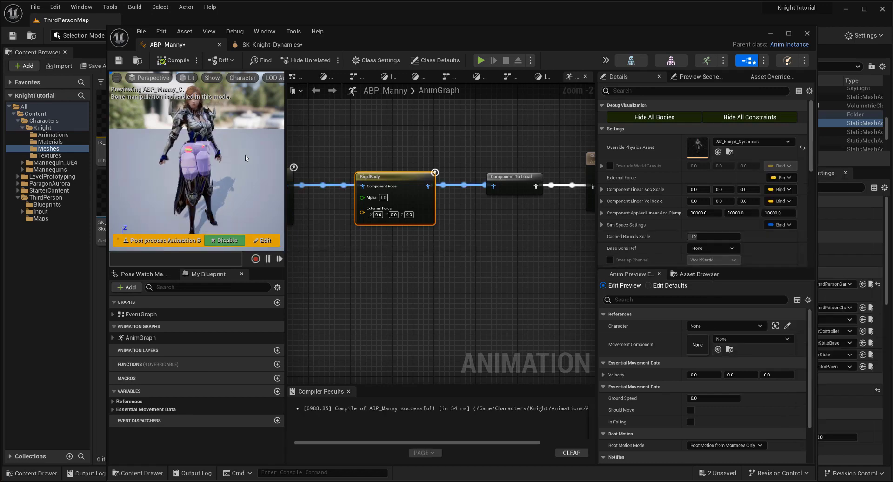
left_click(336, 137)
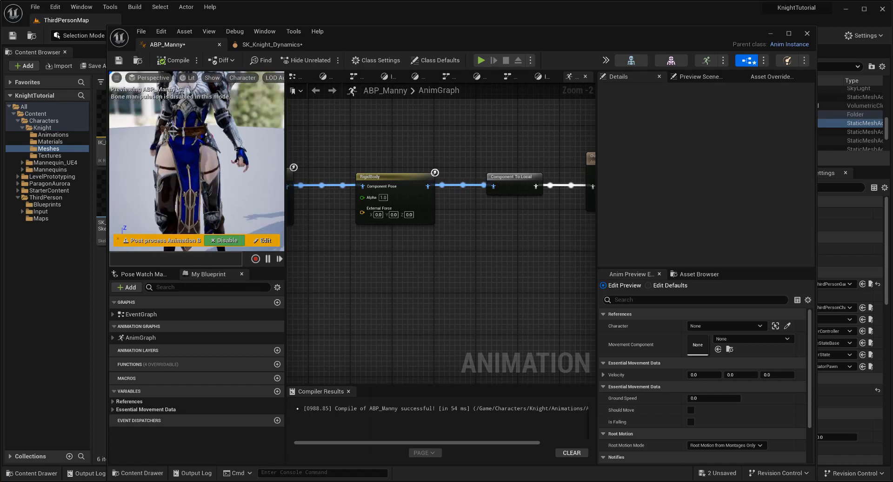
- Play the level, run and jump with the knight to examine how the leg armor and skirt move, and stop playing
left_click(770, 34)
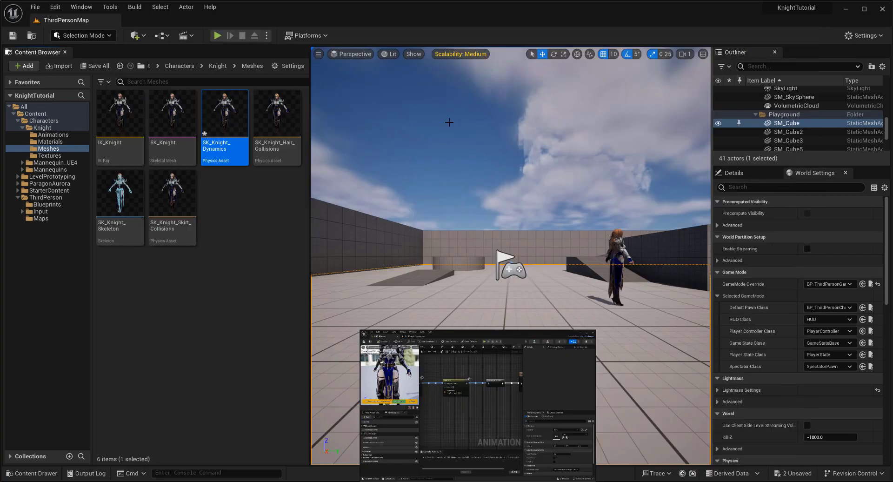
left_click(217, 36)
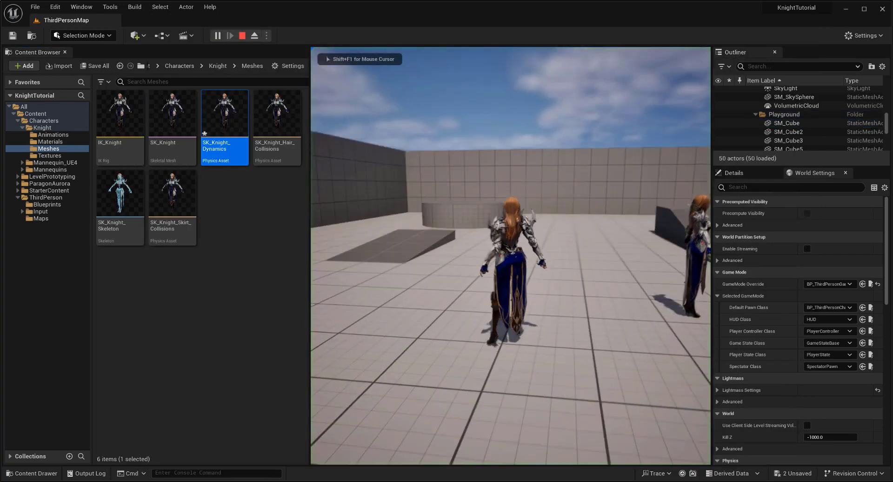
key("a")
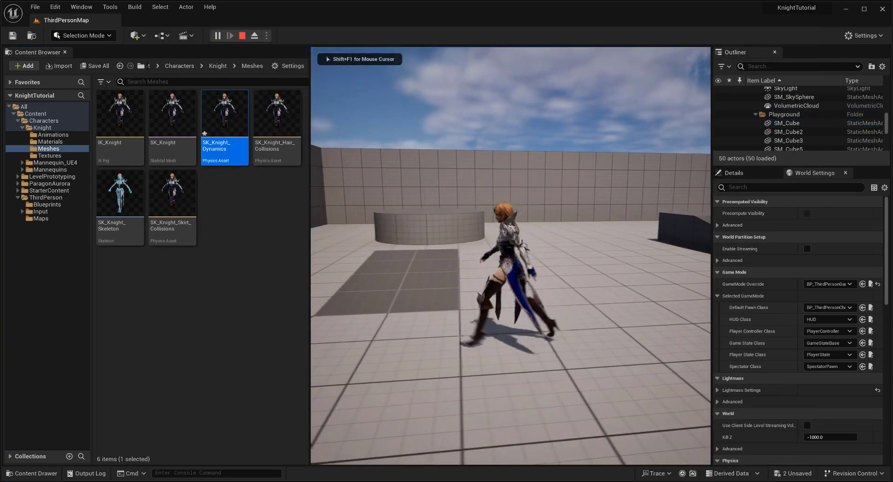
key("space")
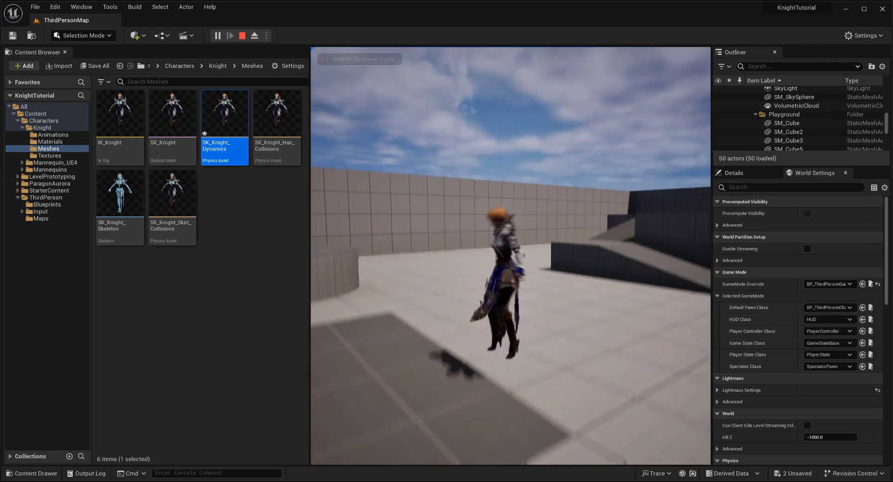
key("w")
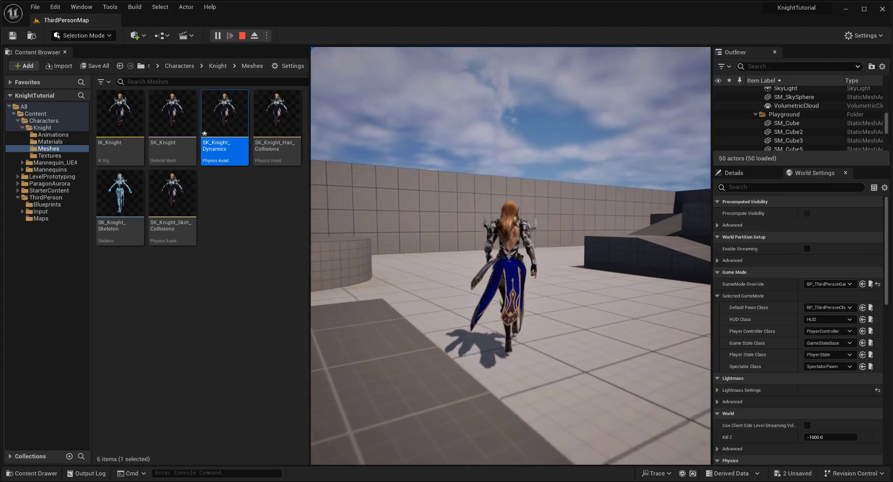
key("space")
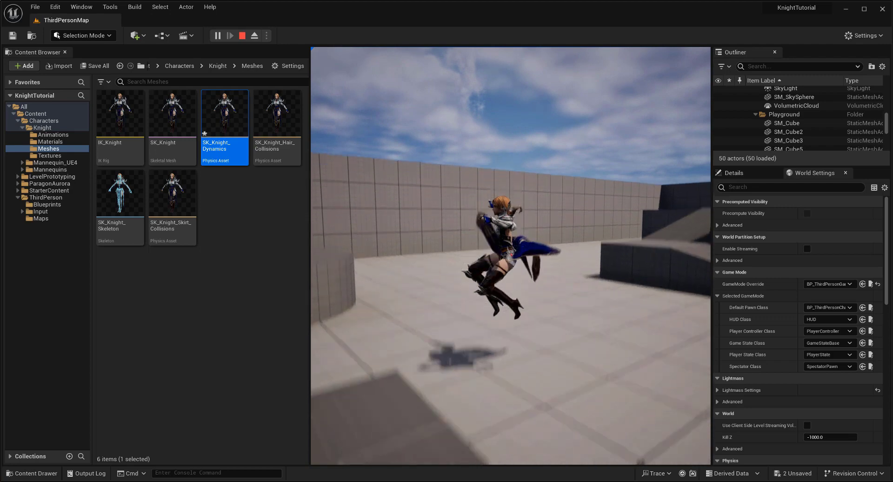
key("a")
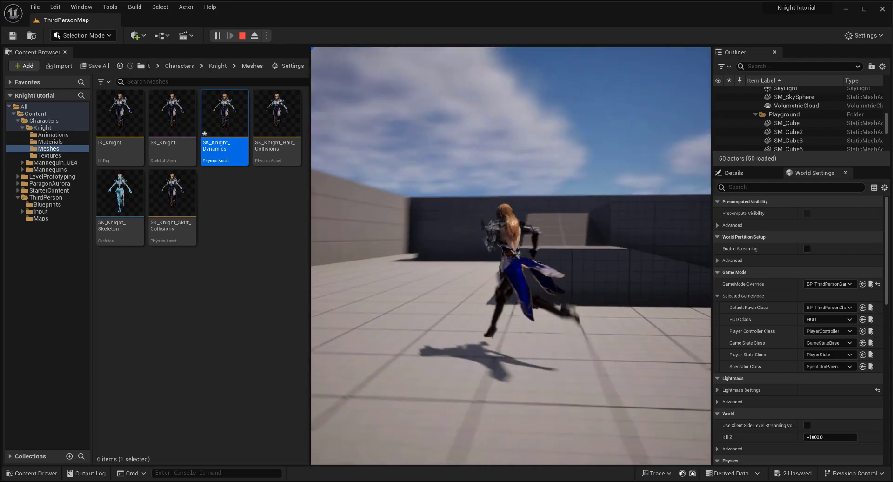
key("w")
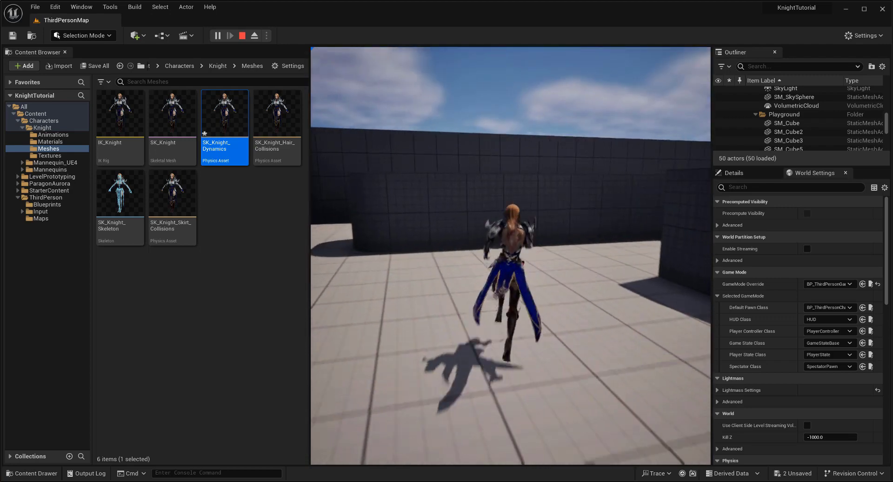
key("w")
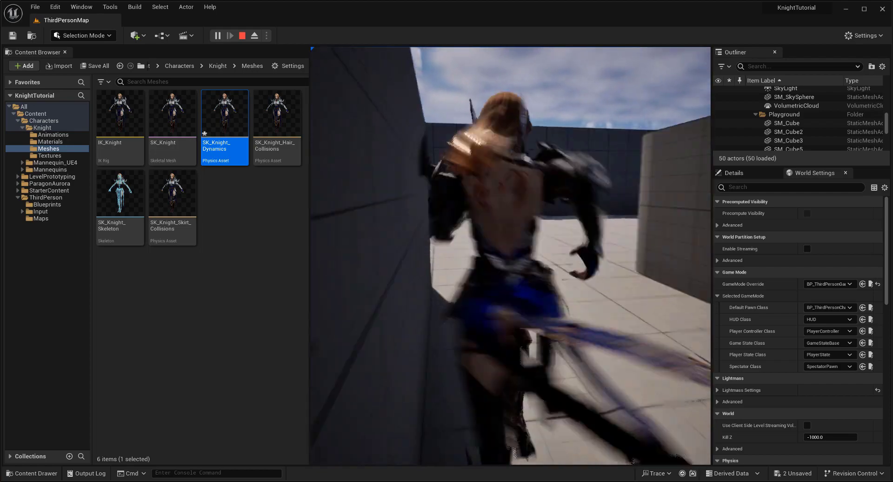
key("a")
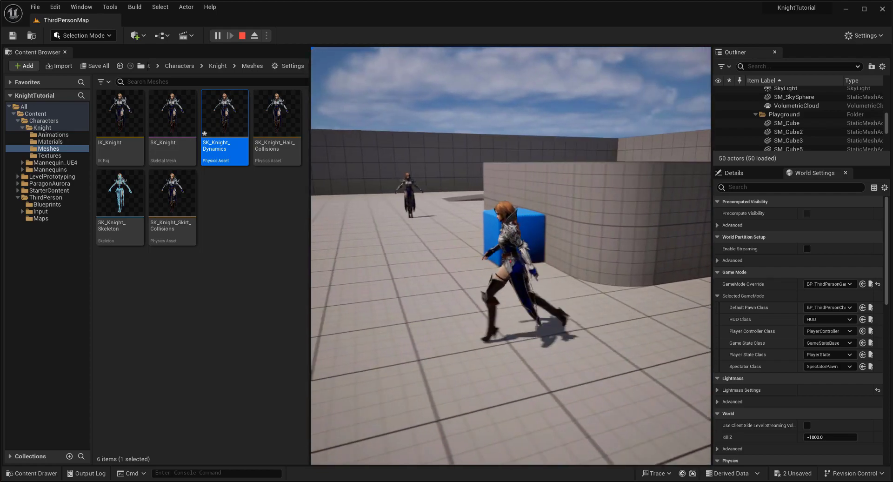
key("w")
key("a")
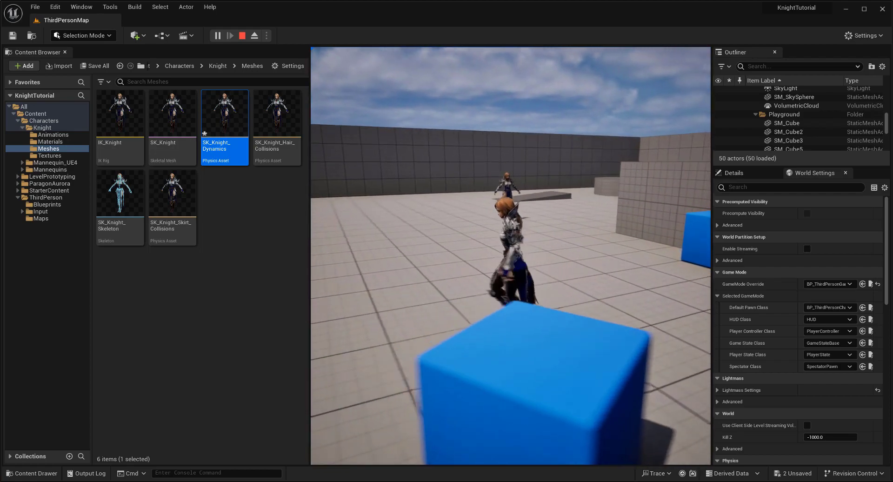
key("Escape")
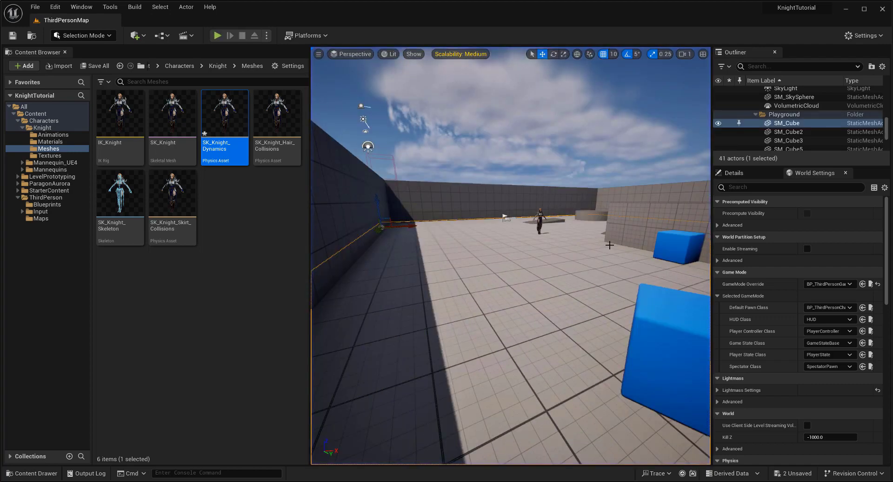
- Open the SK_Knight skeletal mesh, activate cloth painting and select the SK_Knight_Clothing_0 clothing data for its Max Distance mask
double_click(187, 127)
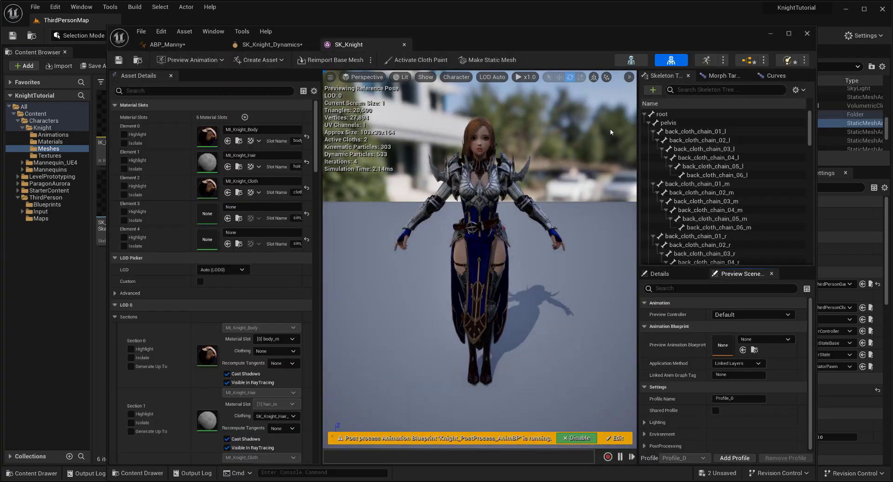
left_click_drag(542, 262, 372, 114, "alt")
left_click(418, 59)
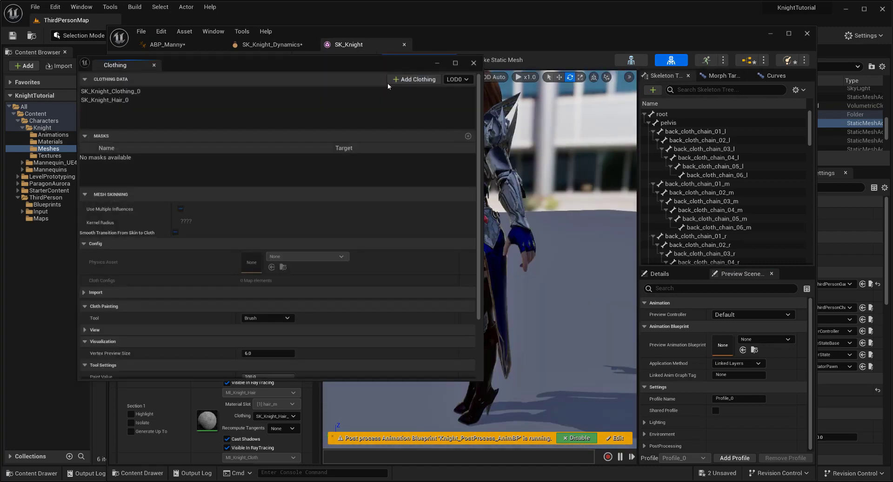
left_click(146, 94)
left_click_drag(242, 65, 100, 59)
scroll(481, 259, "up", 5)
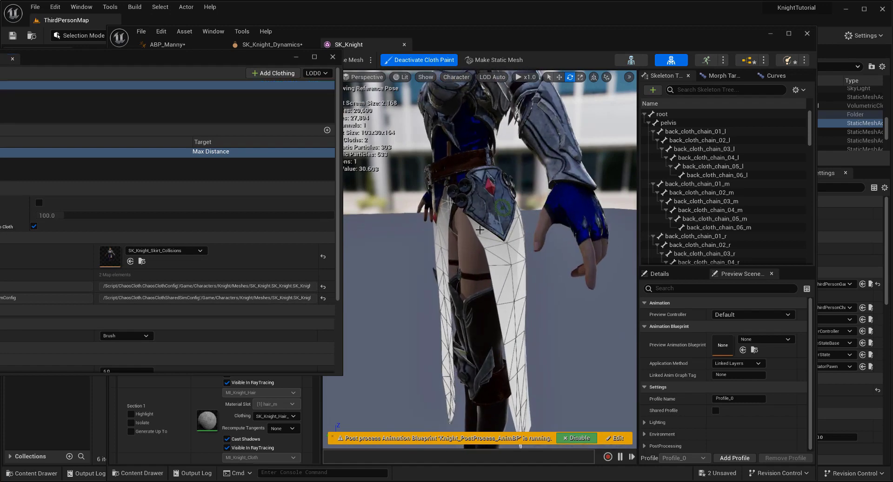
- Paint the upper skirt cloth beneath the leg armor plates with the Brush at a Max Distance paint value of 0
scroll(206, 289, "down", 4)
scroll(206, 288, "down", 3)
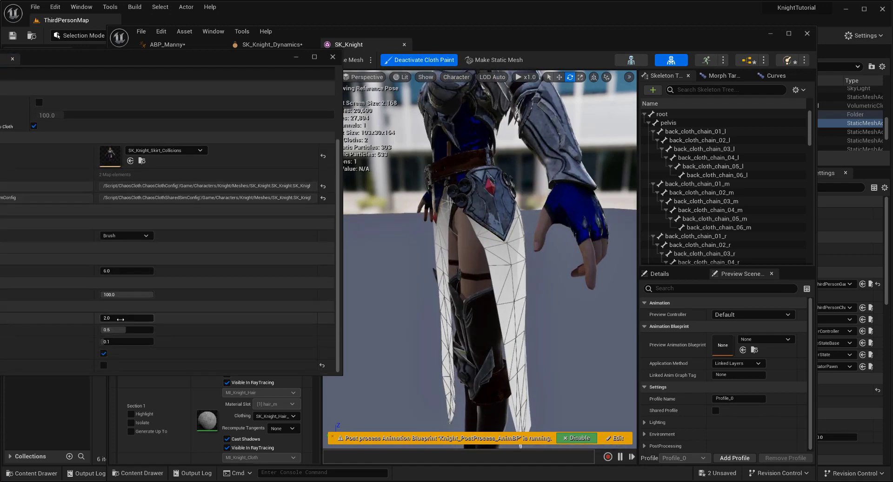
left_click_drag(119, 297, 98, 297)
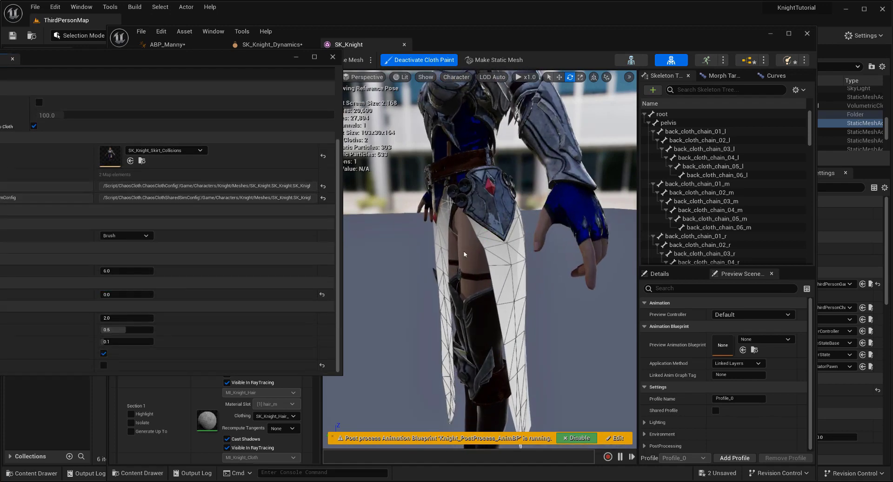
scroll(523, 236, "up", 3)
mouse_move(494, 218)
left_mouse_down()
mouse_move(479, 219)
mouse_move(474, 199)
mouse_move(453, 199)
mouse_move(484, 191)
mouse_move(484, 169)
mouse_move(453, 188)
mouse_move(406, 187)
mouse_move(459, 198)
mouse_move(467, 210)
mouse_move(524, 202)
mouse_move(481, 201)
mouse_move(466, 186)
mouse_move(469, 198)
left_mouse_up()
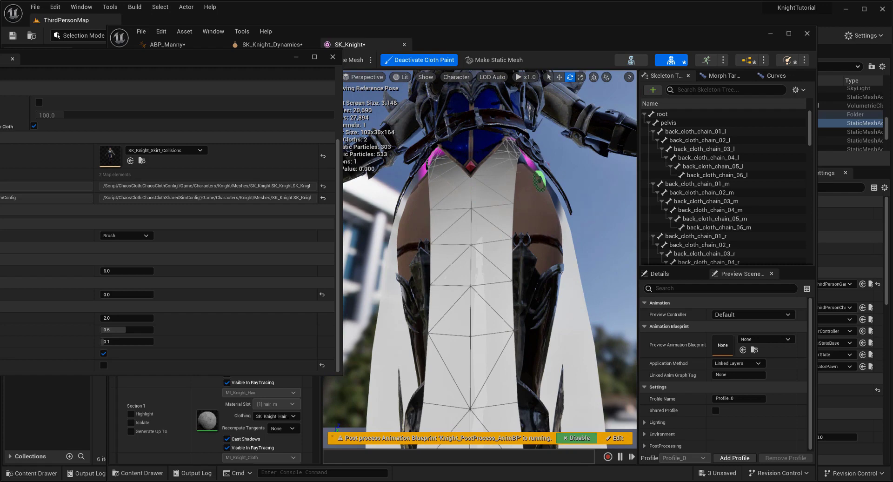
mouse_move(540, 181)
left_mouse_down("alt")
mouse_move(419, 191)
mouse_move(484, 188)
left_mouse_up("alt")
left_click_drag(467, 225, 498, 225)
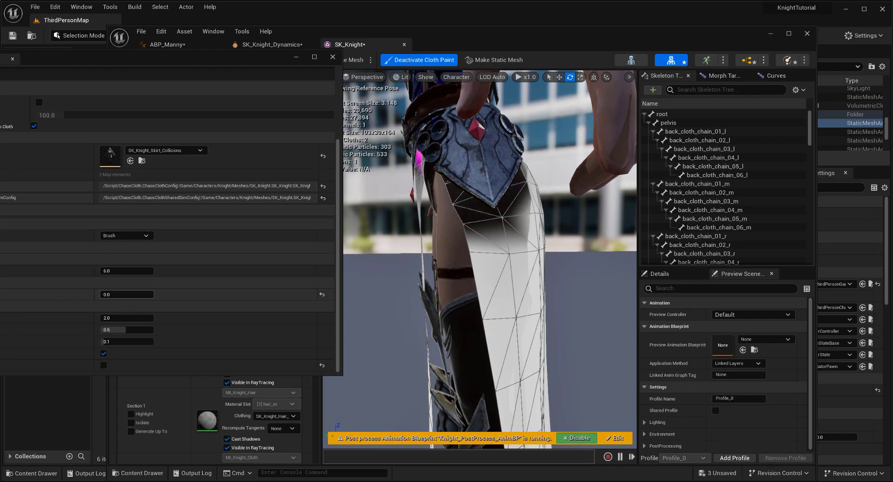
- Set the paint value to 100 and repaint the skirt cloth just below the leg armor's tip
left_click_drag(152, 295, 153, 294)
left_click_drag(520, 227, 484, 231)
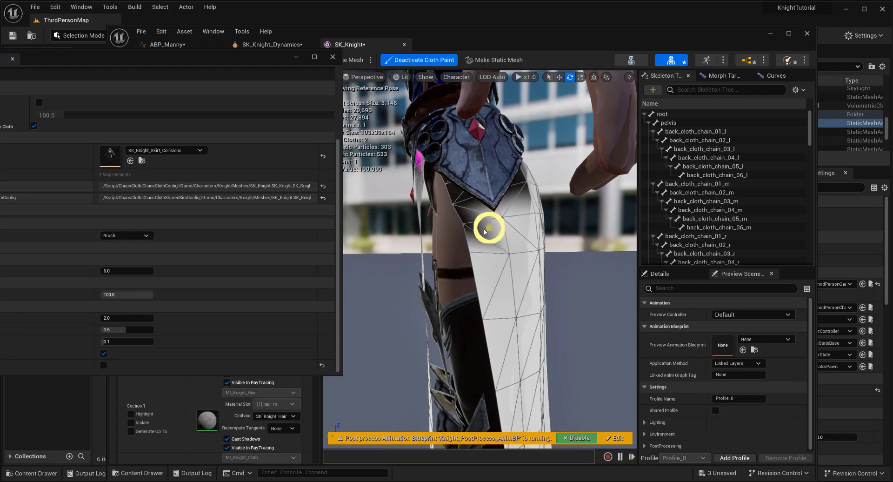
- Smooth the painted Max Distance weights around the skirt's upper area with the Smooth tool and deactivate cloth painting
left_click(129, 236)
left_click(122, 265)
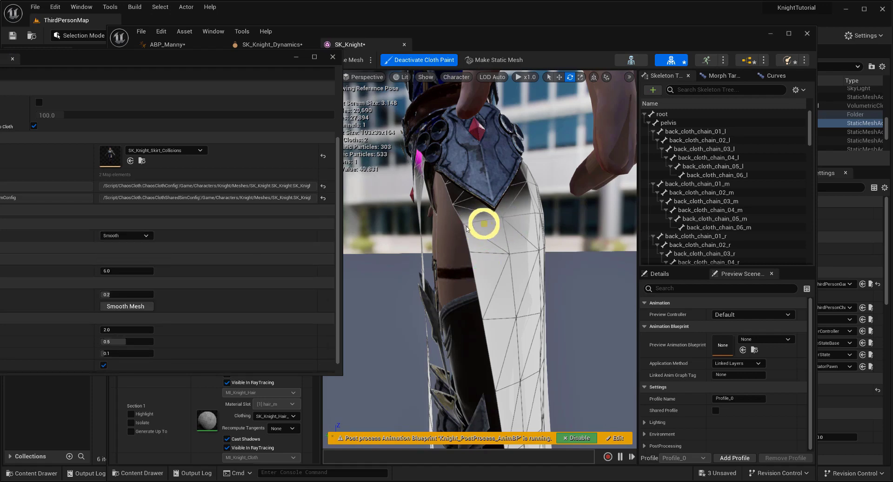
left_click_drag(515, 224, 473, 230, "alt")
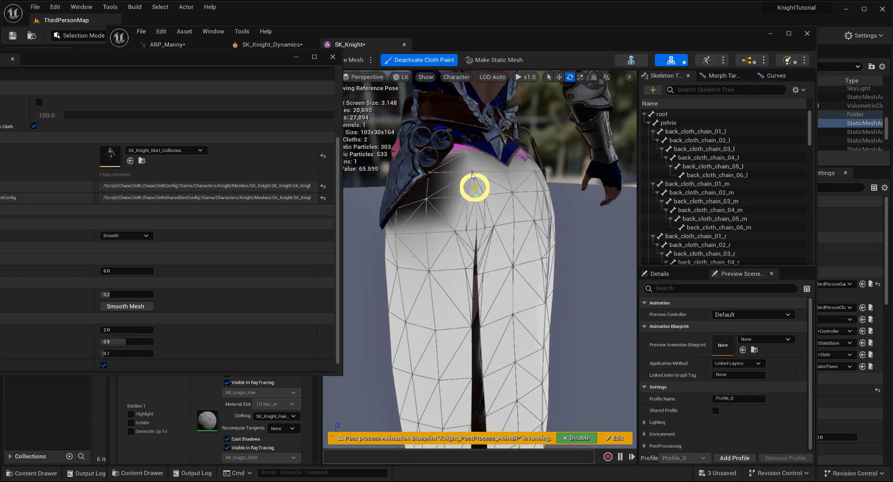
left_click_drag(449, 270, 444, 266, "alt")
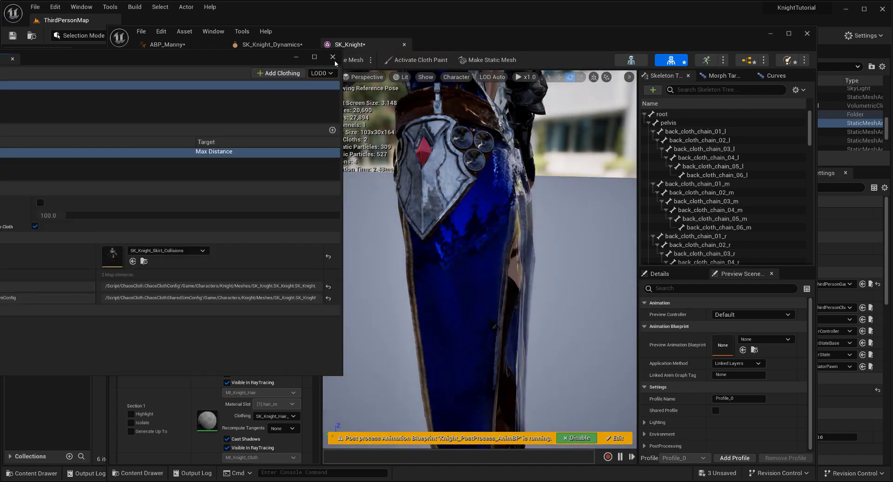
- Close the cloth and mesh editors and play-test the level, running the knight around to check the leg armor and skirt motion
left_click(333, 58)
left_click(808, 34)
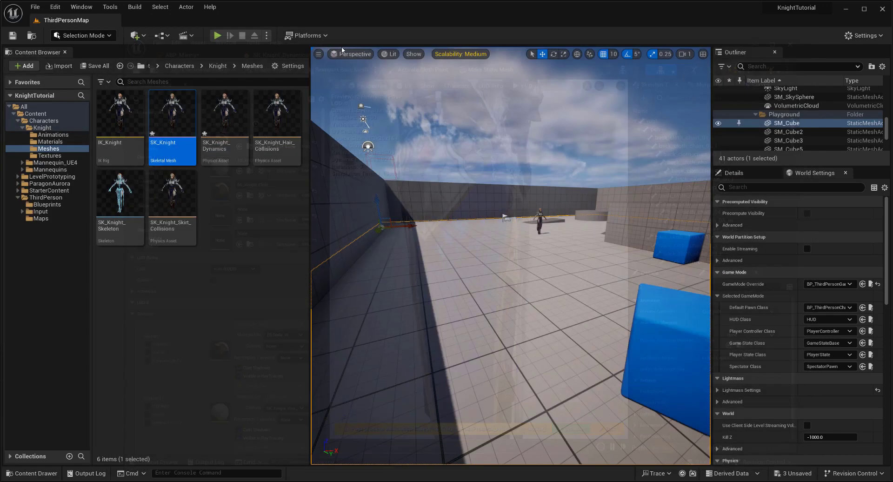
left_click(217, 35)
left_click(511, 255)
key("a")
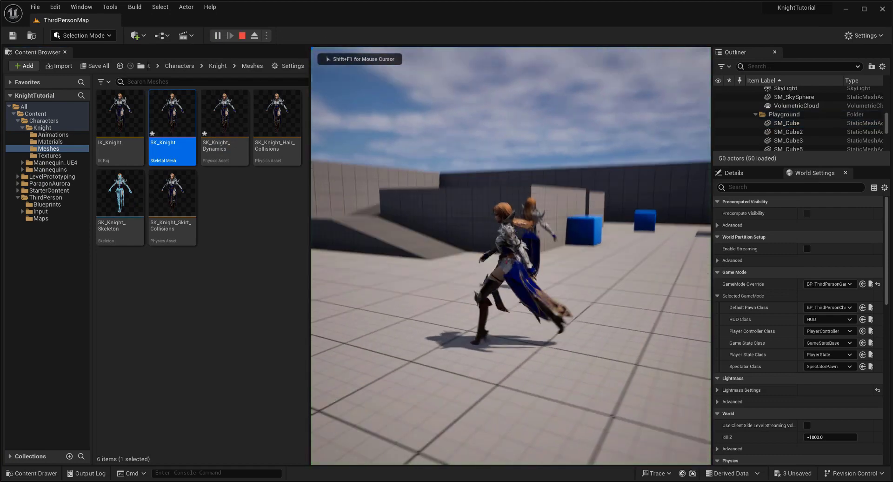
key("w")
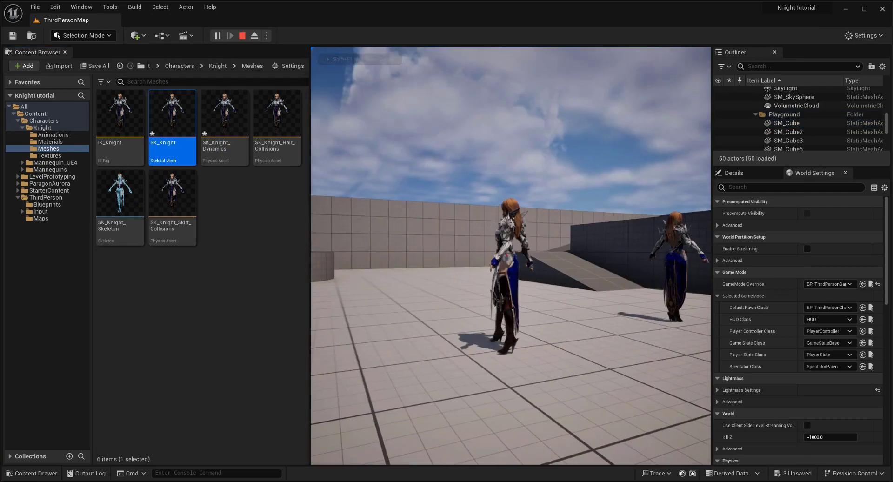
key("w")
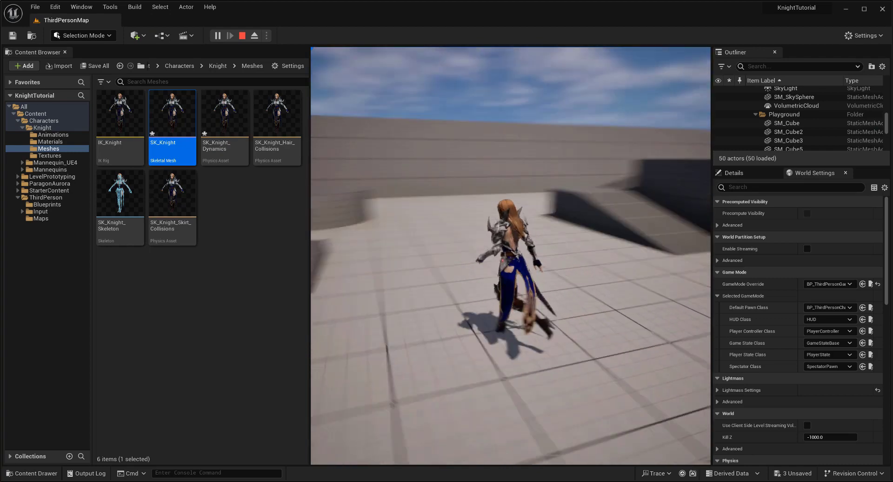
key("a")
key("a")
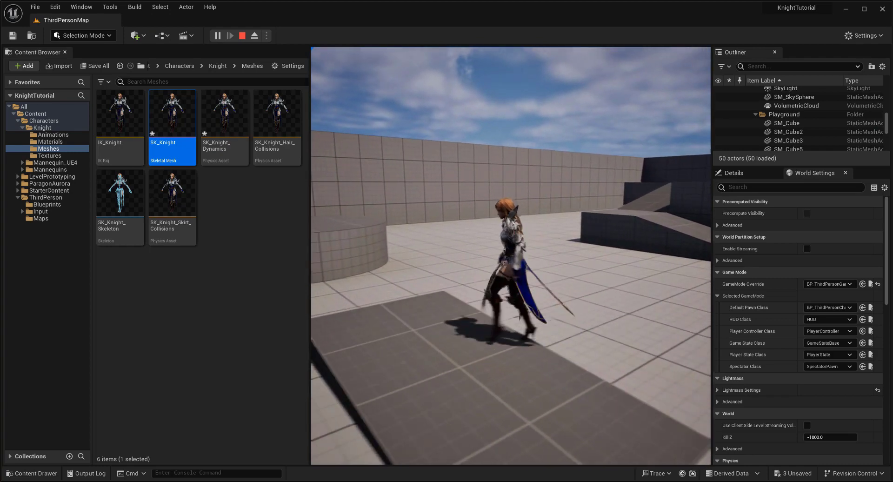
key("Escape")
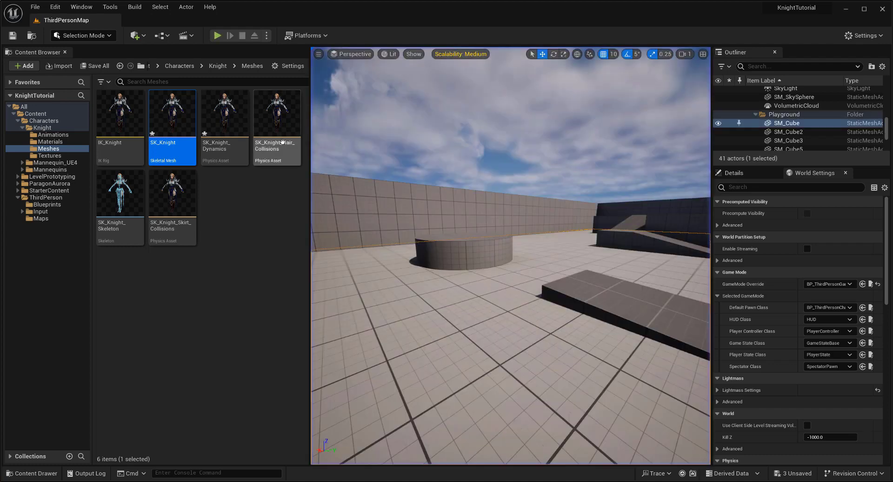
- Reopen the SK_Knight skeletal mesh and activate cloth painting for the skirt
double_click(170, 140)
left_click_drag(479, 279, 405, 279, "alt")
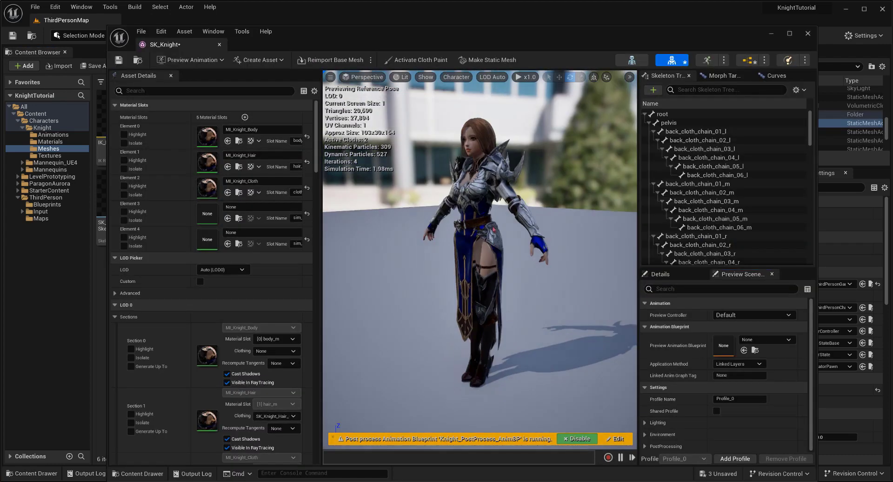
scroll(479, 279, "up", 5)
left_click_drag(480, 279, 498, 270, "alt")
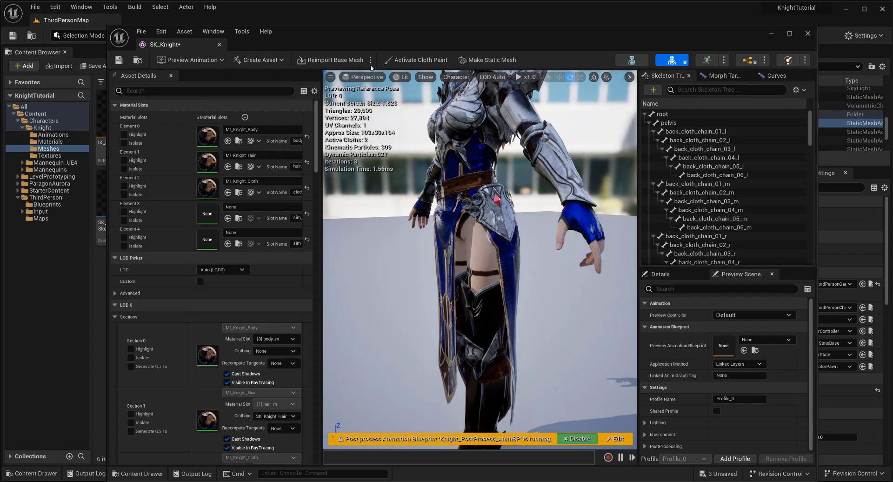
left_click(417, 60)
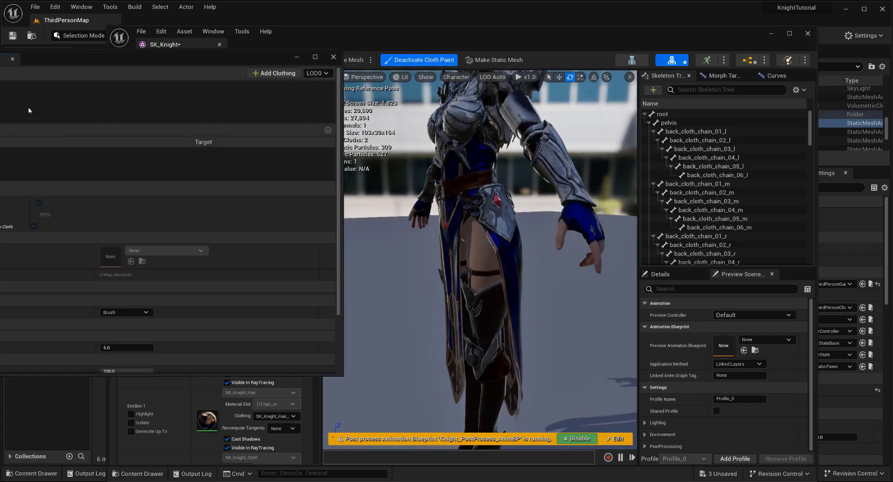
- Select the skirt clothing's Max Distance mask, set the paint value to 10 and brush the cloth around the left leg armor
left_click(18, 86)
scroll(126, 304, "down", 3)
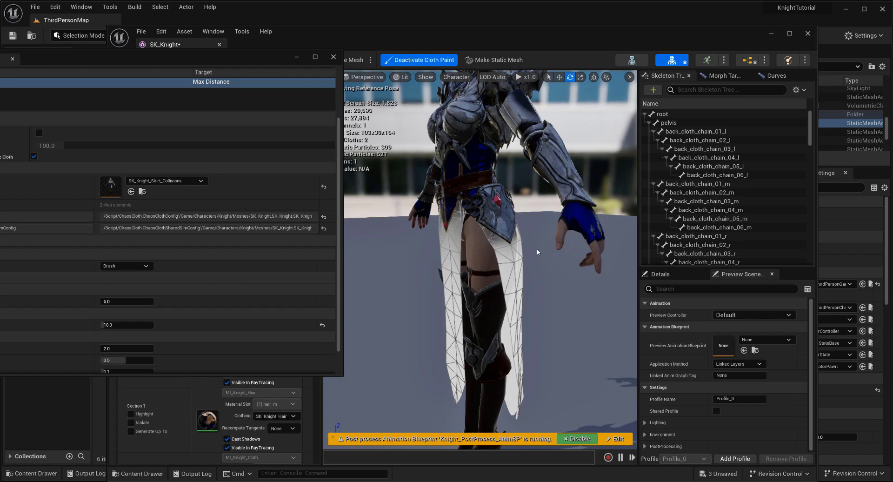
left_click_drag(538, 252, 503, 242, "alt")
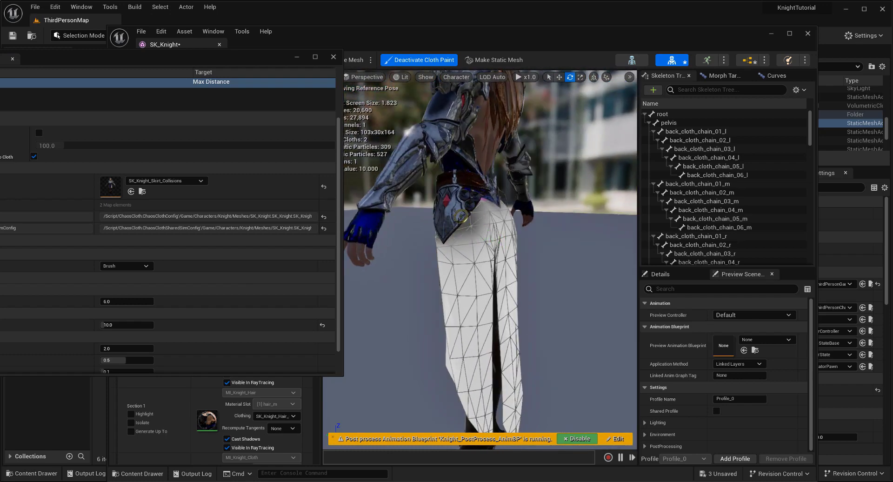
mouse_move(449, 254)
left_mouse_down("alt")
mouse_move(507, 235)
mouse_move(484, 240)
mouse_move(480, 229)
mouse_move(437, 246)
left_mouse_up("alt")
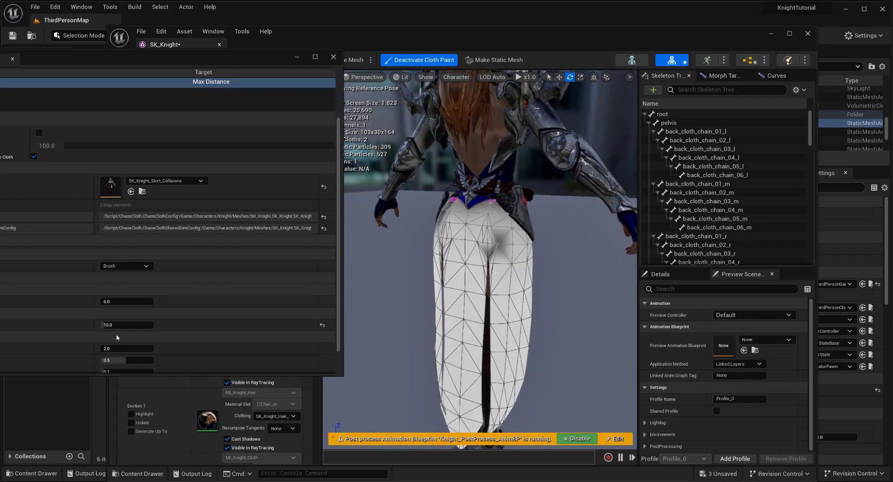
- Set the paint value to 100, repaint the upper back skirt panel beside the leg armor and deactivate cloth painting
left_click_drag(123, 326, 153, 326)
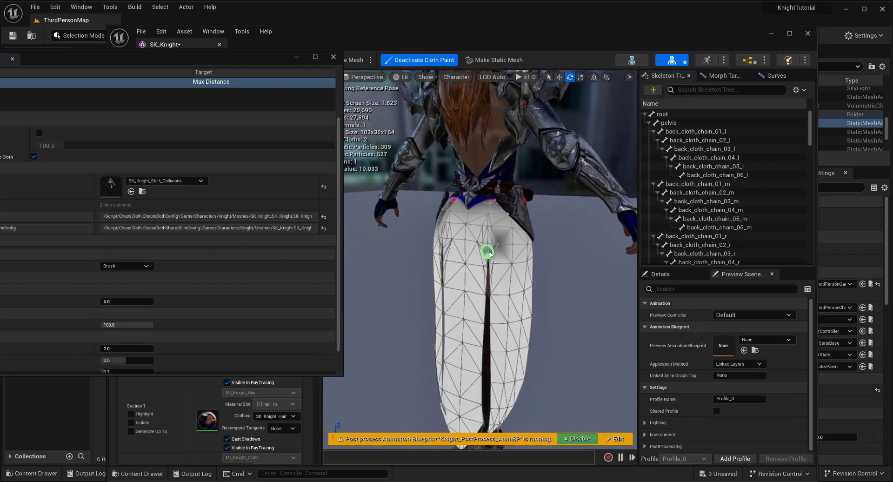
left_click_drag(503, 245, 479, 250, "alt")
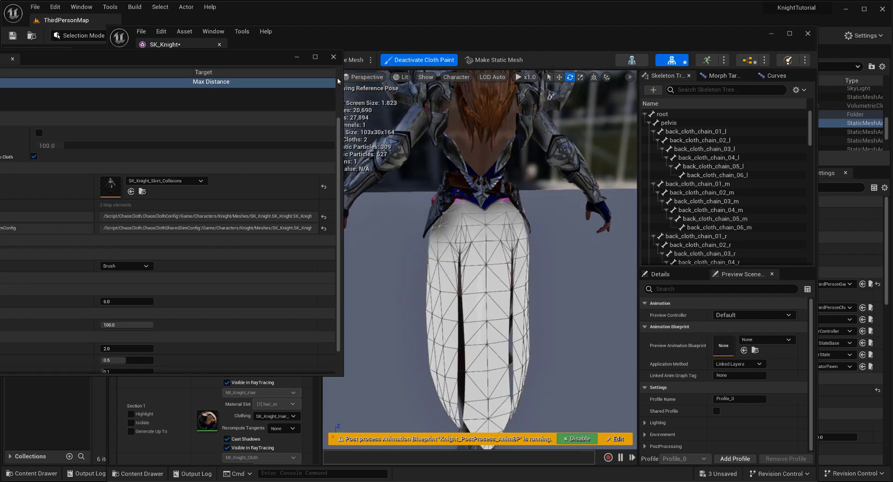
left_click(333, 57)
left_click(418, 59)
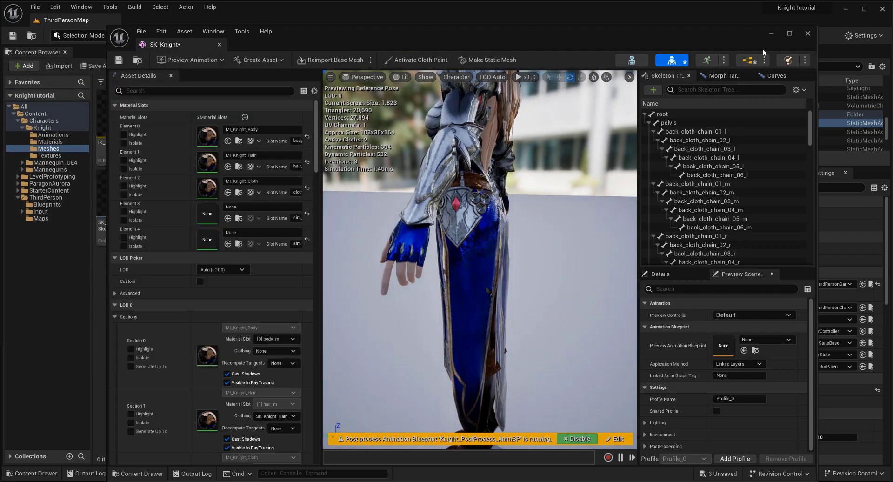
- Play-test the level with the repainted skirt by running the knight sideways, and stop the session
left_click(807, 33)
left_click(217, 36)
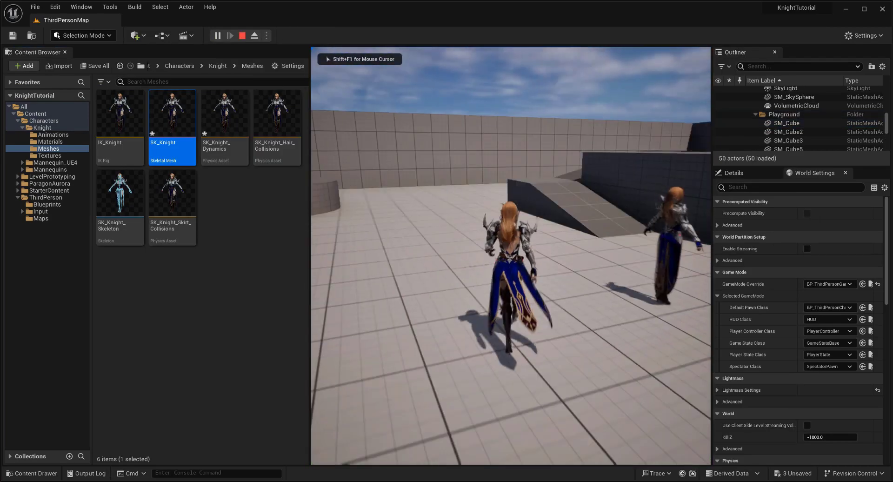
key("a")
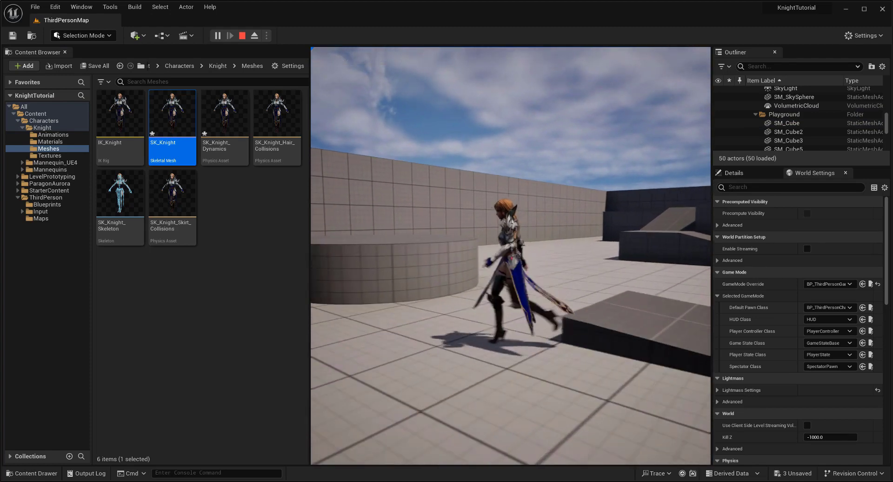
key("shift+F1")
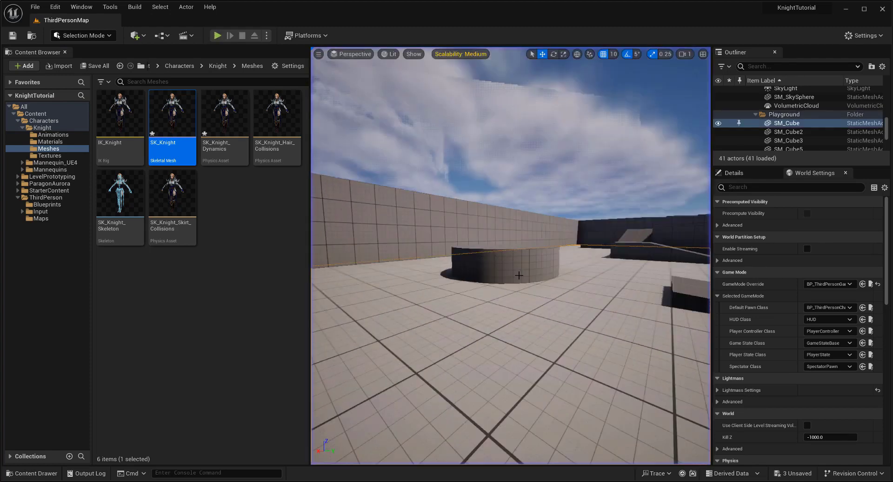
- Open the SK_Knight_Dynamics physics asset, select the thigh_l body, run the physics simulation and return to the level
double_click(224, 121)
right_click_drag(527, 209, 527, 185)
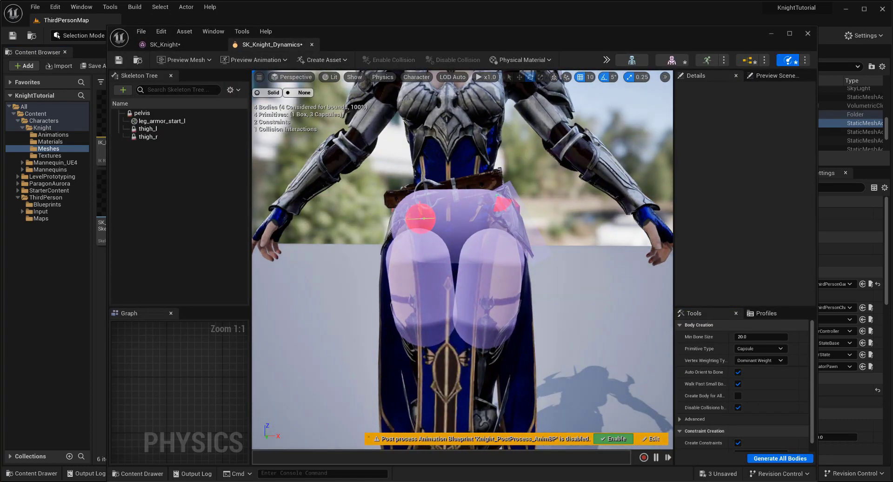
left_click(512, 297)
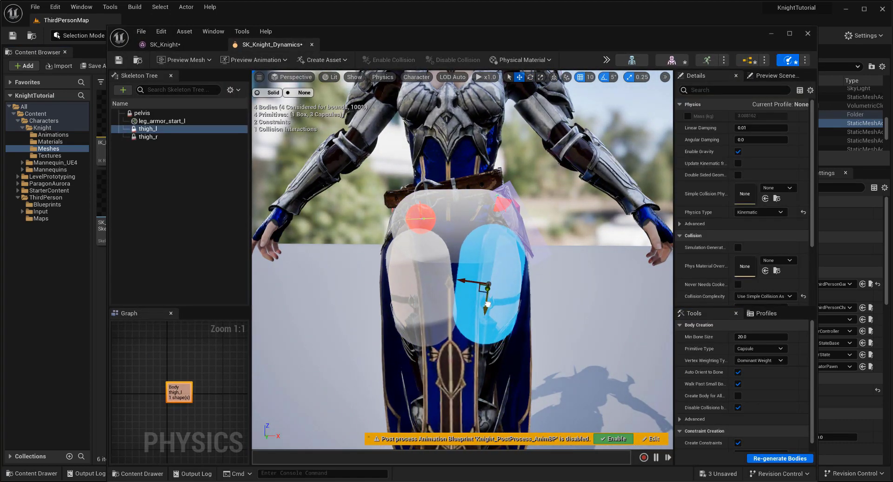
left_click(607, 60)
left_click(633, 120)
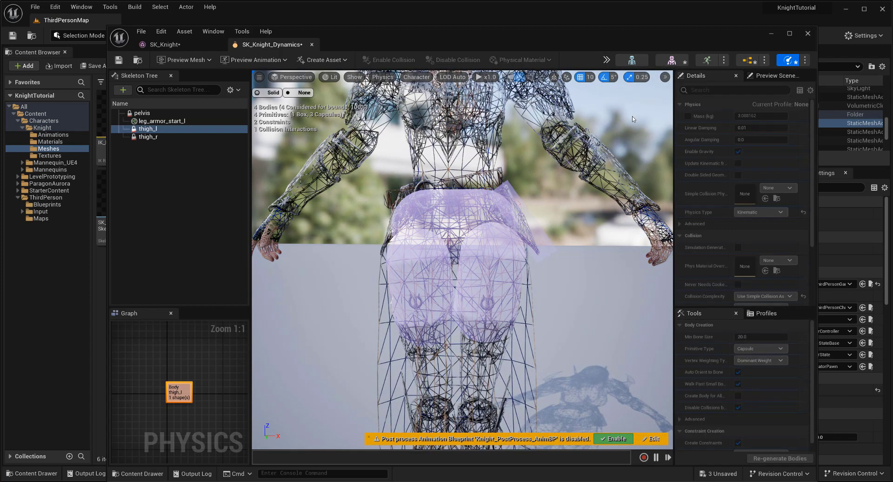
left_click(771, 33)
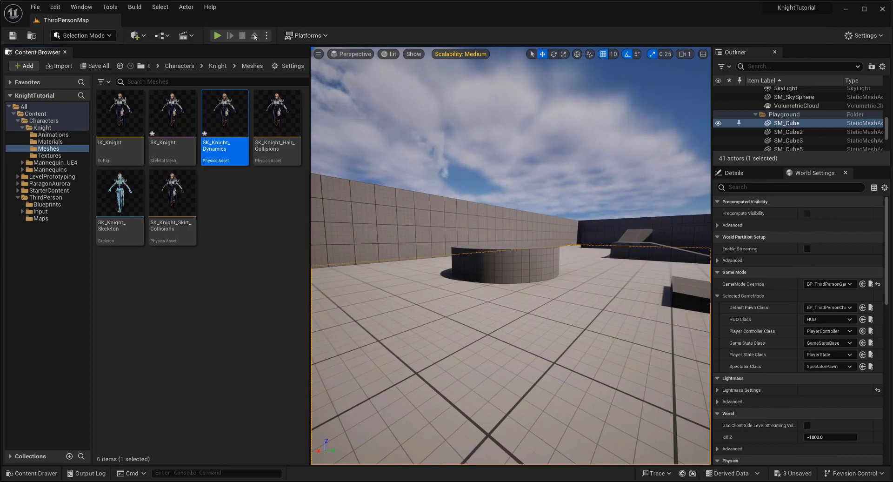
- Play-test the knight by running, turning and jumping around the level to examine the armor and skirt physics, and stop the session
left_click(216, 36)
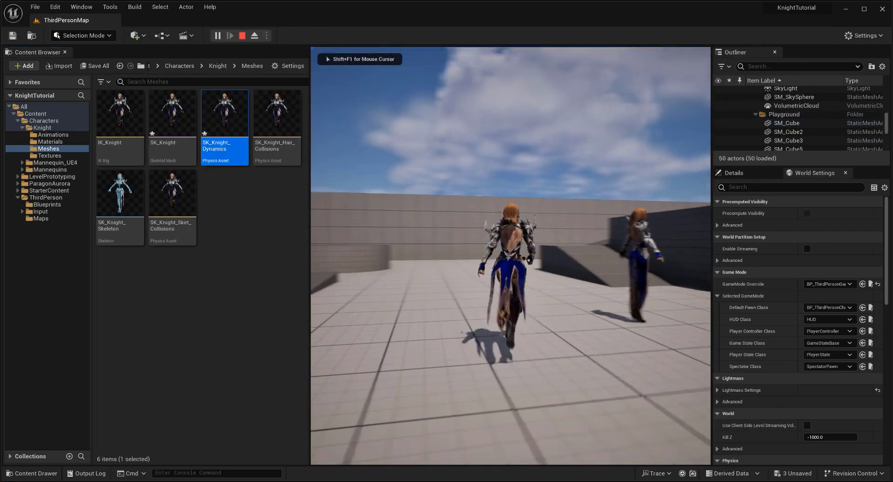
key("a")
key("w")
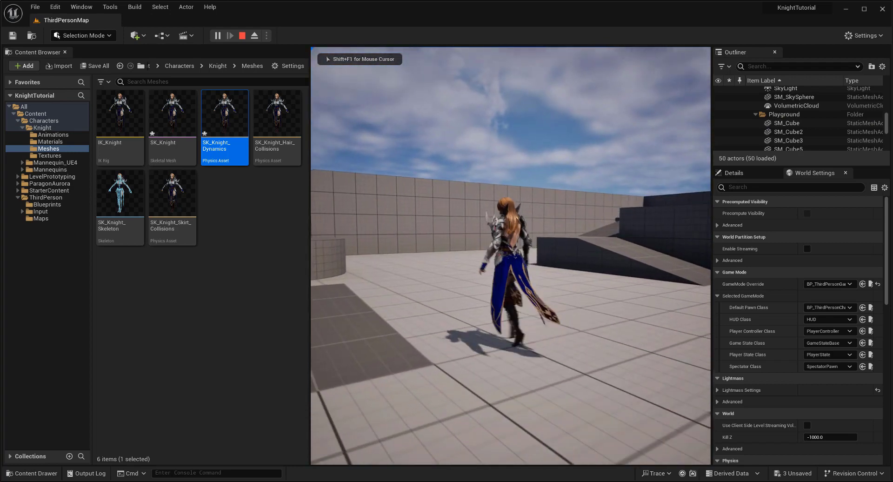
key("a")
key("a")
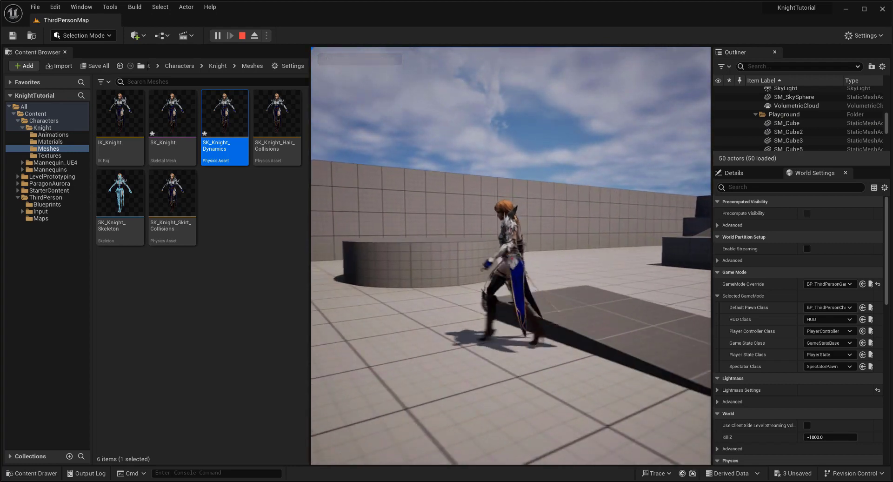
key("w")
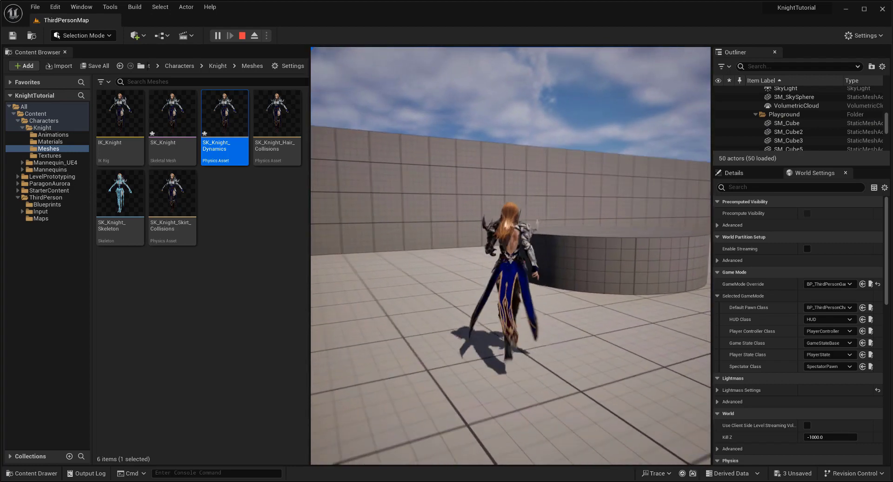
key("a")
key("w")
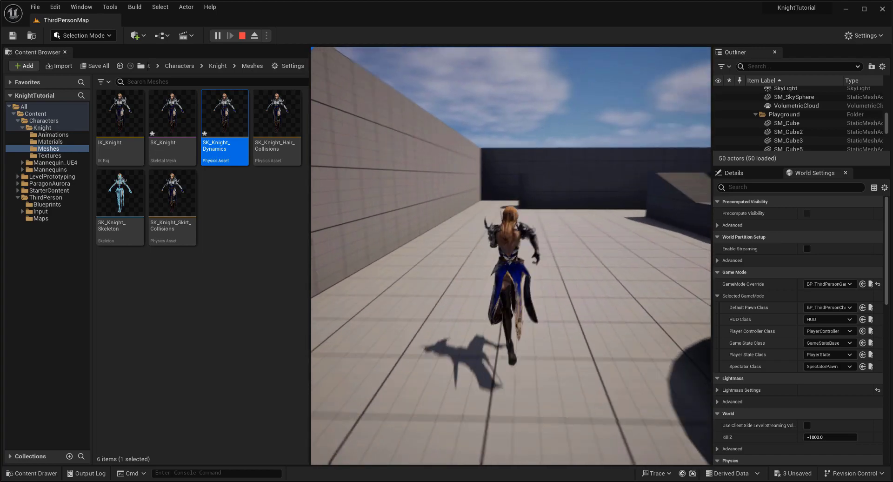
key("d")
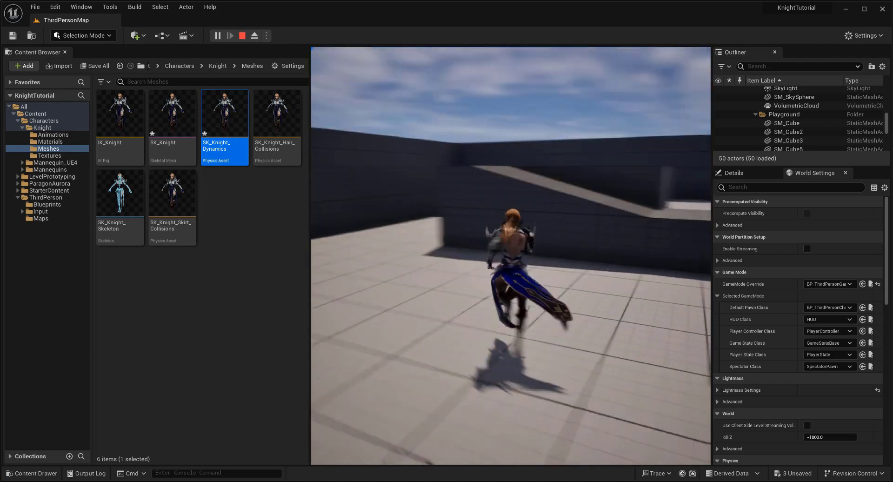
key("w")
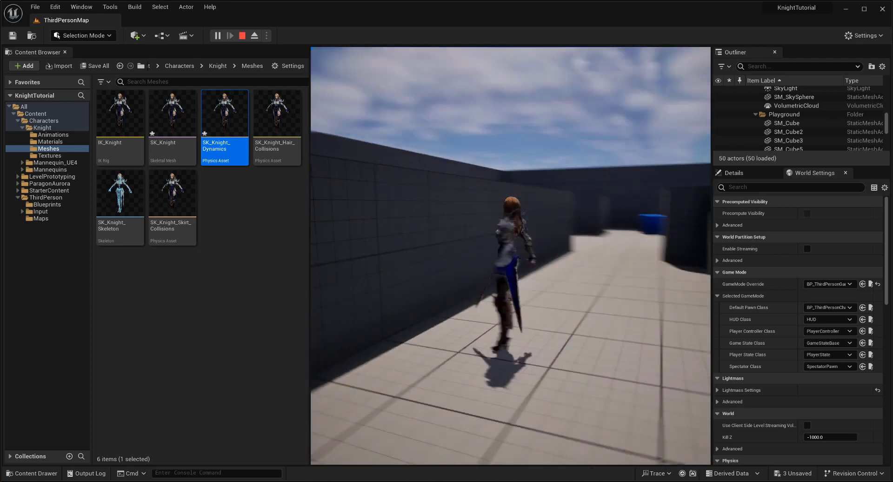
key("a")
key("space")
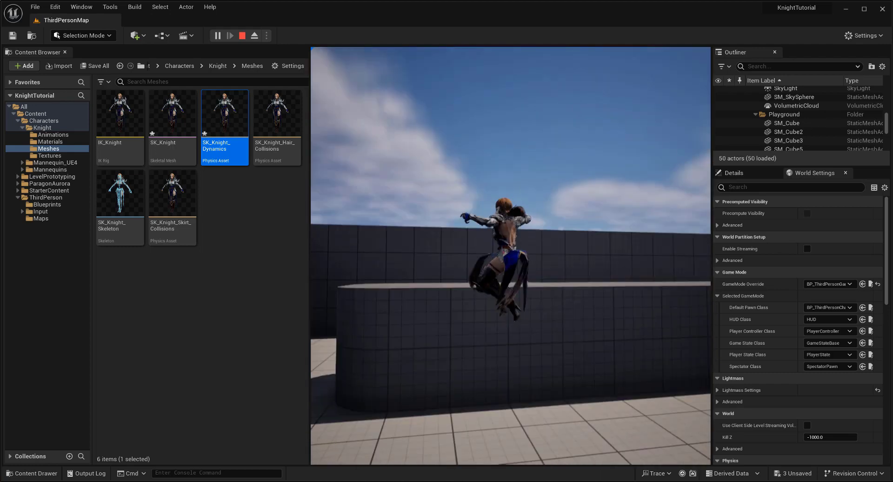
key("space")
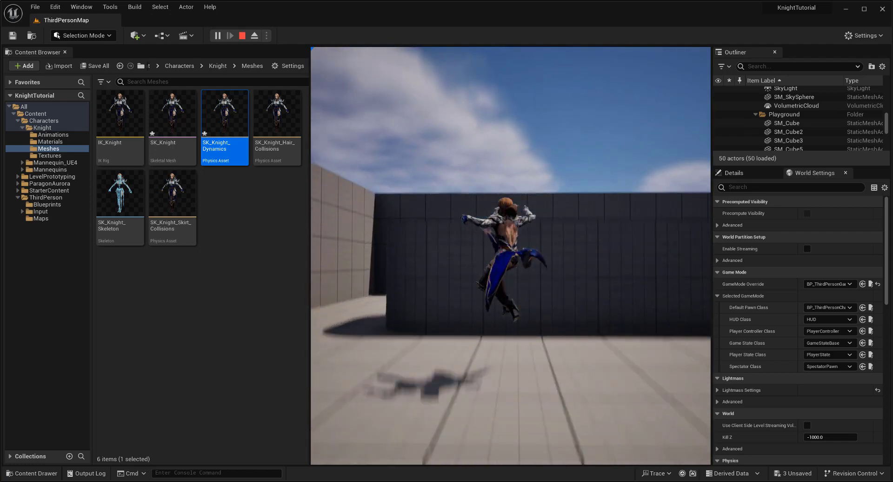
key("Escape")
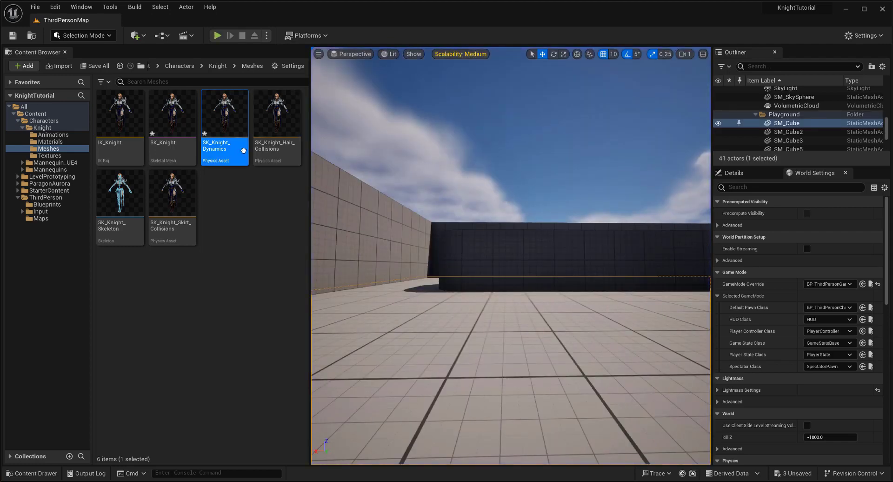
- Return to SK_Knight_Dynamics, select the leg_armor_start_l body and stop the physics simulation
double_click(243, 150)
left_click(195, 120)
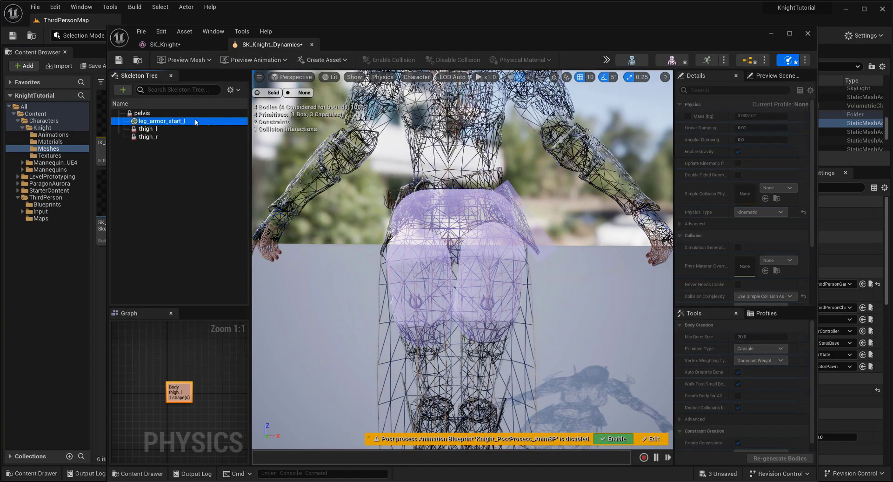
left_click(606, 60)
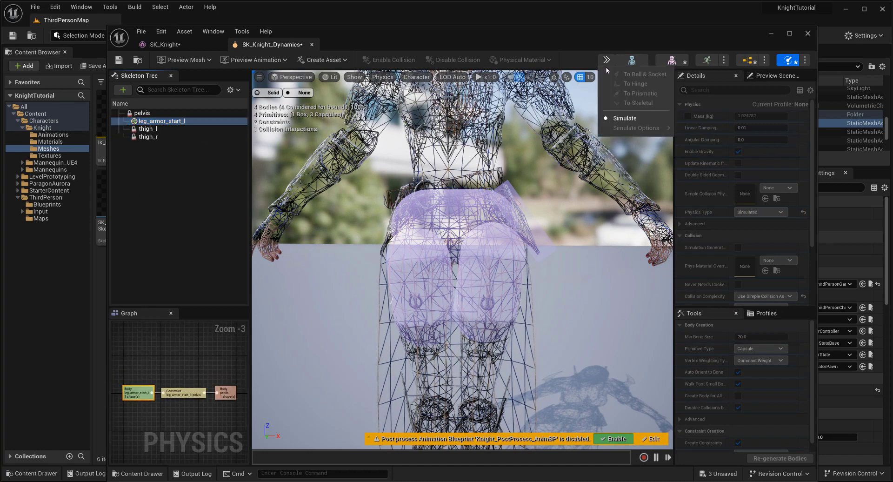
left_click(626, 118)
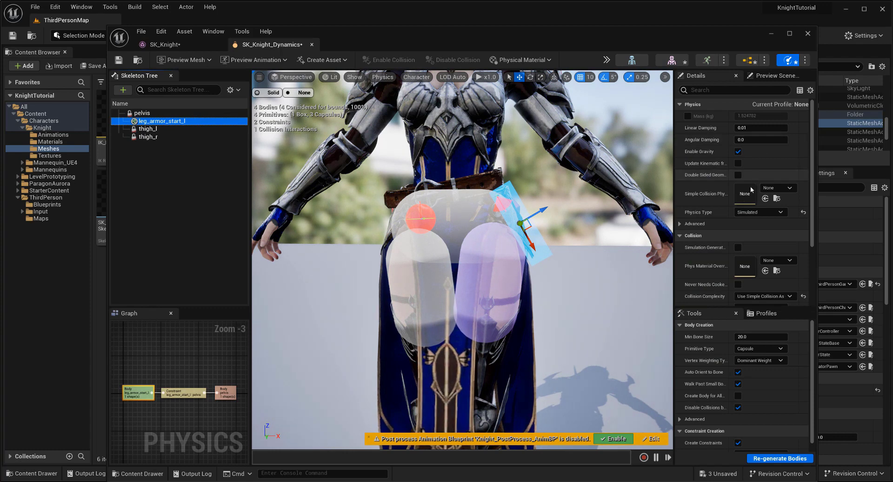
- Show constraints in the skeleton tree and select the pelvis -> leg_armor_start_l constraint under leg_armor_start_l
scroll(750, 186, "down", 3)
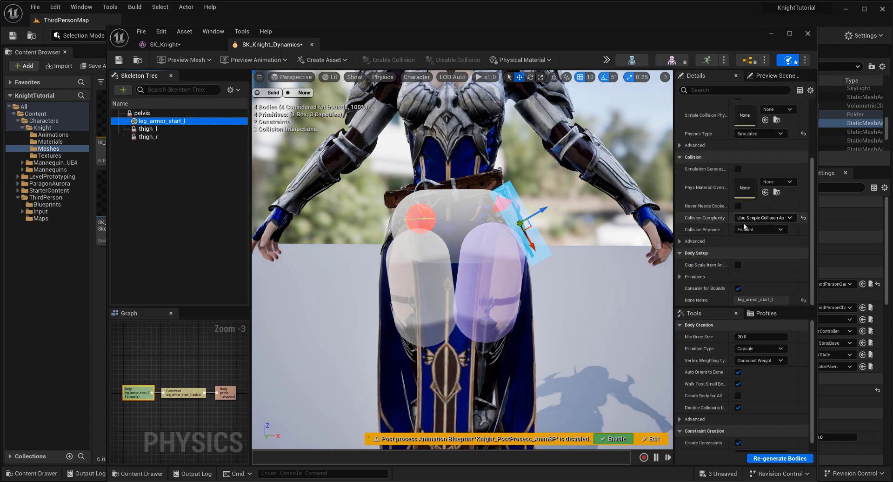
left_click(200, 128)
left_click(191, 121)
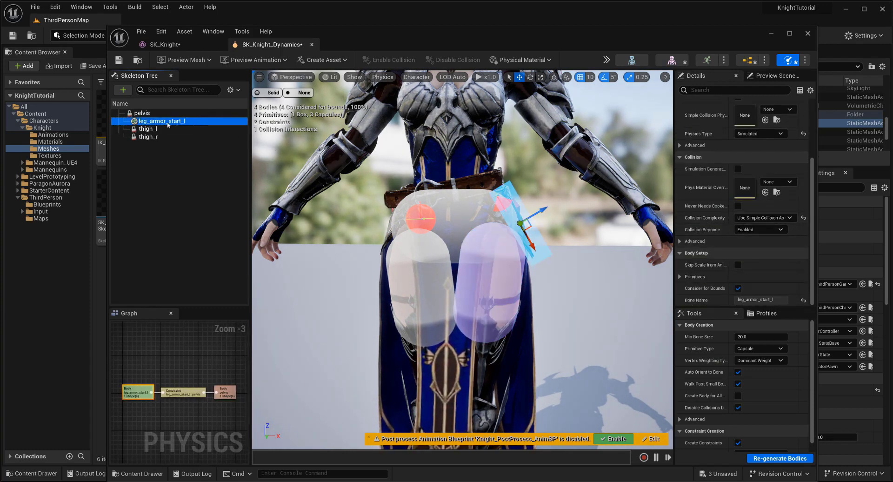
left_click(234, 90)
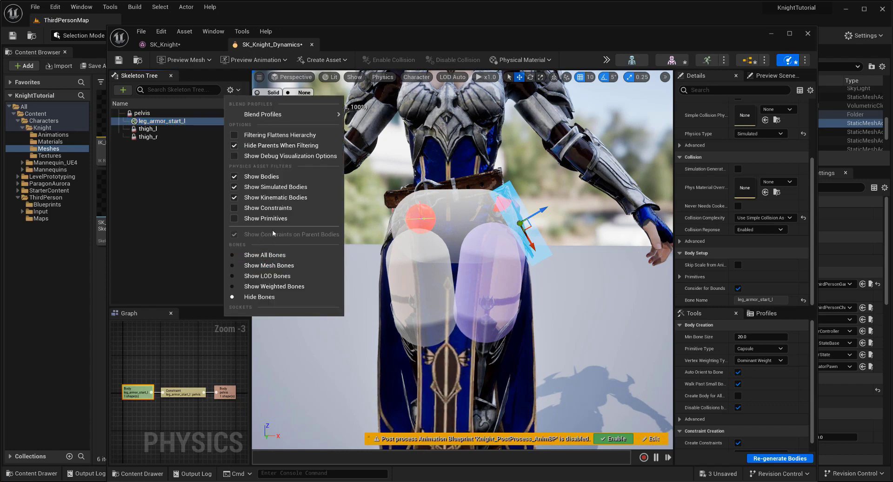
left_click(268, 208)
left_click(190, 137)
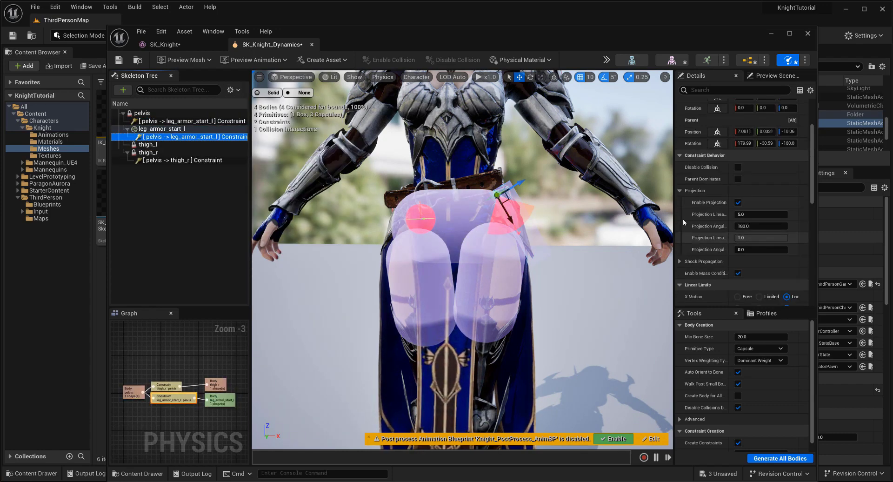
- Set the Swing 2 Limit of the pelvis -> leg_armor_start_l constraint to 90 and save the physics asset
scroll(721, 230, "down", 5)
scroll(777, 279, "down", 1)
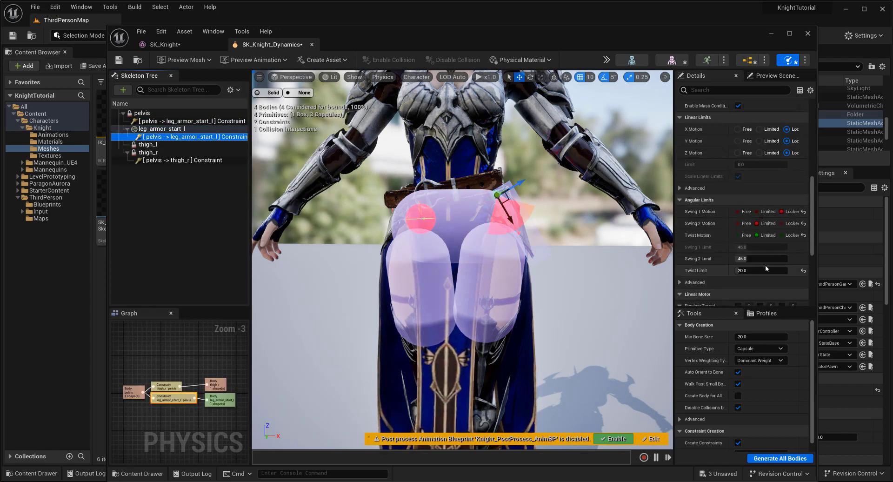
left_click(765, 259)
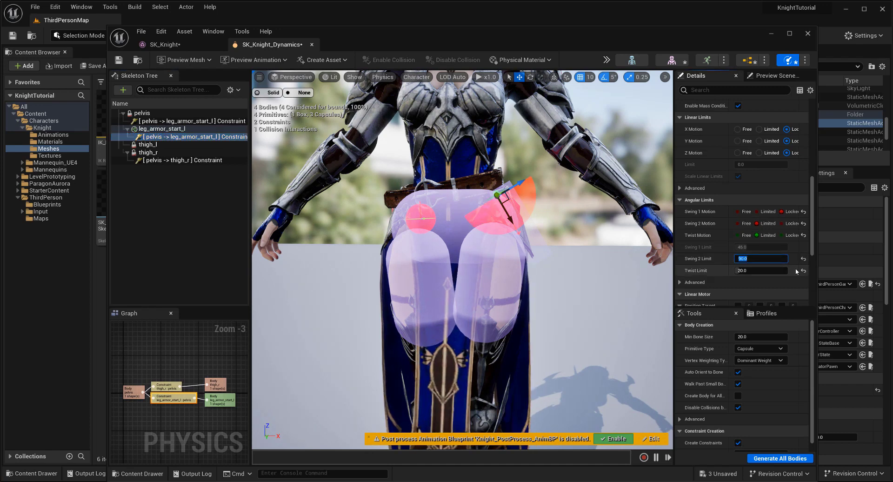
left_click(118, 62)
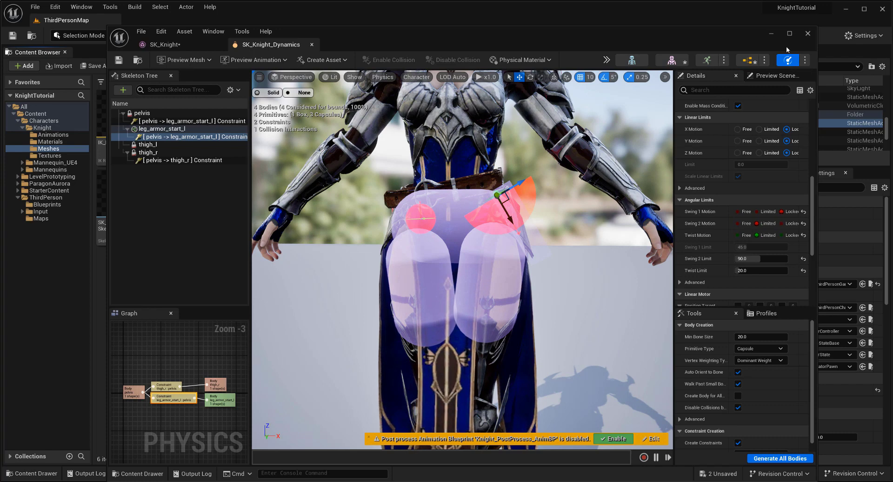
- Close the physics asset, play-test the level by jumping repeatedly with the knight to examine the leg armor, and stop the session
left_click(808, 33)
left_click(217, 35)
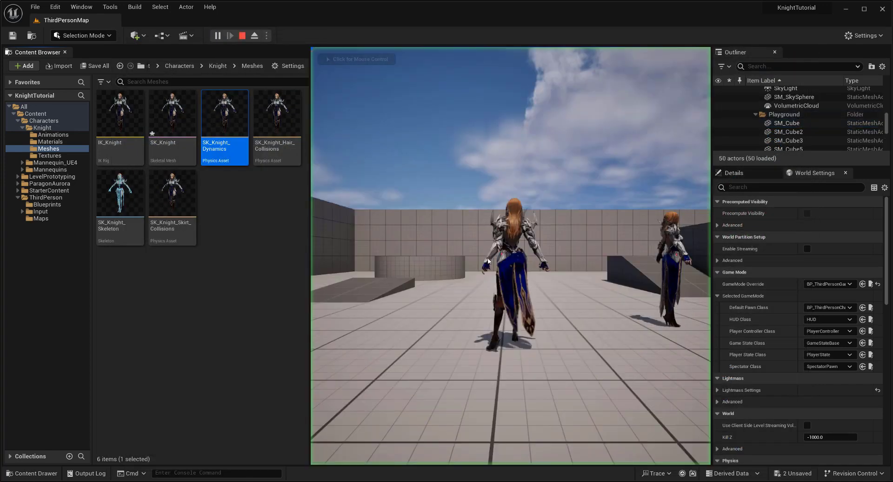
key("space")
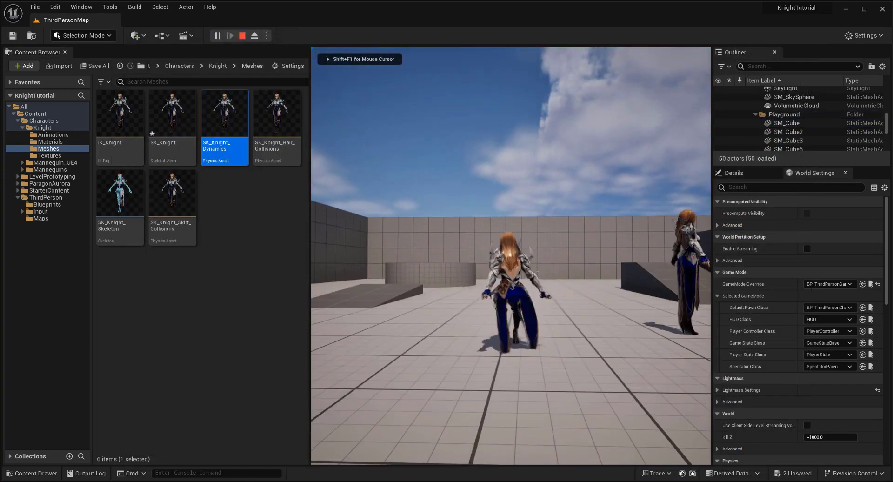
key("space")
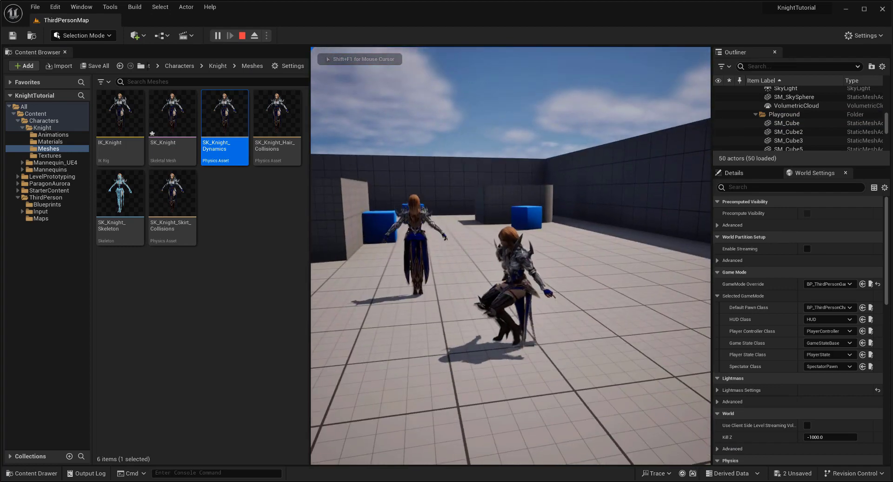
key("space")
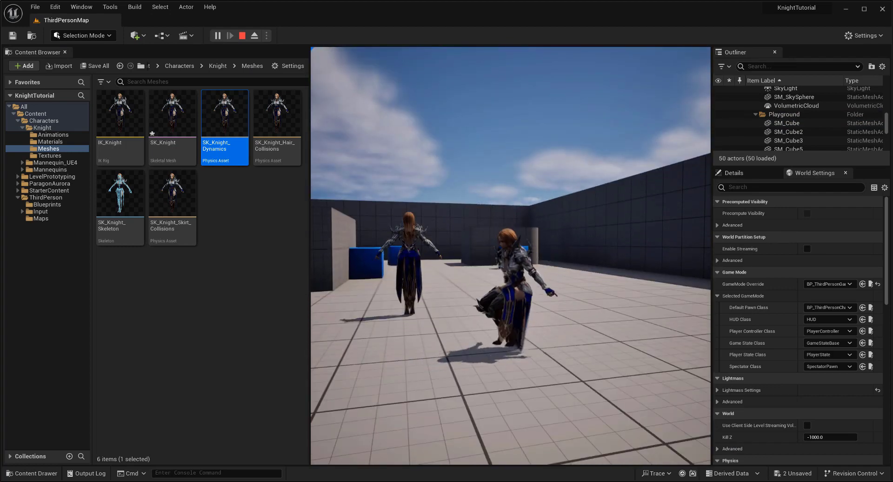
key("space")
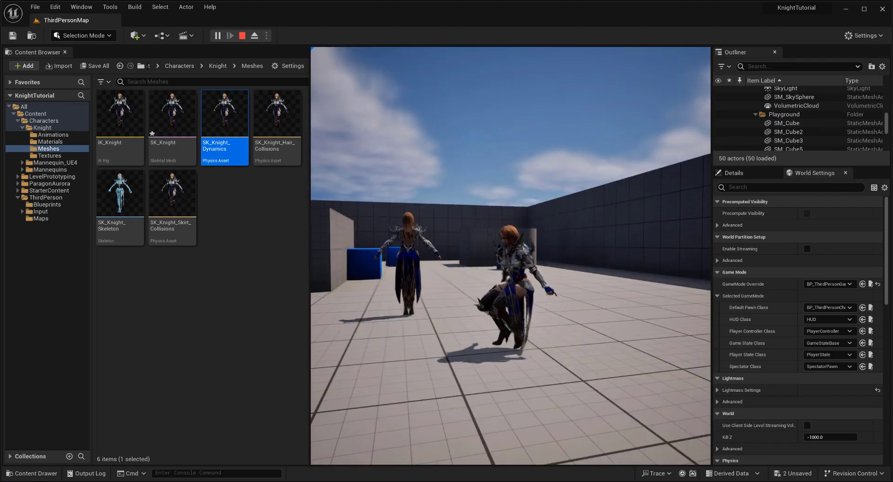
key("Escape")
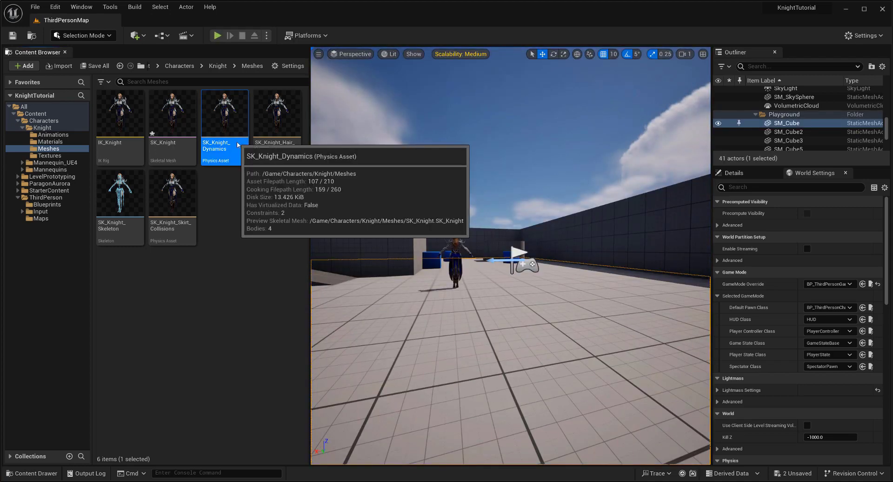
- Reopen SK_Knight_Dynamics, show constraints in the skeleton tree and select the pelvis -> leg_armor_start_l constraint
double_click(237, 142)
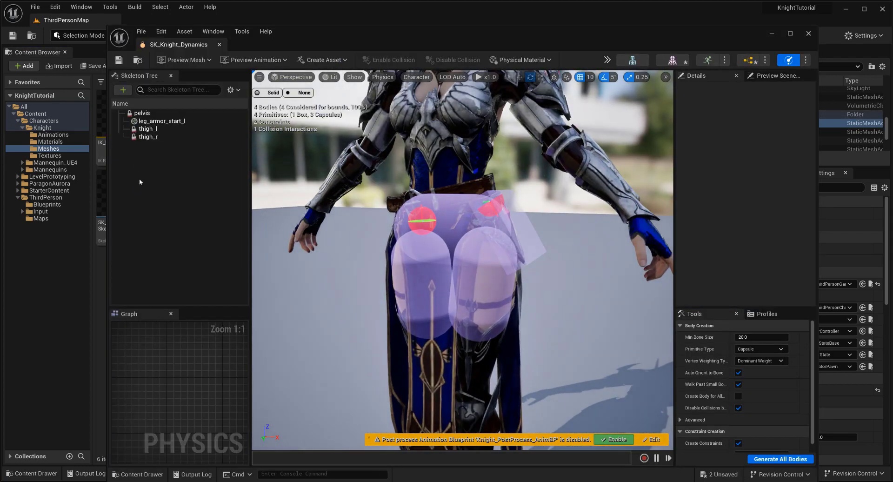
left_click(233, 89)
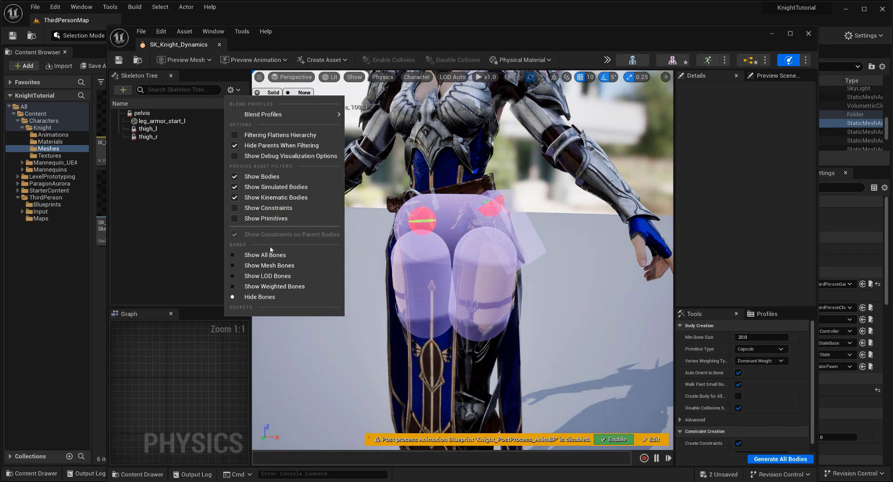
left_click(270, 207)
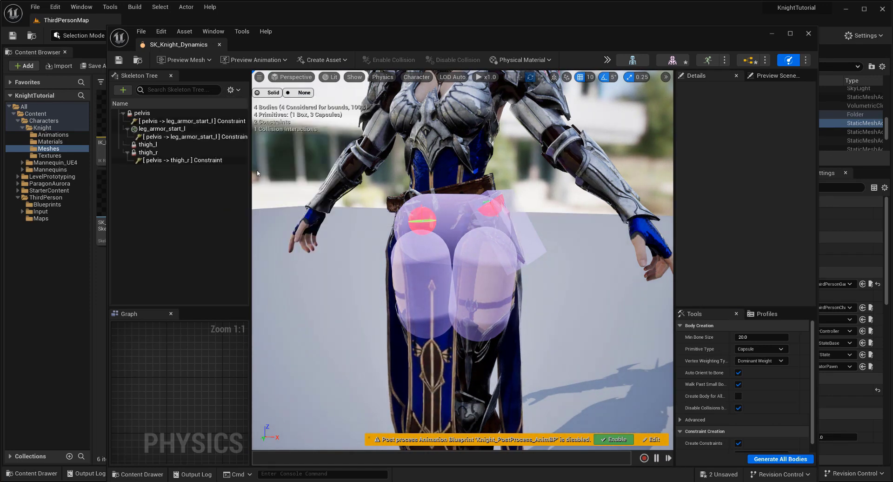
left_click(213, 140)
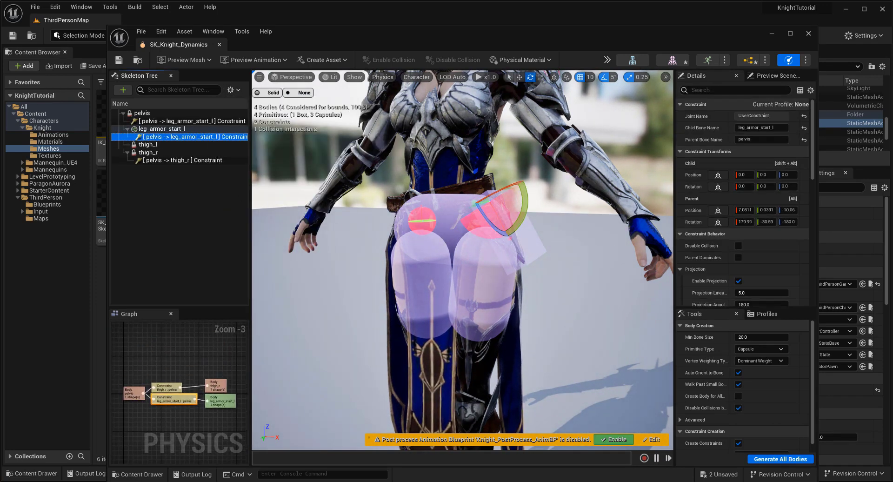
left_click_drag(628, 291, 647, 277, "alt")
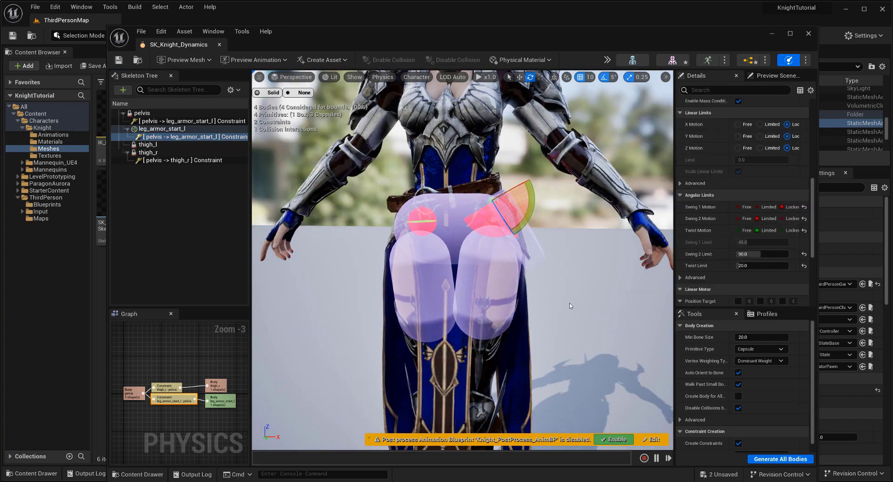
- Rotate the pelvis -> leg_armor_start_l constraint in the frontal plane until its swing limit's straight edge is vertical, and save the asset
left_click_drag(529, 218, 513, 237)
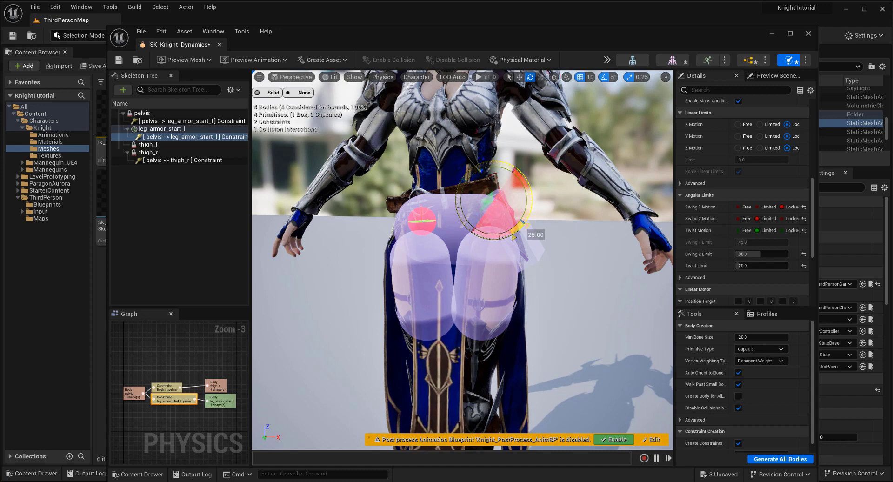
left_click_drag(513, 236, 521, 197)
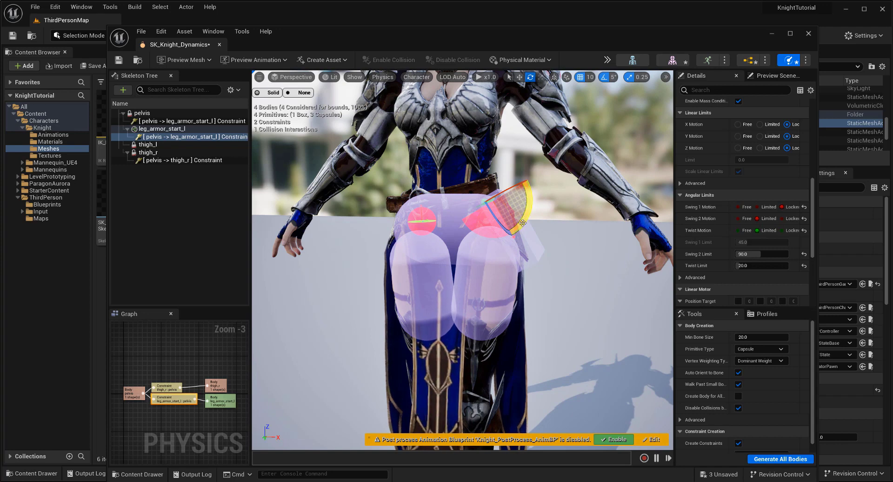
left_click_drag(523, 222, 515, 236)
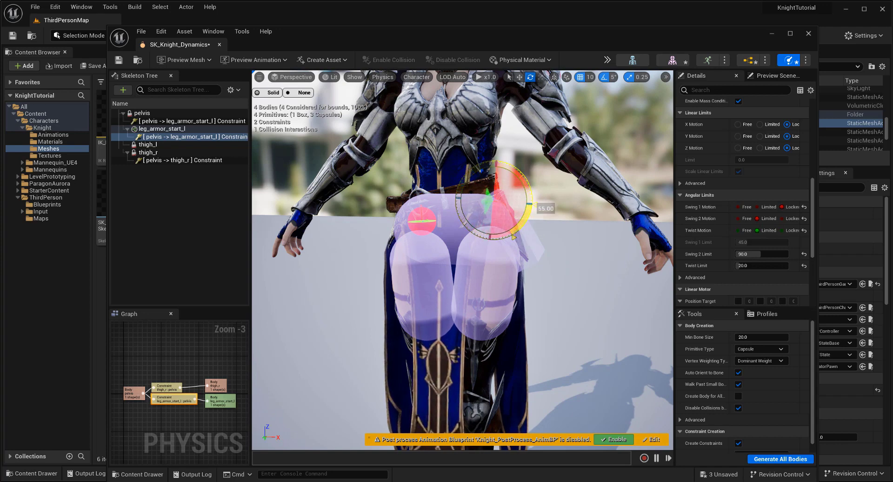
left_click_drag(526, 228, 525, 229)
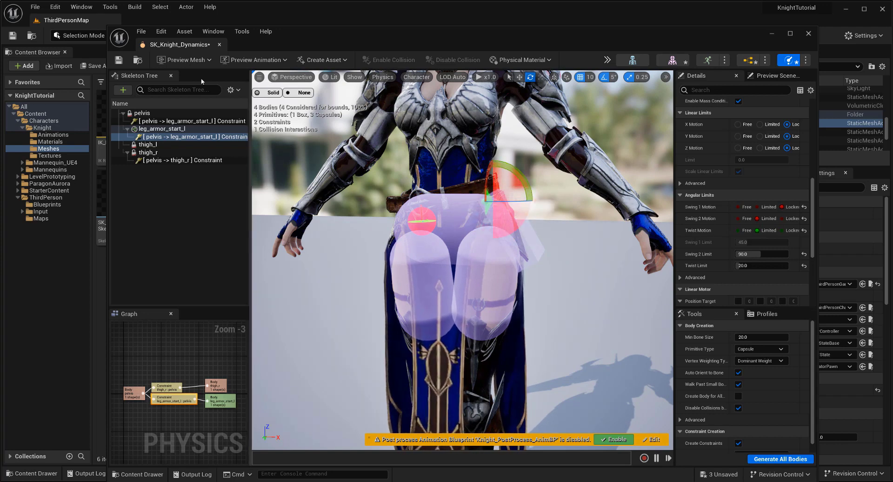
left_click(120, 60)
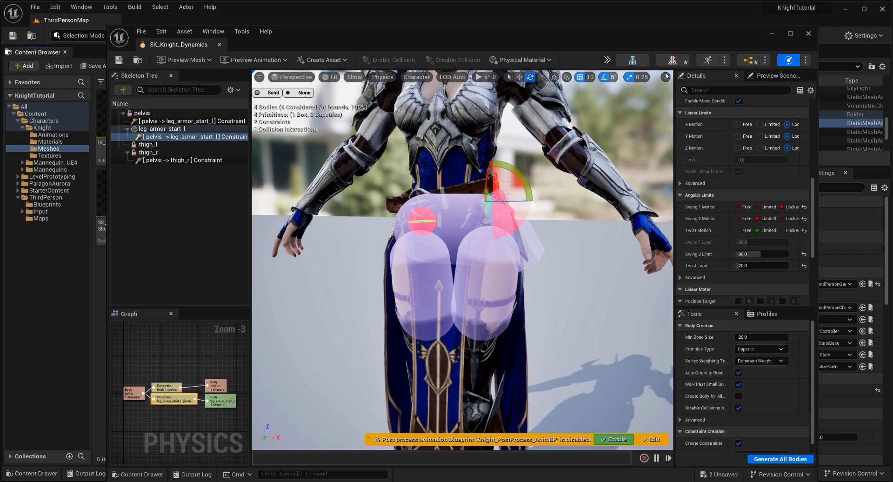
- Play-test the level by jumping, running and turning with the knight to examine the rotated armor constraint, and stop the session
left_click(772, 34)
left_click(217, 36)
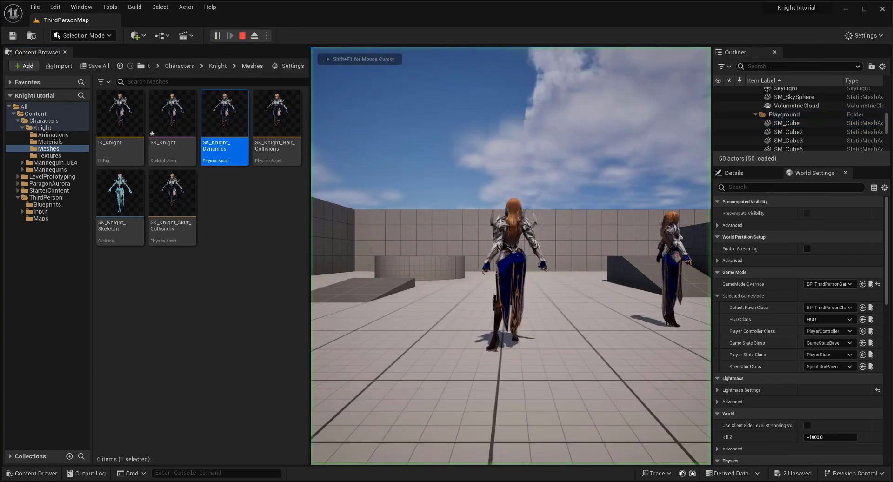
key("space")
key("s")
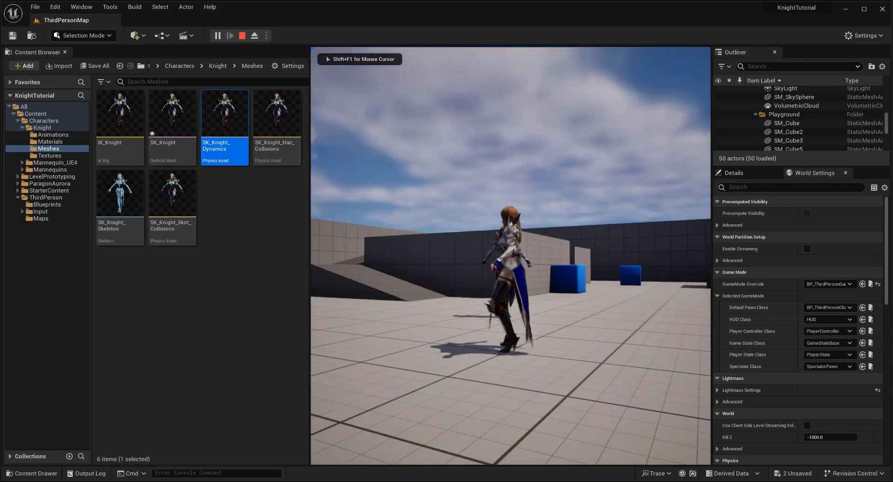
key("w")
key("w")
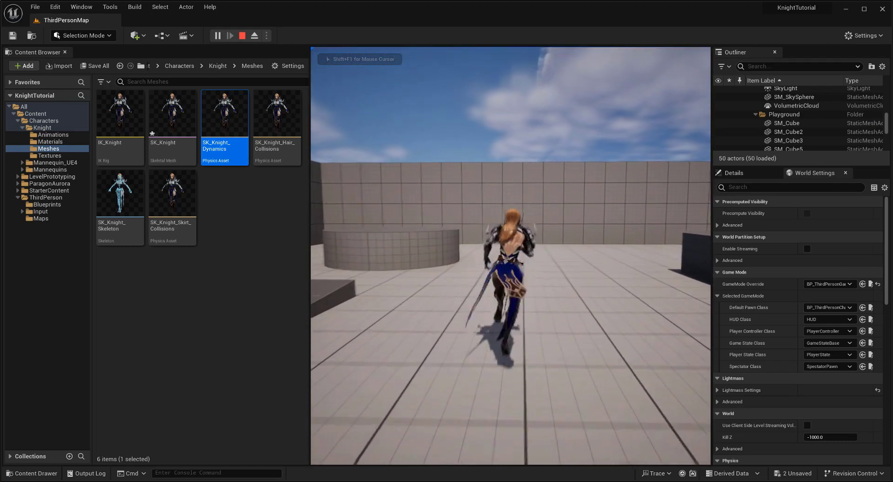
key("a")
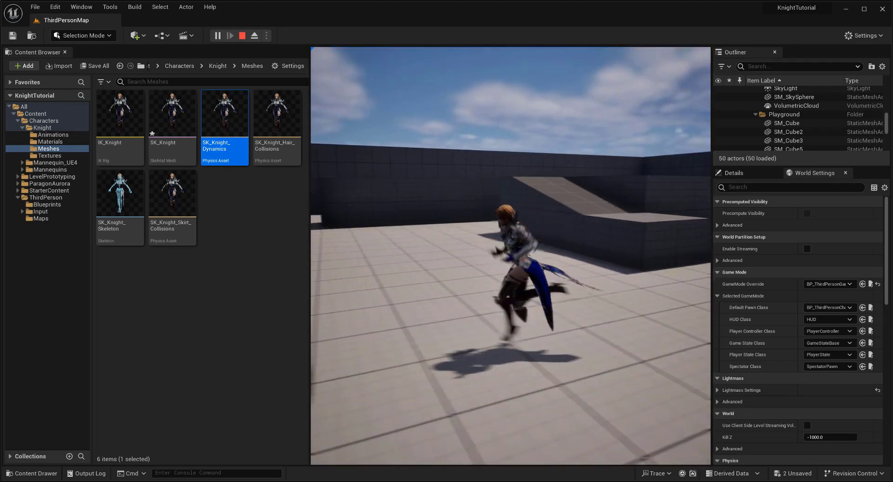
key("w")
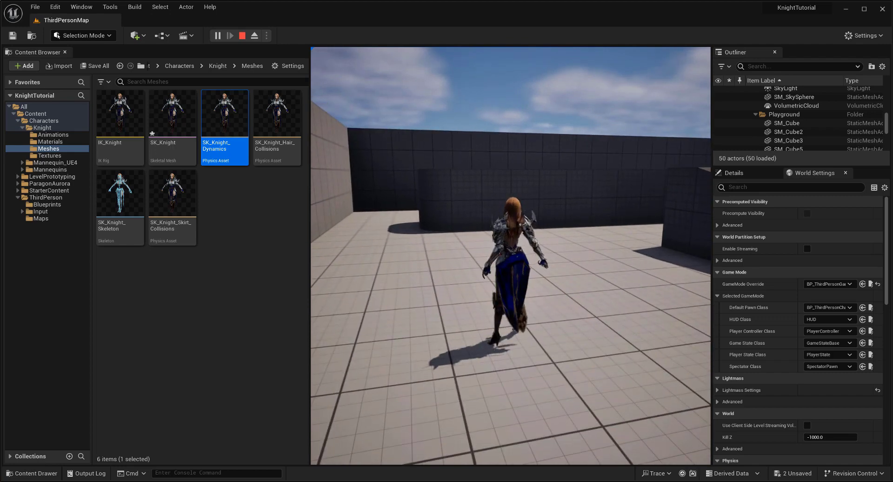
key("Escape")
- Return to SK_Knight_Dynamics, mirror the leg_armor_start_l body to the right leg and select the new leg_armor_start_r body
double_click(231, 159)
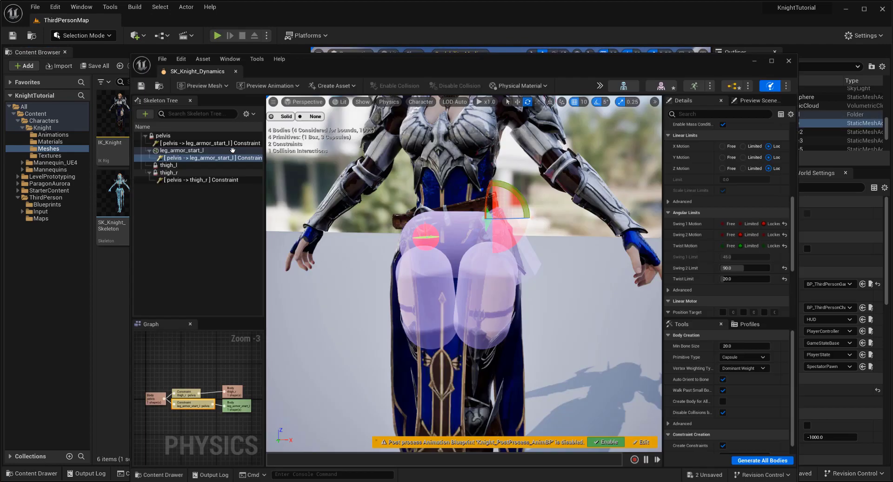
left_click(530, 250)
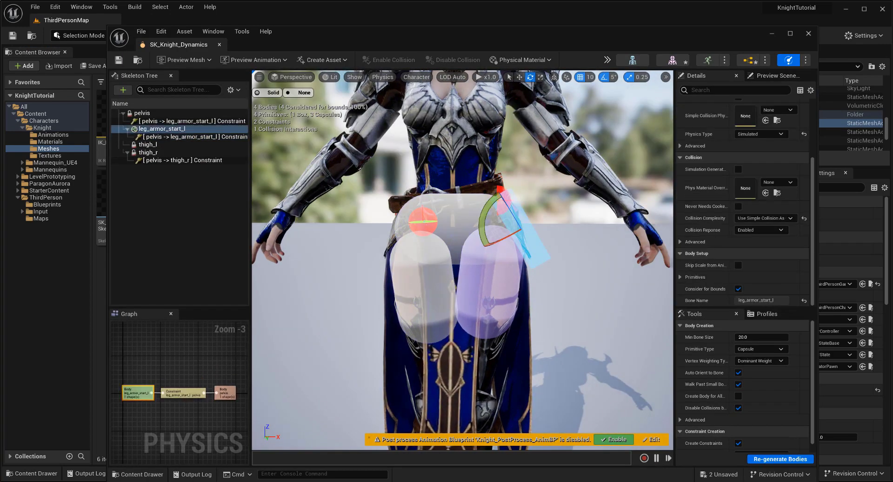
key("m")
right_click_drag(530, 250, 512, 260)
left_click(360, 235)
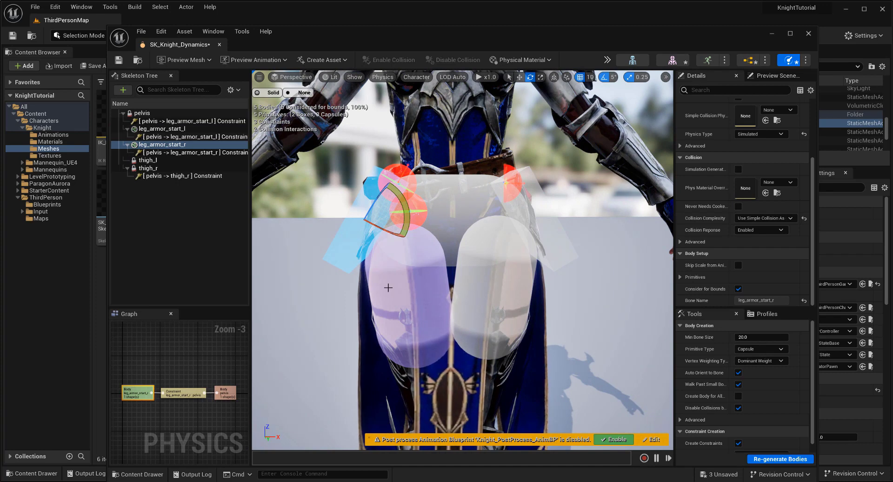
right_click_drag(388, 288, 390, 282)
left_click_drag(435, 281, 447, 276, "alt")
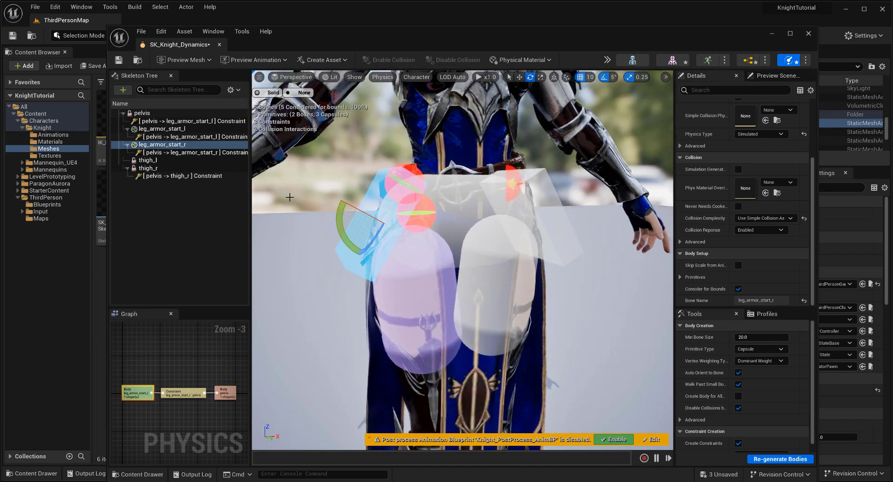
- On the pelvis -> leg_armor_start_r constraint, lock Swing 1 and limit Swing 2 to 90 and Twist to 20, matching the left armor constraint
left_click(206, 153)
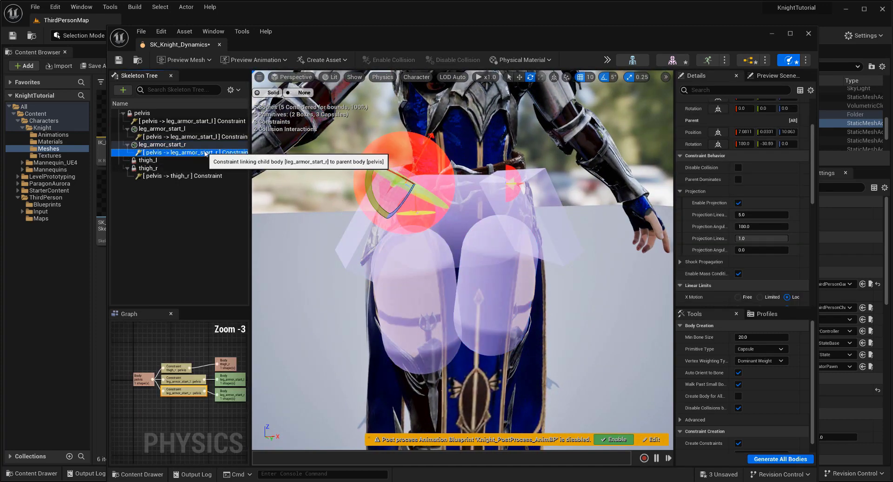
scroll(764, 238, "down", 6)
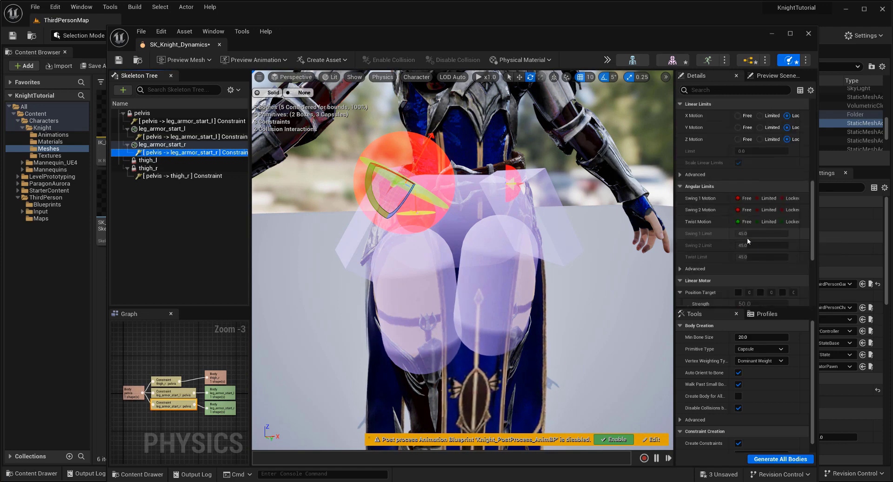
left_click(783, 198)
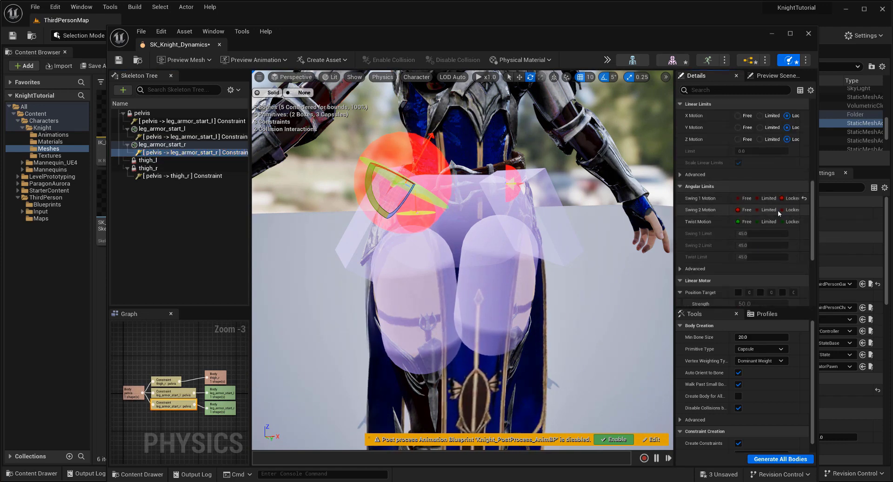
left_click(758, 210)
left_click(758, 221)
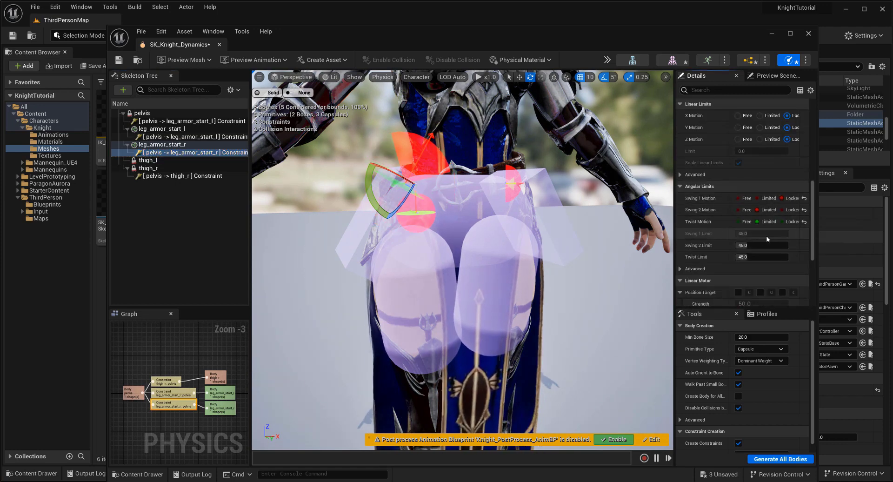
left_click(218, 137)
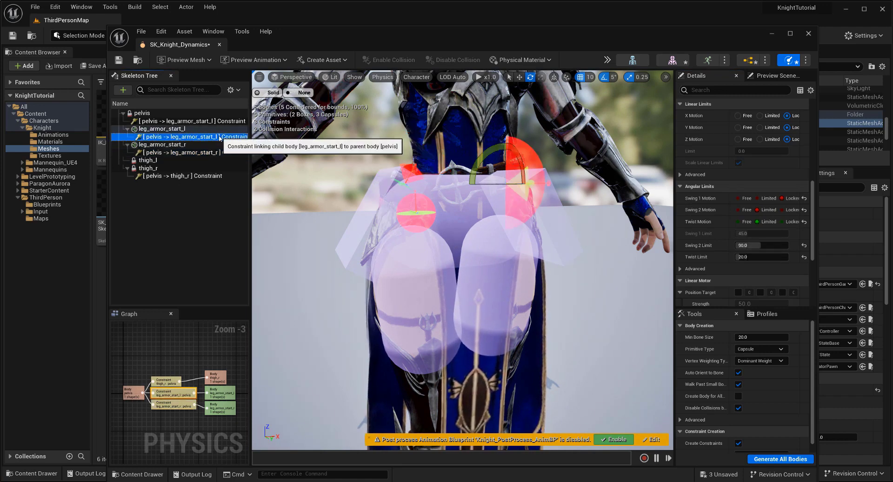
left_click(211, 153)
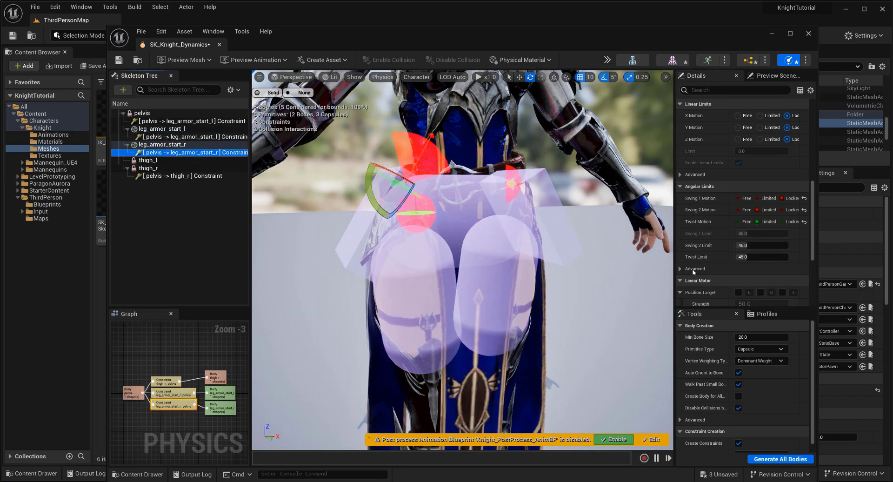
type("90")
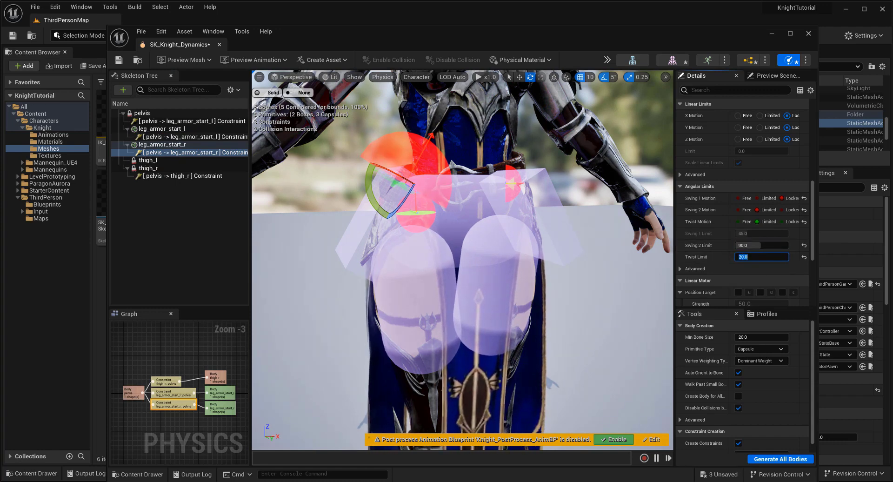
- Rotate the right leg armor constraint about 95 degrees in the frontal plane so its swing limit's straight edge is vertical, and save the asset
mouse_move(375, 207)
left_mouse_down("alt")
mouse_move(355, 206)
mouse_move(363, 202)
left_mouse_up("alt")
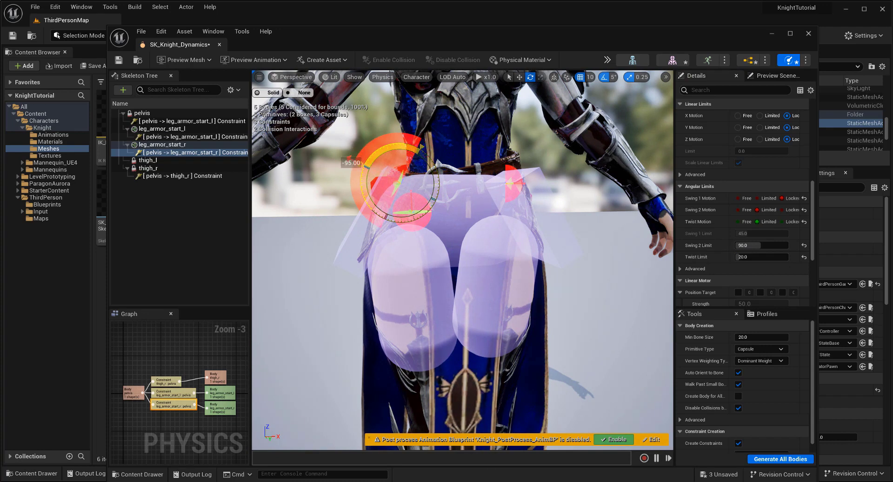
left_click_drag(363, 203, 363, 204)
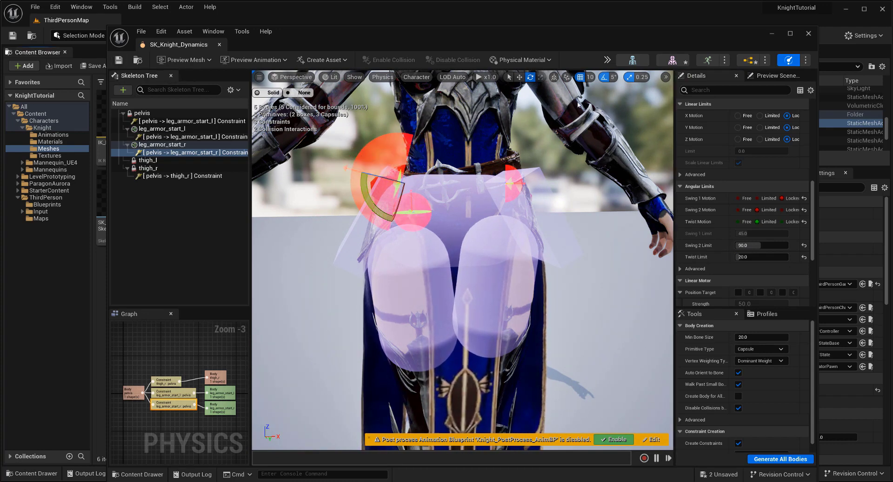
- Play-test the level by jumping, running and turning with the knight to examine both leg armor pieces, and stop the session
left_click(771, 35)
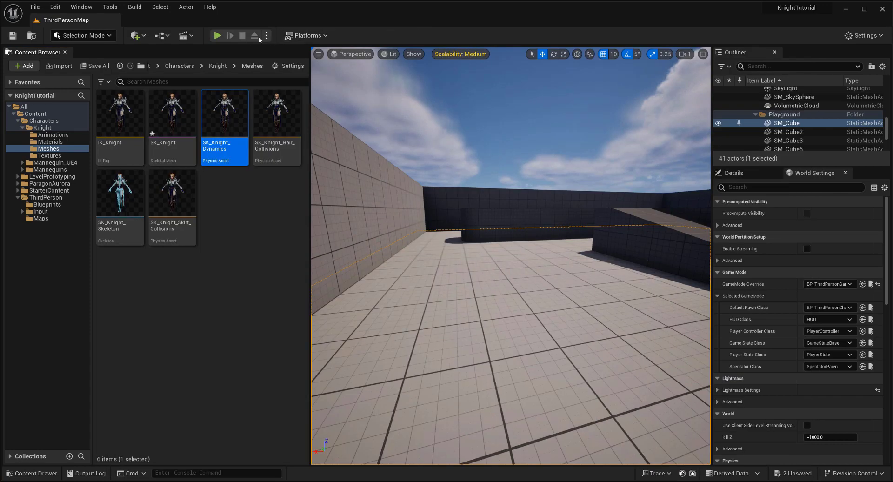
left_click(223, 38)
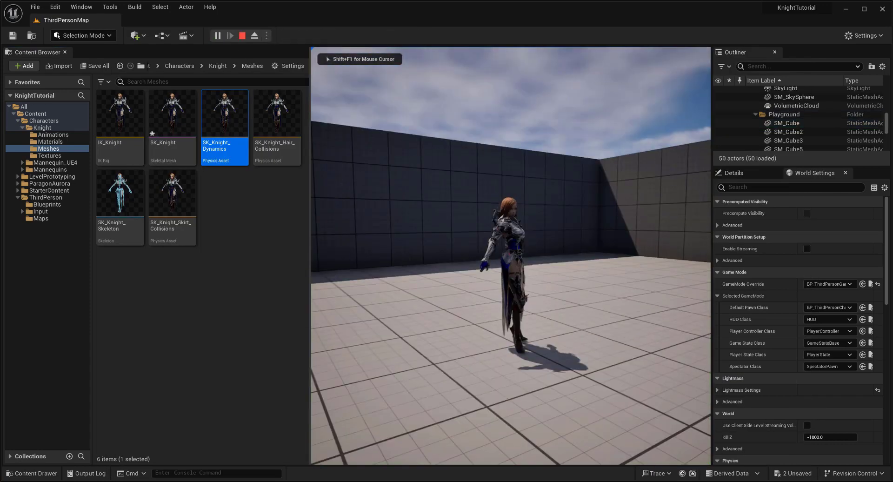
key("space")
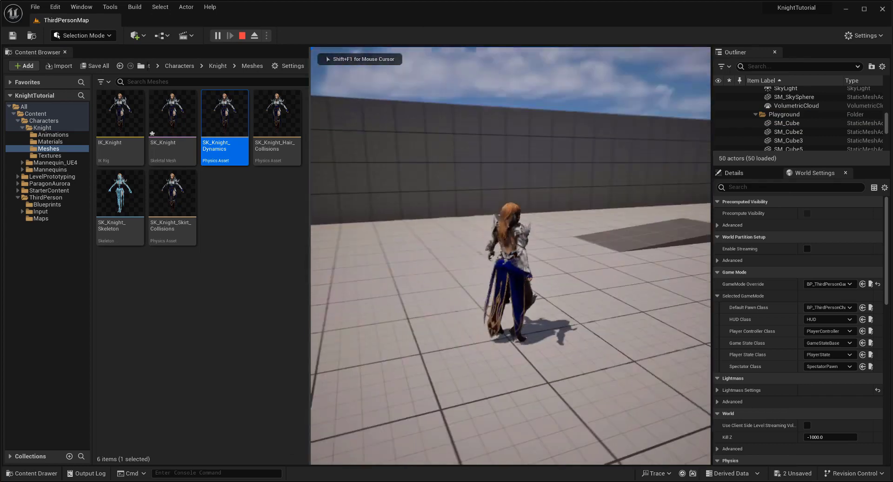
key("w")
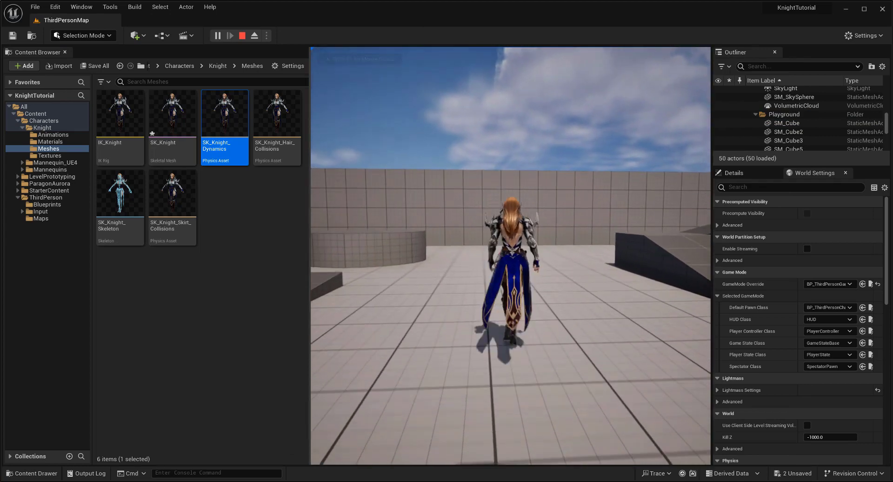
key("a")
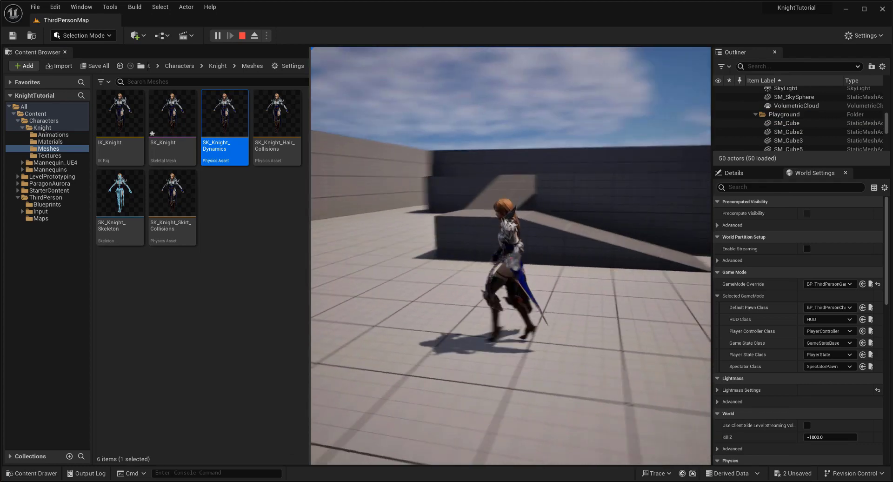
key("s")
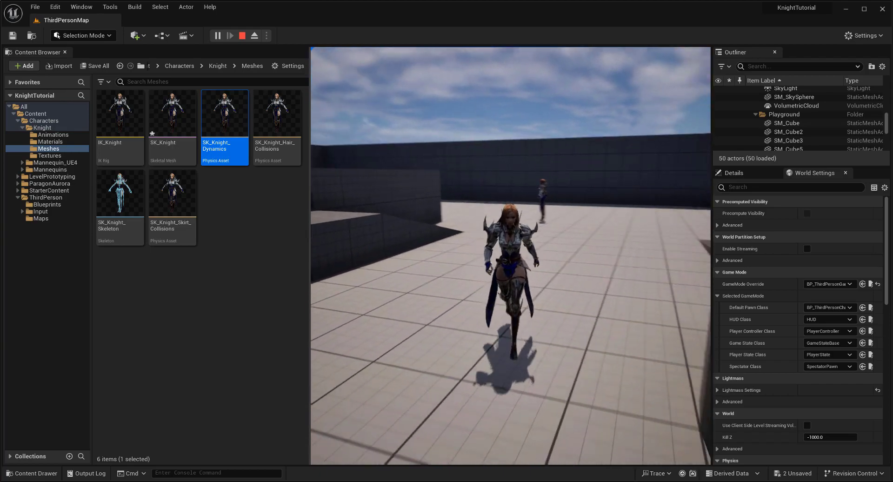
key("a")
key("w")
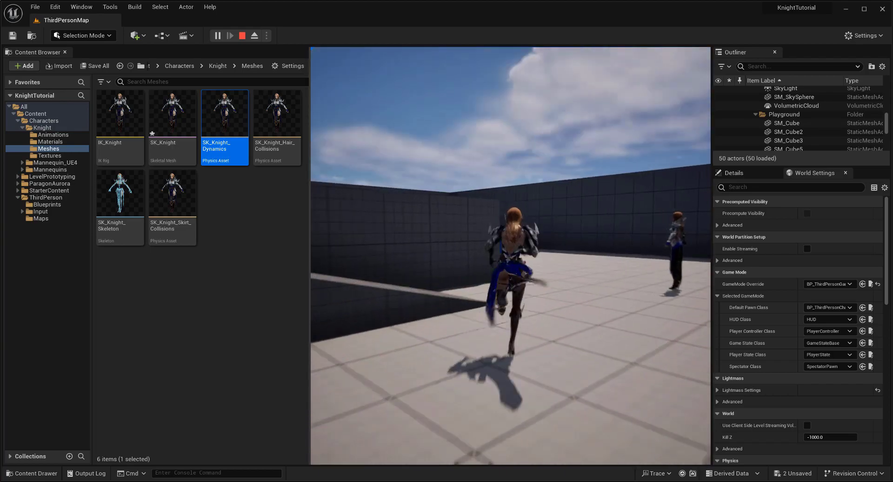
key("w")
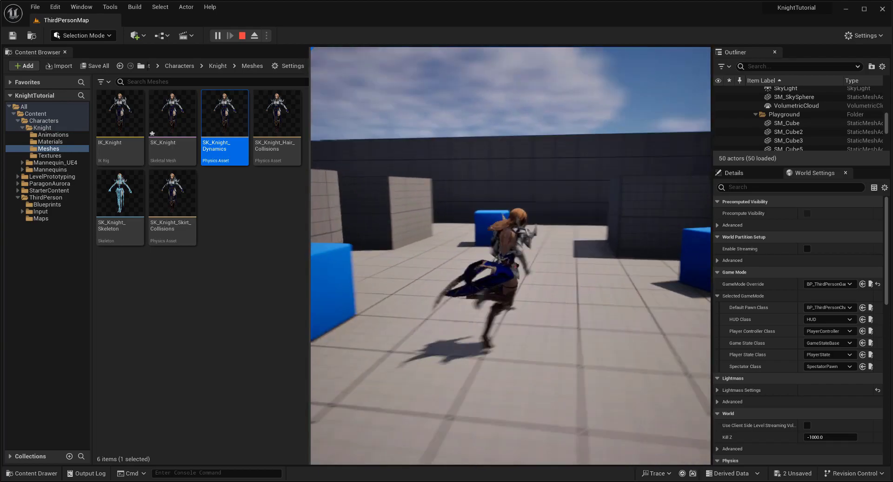
key("w")
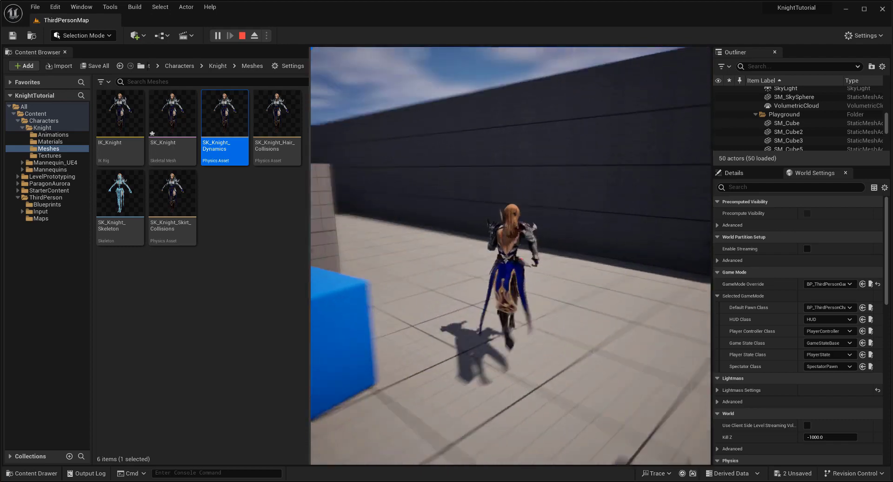
key("Escape")
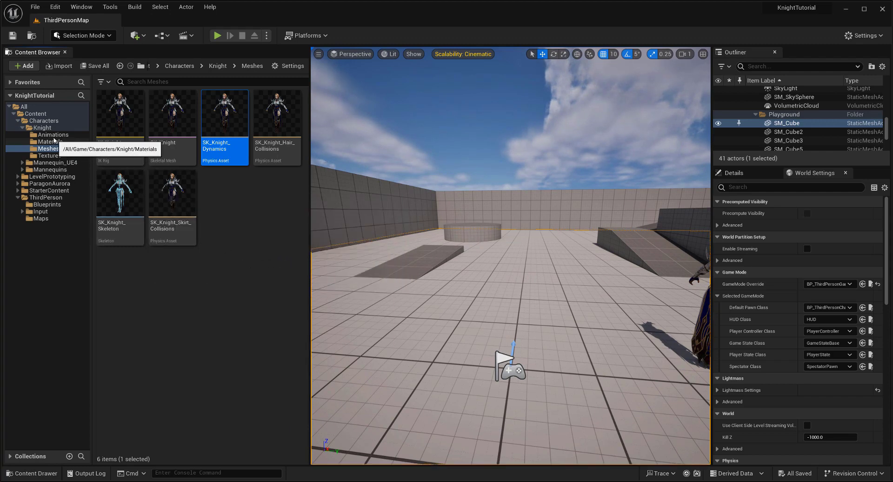
- Open ABP_Manny from the Knight Animations folder and shift the Component To Local and Output Pose nodes far to the right in the AnimGraph
left_click(52, 134)
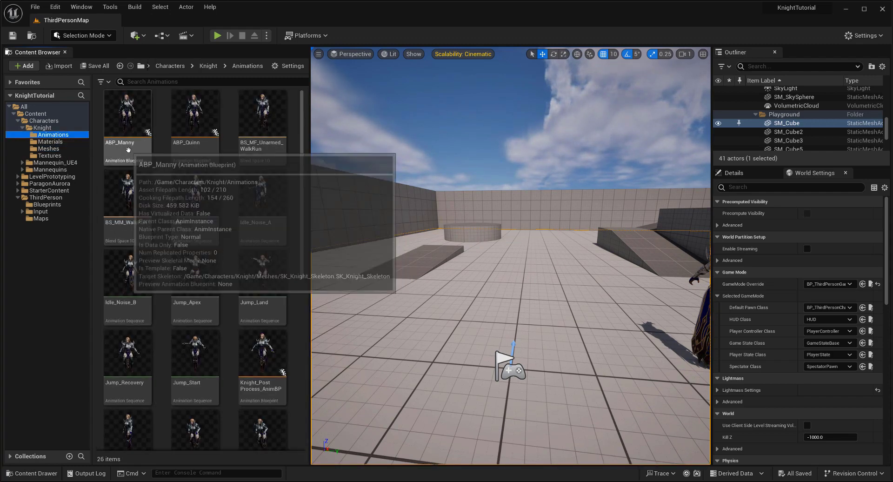
double_click(128, 149)
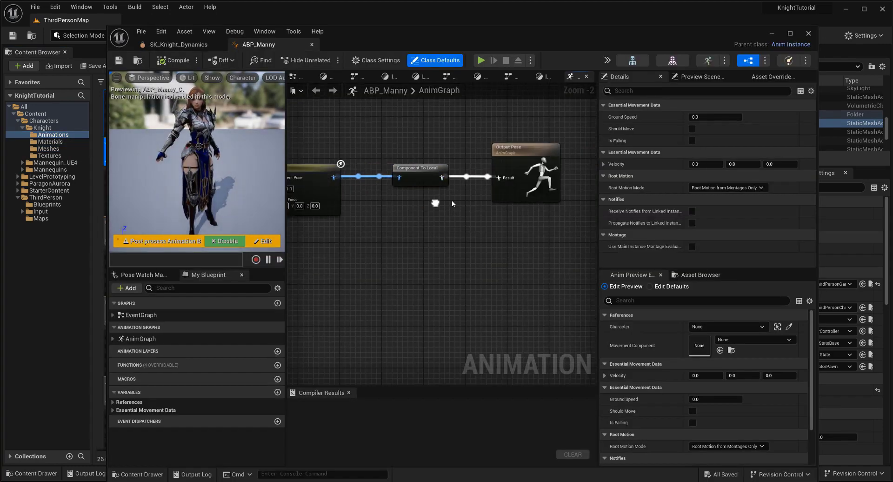
right_click_drag(452, 204, 458, 203)
left_click_drag(411, 139, 511, 208)
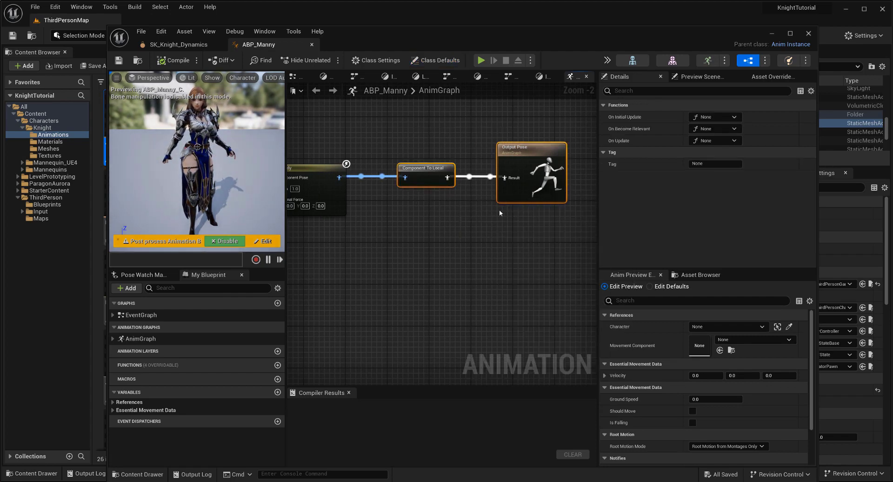
key("Right")
key("Right")
key("Right")
key("Right")
key("Right")
key("Right")
key("Right")
key("Right")
key("Right")
key("Right")
key("Right")
key("Right")
key("Right")
key("Right")
key("Right")
key("Right")
key("Right")
key("Right")
right_click_drag(438, 241, 519, 244)
left_click(371, 238)
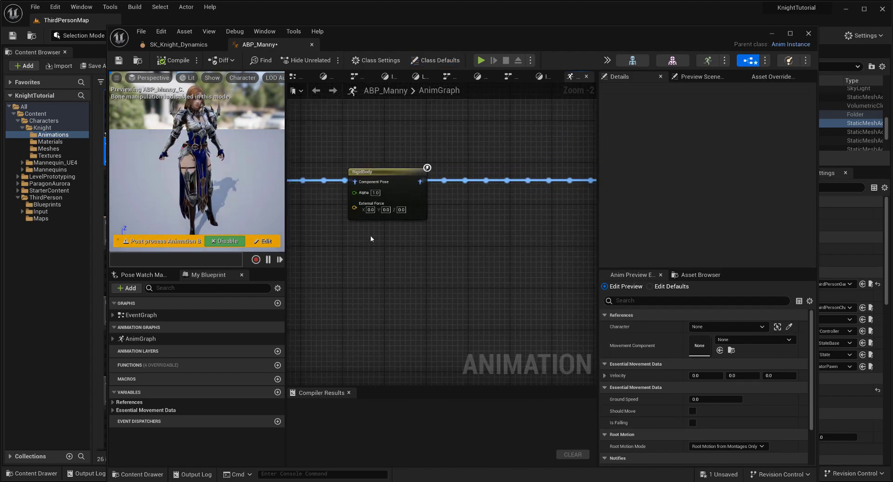
- Shift the slot node and the Local To Component node left to free space before the Anim Dynamics nodes
scroll(371, 239, "down", 2)
right_click_drag(376, 250, 665, 245)
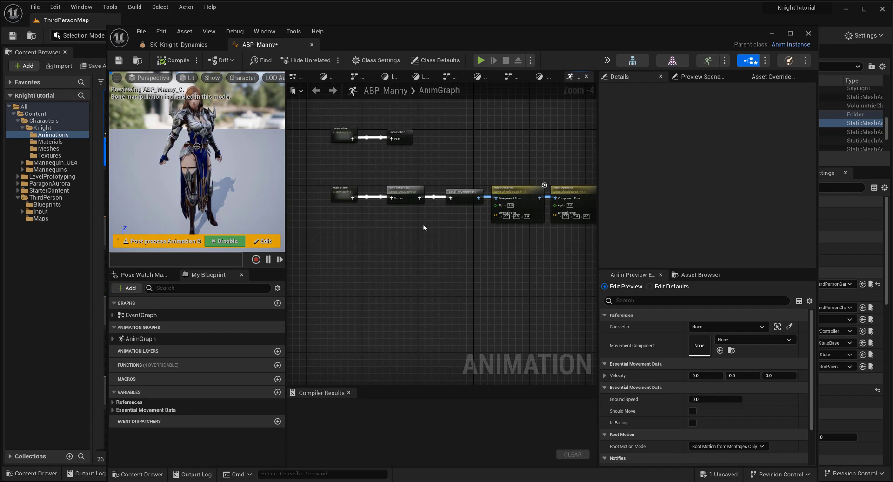
left_click(408, 202)
left_click(465, 194)
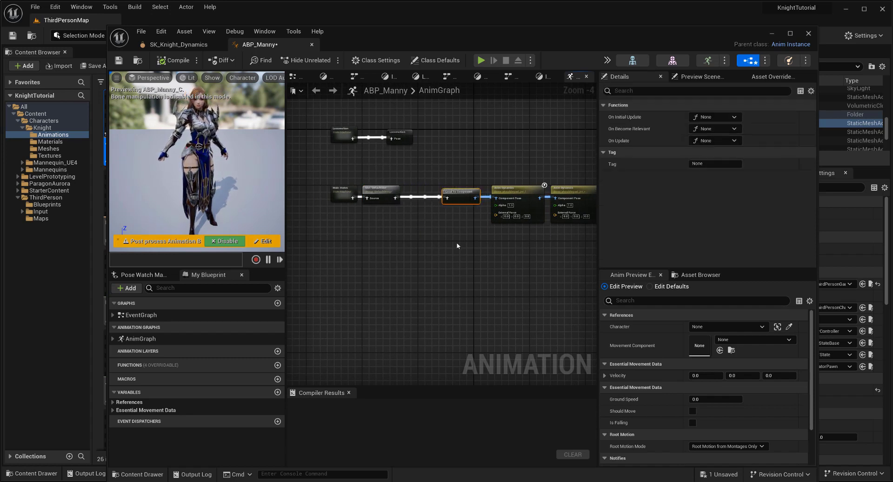
key("Left")
key("Left")
key("Left")
key("Left")
key("Left")
key("Left")
key("Left")
key("Left")
key("Left")
- Group the two Anim Dynamics nodes in a comment titled Shoulder Pads and color it blue-violet
right_click_drag(518, 260, 394, 249)
scroll(395, 252, "up", 1)
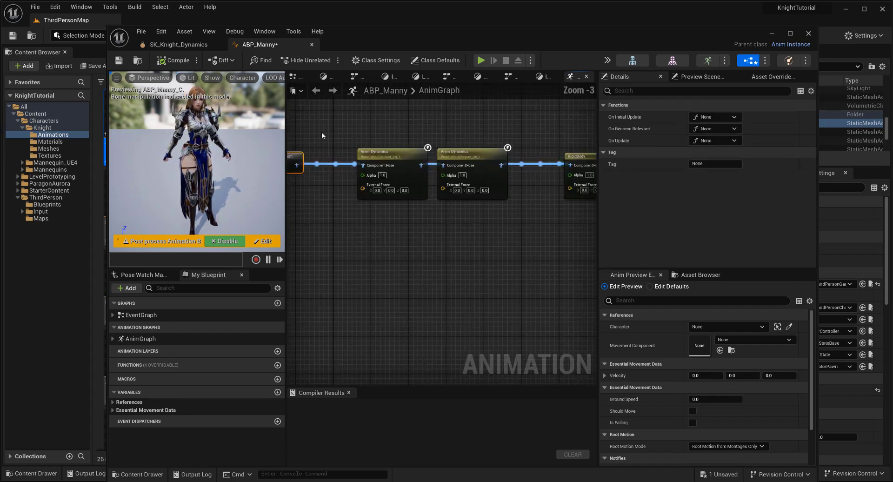
left_click_drag(322, 133, 532, 241)
type("cShoulder P")
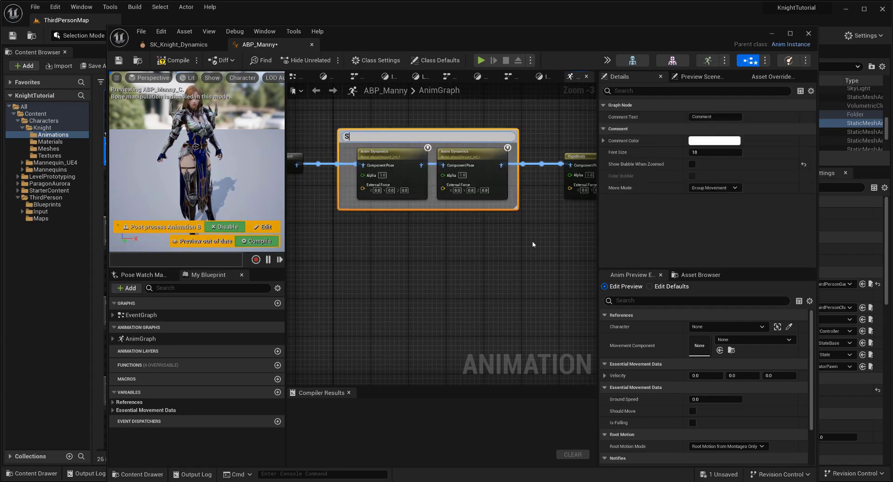
type("ads")
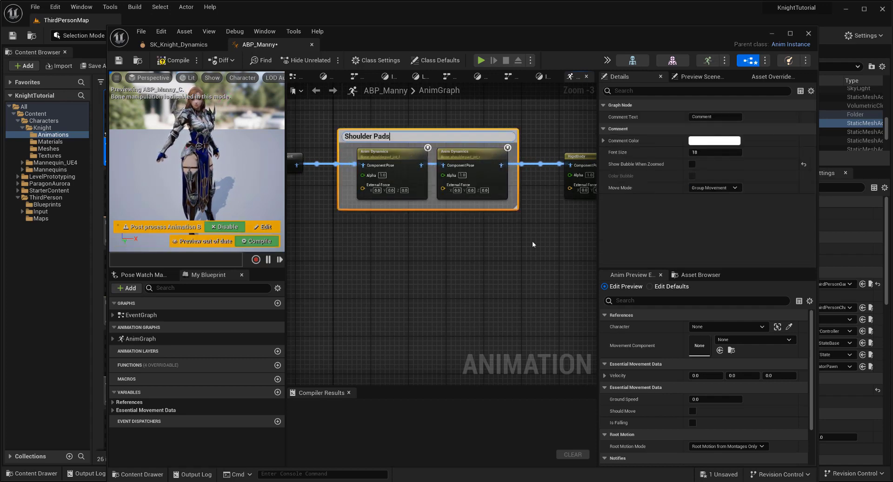
key("Return")
left_click(698, 140)
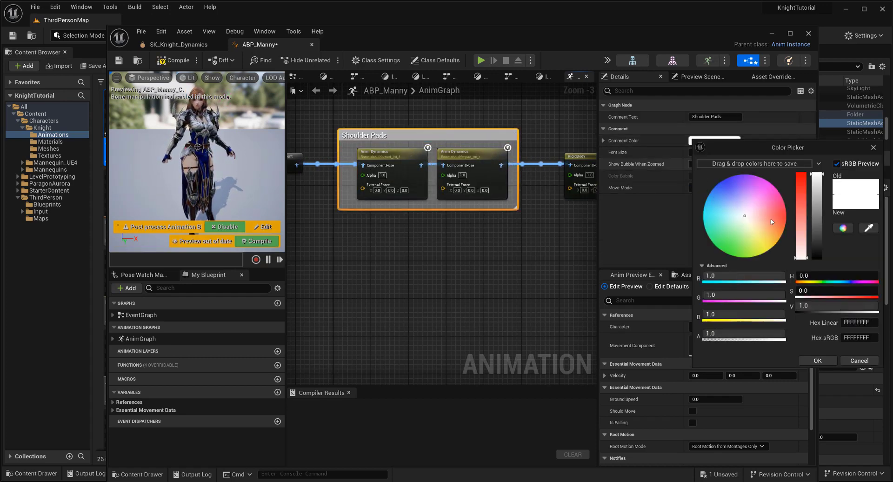
left_click(731, 195)
left_click(818, 361)
left_click(497, 225)
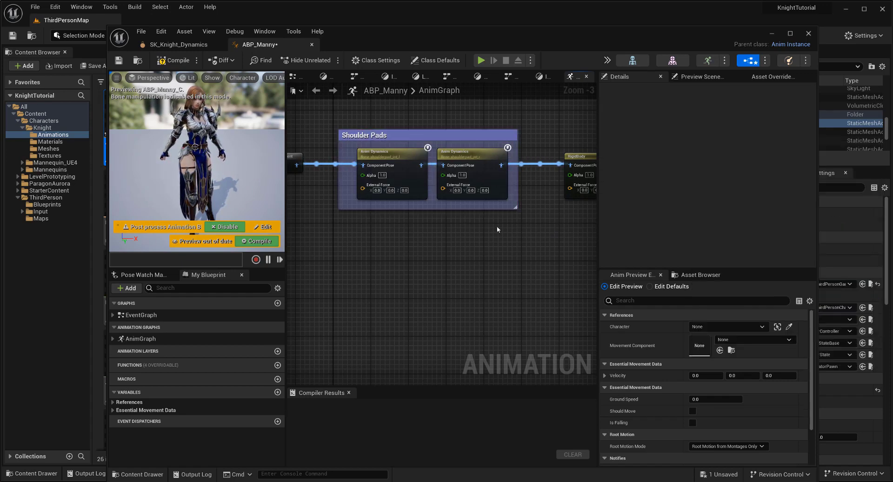
- Enclose the RigidBody node in a comment titled Hip Pads and give it a beige color
right_click_drag(497, 225, 293, 235)
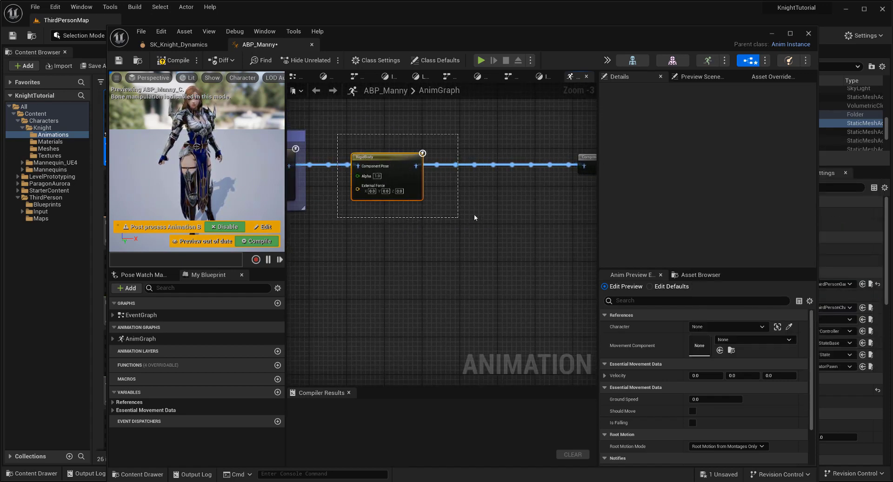
type("cHip P")
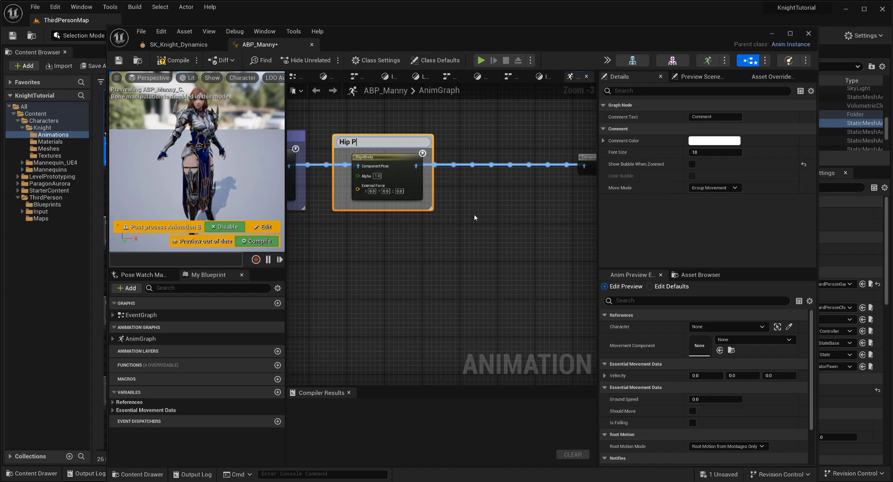
type("ads")
key("Return")
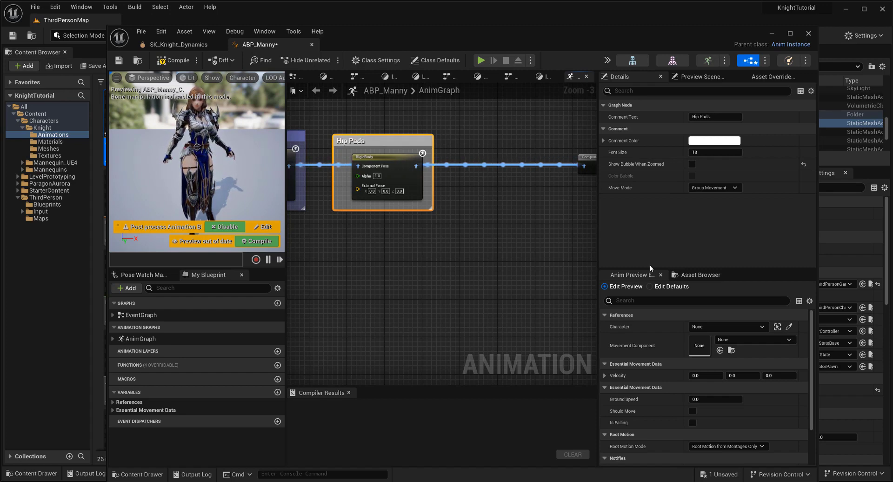
left_click(729, 148)
mouse_move(786, 232)
left_mouse_down()
mouse_move(780, 238)
mouse_move(797, 236)
left_mouse_up()
left_click(870, 368)
left_click(535, 252)
- Copy a shoulder pad Anim Dynamics node and place it between the Hip Pads comment and the Component To Local node, wired into the pose chain
scroll(455, 207, "down", 2)
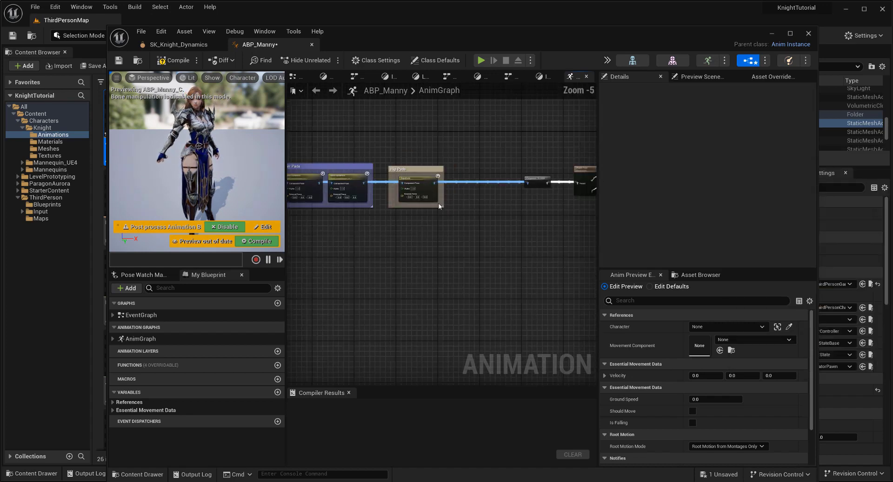
right_click_drag(455, 221, 343, 215)
right_click_drag(349, 183, 547, 218)
left_click(401, 186)
right_click_drag(519, 264, 408, 253)
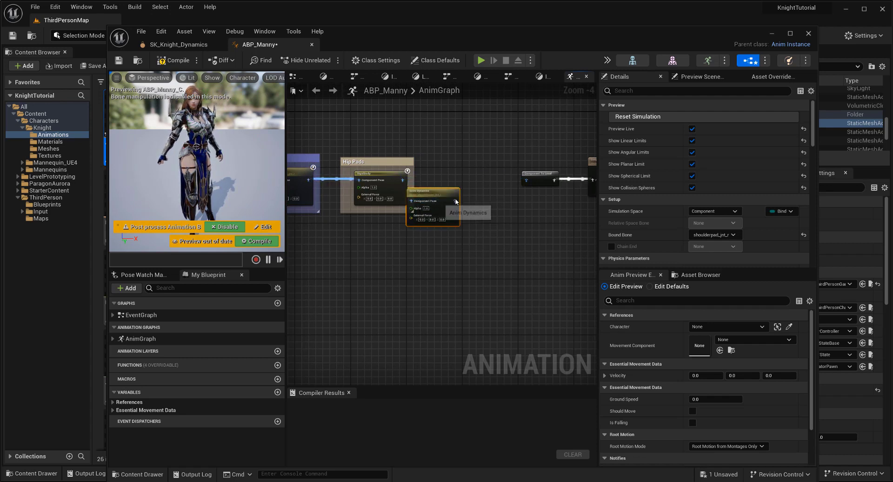
left_click_drag(439, 204, 470, 186)
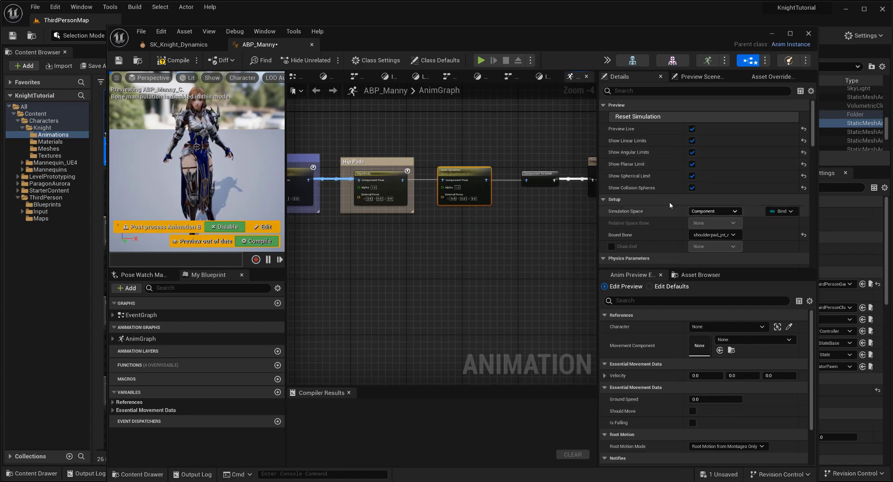
- Set the new Anim Dynamics node's Bound Bone to belt_jnt and compile the blueprint
scroll(669, 202, "down", 4)
left_click(722, 152)
type("be")
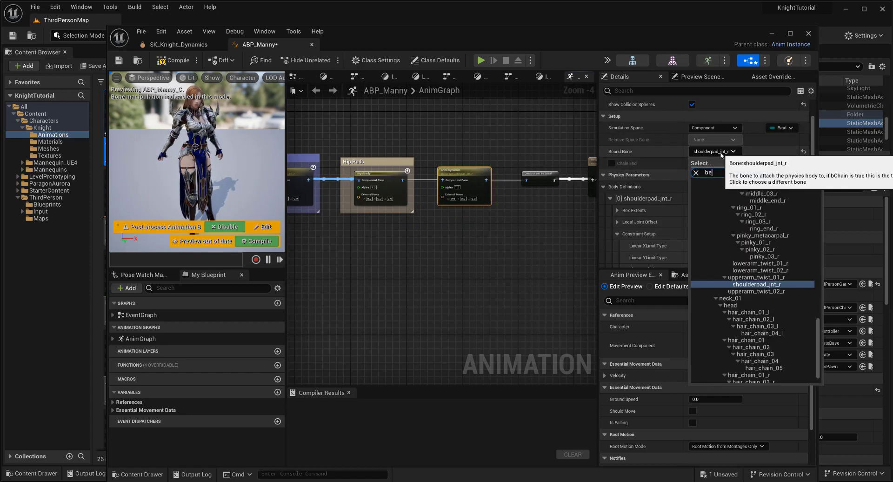
type("lt")
left_click(761, 183)
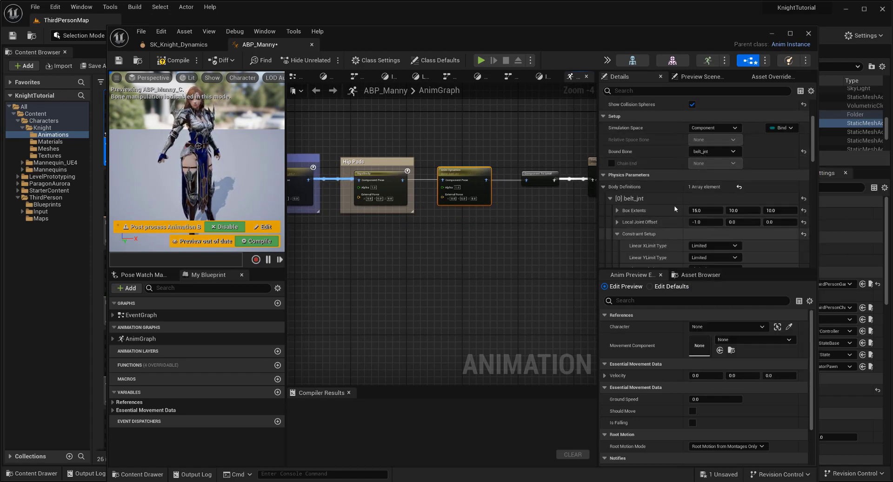
scroll(676, 209, "down", 2)
left_click(258, 241)
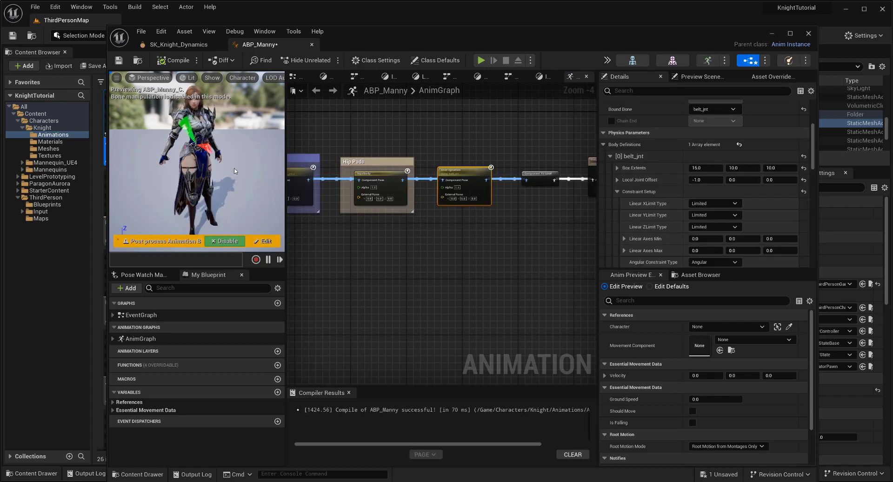
- Set the belt_jnt body's Local Joint Offset X to 0 and recompile the preview
scroll(227, 114, "up", 5)
left_click_drag(227, 115, 165, 118)
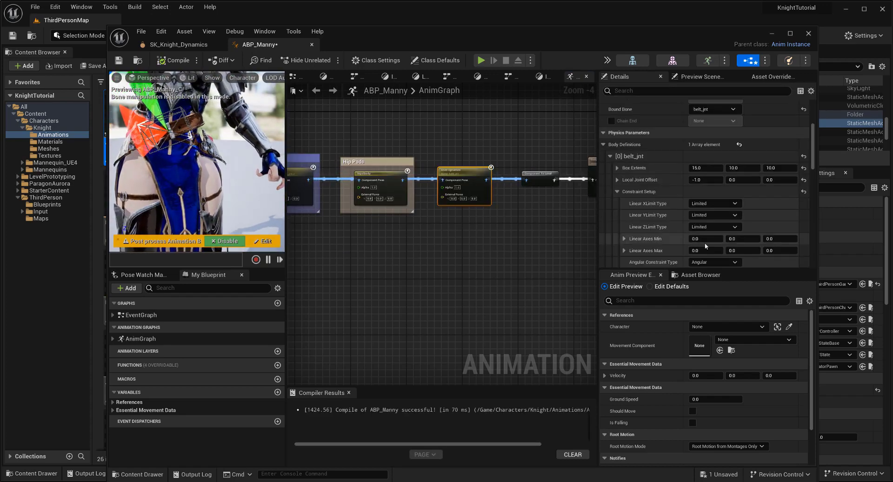
scroll(654, 212, "down", 4)
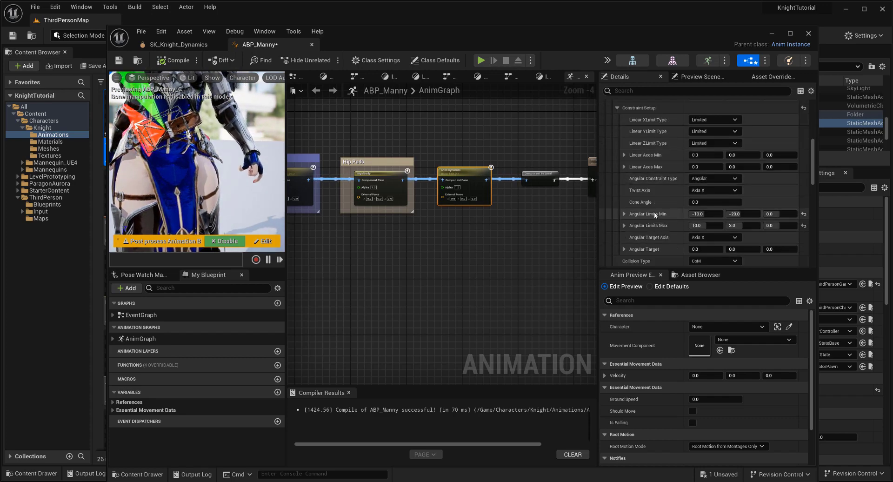
scroll(655, 213, "up", 3)
left_click(695, 166)
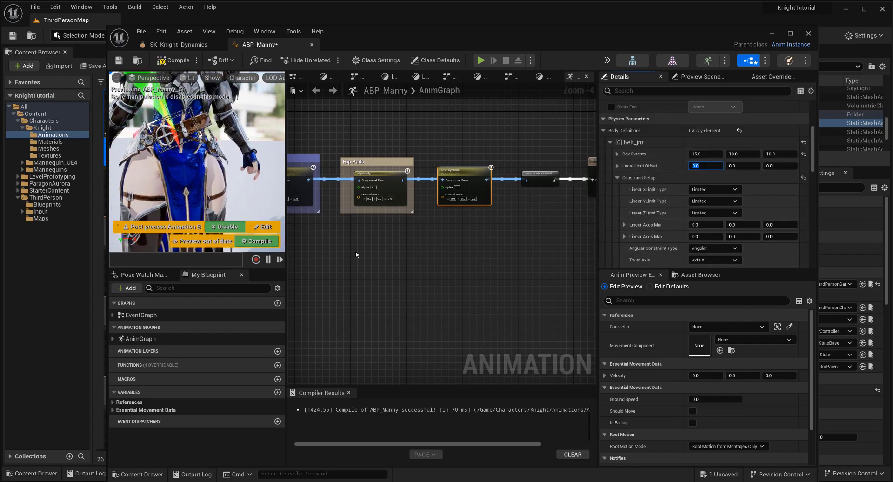
left_click(257, 241)
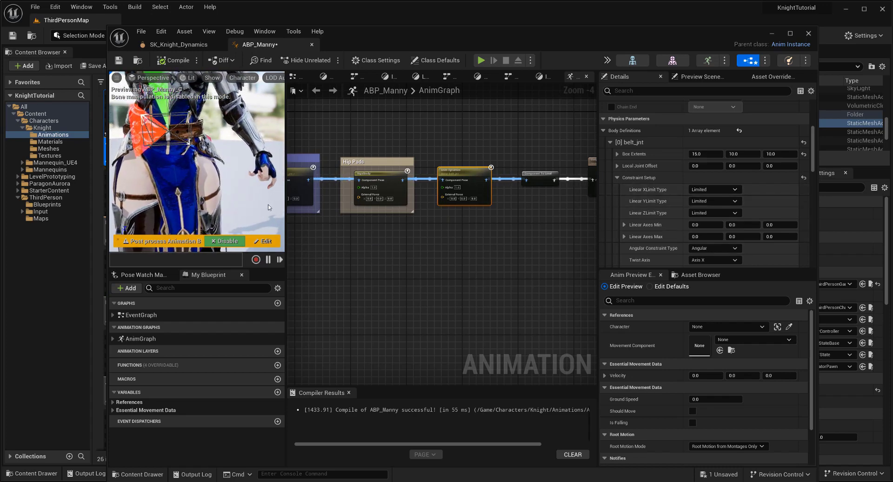
- Select belt_jnt in SK_Knight's skeleton tree, examine its axis orientation on the mesh, and return to ABP_Manny
left_click(672, 60)
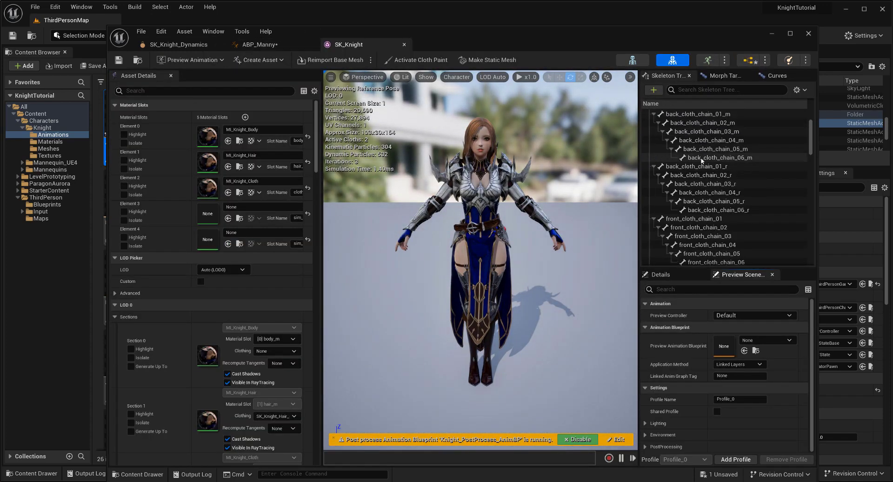
scroll(707, 169, "down", 6)
scroll(725, 177, "down", 4)
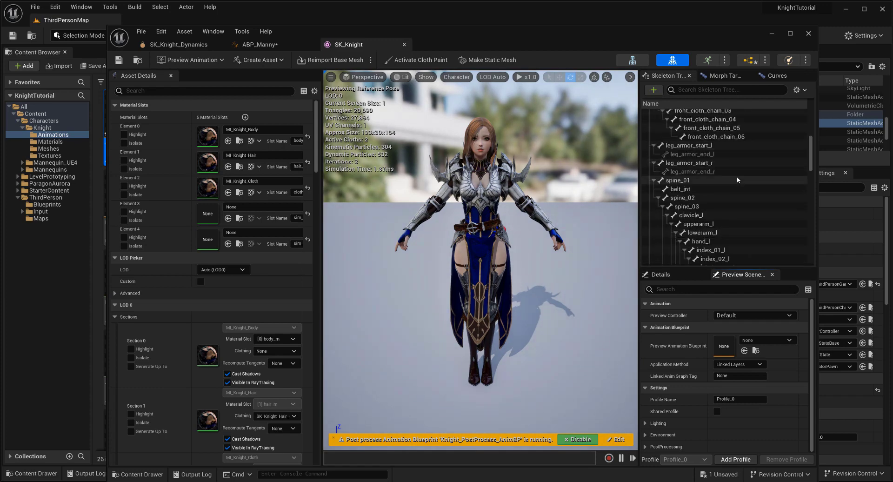
left_click(680, 160)
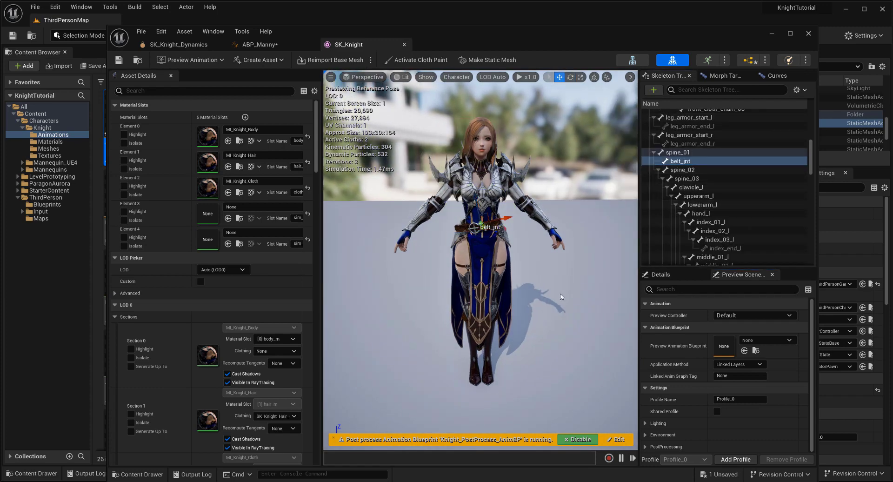
left_click_drag(561, 297, 512, 270)
left_click_drag(417, 234, 461, 235, "alt")
left_click(260, 44)
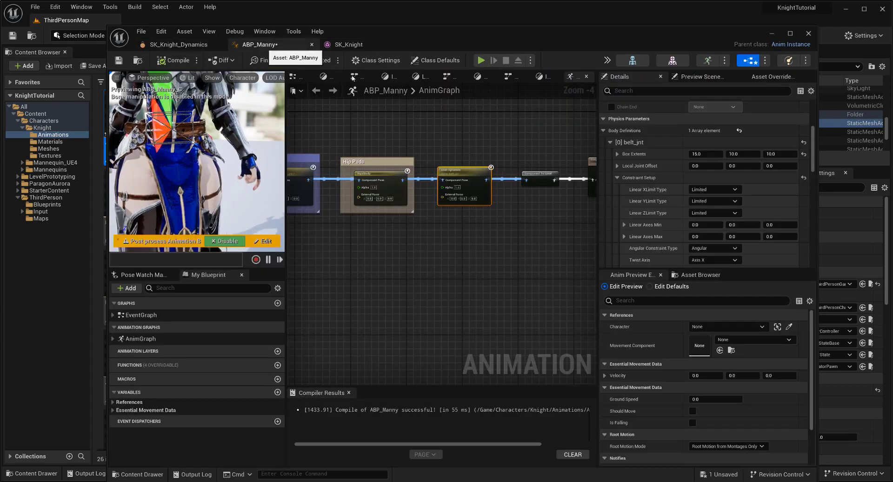
- Set the belt_jnt body's Box Extents X to 30 and recompile to examine the box around the waist
left_click(706, 154)
type("30")
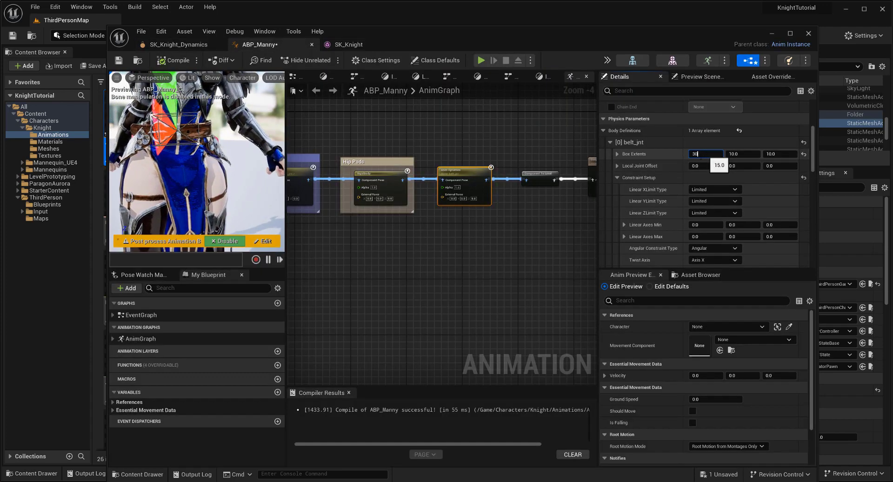
key("Return")
left_click(278, 246)
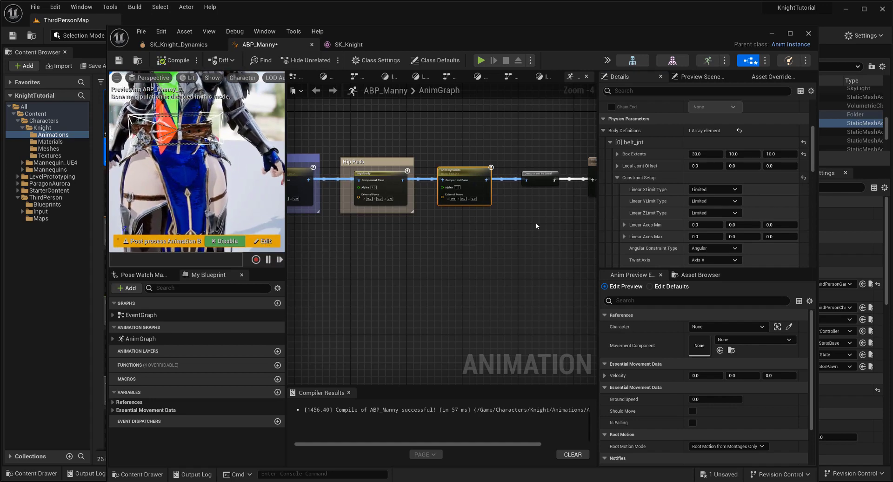
left_click_drag(216, 159, 201, 166)
- Check the belt bone's axes in SK_Knight, set the belt_jnt Box Extents Y to 25 and Z to 7, and compile
left_click(344, 45)
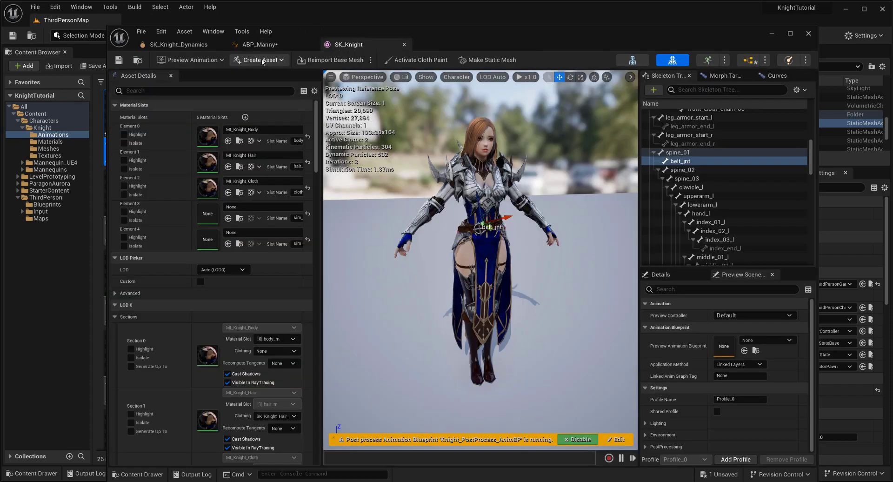
left_click(261, 44)
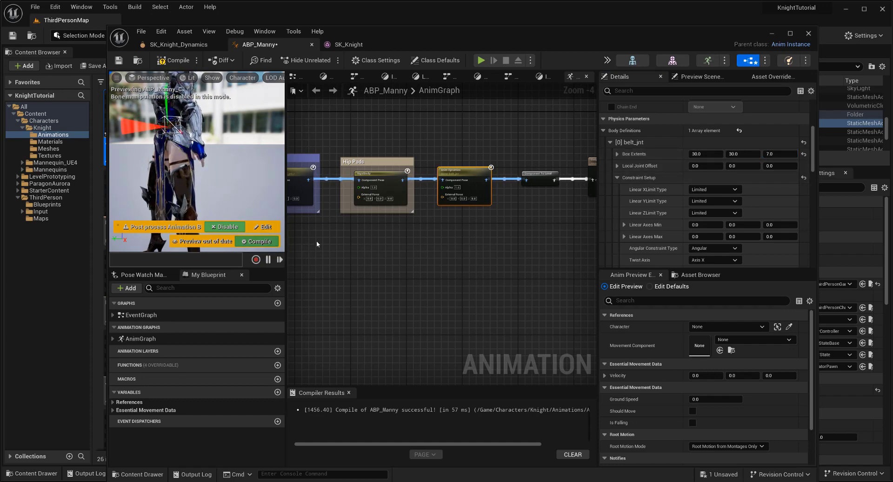
key("F7")
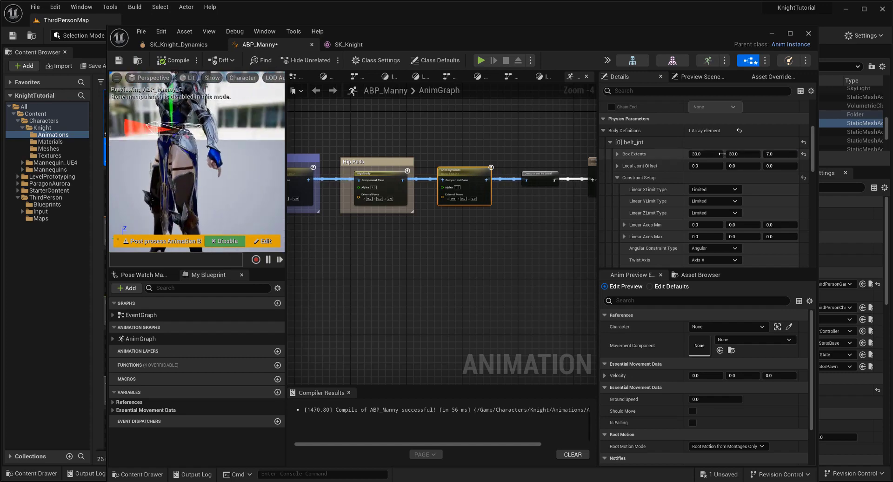
type("5")
key("Return")
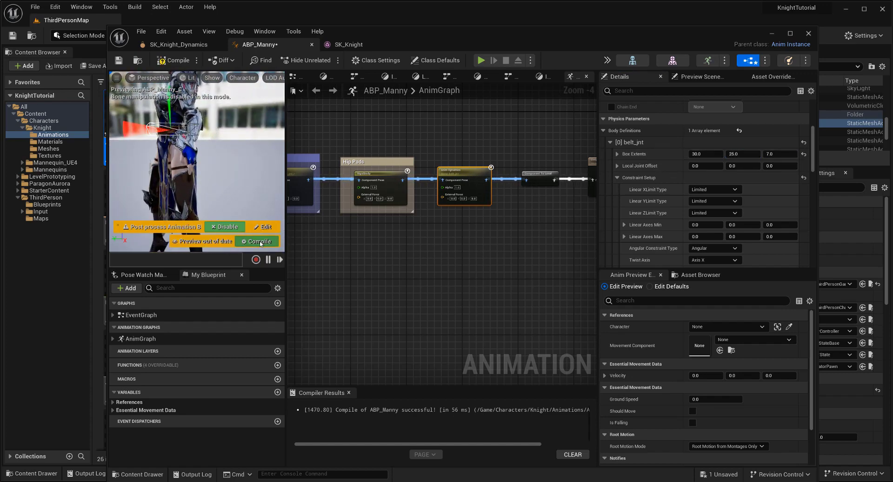
left_click(259, 241)
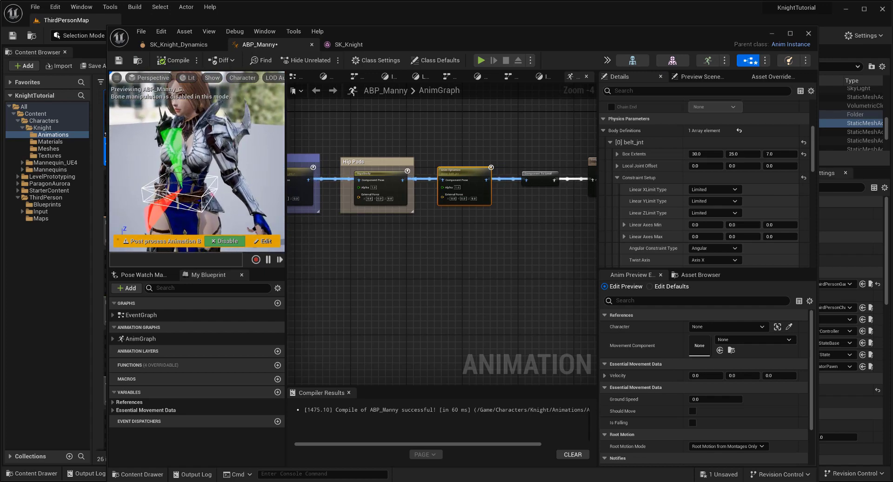
- Set the belt_jnt body's Local Joint Offset X to 1 and compile
left_click(706, 166)
type("1")
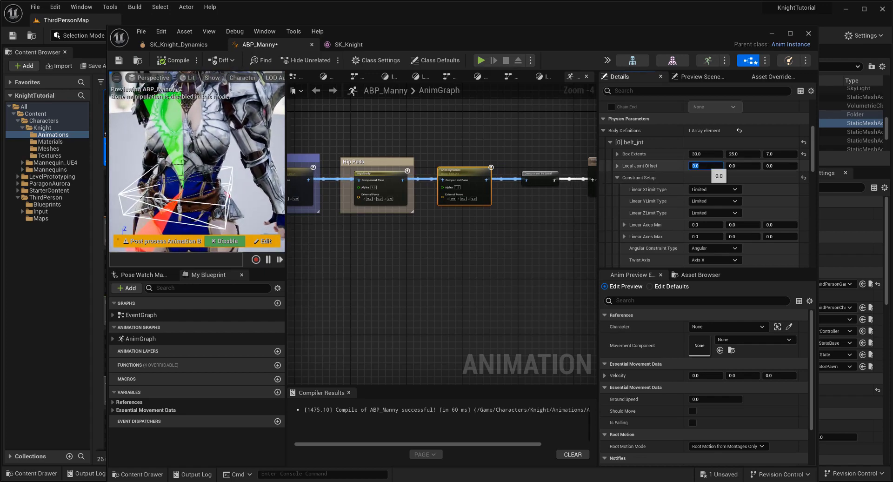
key("Return")
left_click(258, 241)
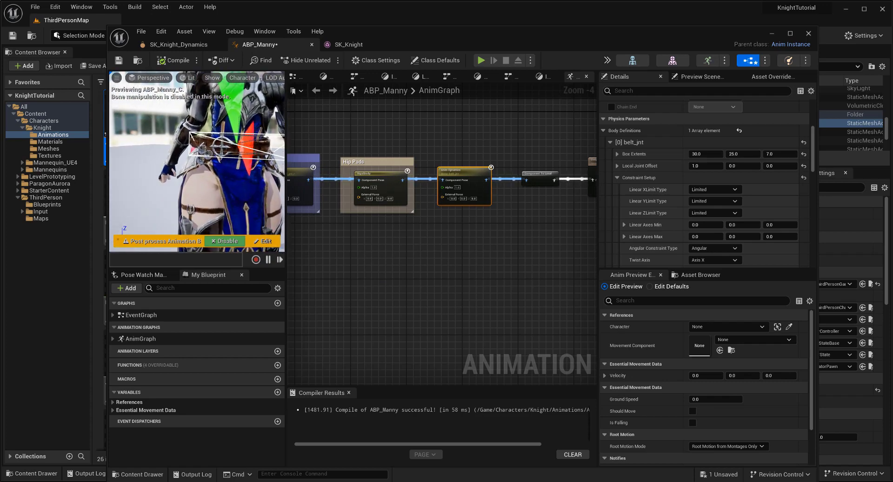
- Check belt_jnt's rotation axes in SK_Knight, set Angular Limits Min Y -30 and Z -10, Max Y 30 and Z 10, and compile
scroll(665, 214, "down", 5)
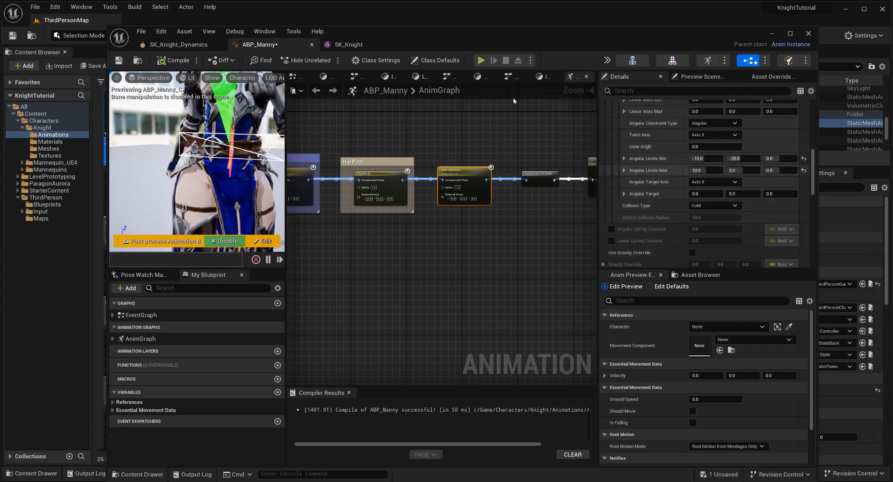
left_click(348, 45)
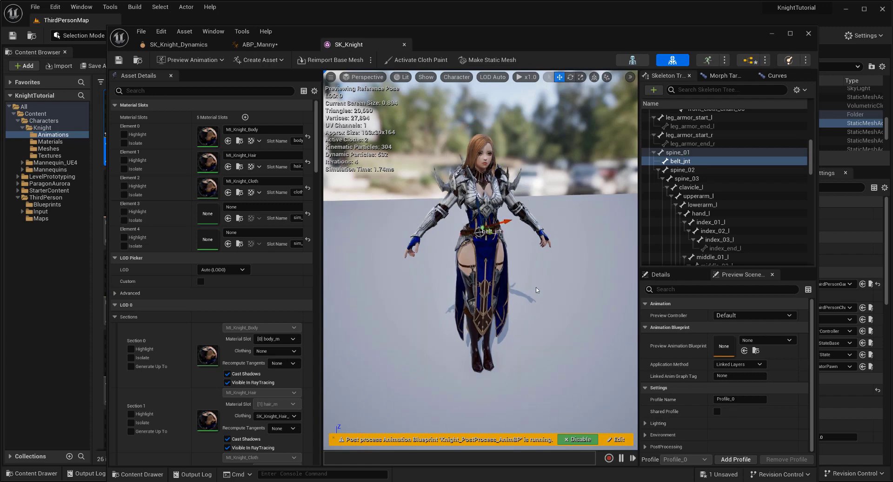
right_click_drag(537, 288, 573, 287, "alt")
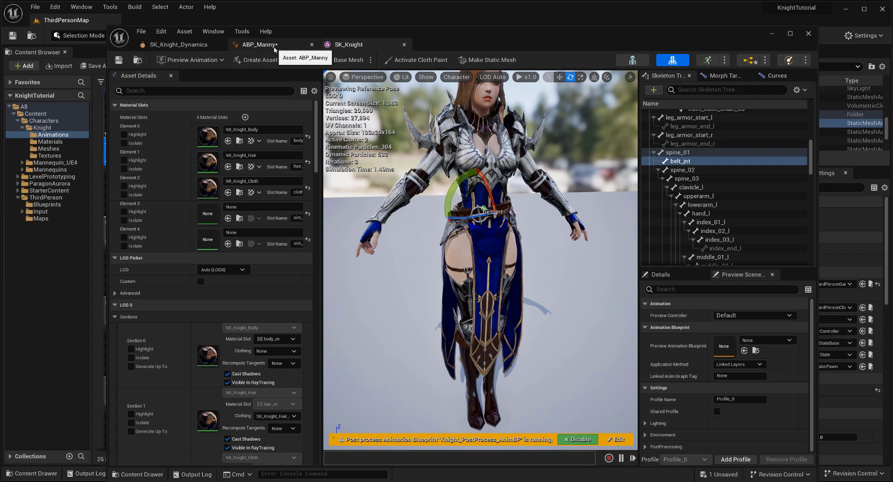
left_click(275, 48)
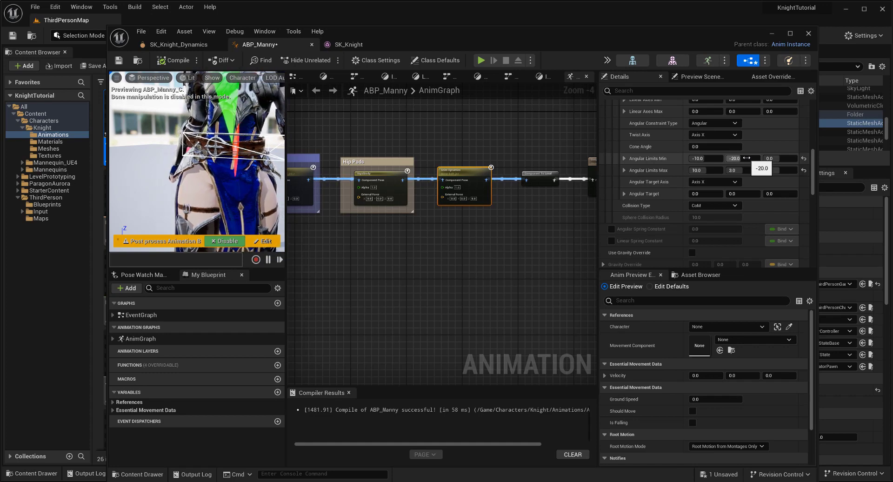
type("4")
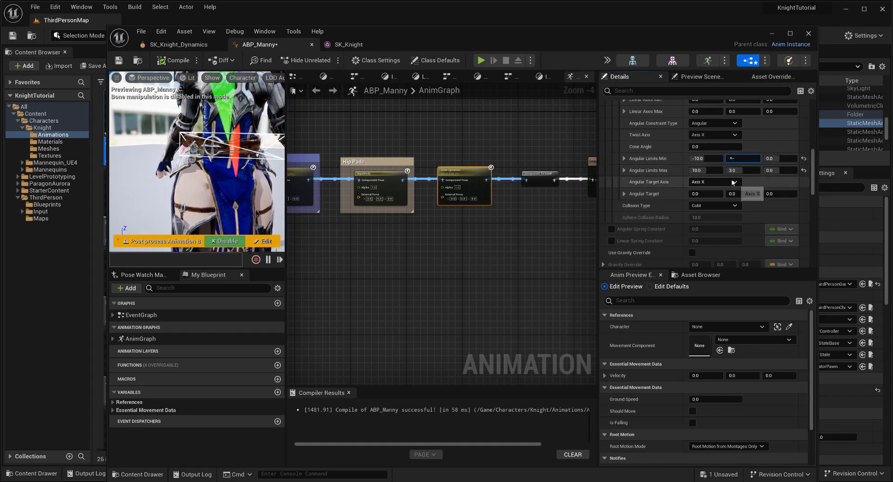
type("-30")
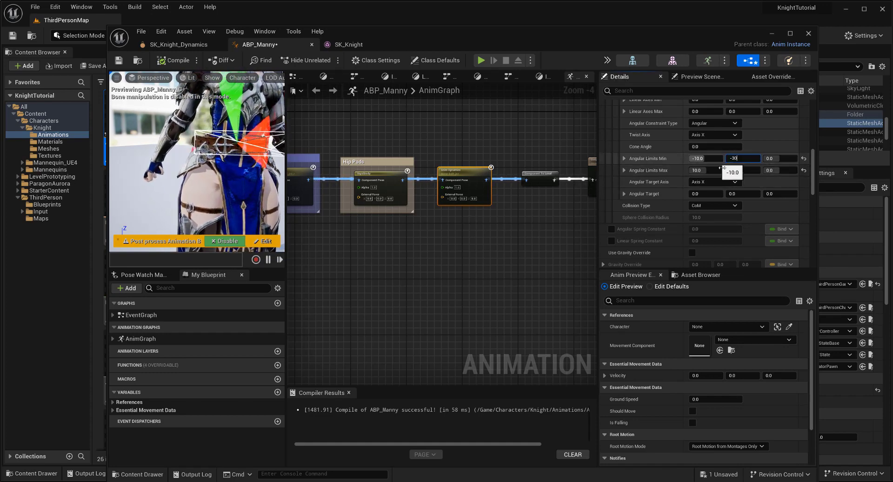
key("Return")
type("30")
key("Return")
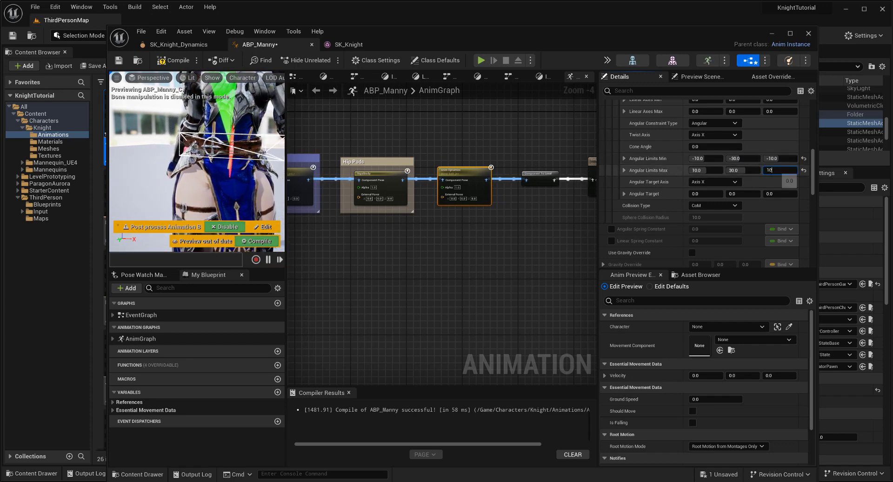
left_click(258, 242)
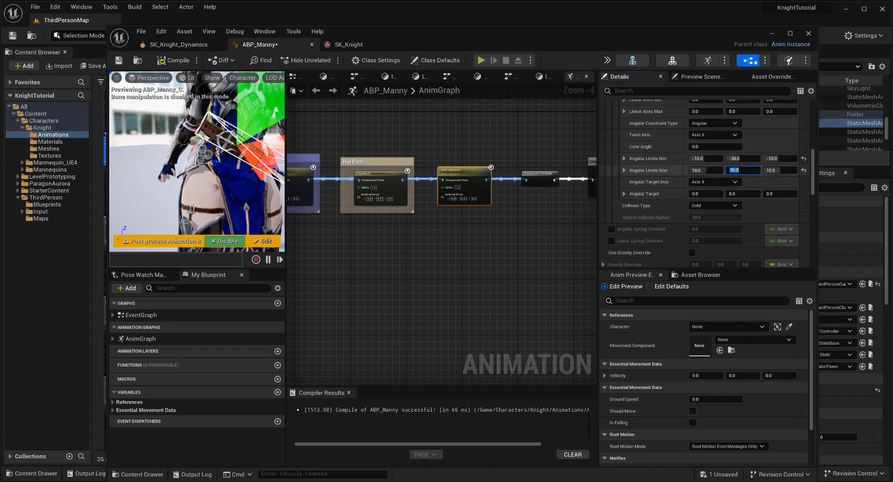
- Set the belt_jnt body's Angular Limits Max Y to 10 and recompile
type("10")
key("Return")
left_click(258, 241)
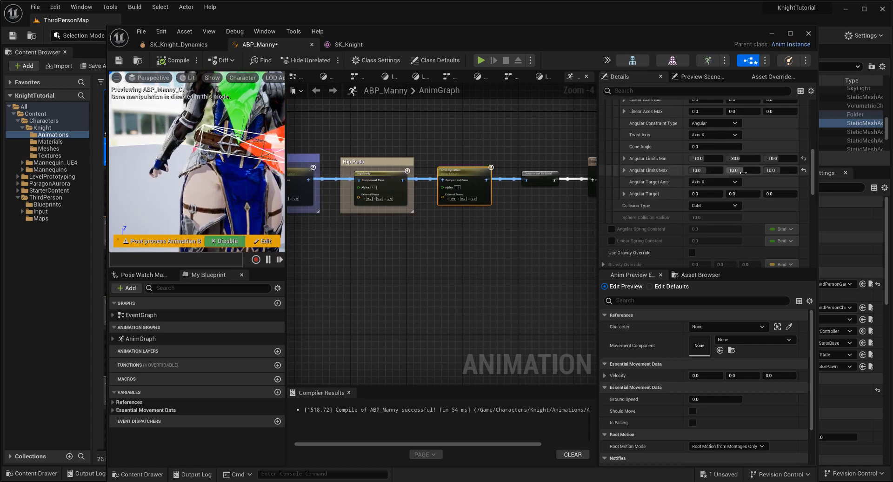
- Deselect the Anim Dynamics node, return to ThirdPersonMap, and play the level to test the belt physics
left_click(461, 275)
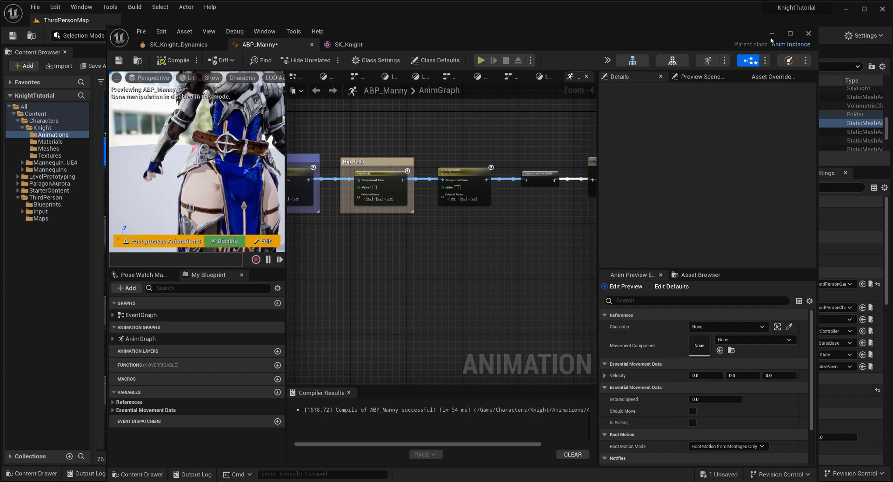
left_click(771, 37)
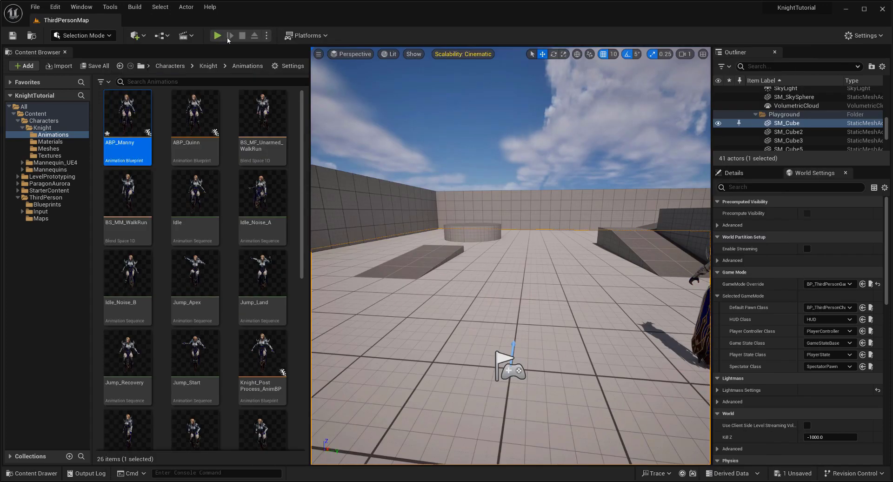
left_click(217, 35)
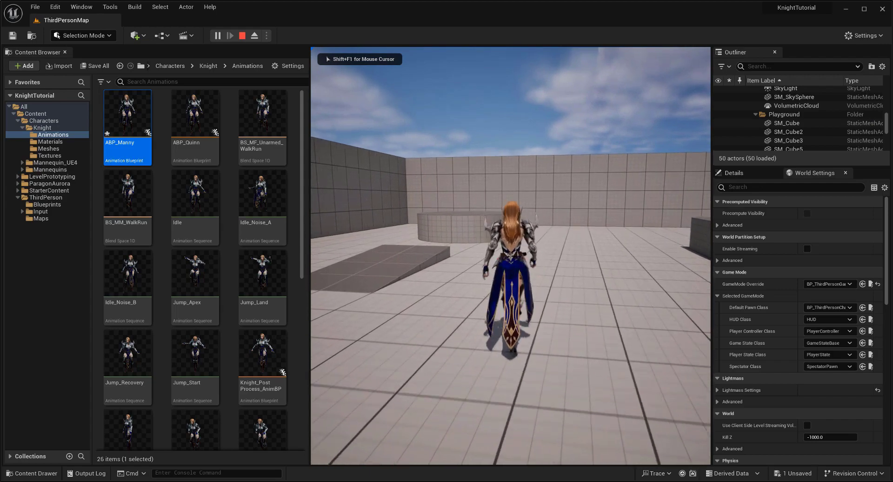
- Run and jump the knight around the level to examine the belt's motion, and stop the play session
key("w")
key("s")
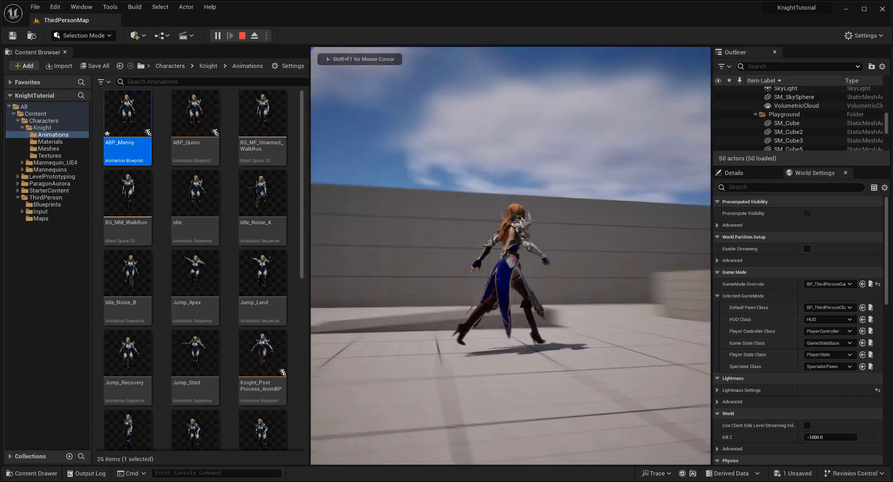
key("a")
key("w")
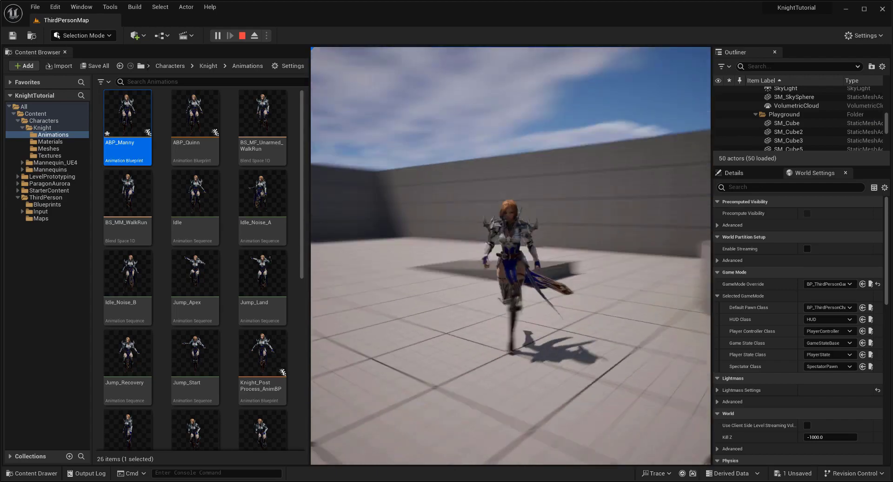
key("s")
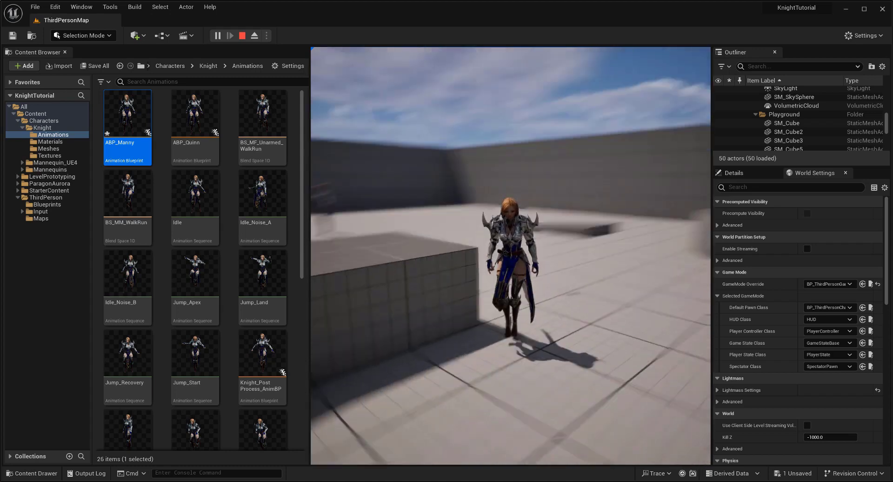
key("space")
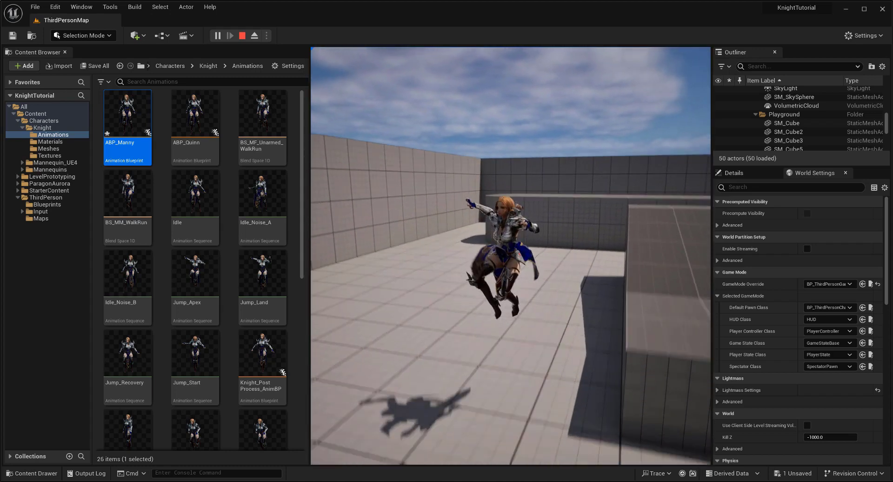
key("w")
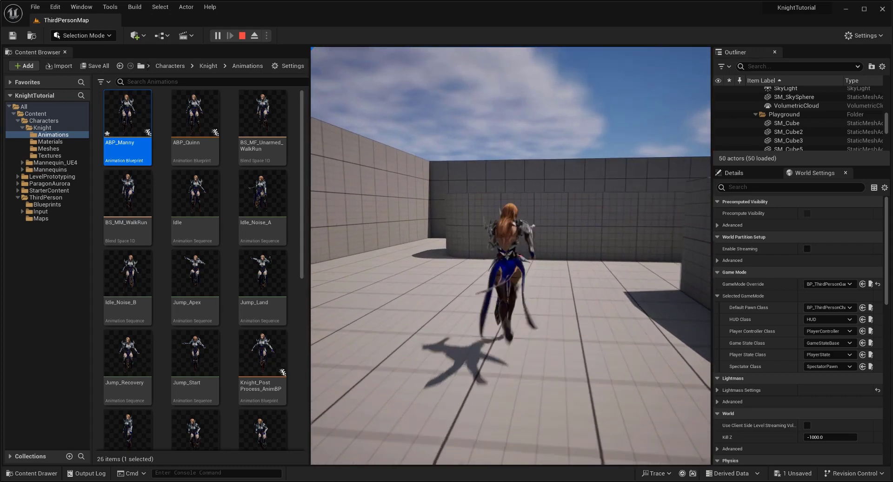
key("Escape")
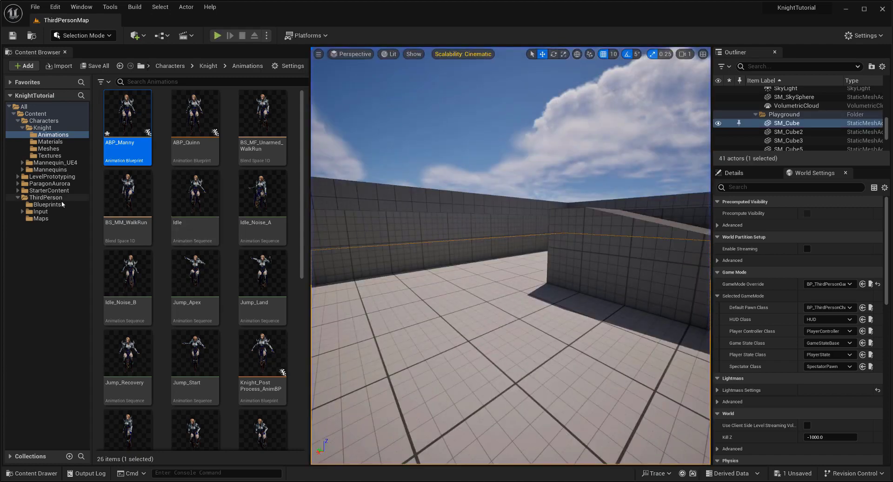
- Open BP_ThirdPersonCharacter from the ThirdPerson Blueprints folder and set the CameraBoom's Target Arm Length to 250
double_click(132, 128)
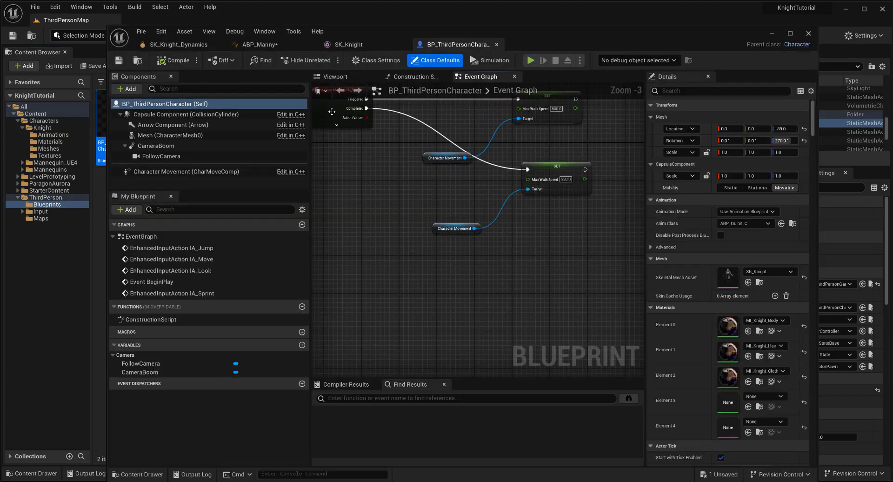
left_click(161, 156)
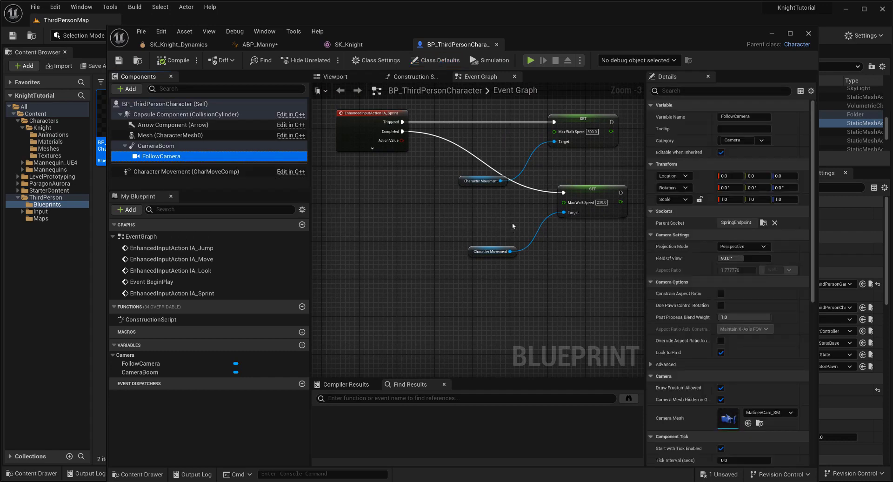
scroll(512, 221, "down", 3)
left_click(342, 76)
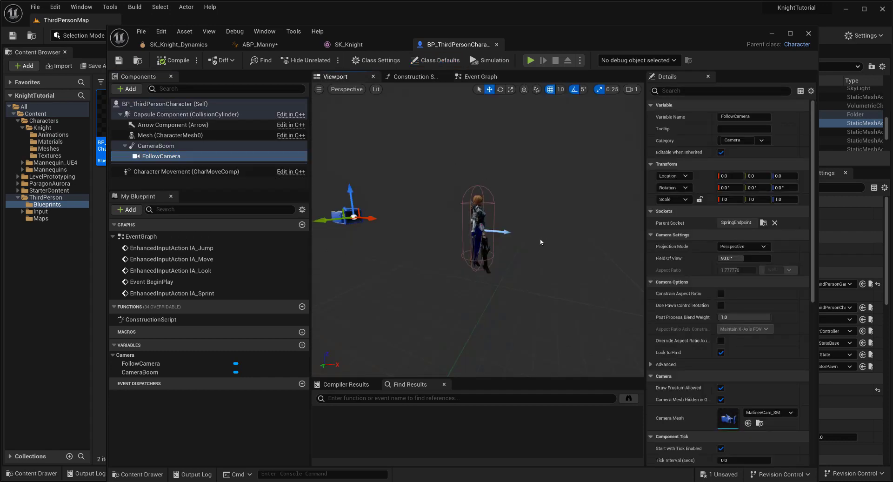
scroll(707, 267, "down", 2)
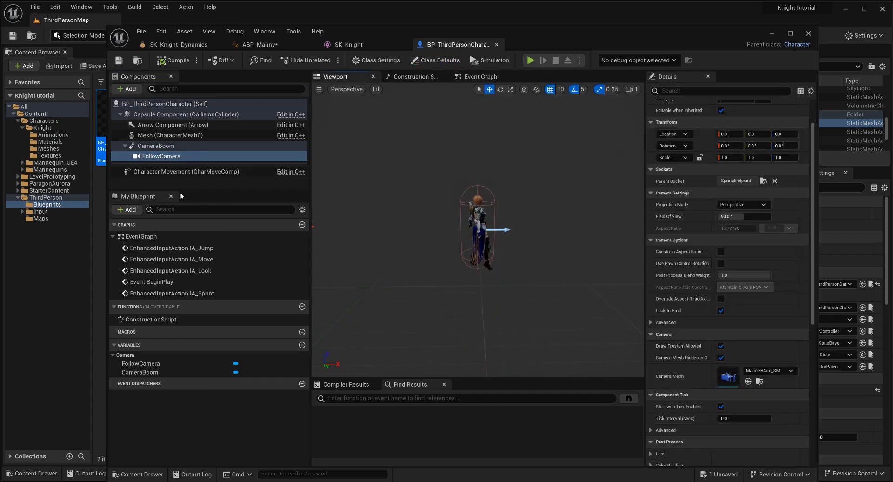
left_click(166, 147)
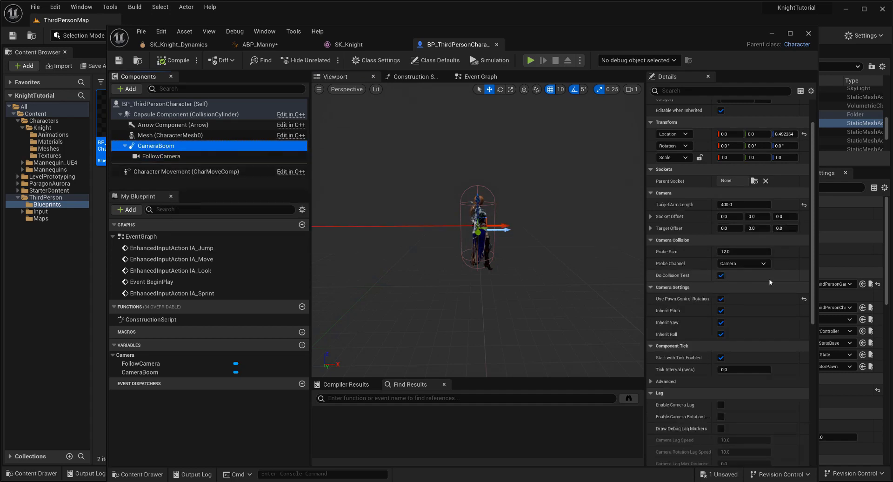
scroll(775, 288, "down", 4)
scroll(778, 289, "up", 4)
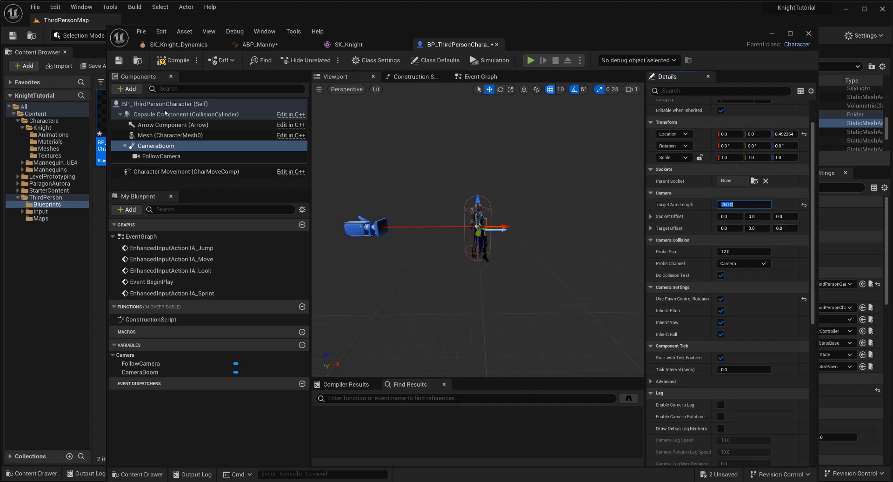
- Return to the level, play it fullscreen, examine the belt from the closer camera while moving the knight, and end the session
left_click(771, 34)
key("alt+p")
key("w")
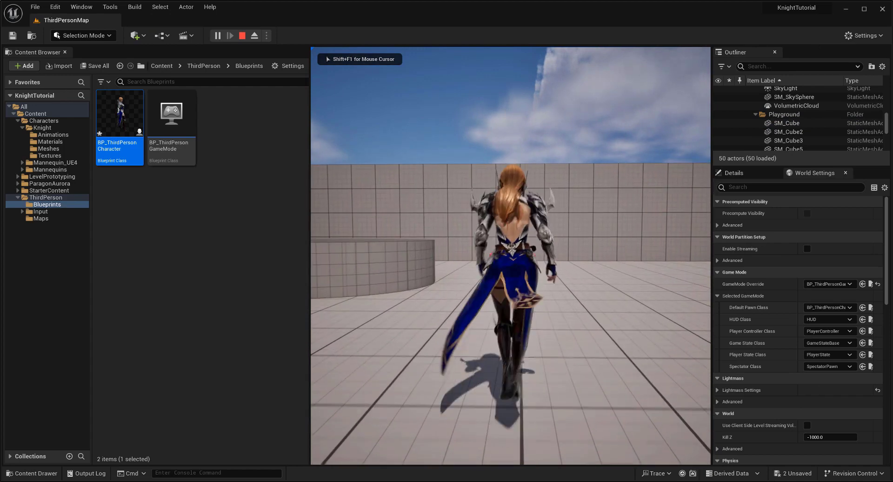
key("F11")
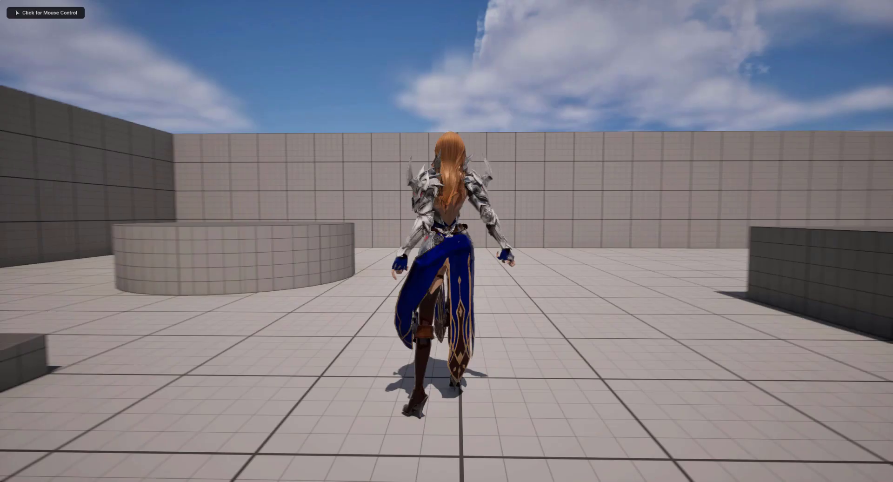
left_click(447, 242)
key("w")
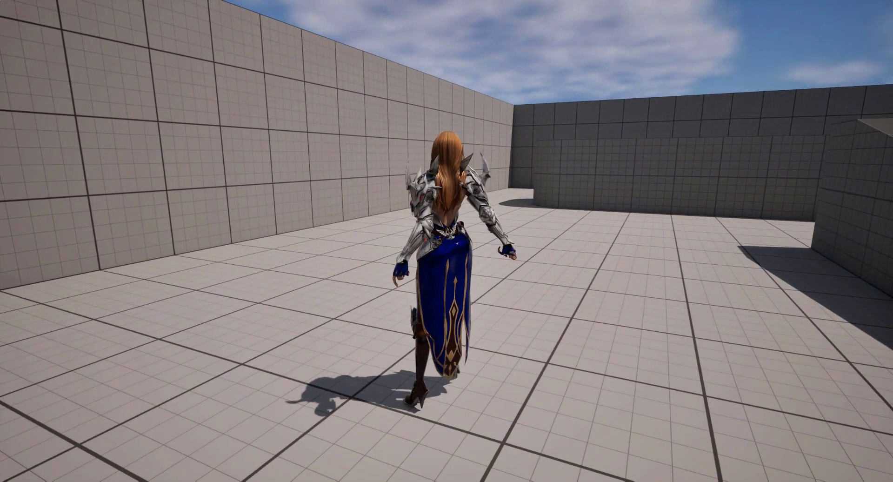
key("d")
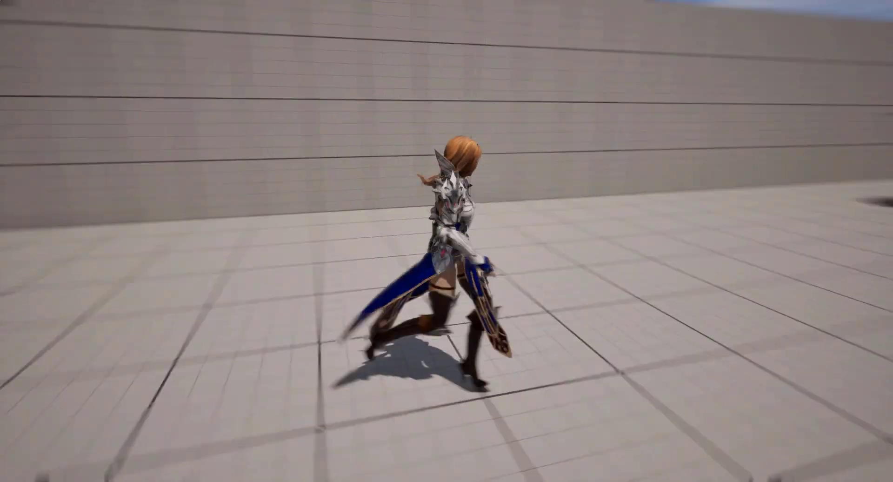
key("s")
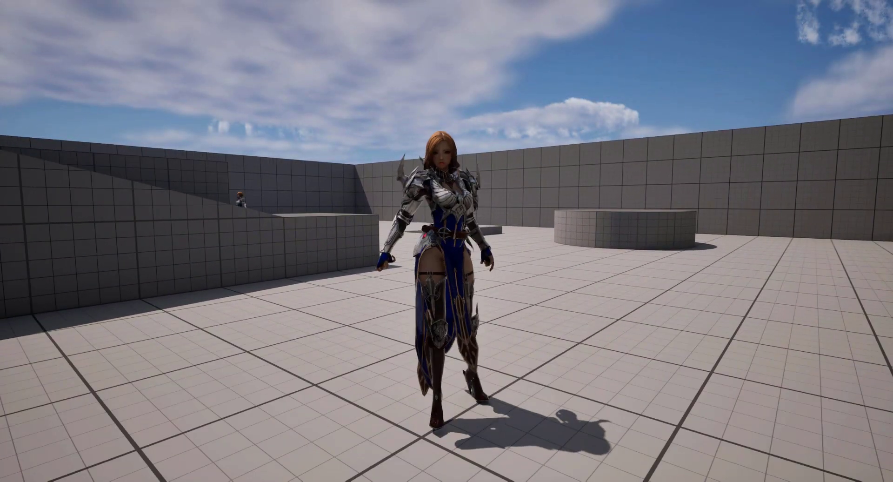
key("Escape")
key("F11")
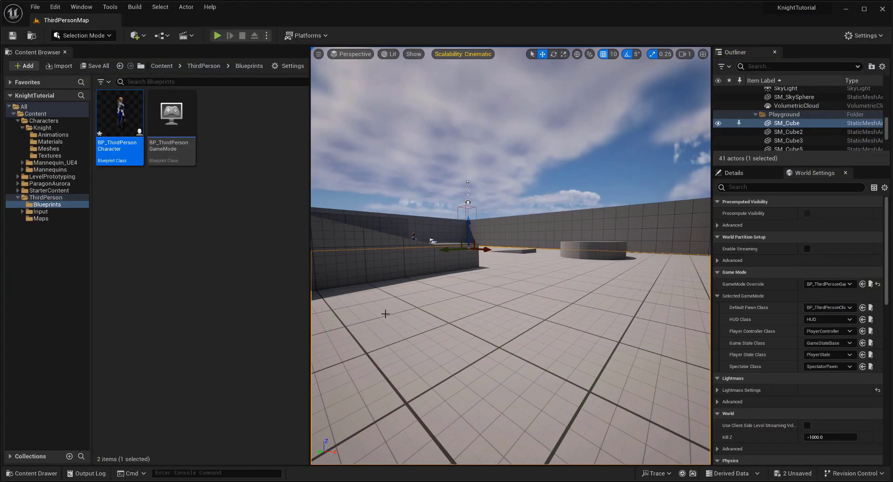
- Check belt_jnt in SK_Knight, set the belt node's Angular Limits Z to Min -3 and Max 3 in ABP_Manny, compile, save, and return to the level
left_click(53, 135)
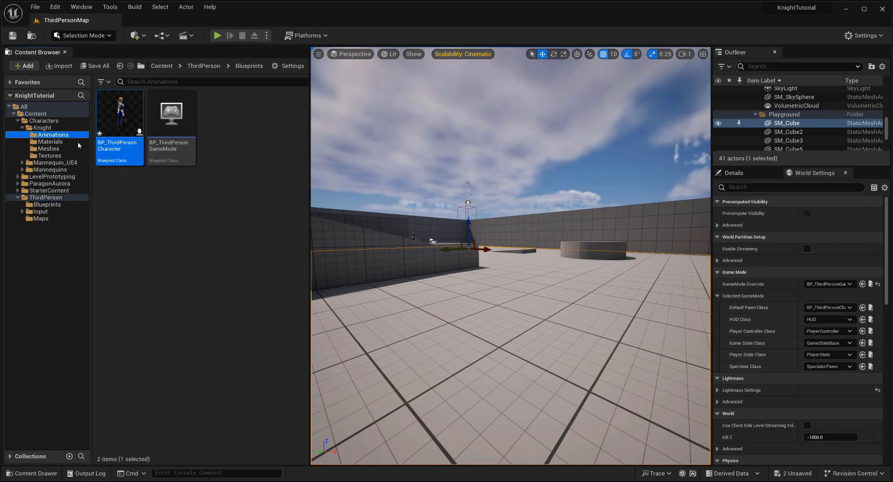
double_click(188, 177)
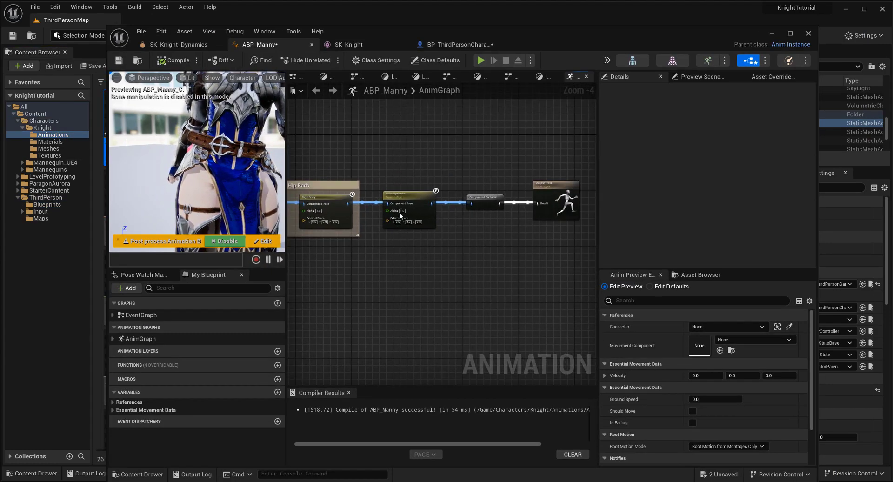
left_click(402, 197)
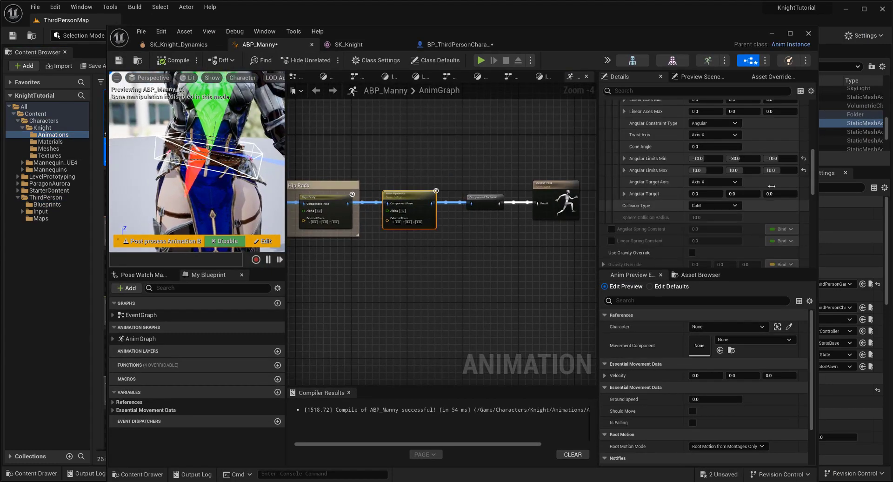
left_click(349, 44)
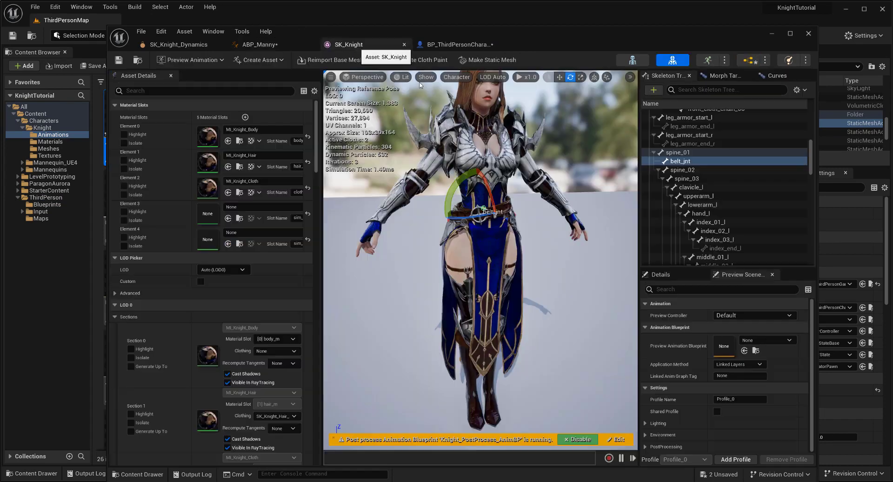
left_click(259, 44)
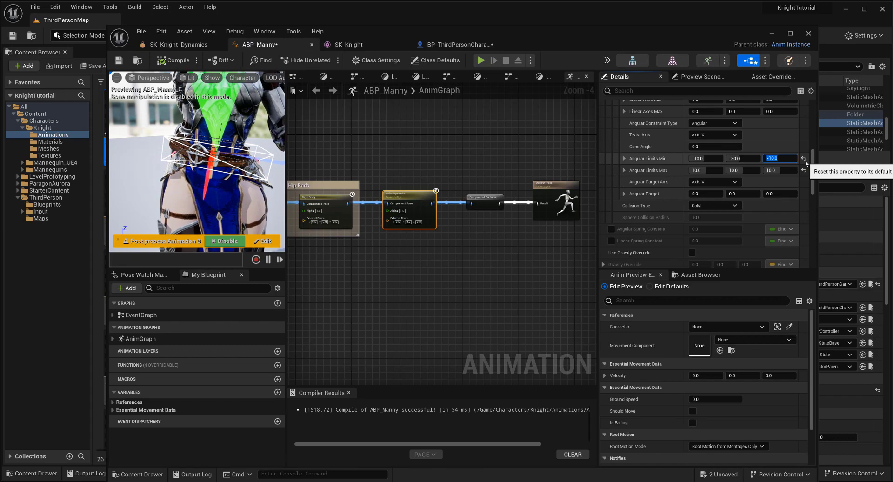
key("Return")
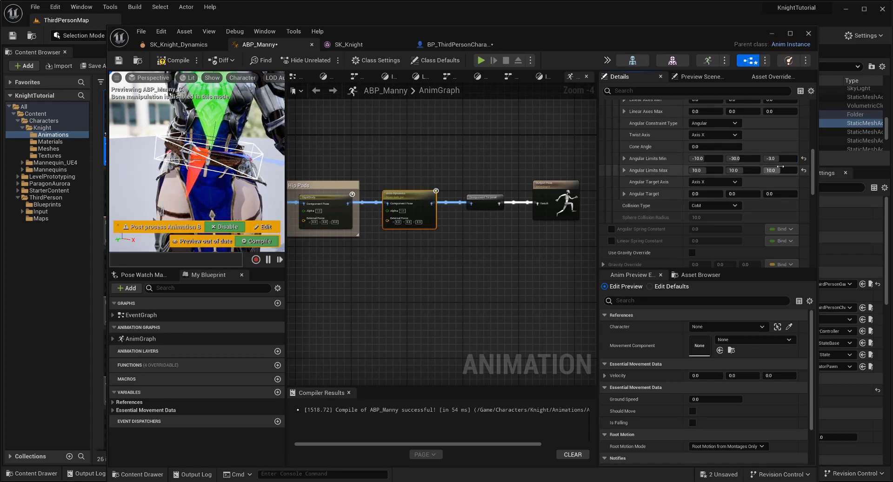
left_click(260, 241)
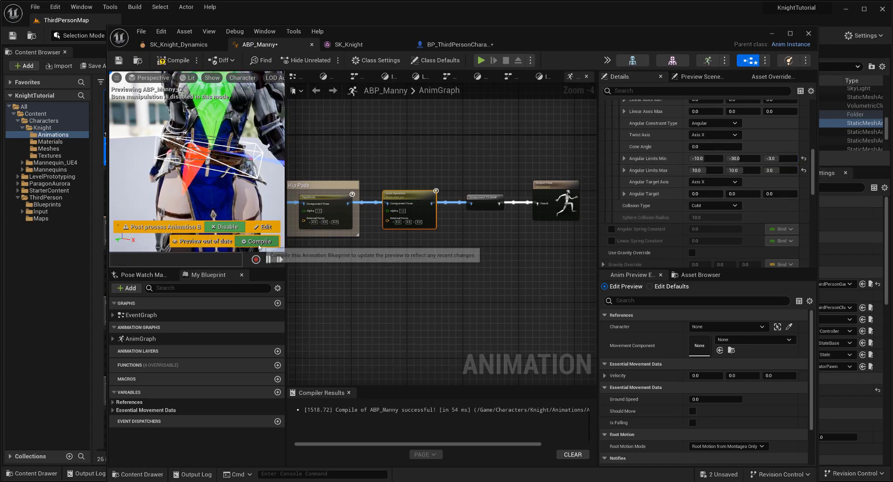
left_click(385, 283)
left_click(772, 34)
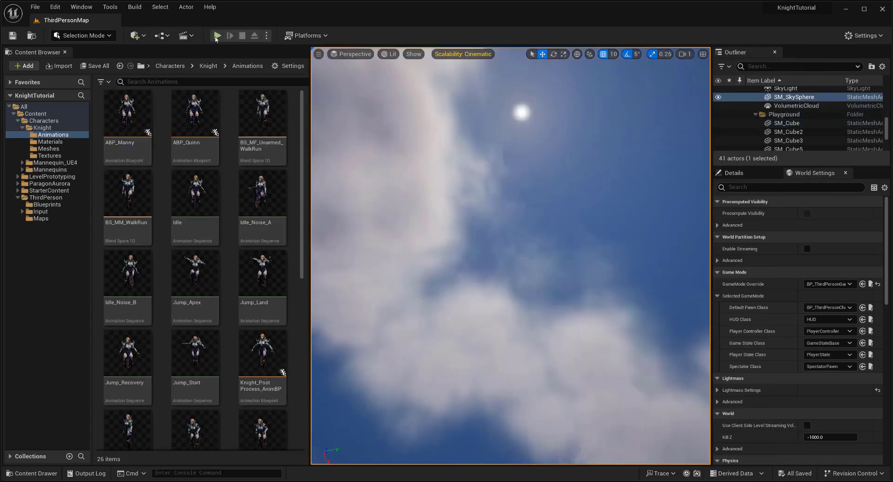
- Play the level fullscreen and run the knight through the whole map to examine the belt and cloth physics
left_click(483, 248)
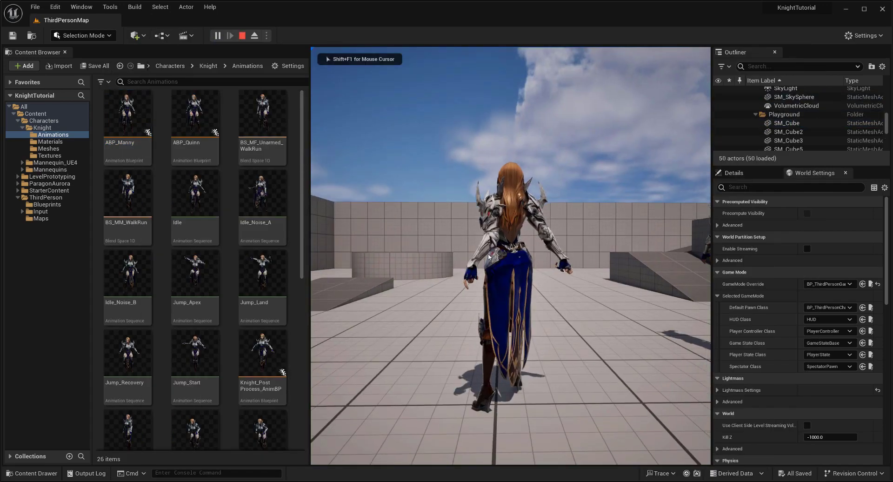
key("F11")
key("w")
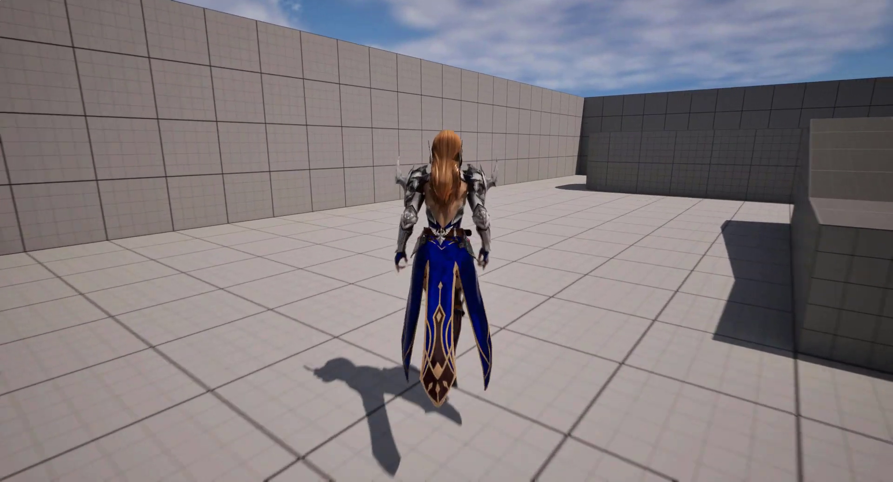
key("w")
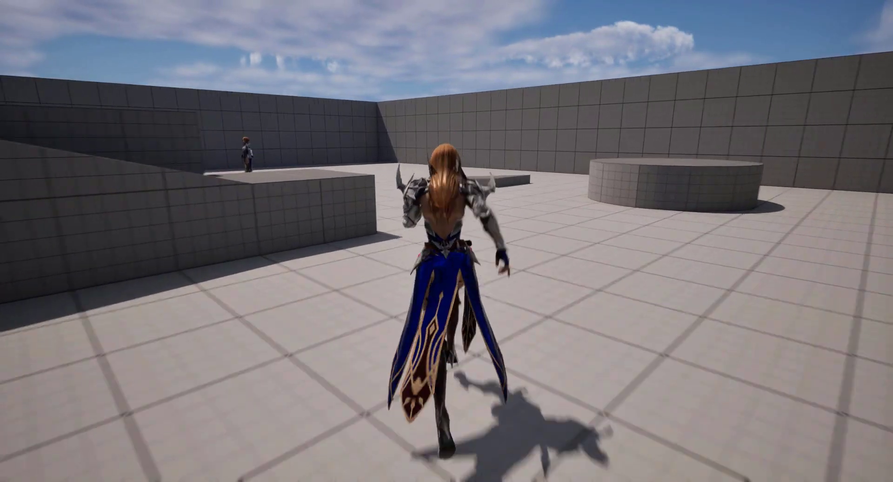
key("w")
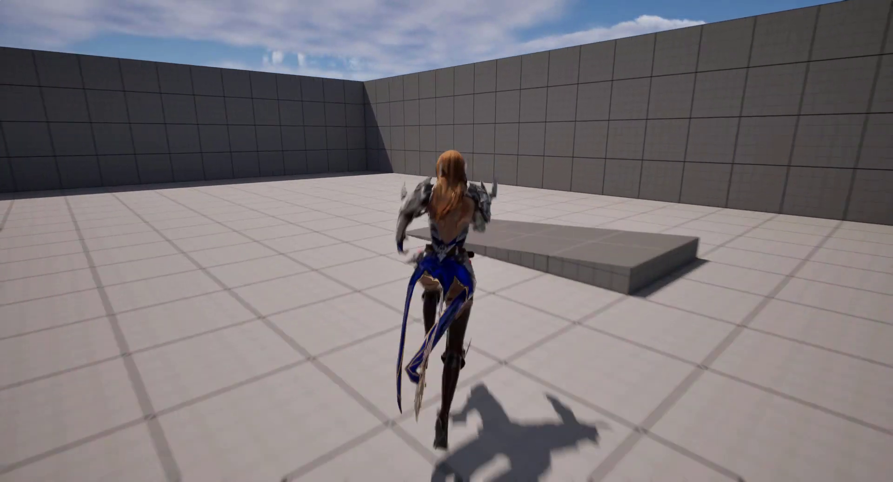
key("a")
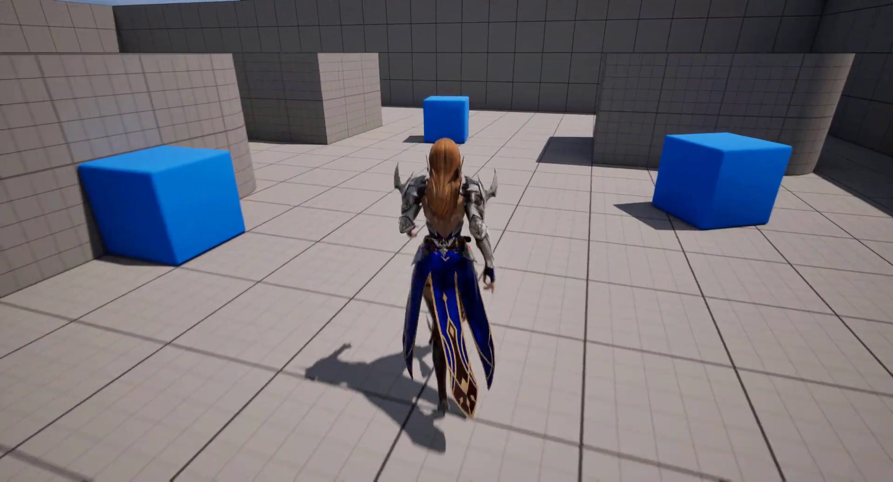
key("w")
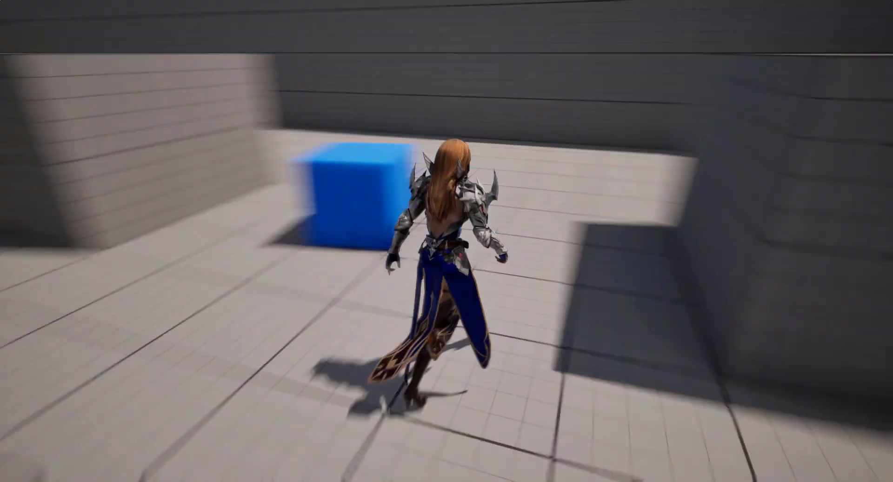
key("w")
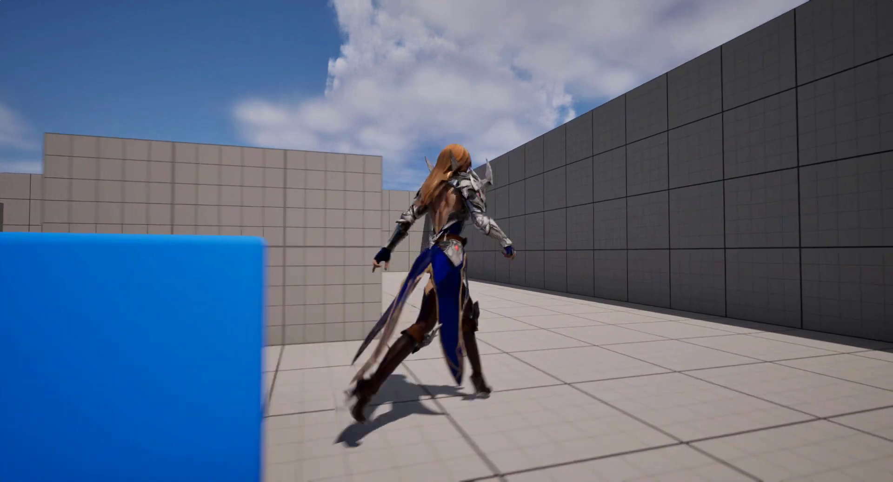
key("w")
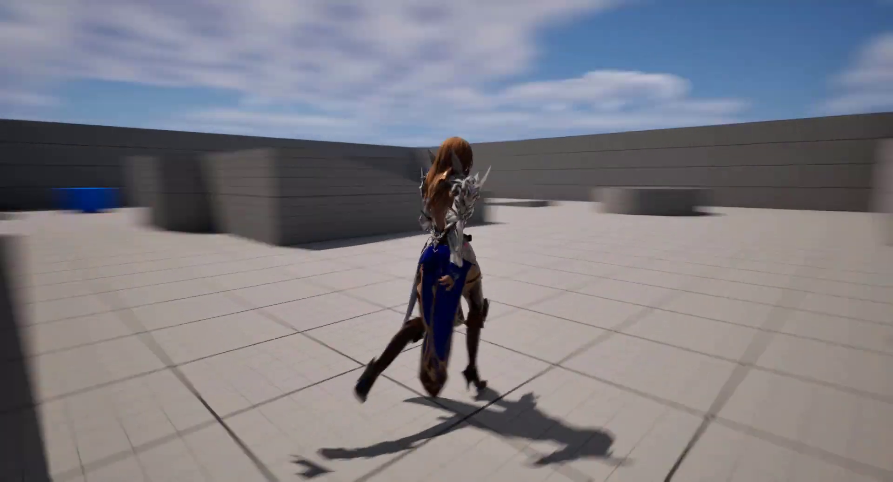
key("w")
key("w")
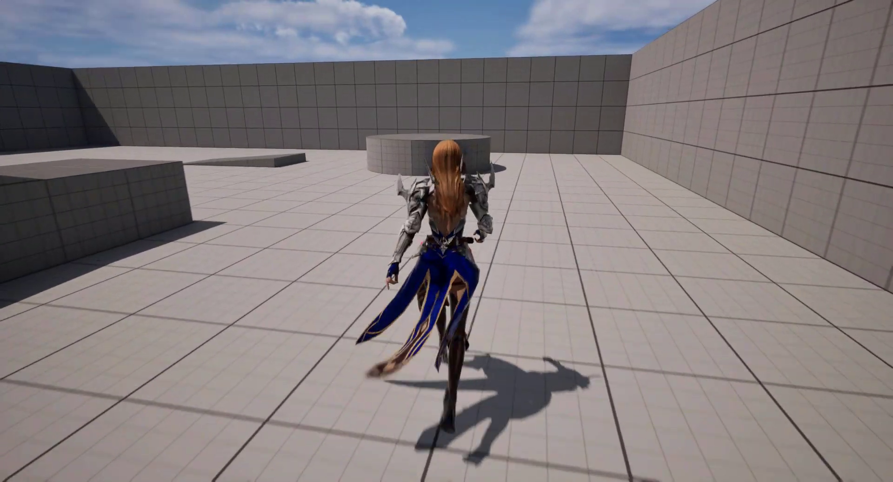
key("w")
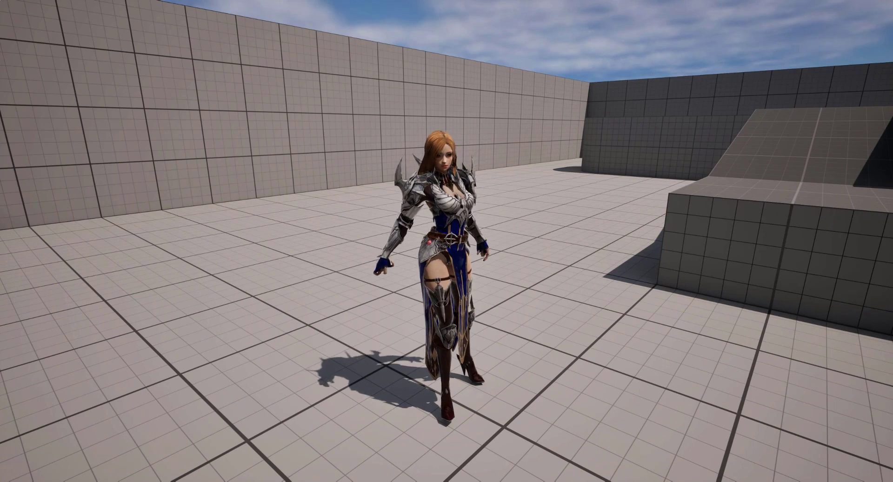
key("w")
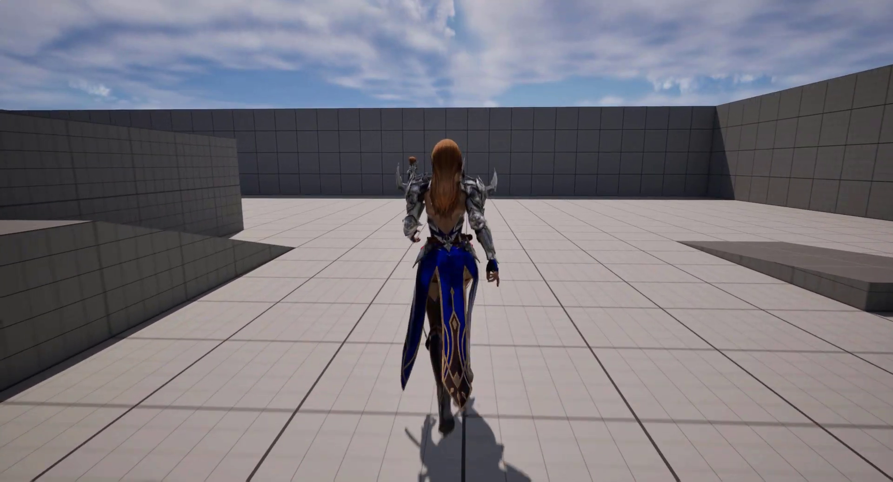